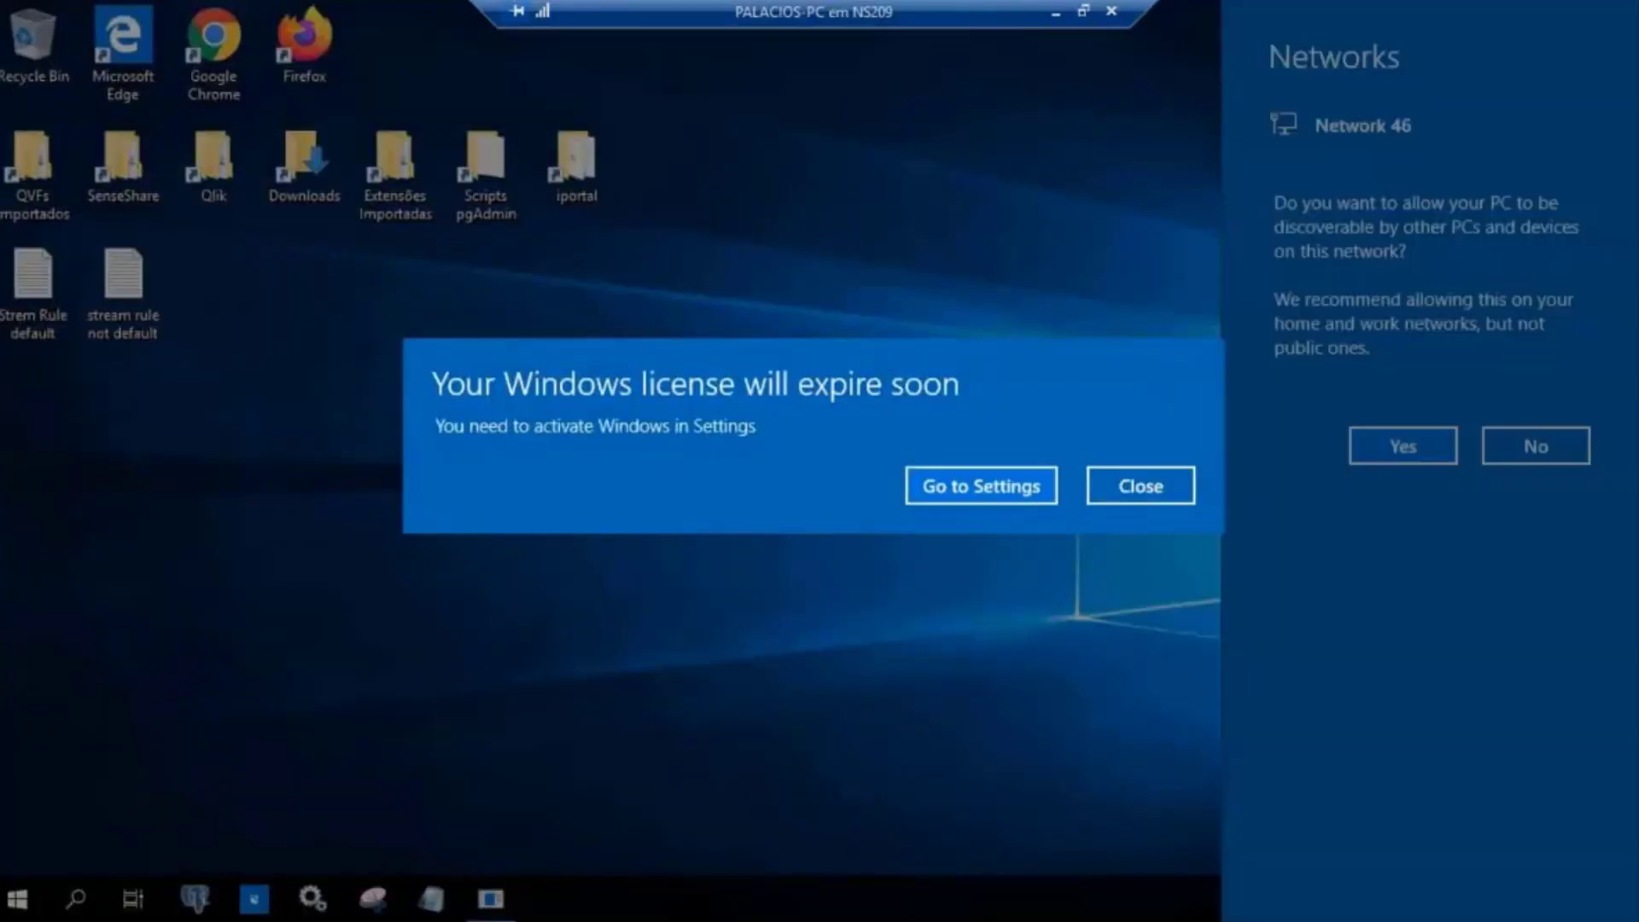
# Dismiss the Windows license expiry notice and open Google Chrome
pyautogui.click(1118, 484)
pyautogui.doubleClick(233, 54)
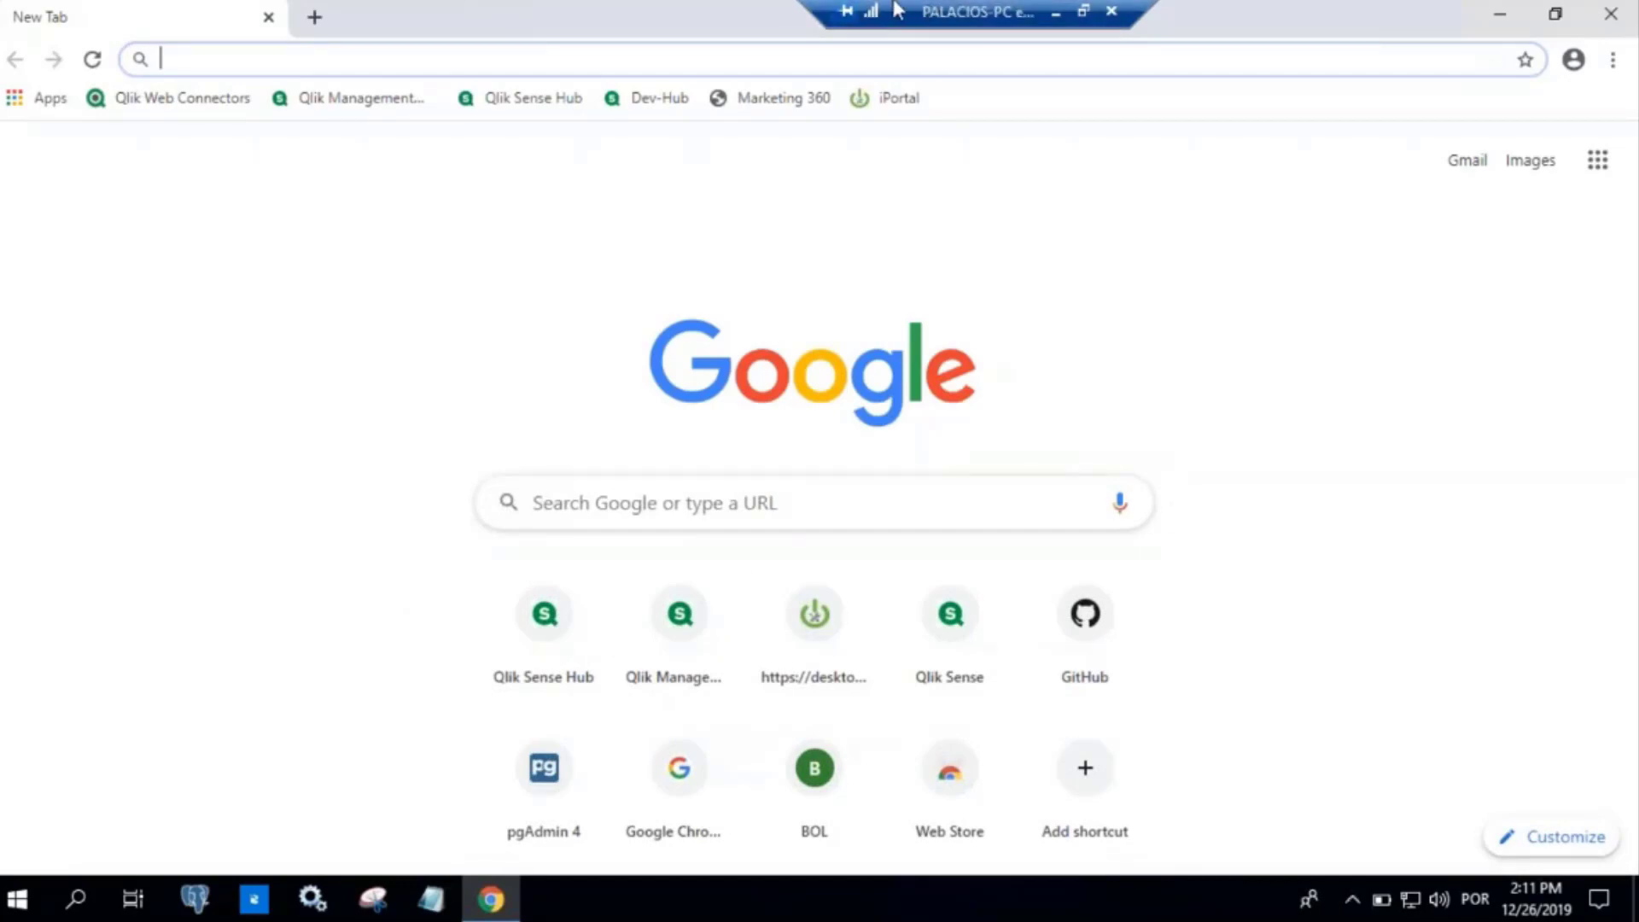
pyautogui.click(855, 14)
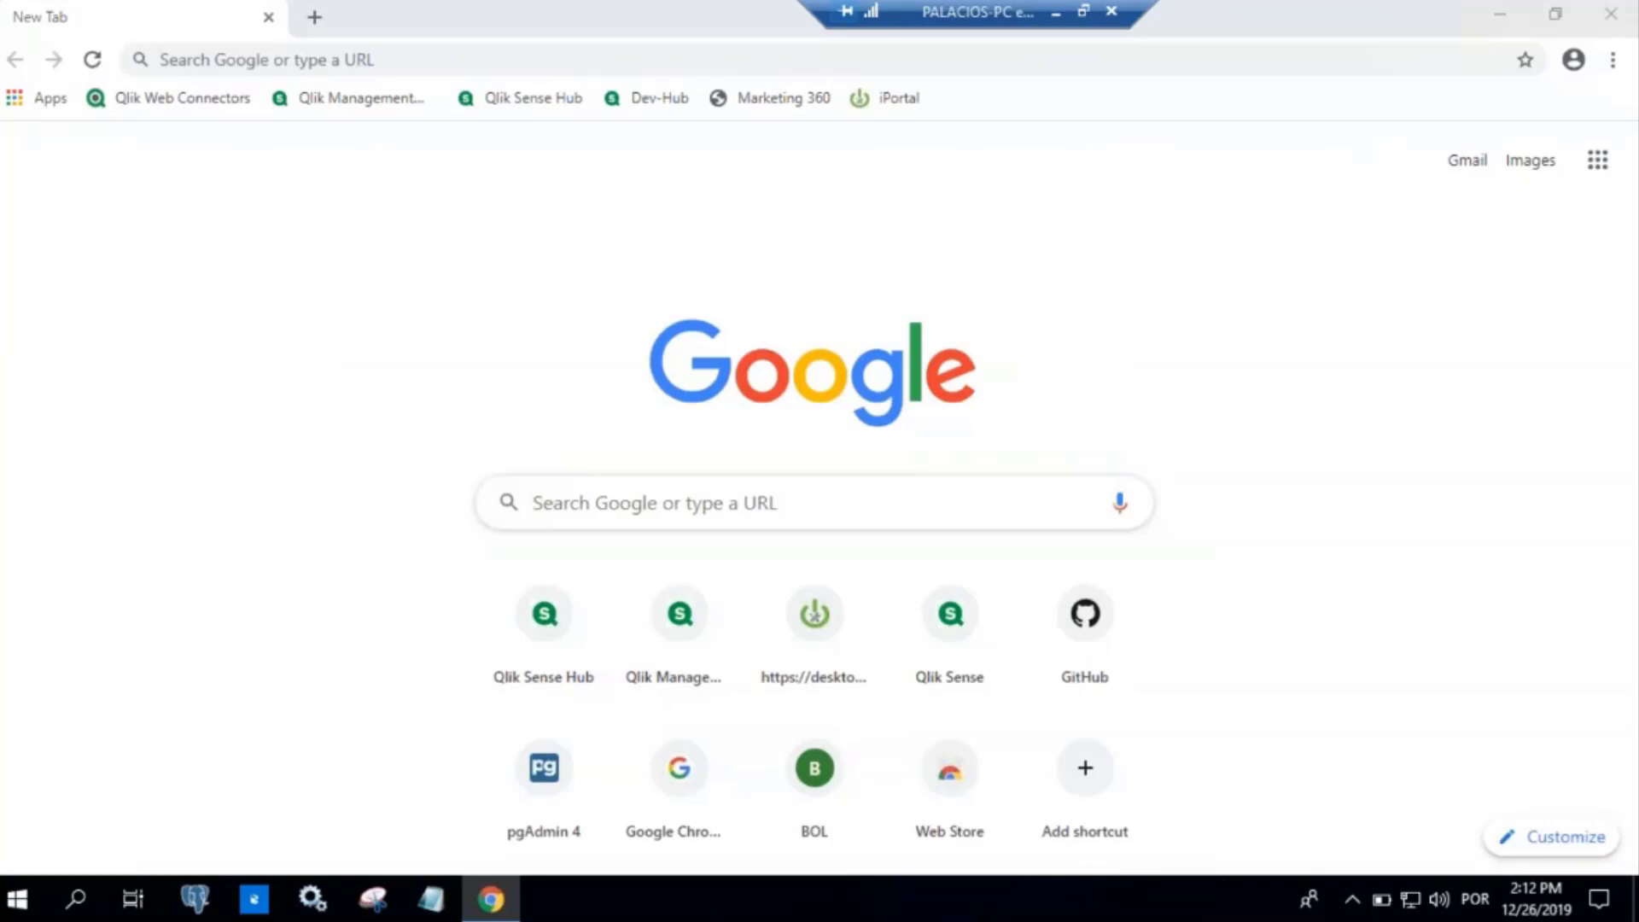
pyautogui.click(160, 59)
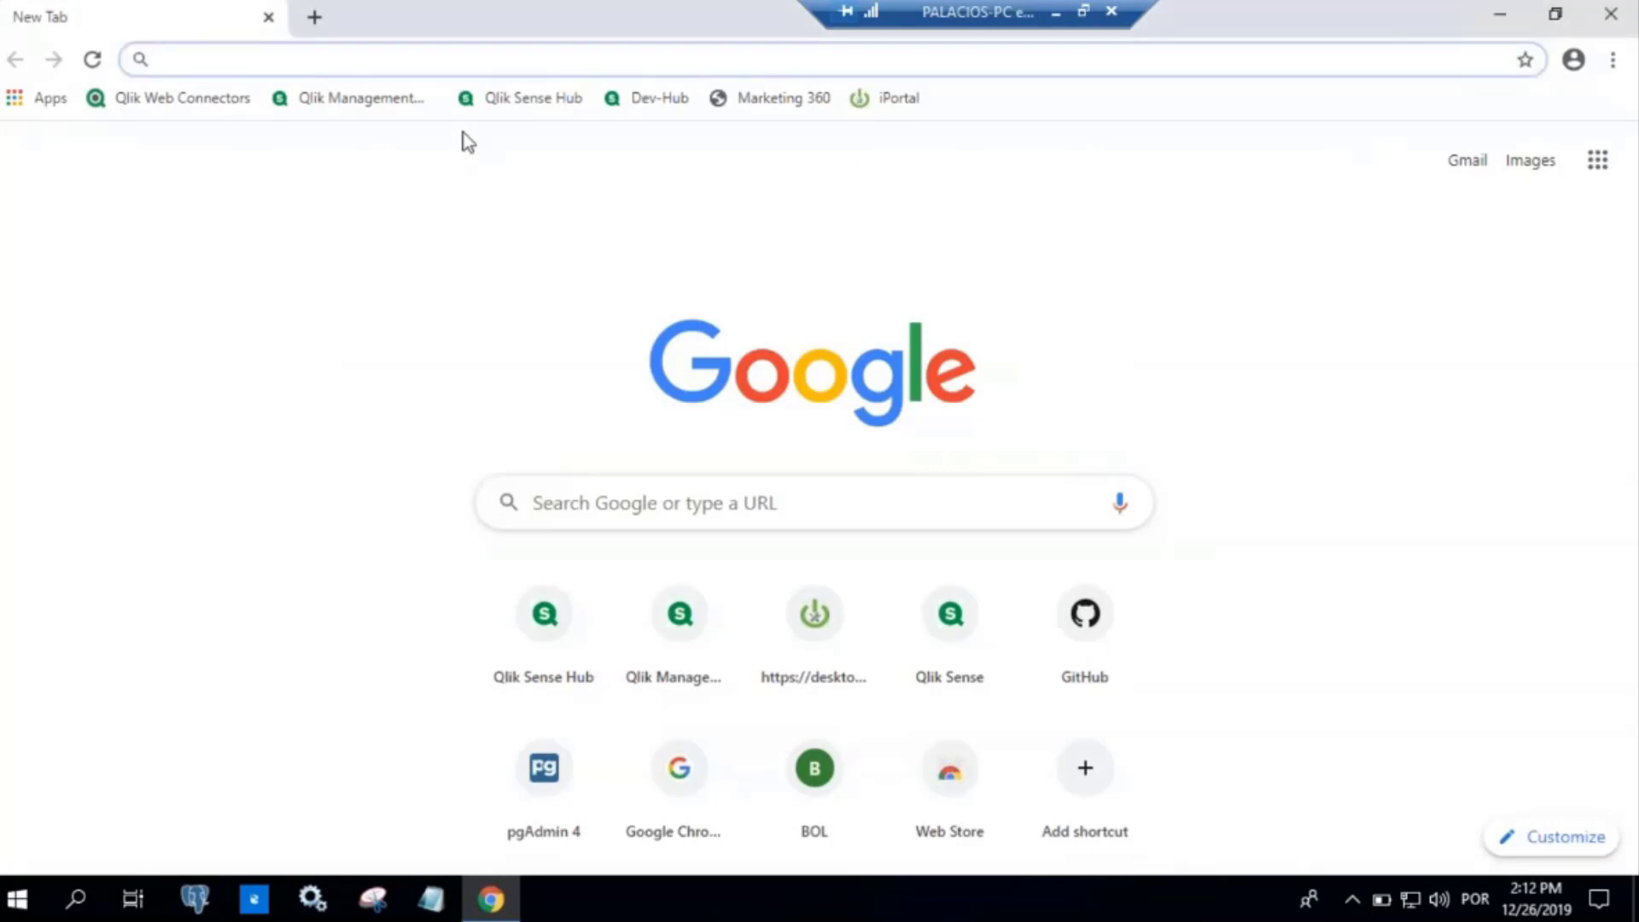
# Open the bookmarked Qlik Sense Hub and proceed past the certificate warning to localhost
pyautogui.click(495, 101)
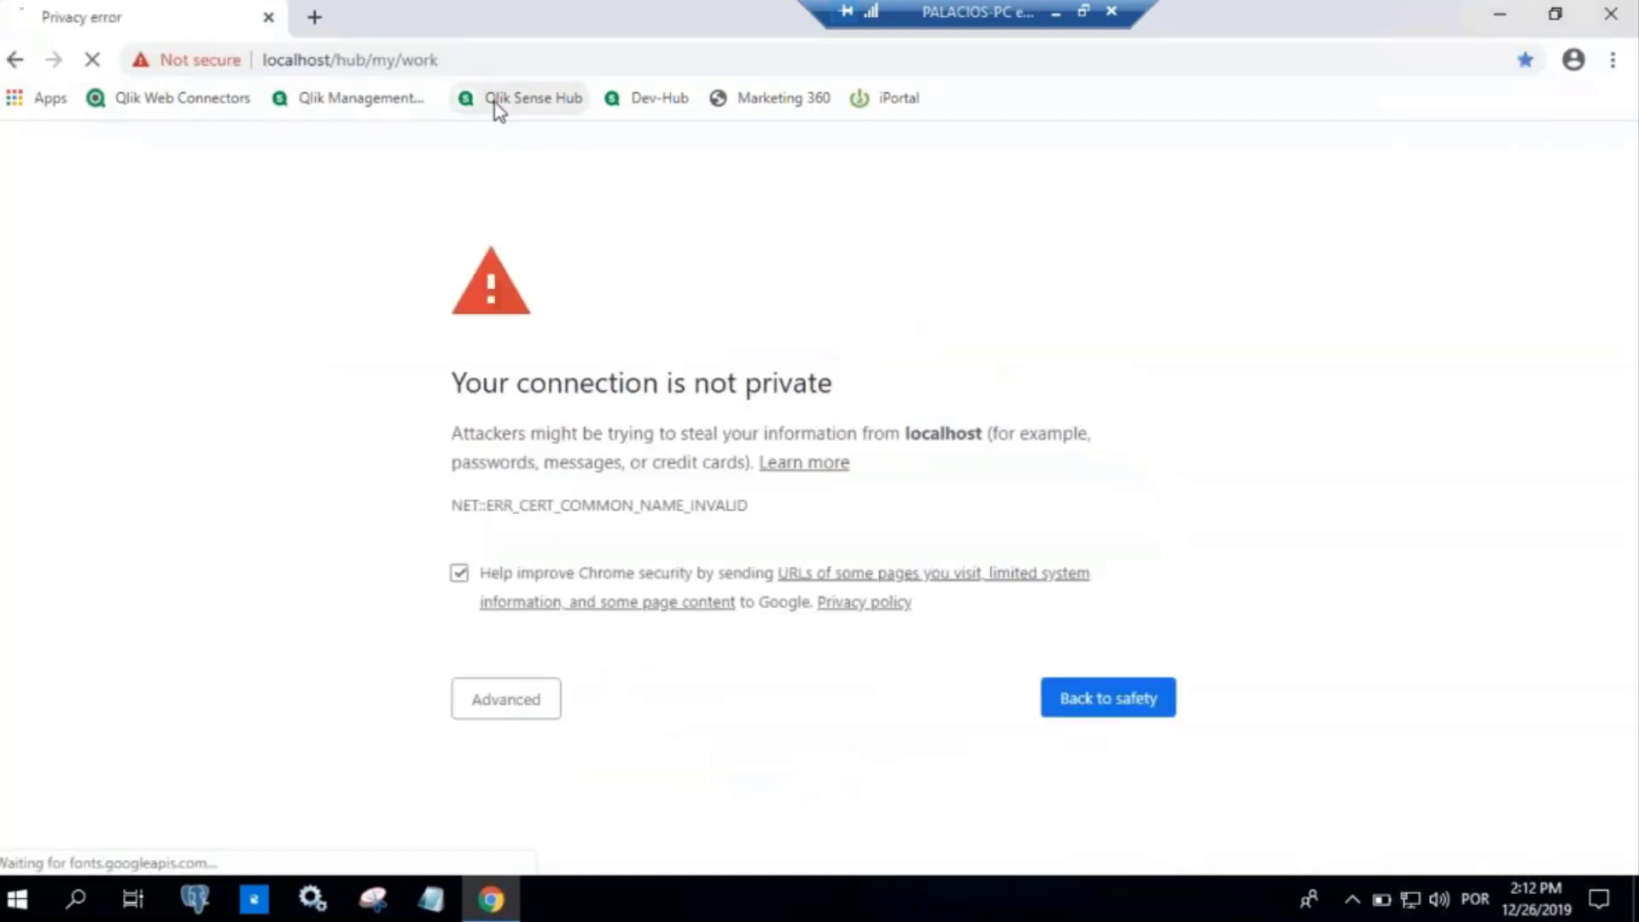
pyautogui.click(573, 655)
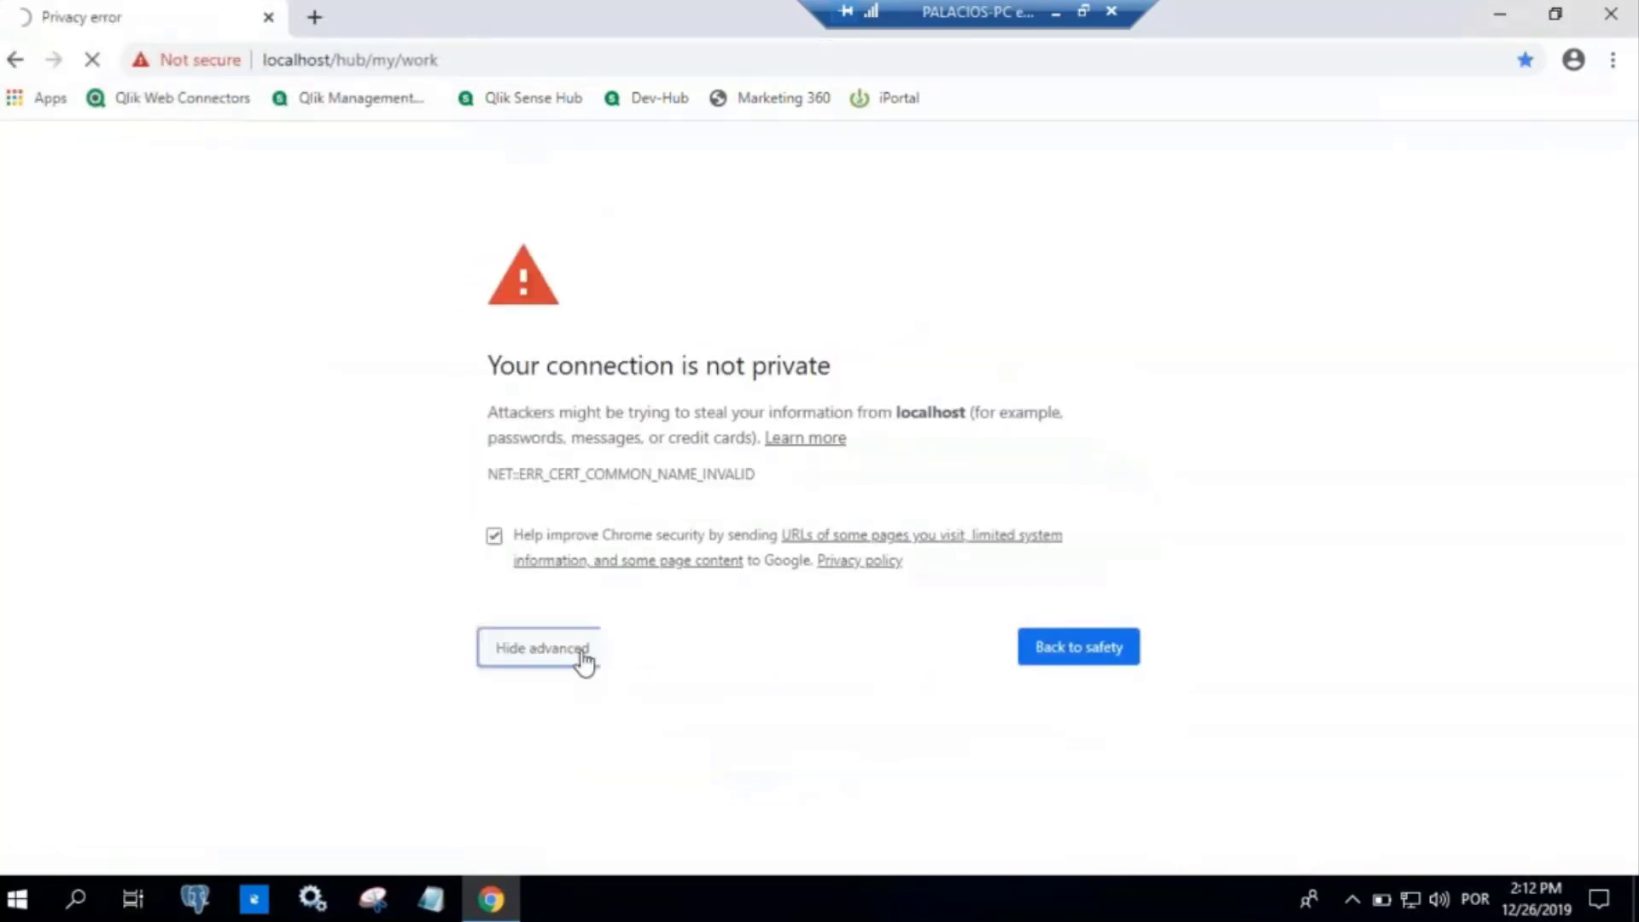
pyautogui.click(597, 813)
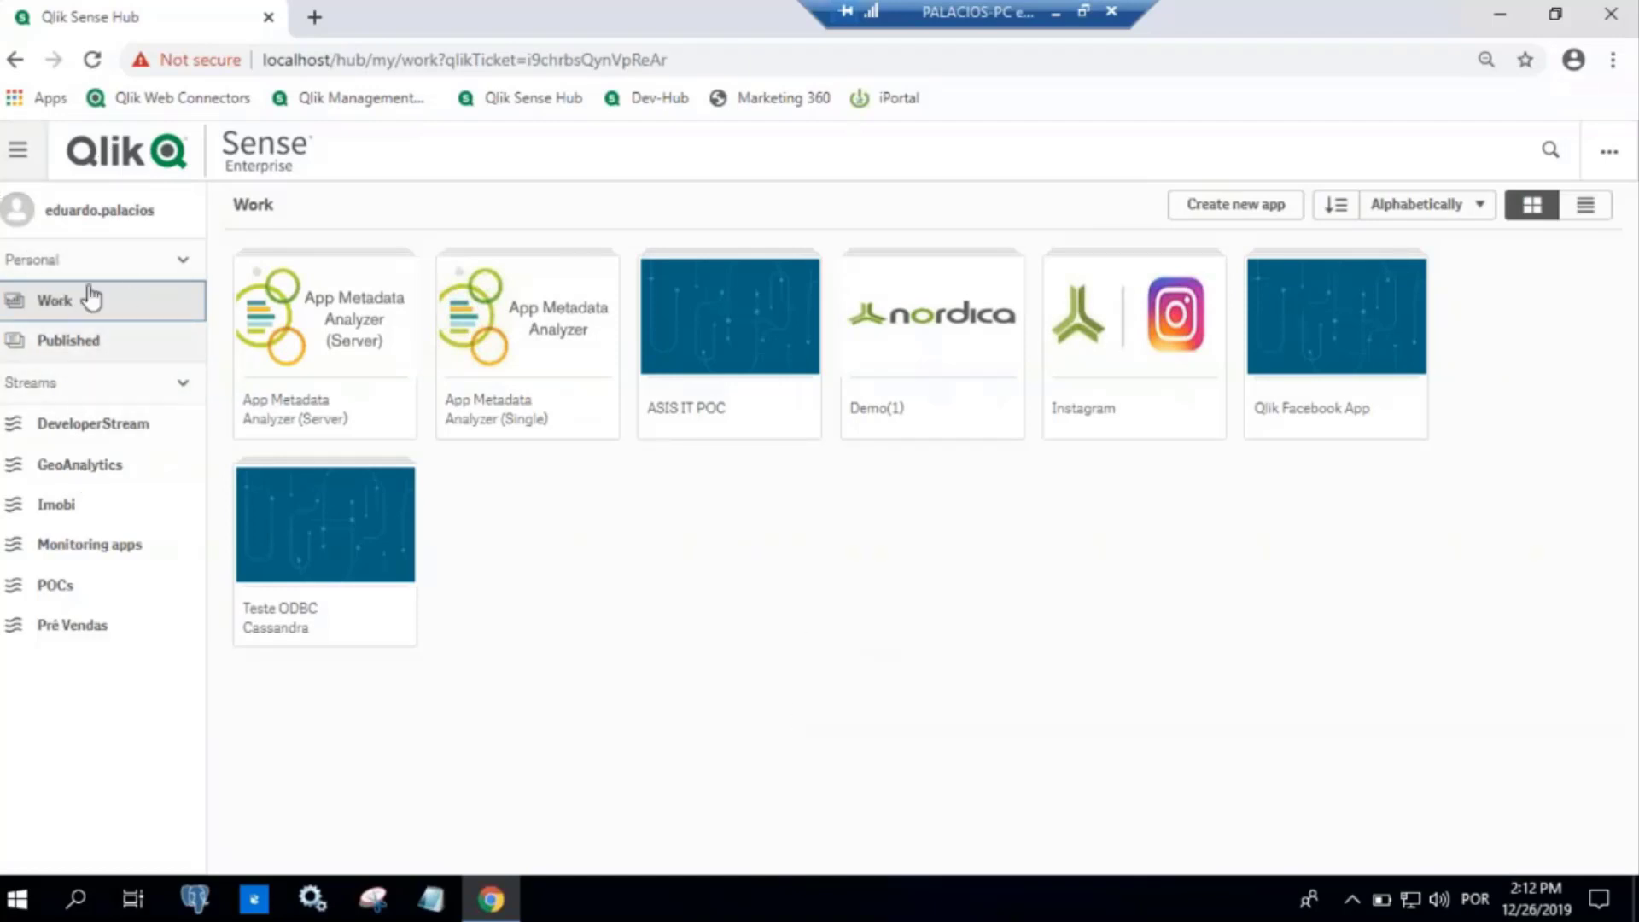
# Look over the personal Work and Published app collections in the hub
pyautogui.click(109, 260)
pyautogui.click(107, 260)
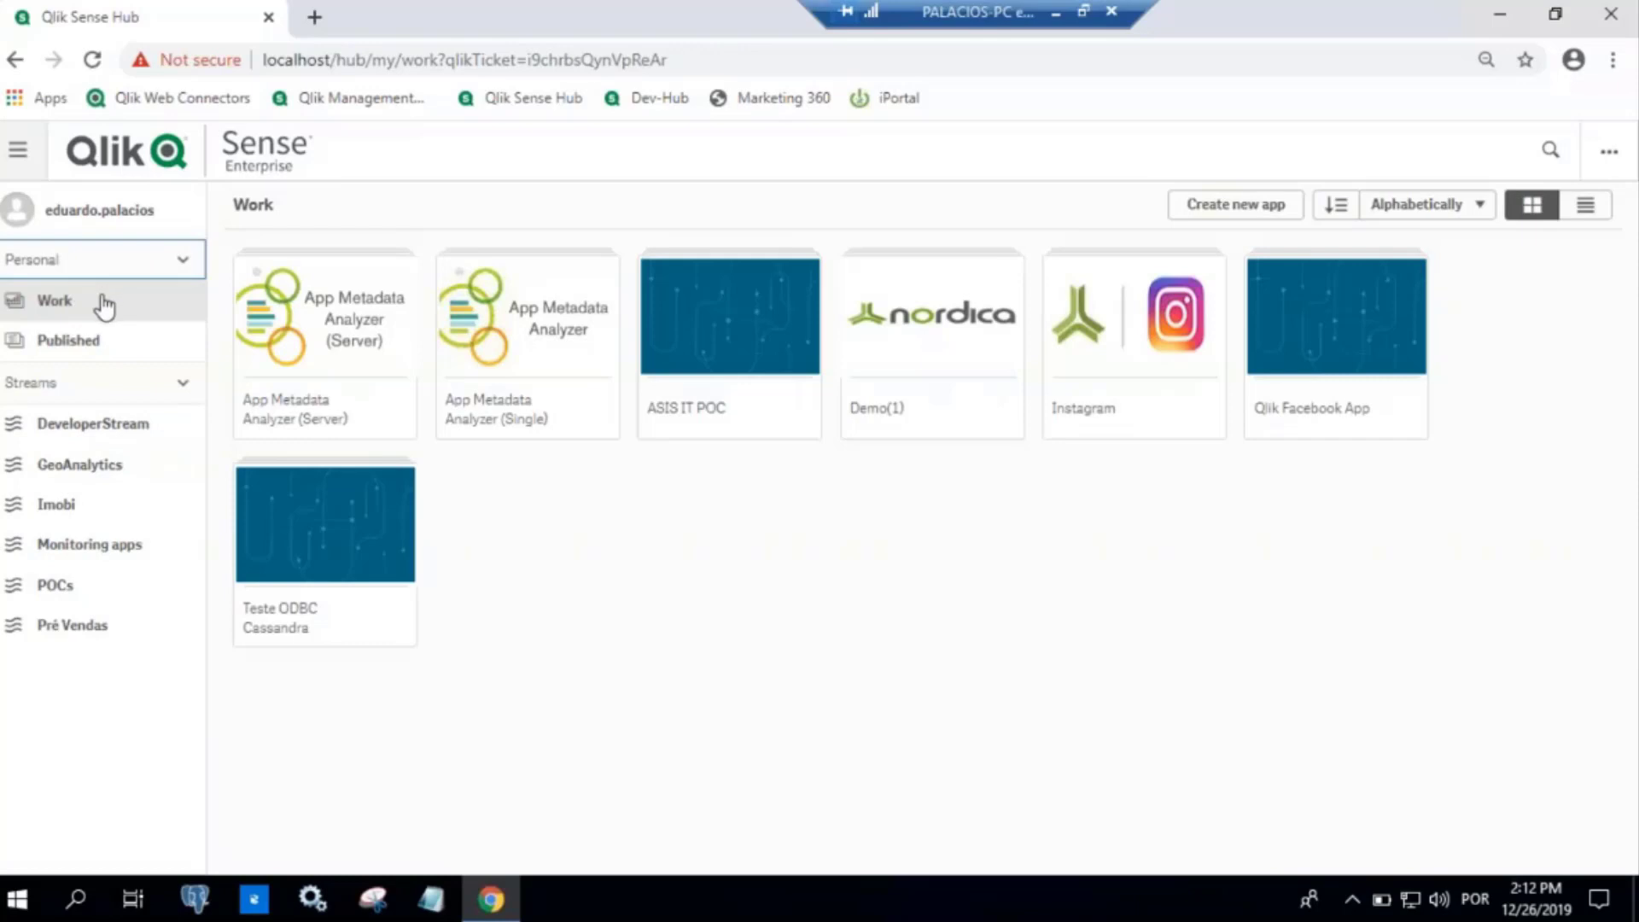
pyautogui.click(124, 341)
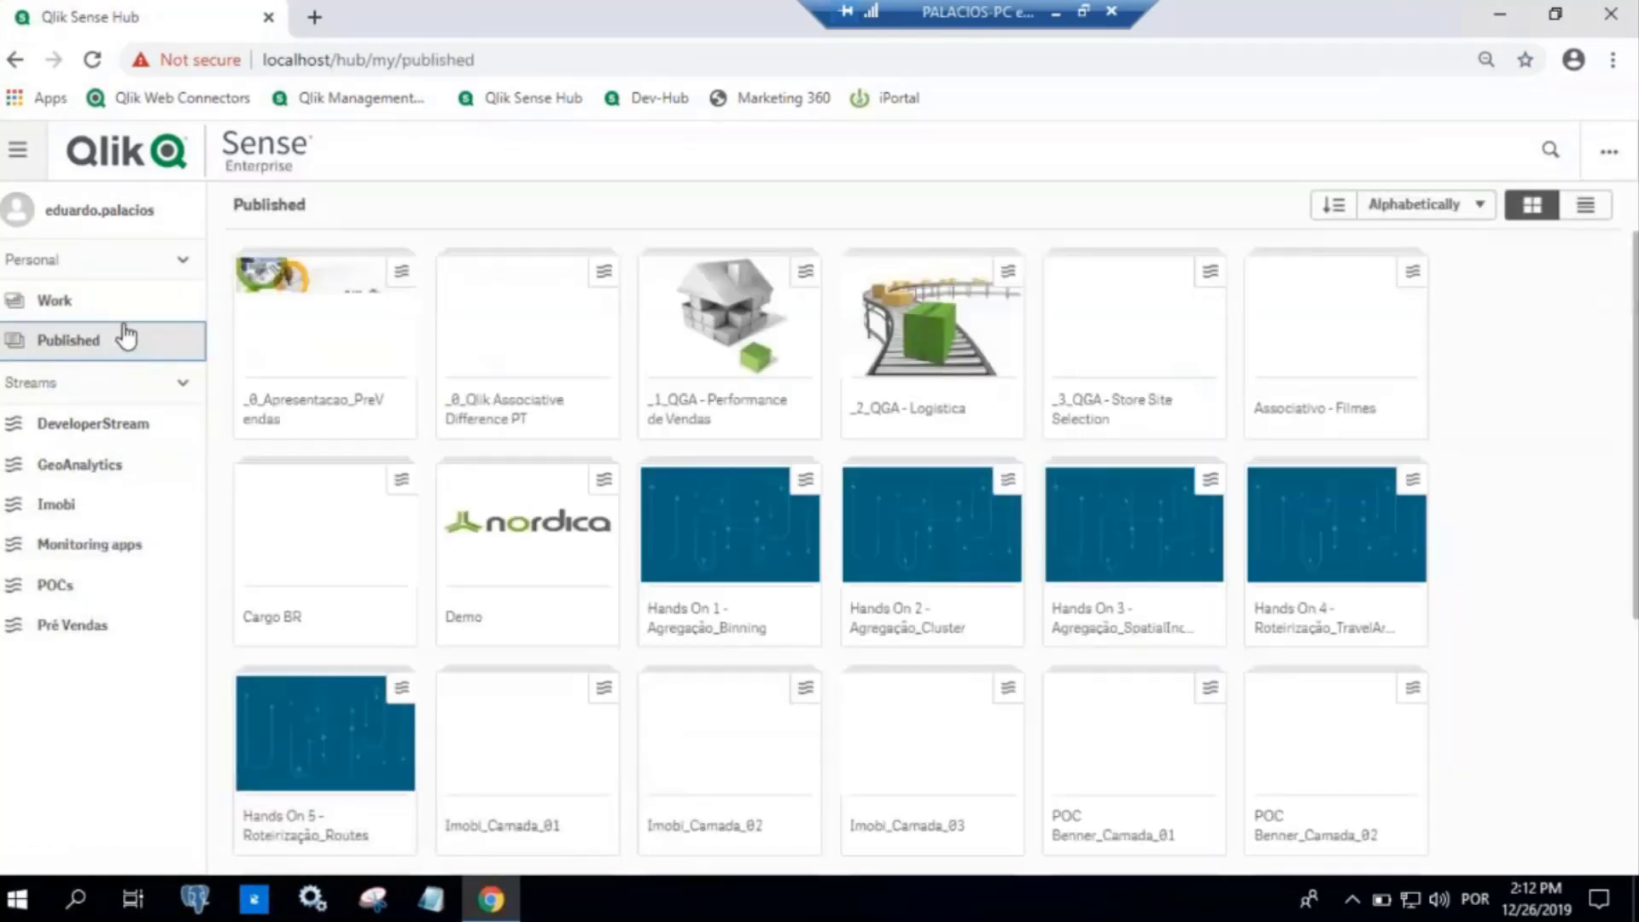
pyautogui.click(109, 304)
pyautogui.click(147, 353)
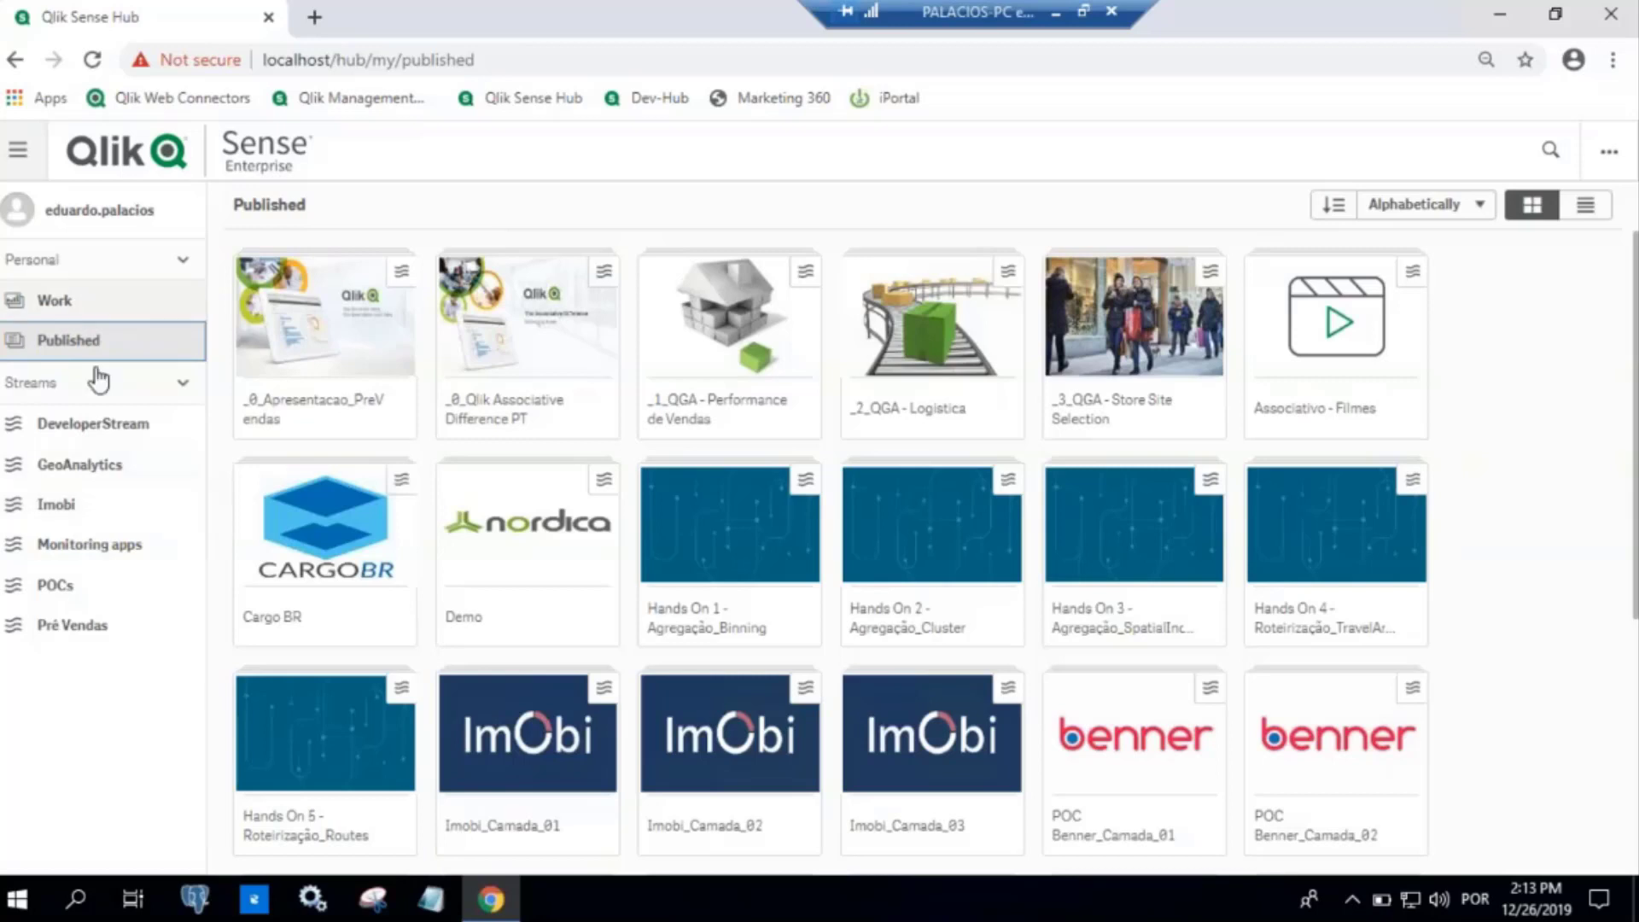
# Create a new app named "Demonstração 20191226" in the personal Work area and open it
pyautogui.click(99, 303)
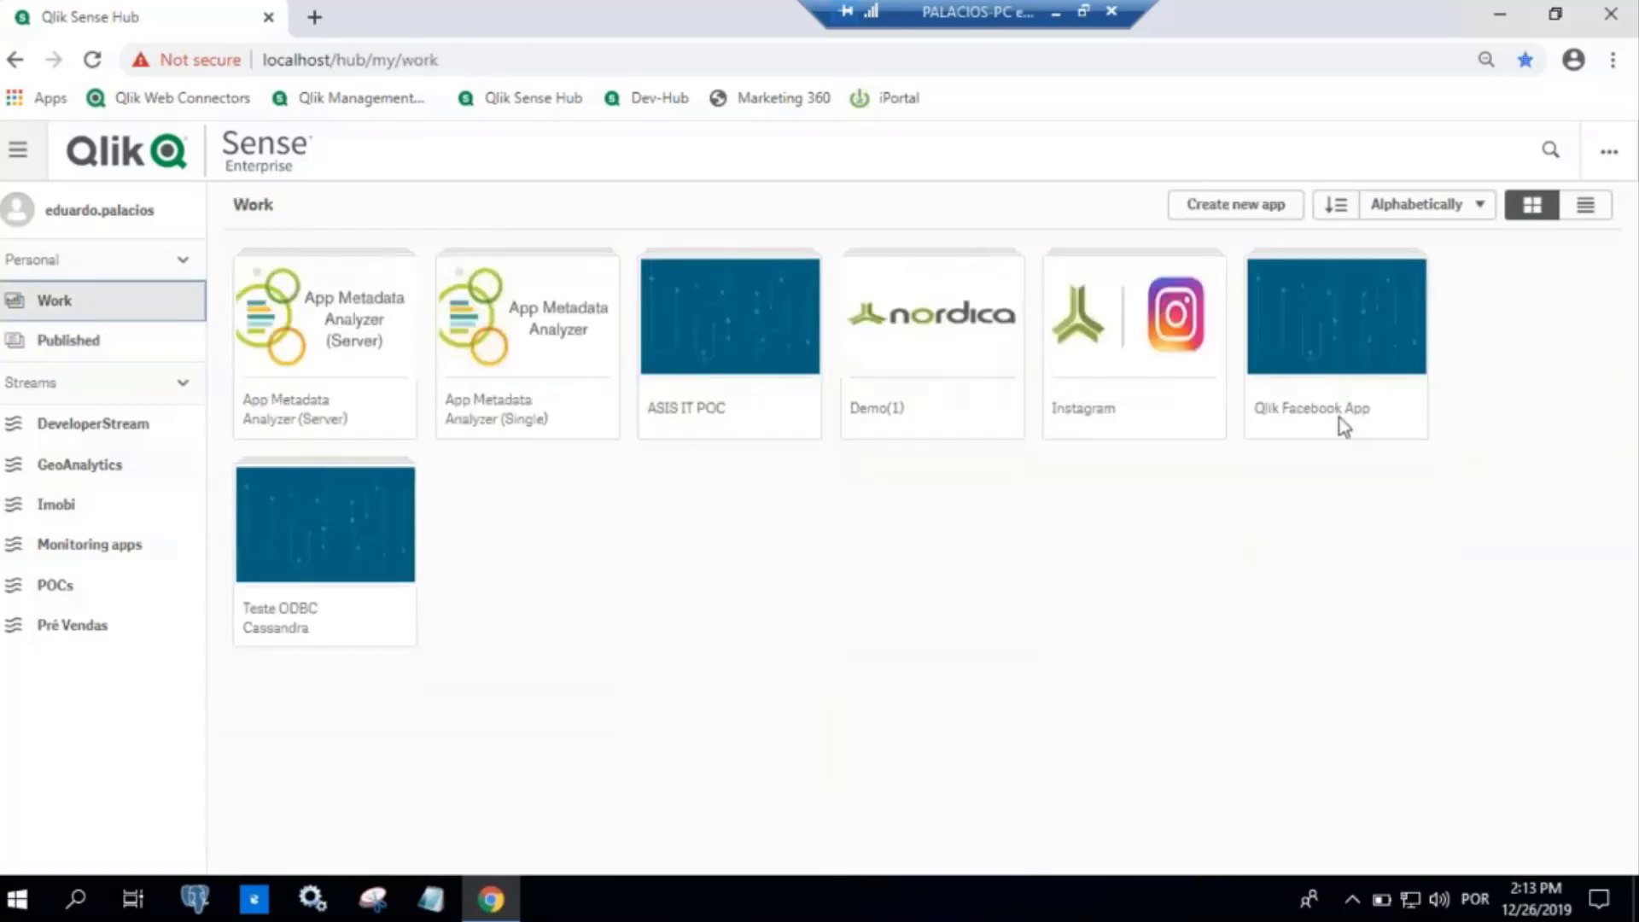
pyautogui.click(1229, 215)
pyautogui.write('Demonstração 20191226')
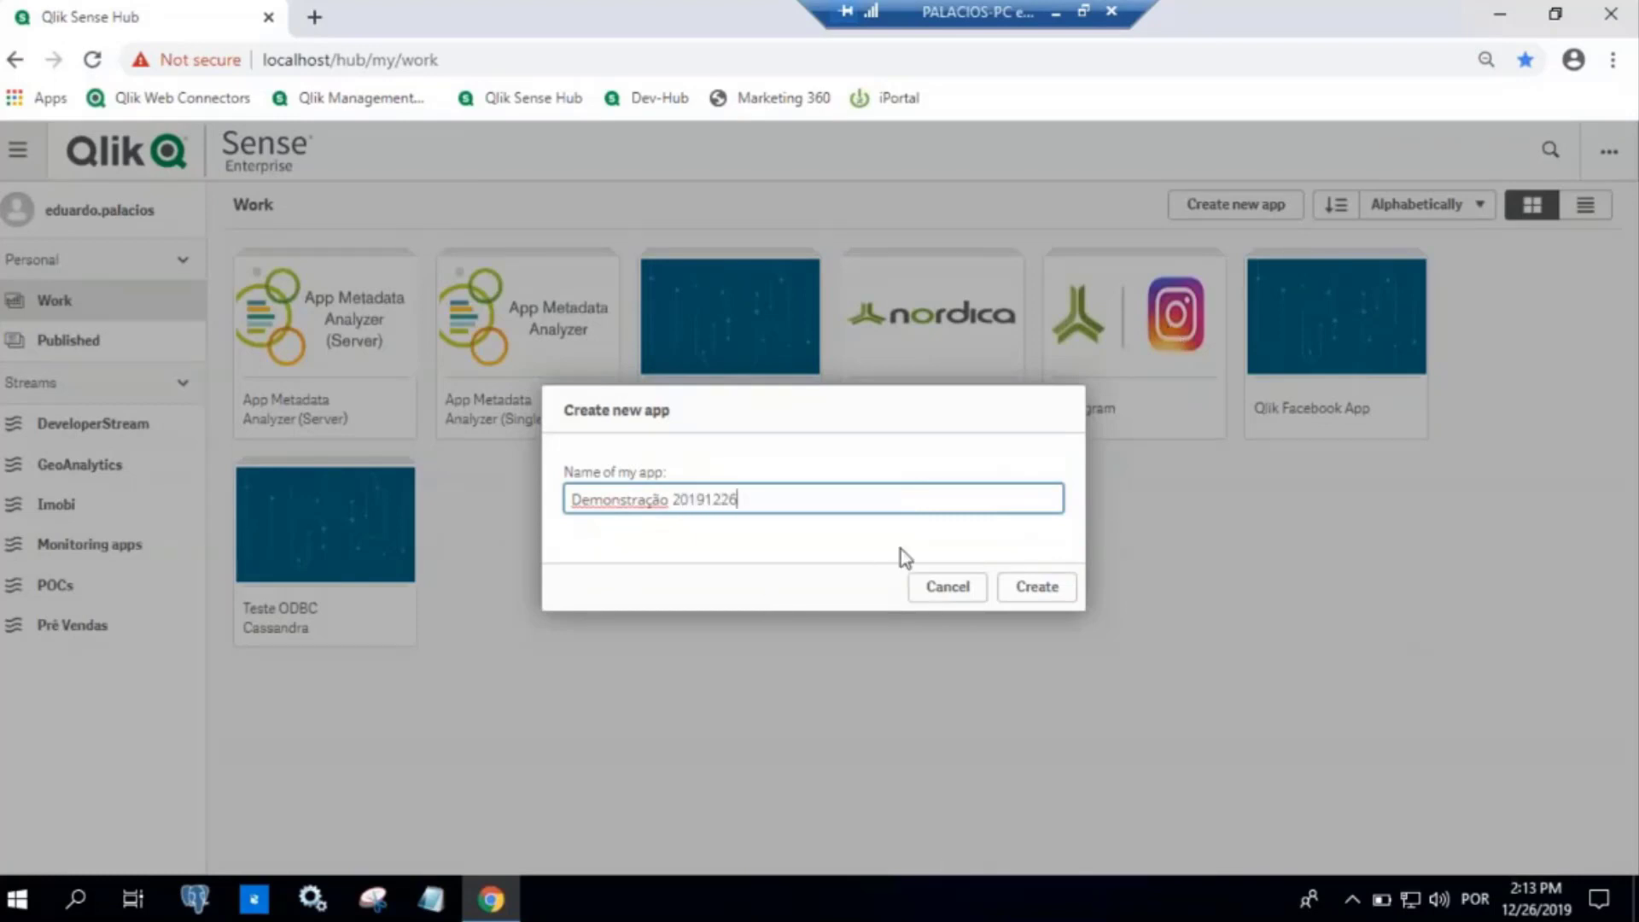
pyautogui.click(1020, 595)
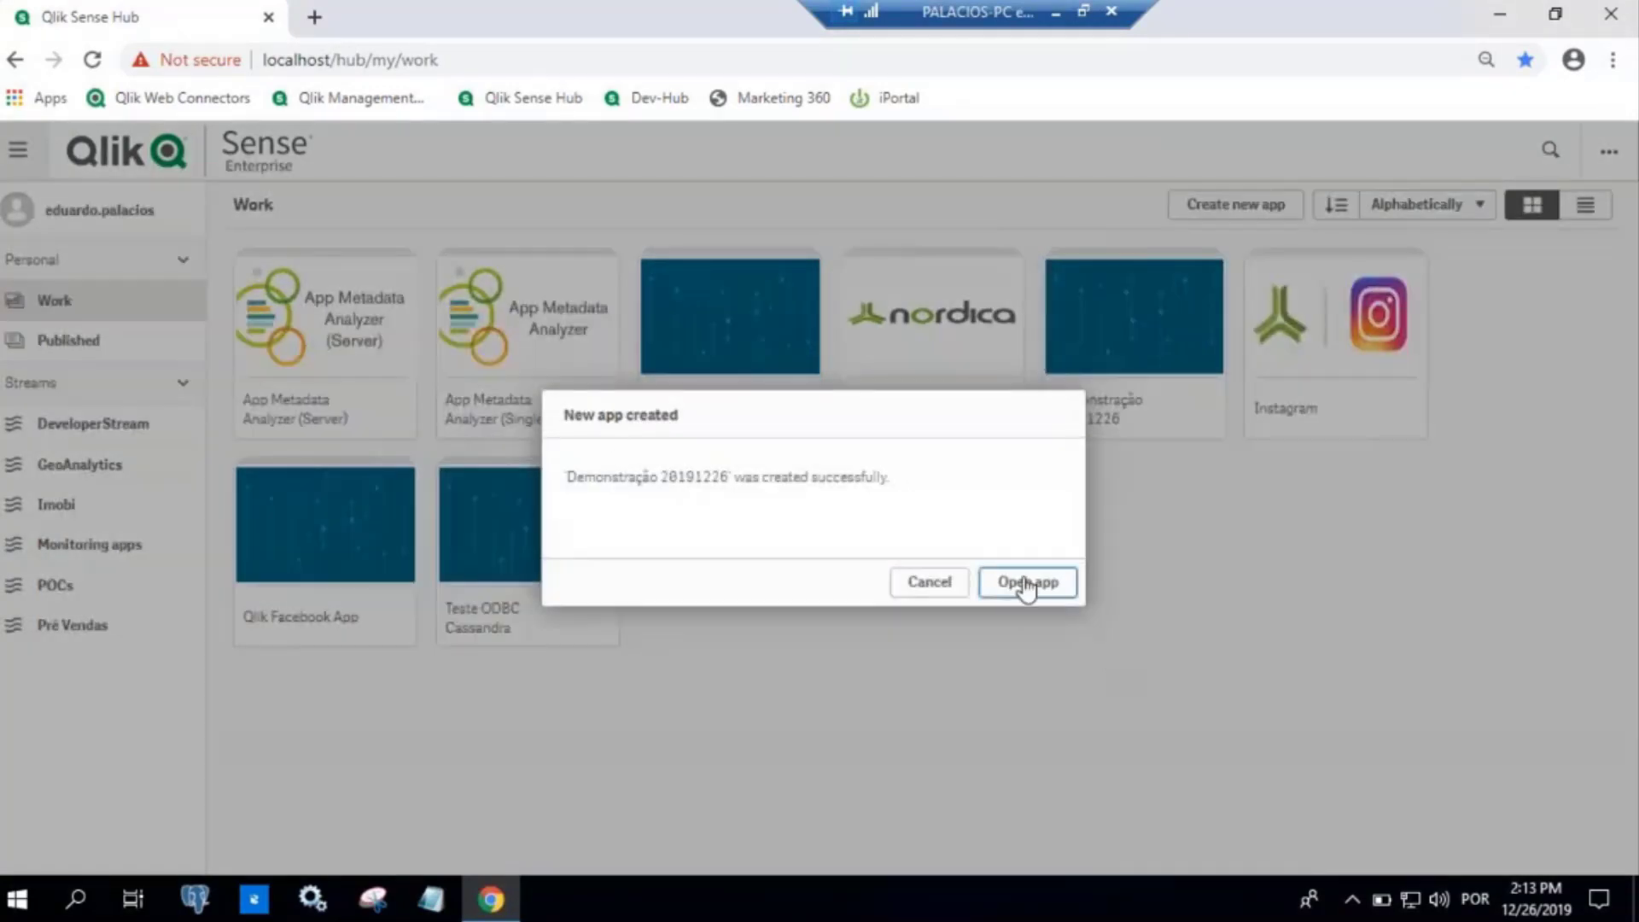
pyautogui.click(1022, 584)
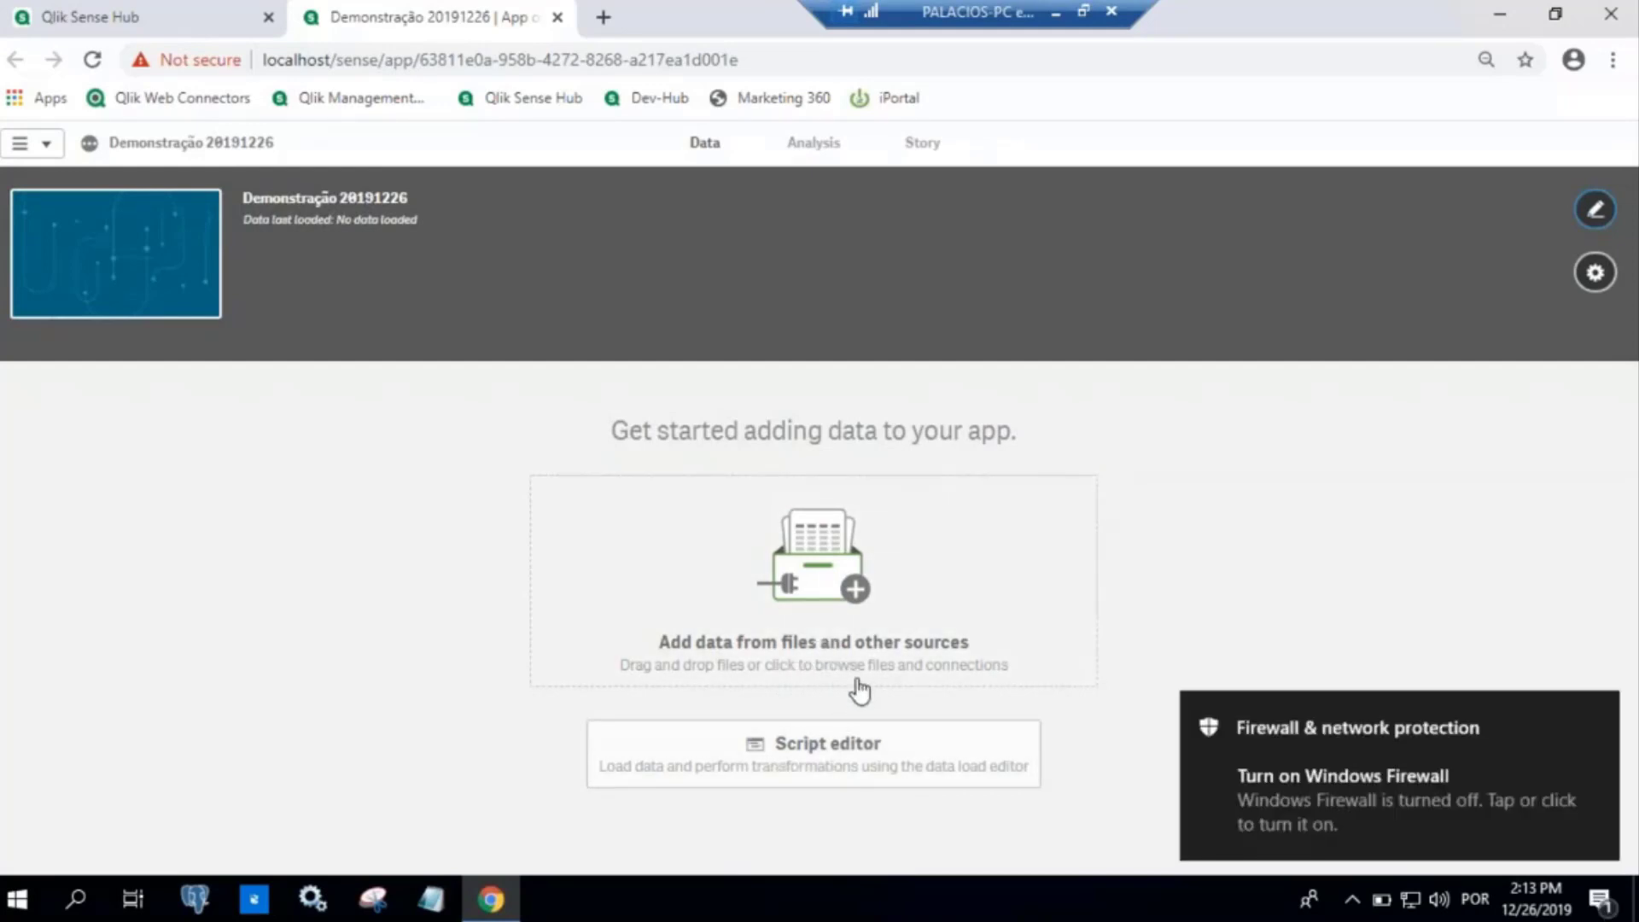
# Start adding data from files and other sources to the app and look through the available connectors
pyautogui.click(1587, 715)
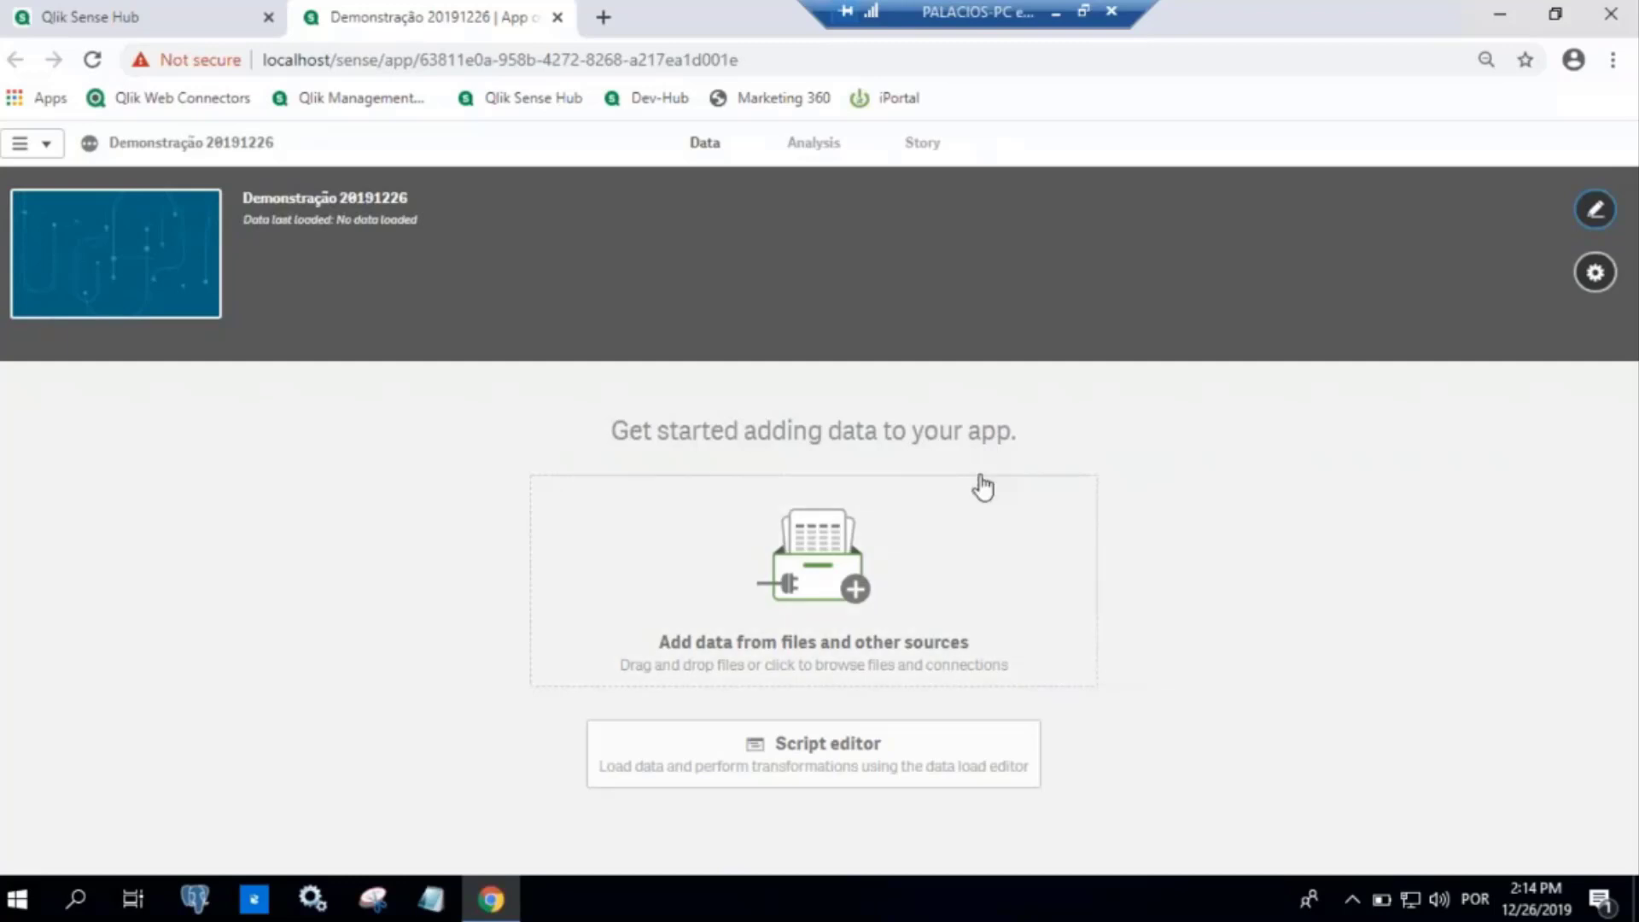
pyautogui.click(816, 604)
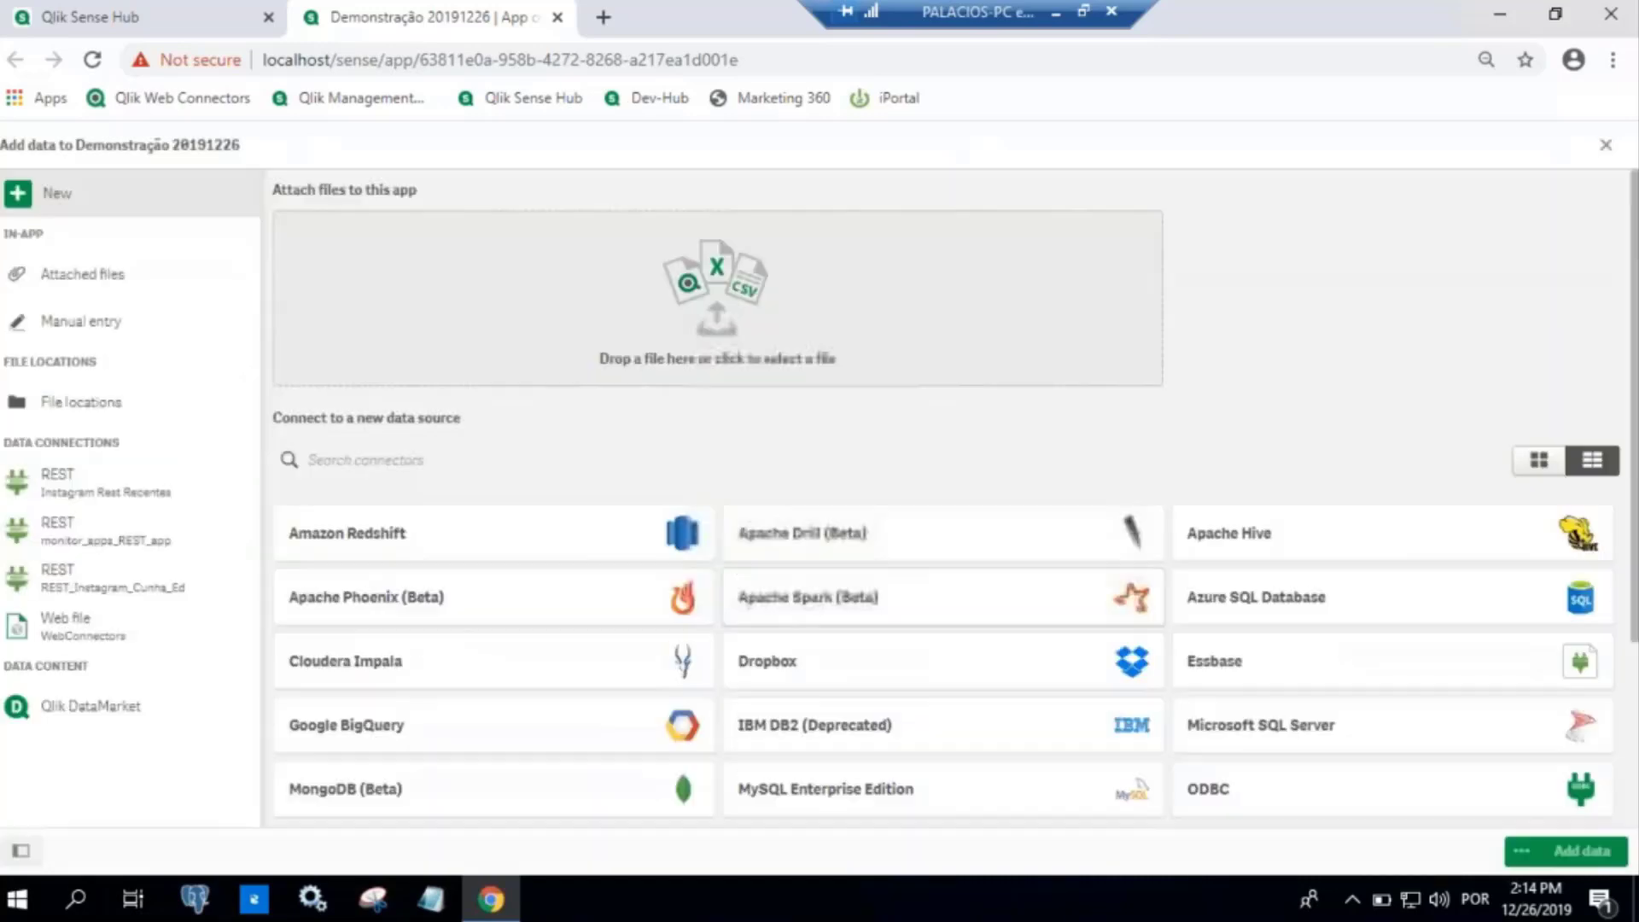
pyautogui.scroll(-3, 968, 556)
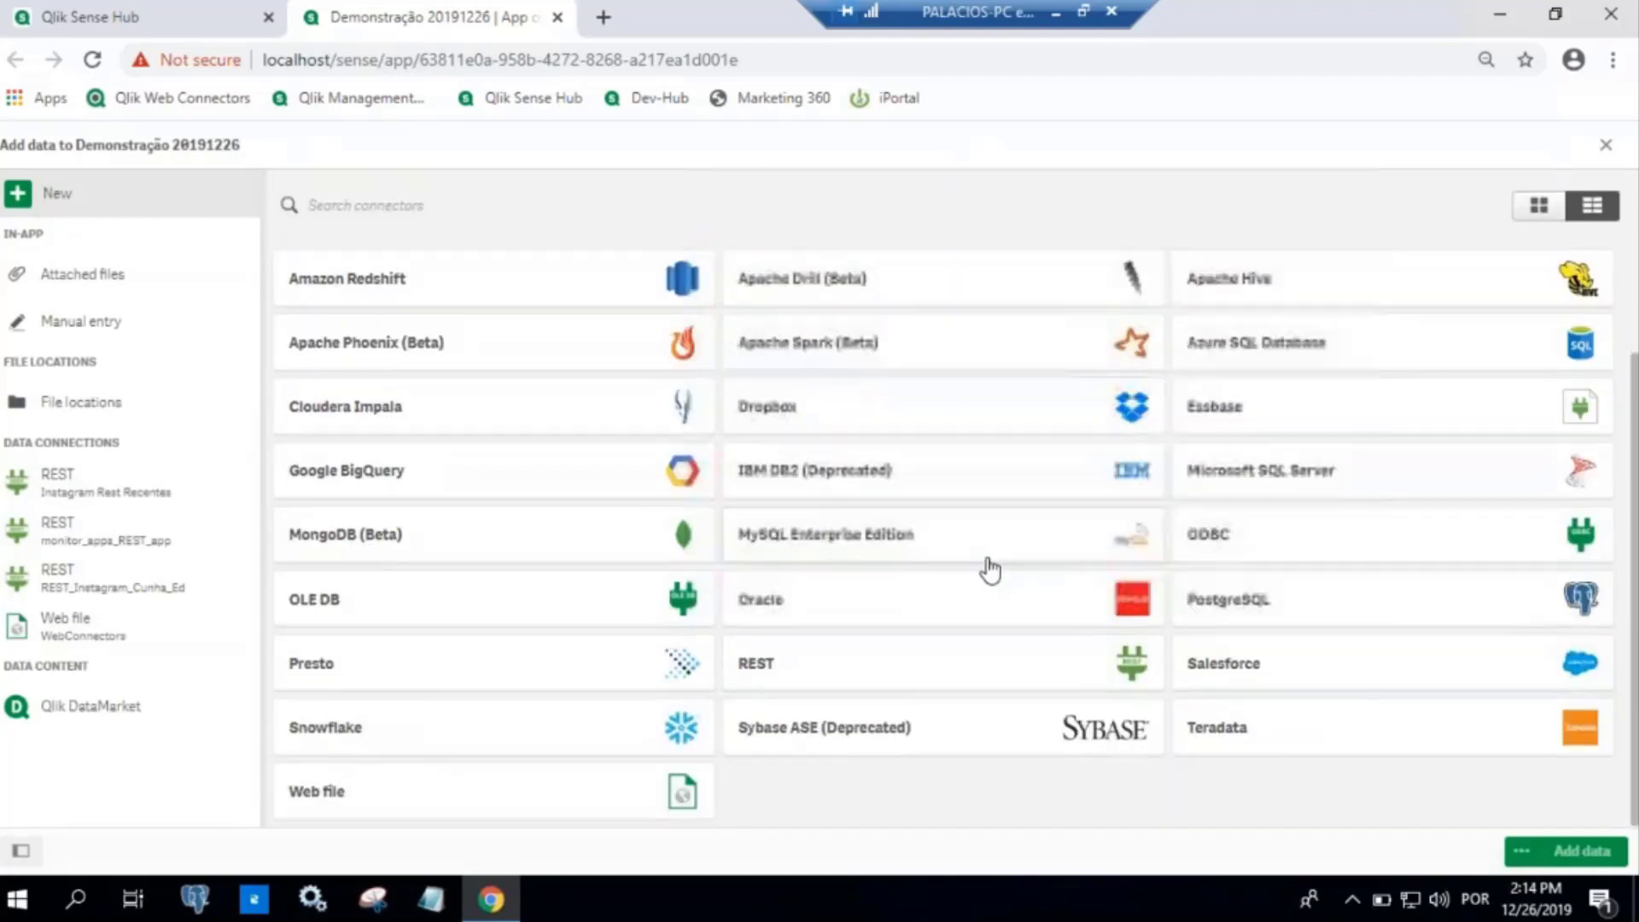
pyautogui.scroll(3, 1357, 764)
pyautogui.scroll(-3, 1357, 767)
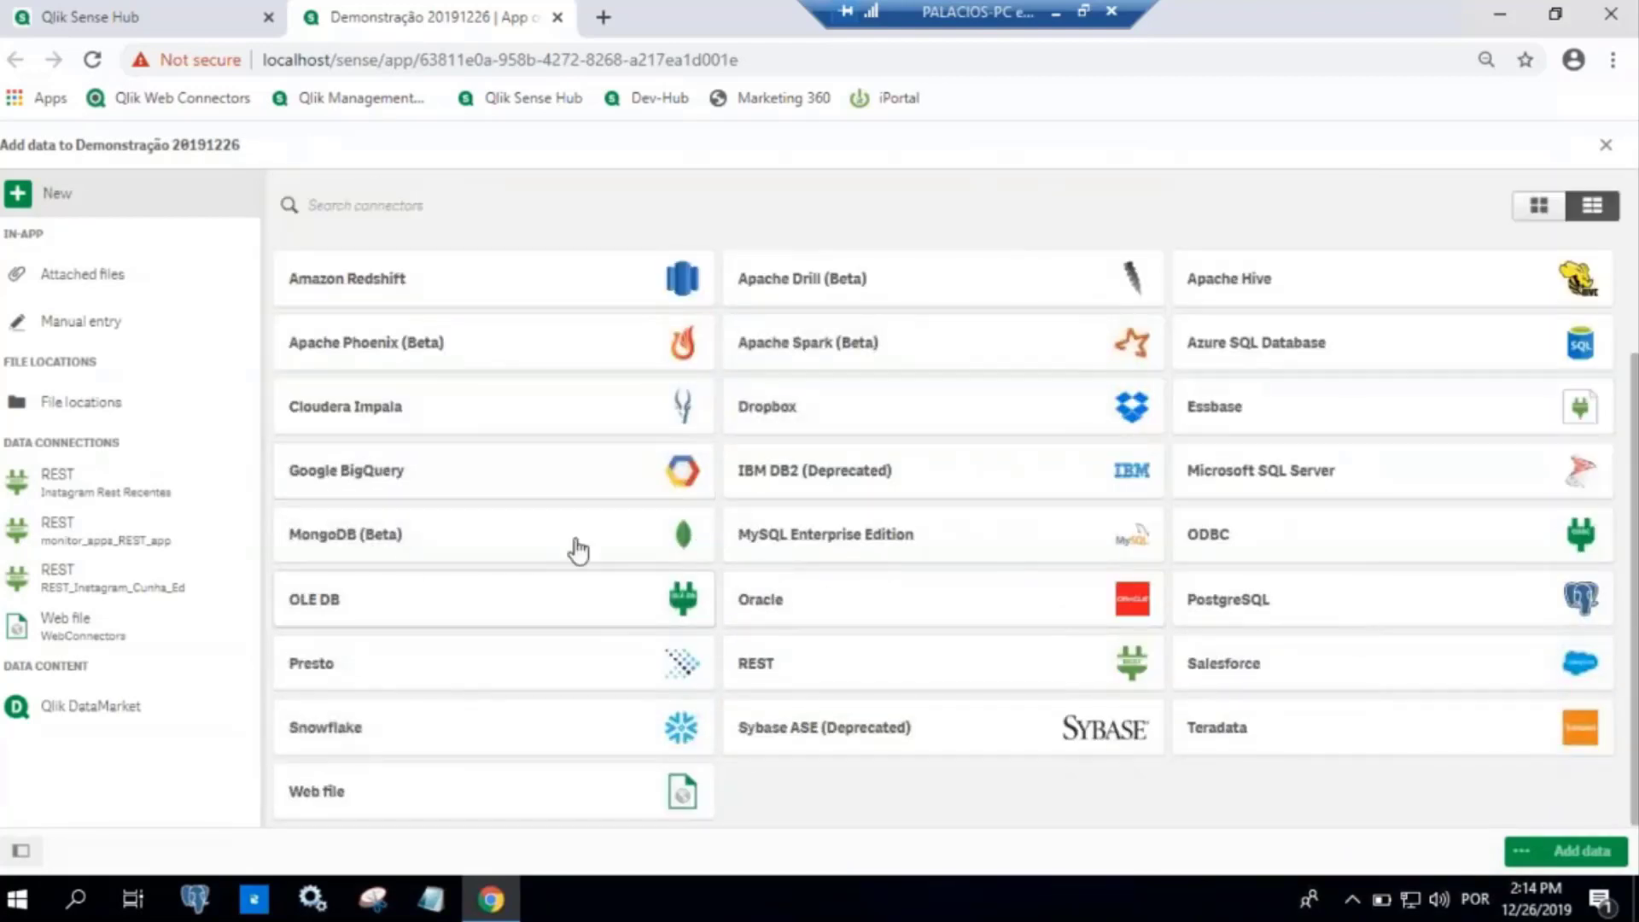
pyautogui.scroll(3, 937, 574)
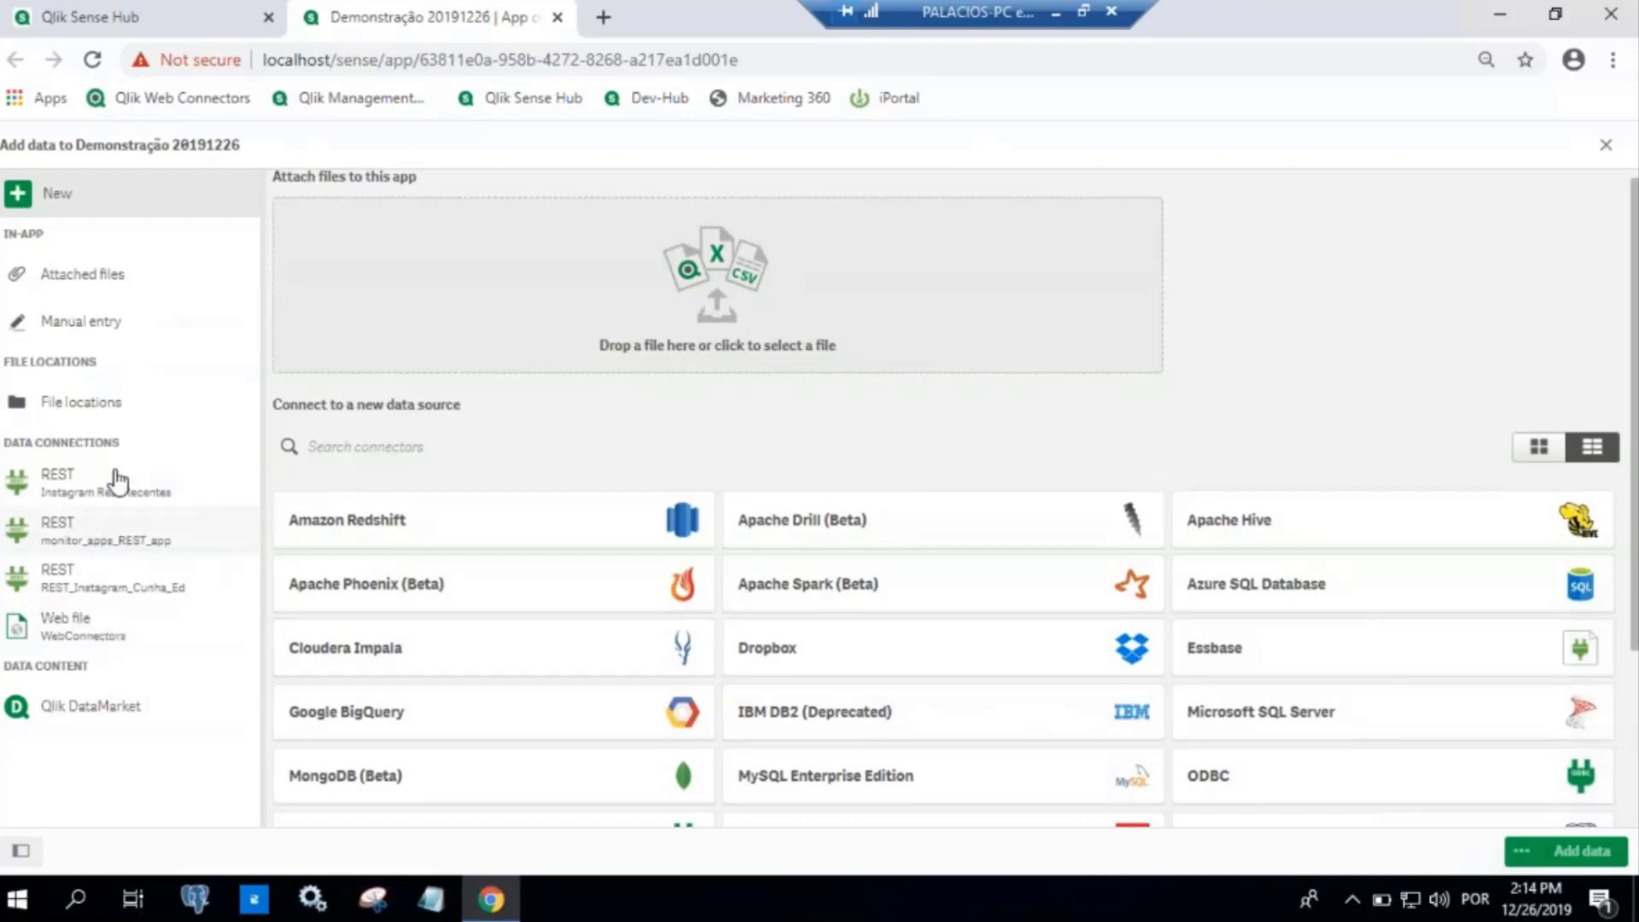
# Choose Base.xlsx from the Webinar folder of the DirGeral_BasesPOCs file location as the data source
pyautogui.click(130, 402)
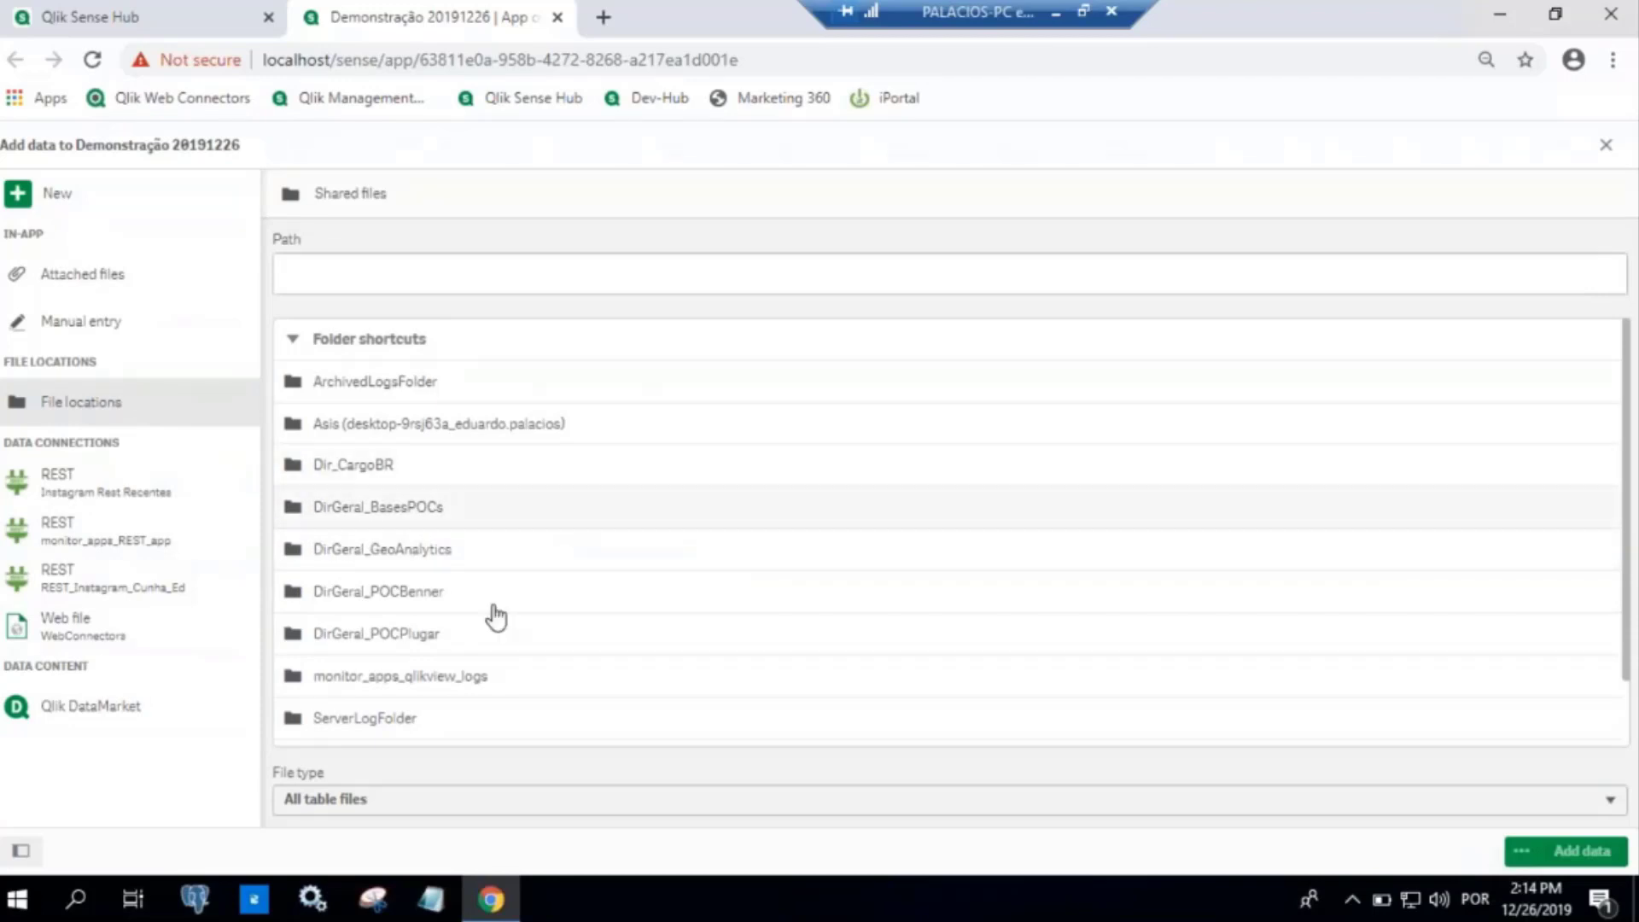
pyautogui.scroll(-1, 570, 596)
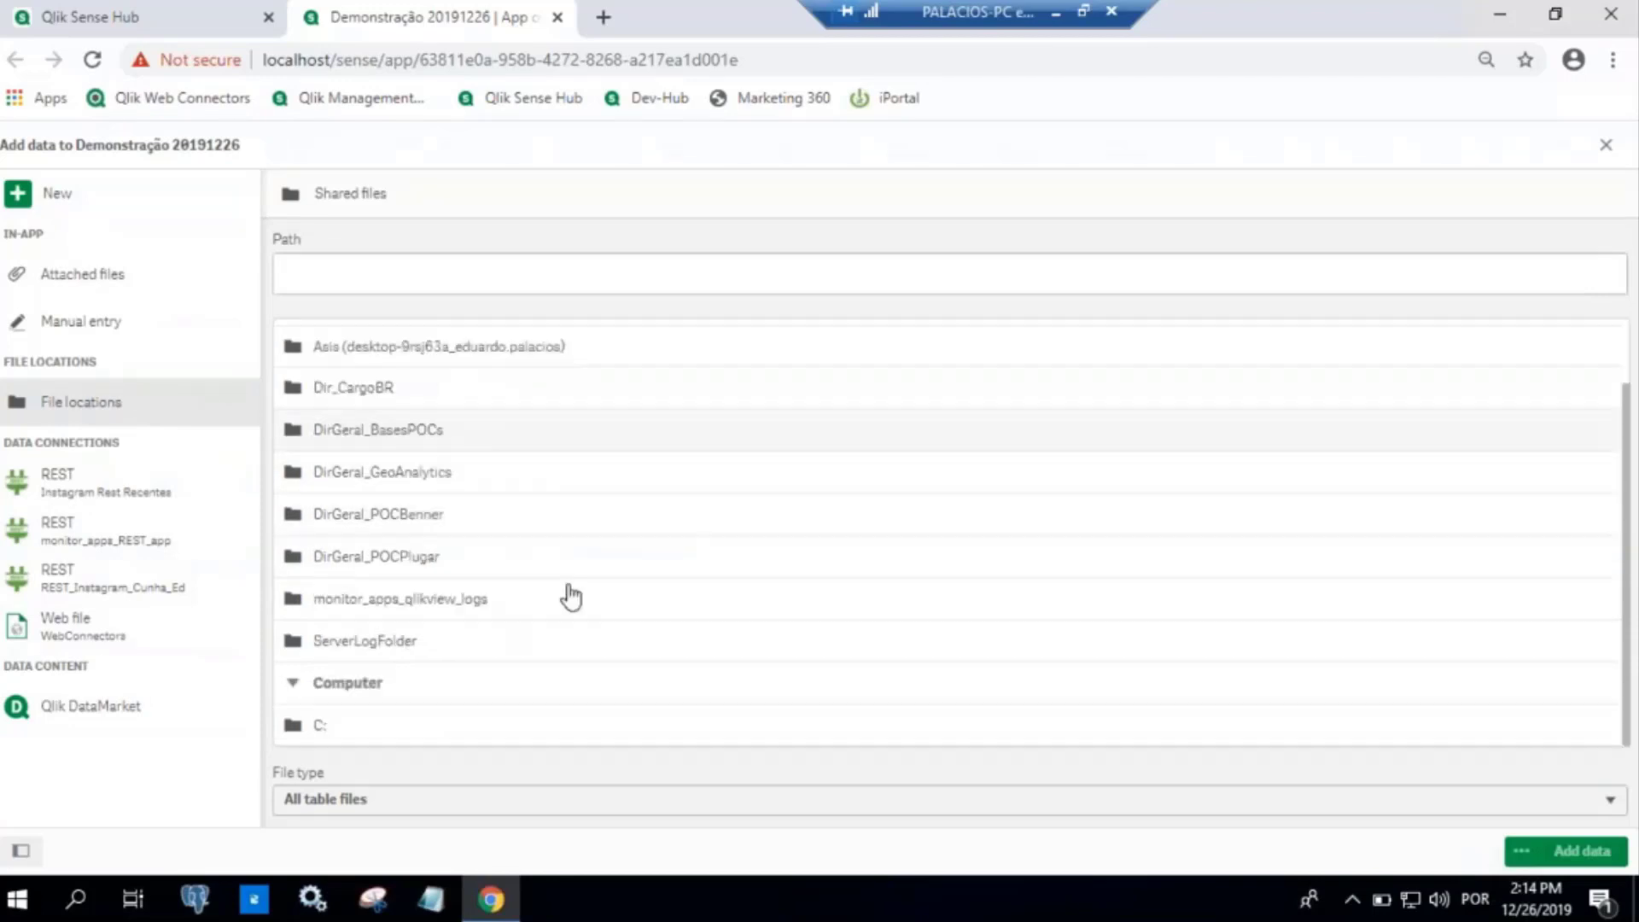
pyautogui.click(417, 431)
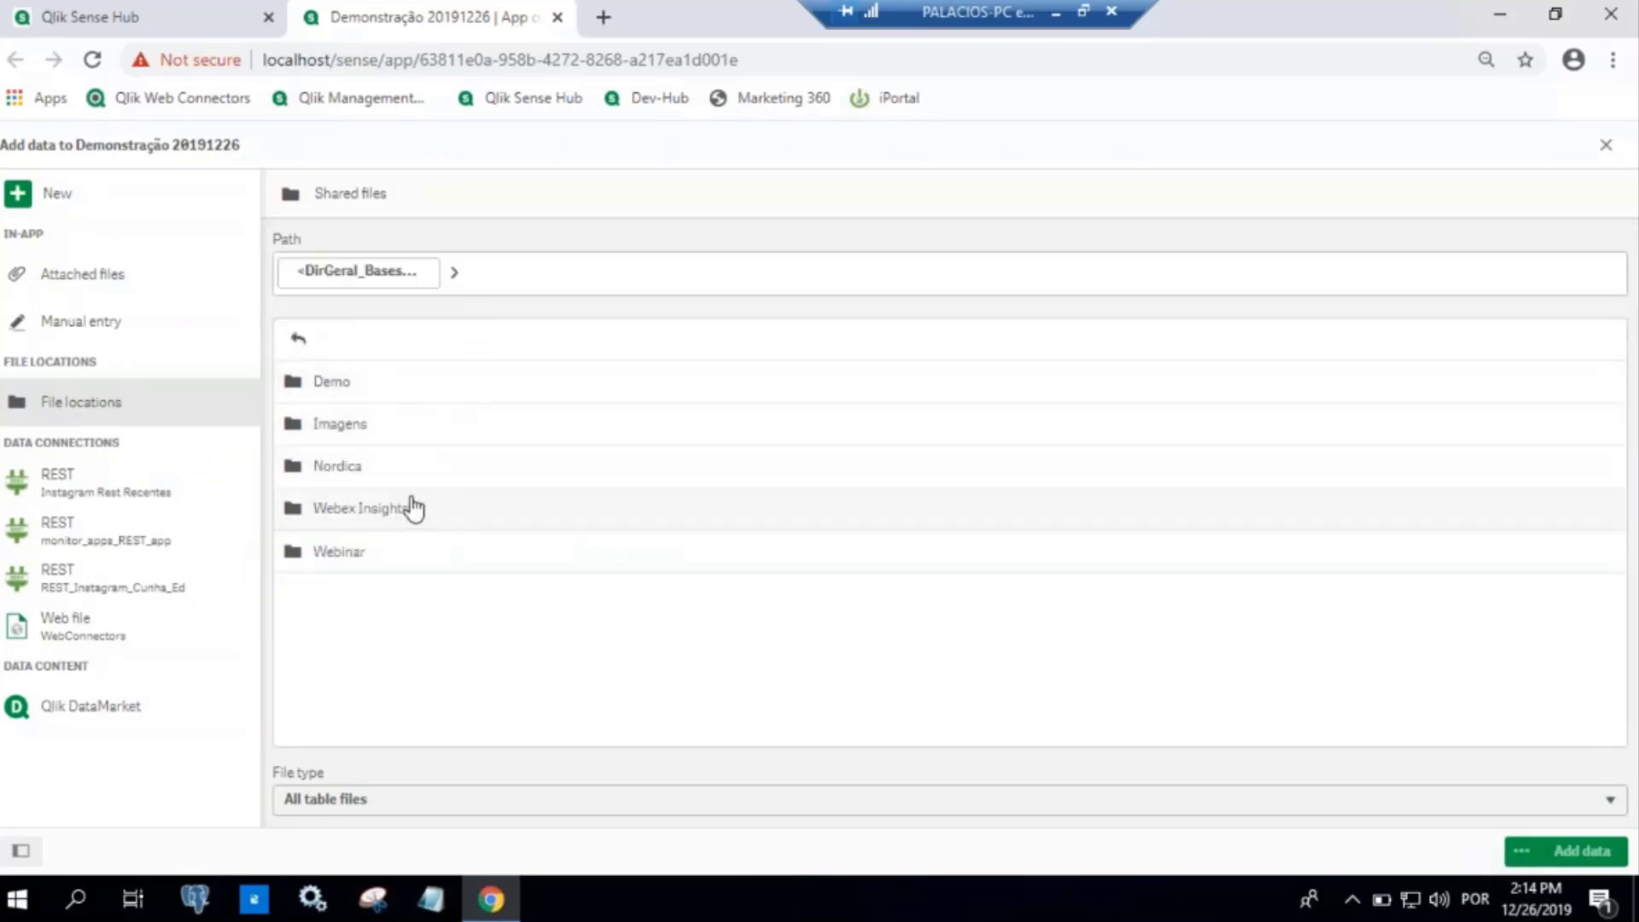
pyautogui.click(355, 551)
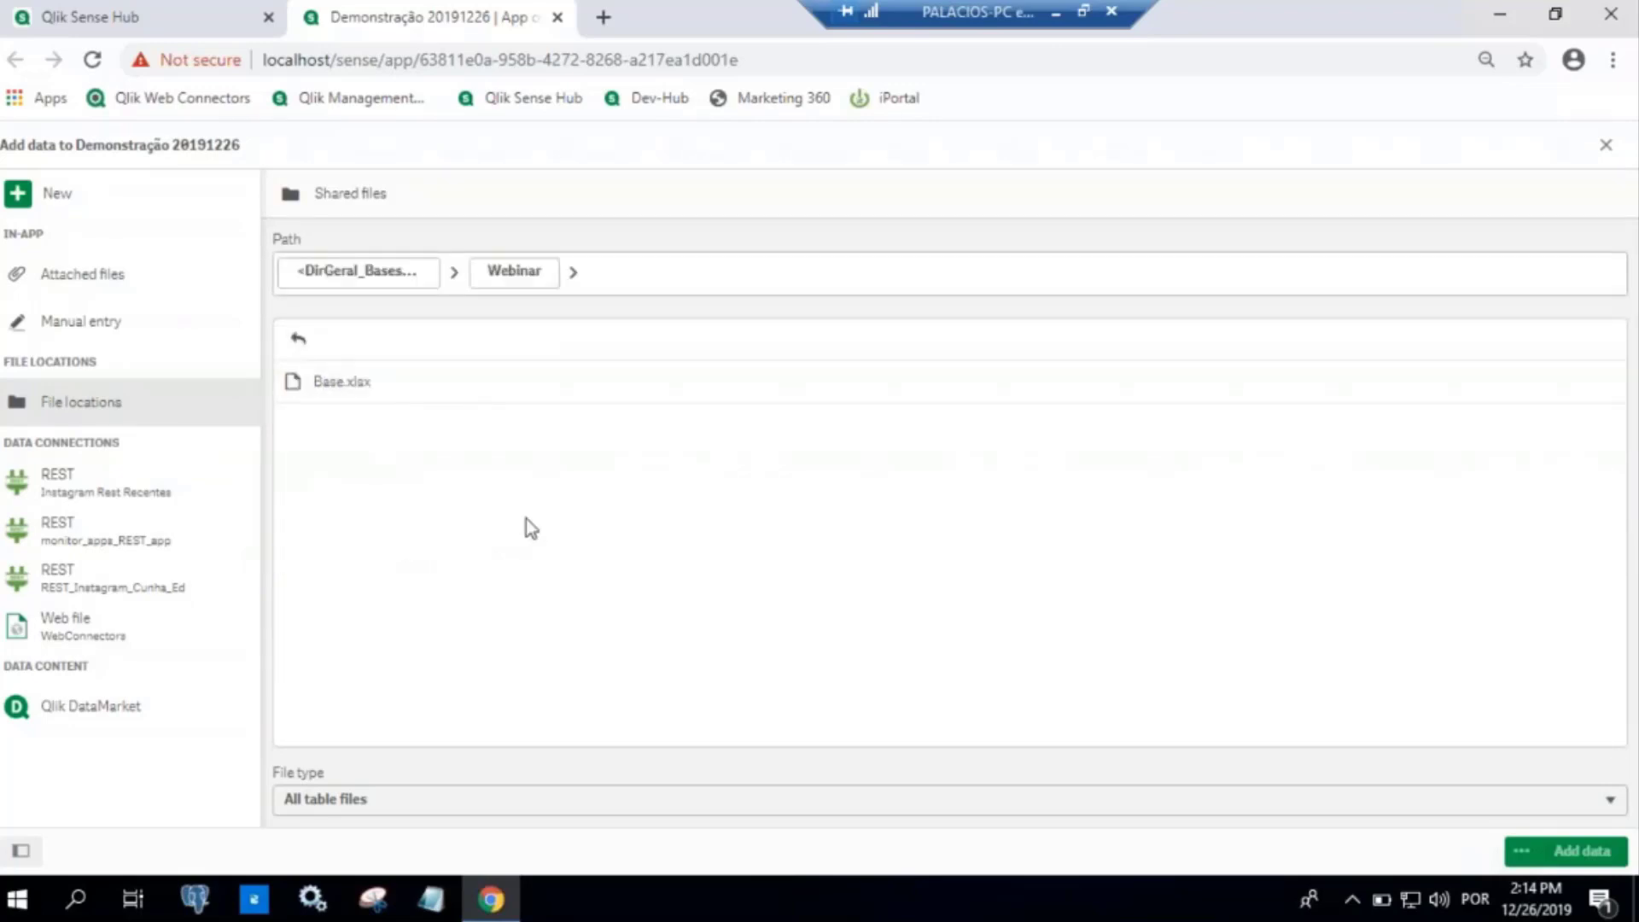
pyautogui.click(356, 386)
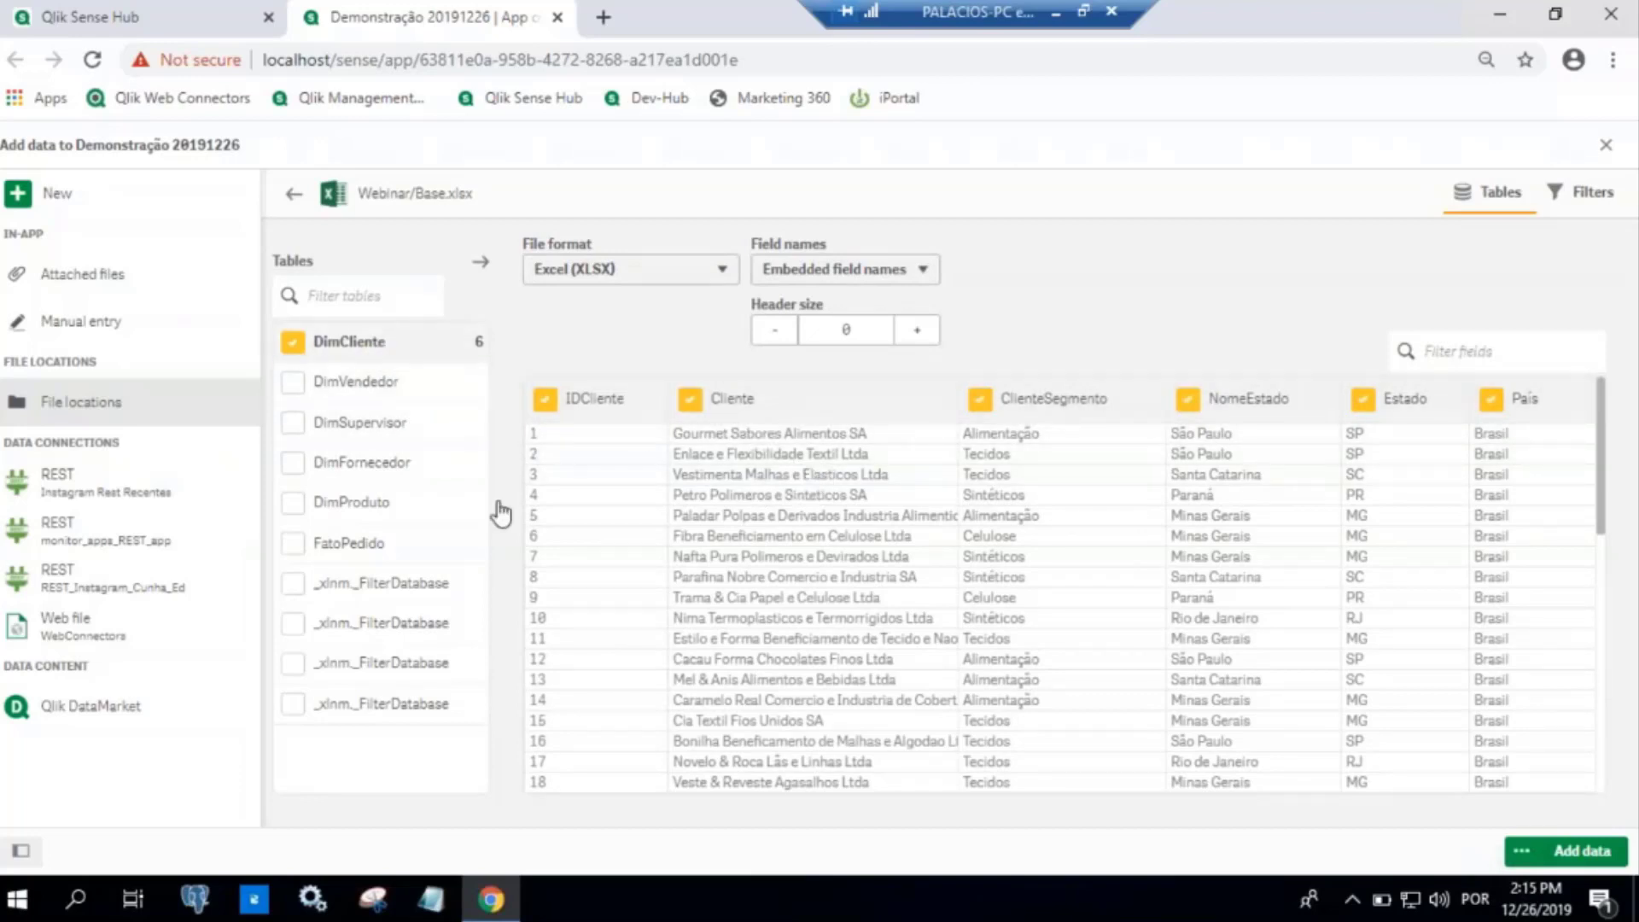
# Preview the contents of the DimVendedor, DimSupervisor, DimFornecedor, DimProduto and FatoPedido tables
pyautogui.click(397, 384)
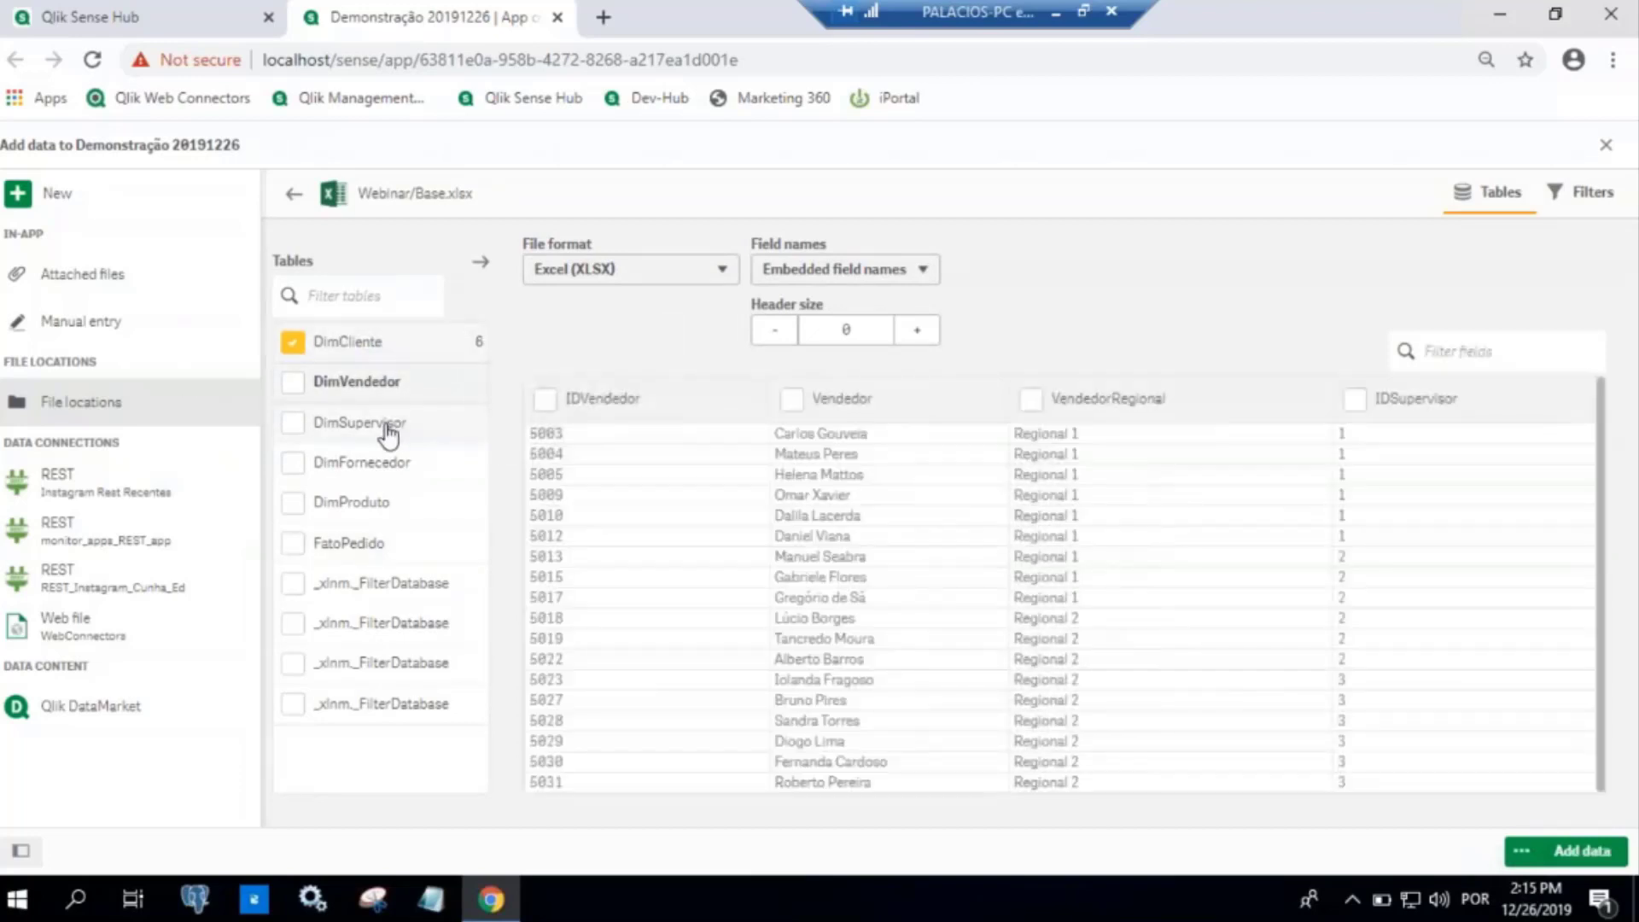
pyautogui.click(384, 427)
pyautogui.click(382, 465)
pyautogui.click(373, 508)
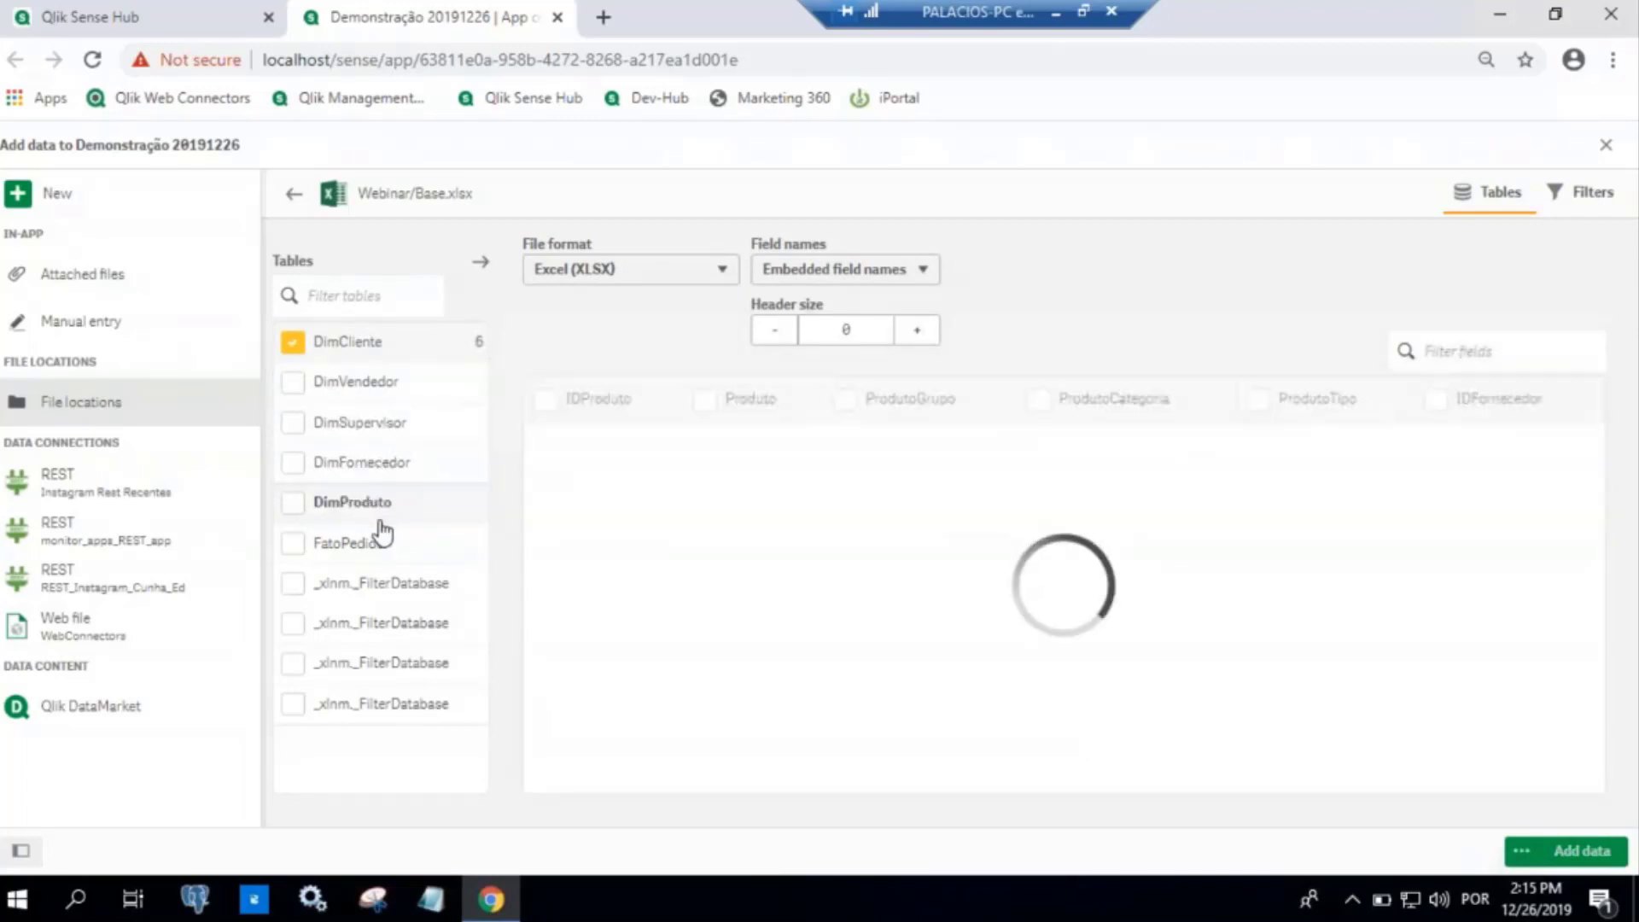
pyautogui.click(373, 546)
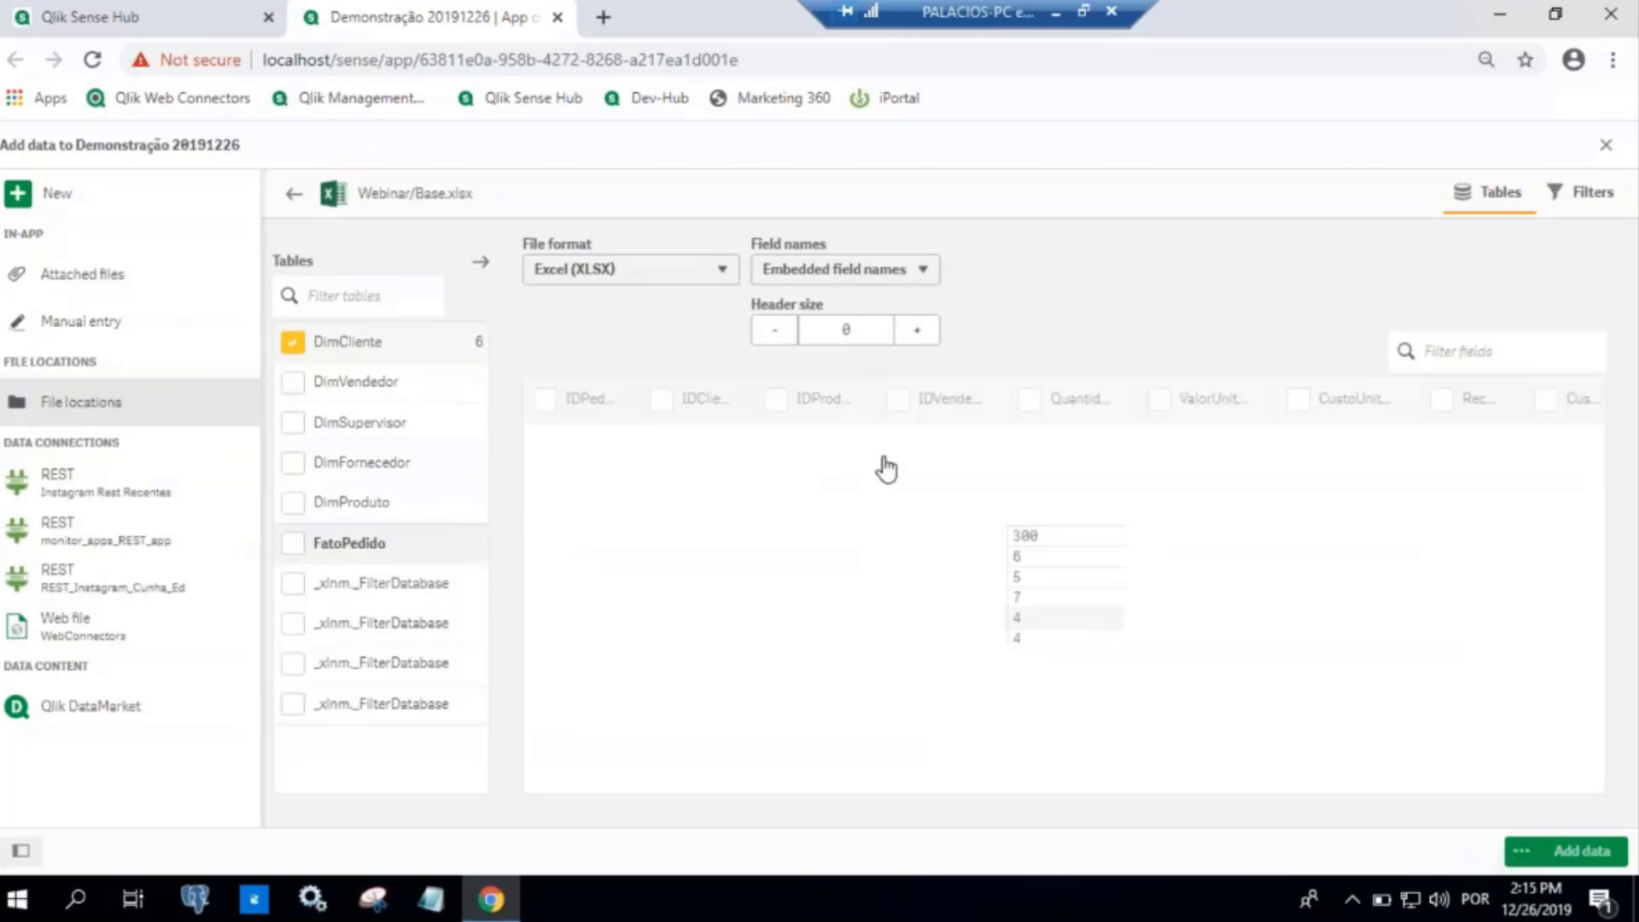
pyautogui.click(397, 457)
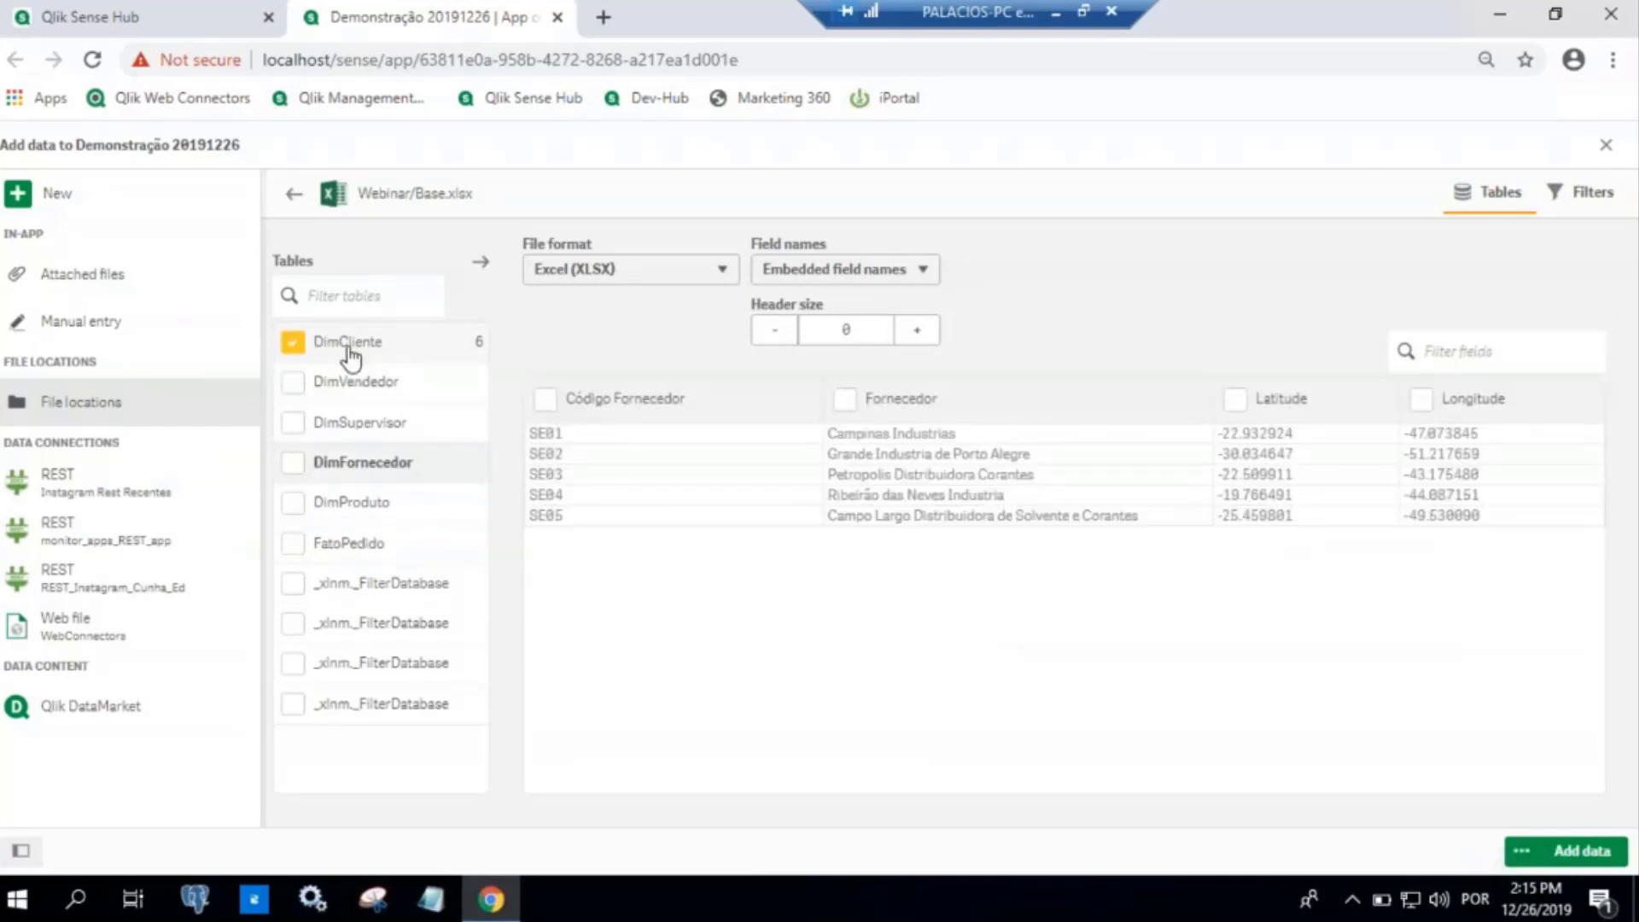
# Include the DimVendedor, DimSupervisor, DimFornecedor, DimProduto and FatoPedido tables in the data load alongside DimCliente
pyautogui.click(293, 381)
pyautogui.click(292, 425)
pyautogui.click(293, 463)
pyautogui.click(293, 503)
pyautogui.click(290, 547)
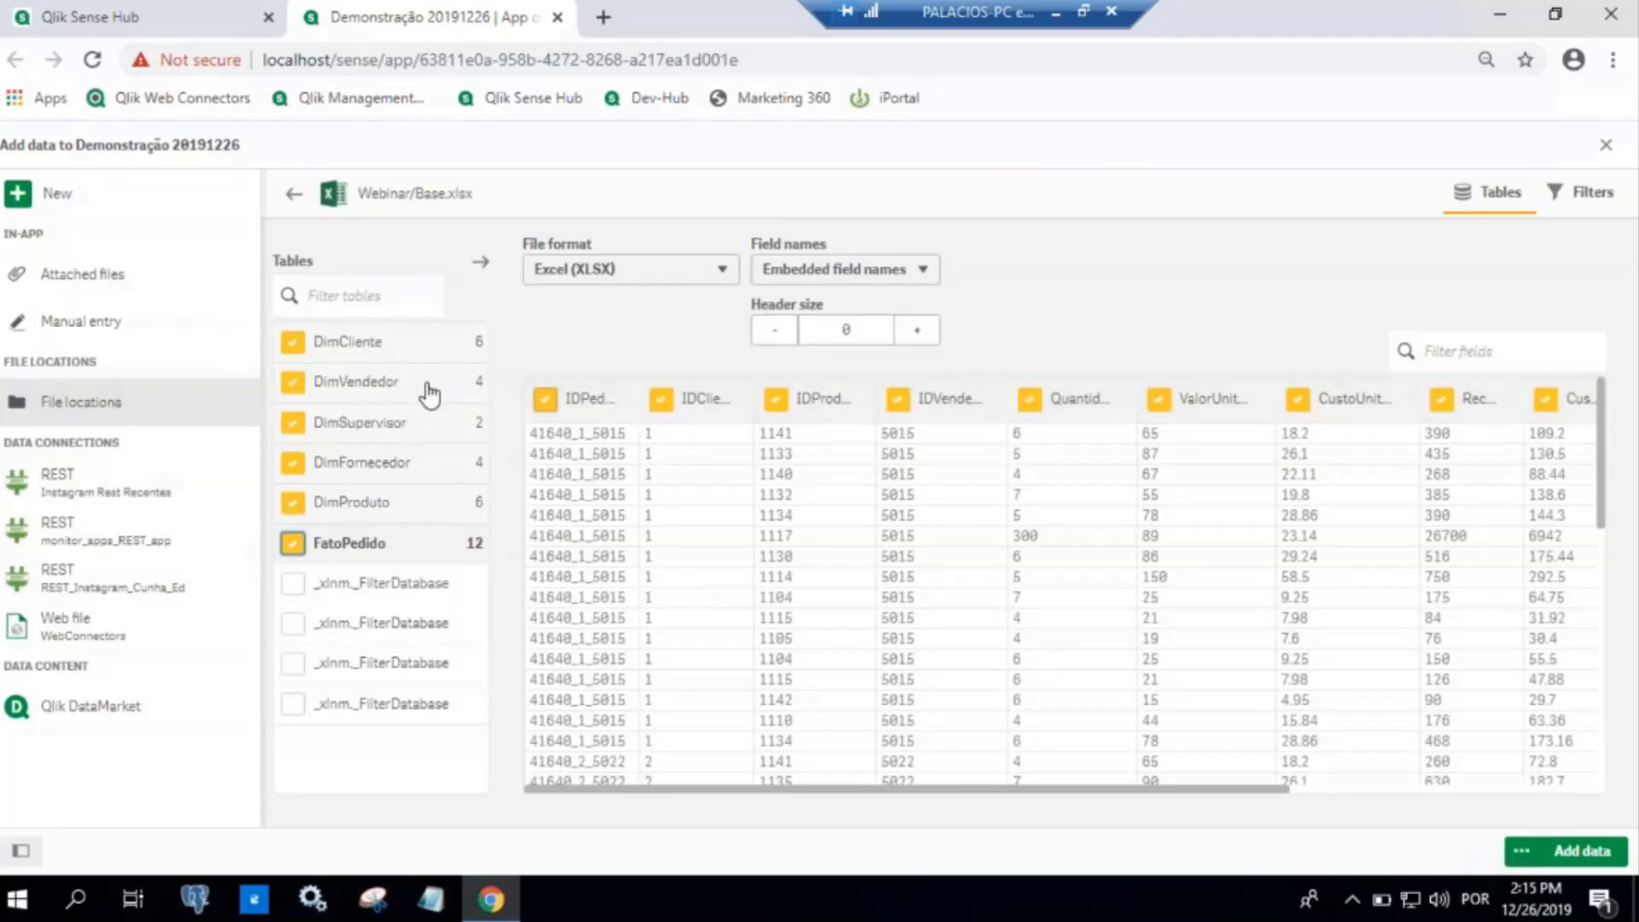
# Exclude the IDProduto field from the FatoPedido table and include it again
pyautogui.click(589, 400)
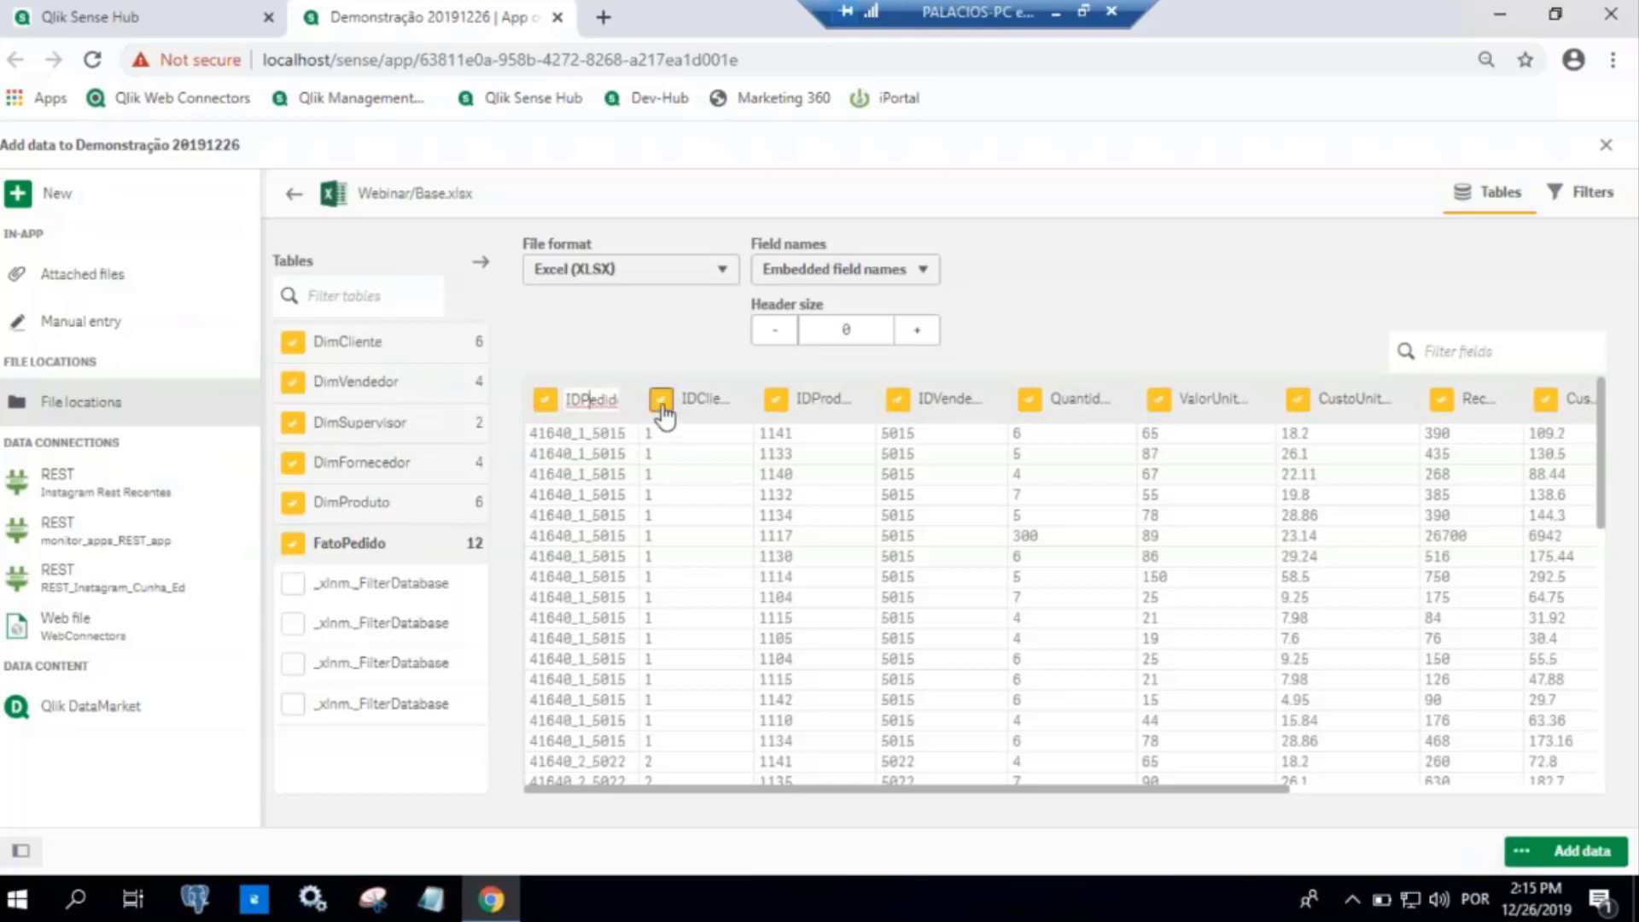
pyautogui.click(776, 399)
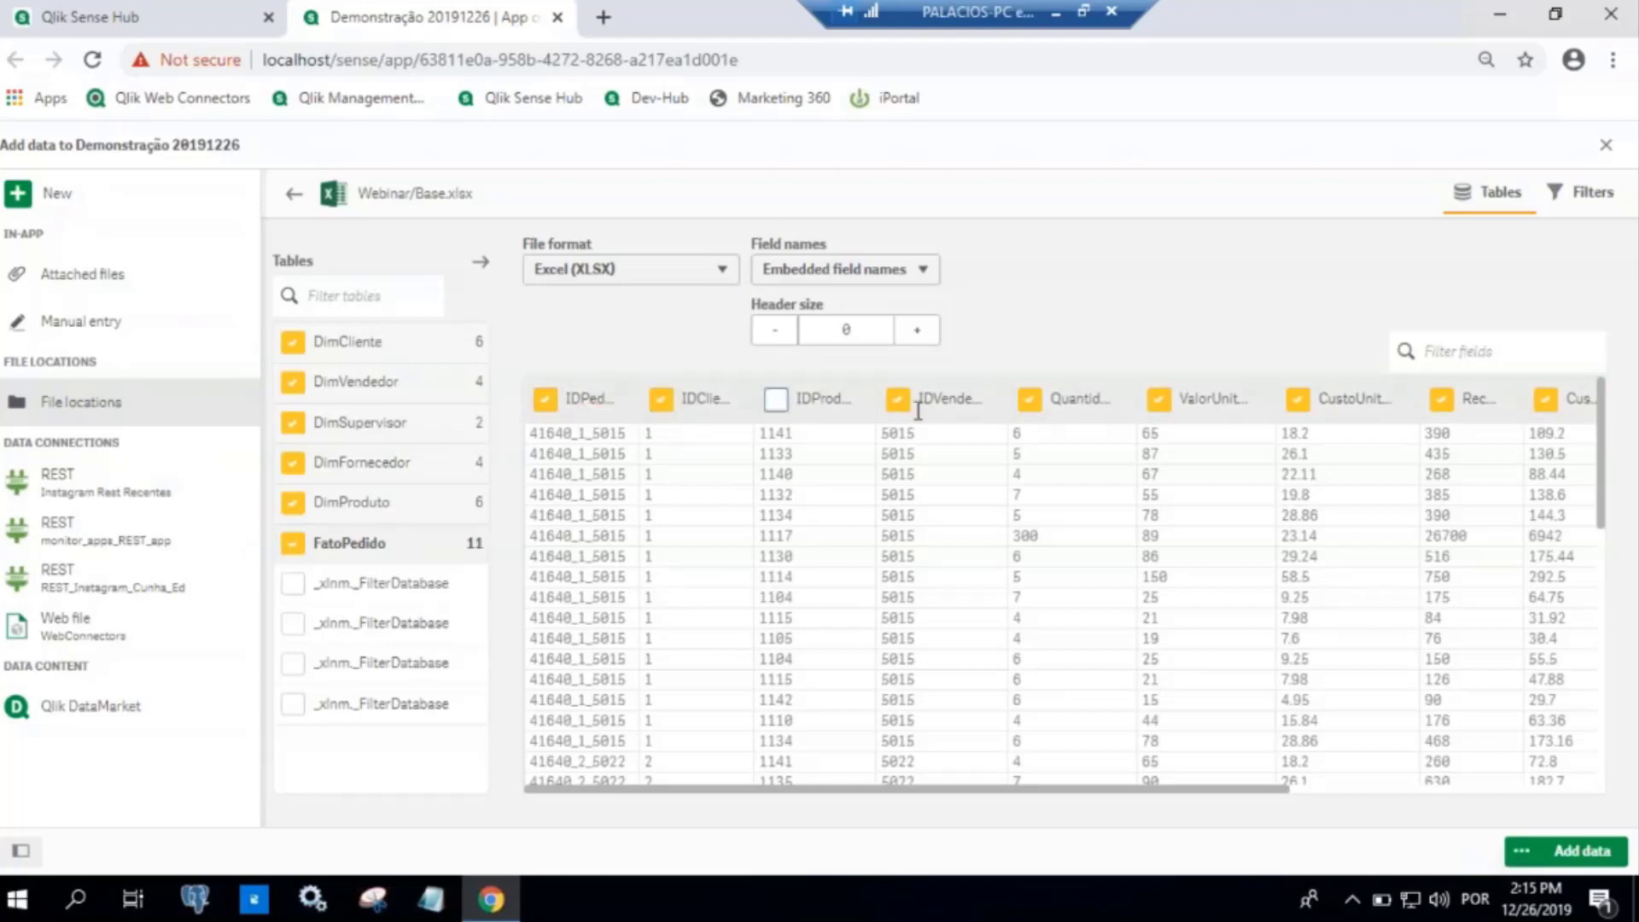
pyautogui.click(777, 399)
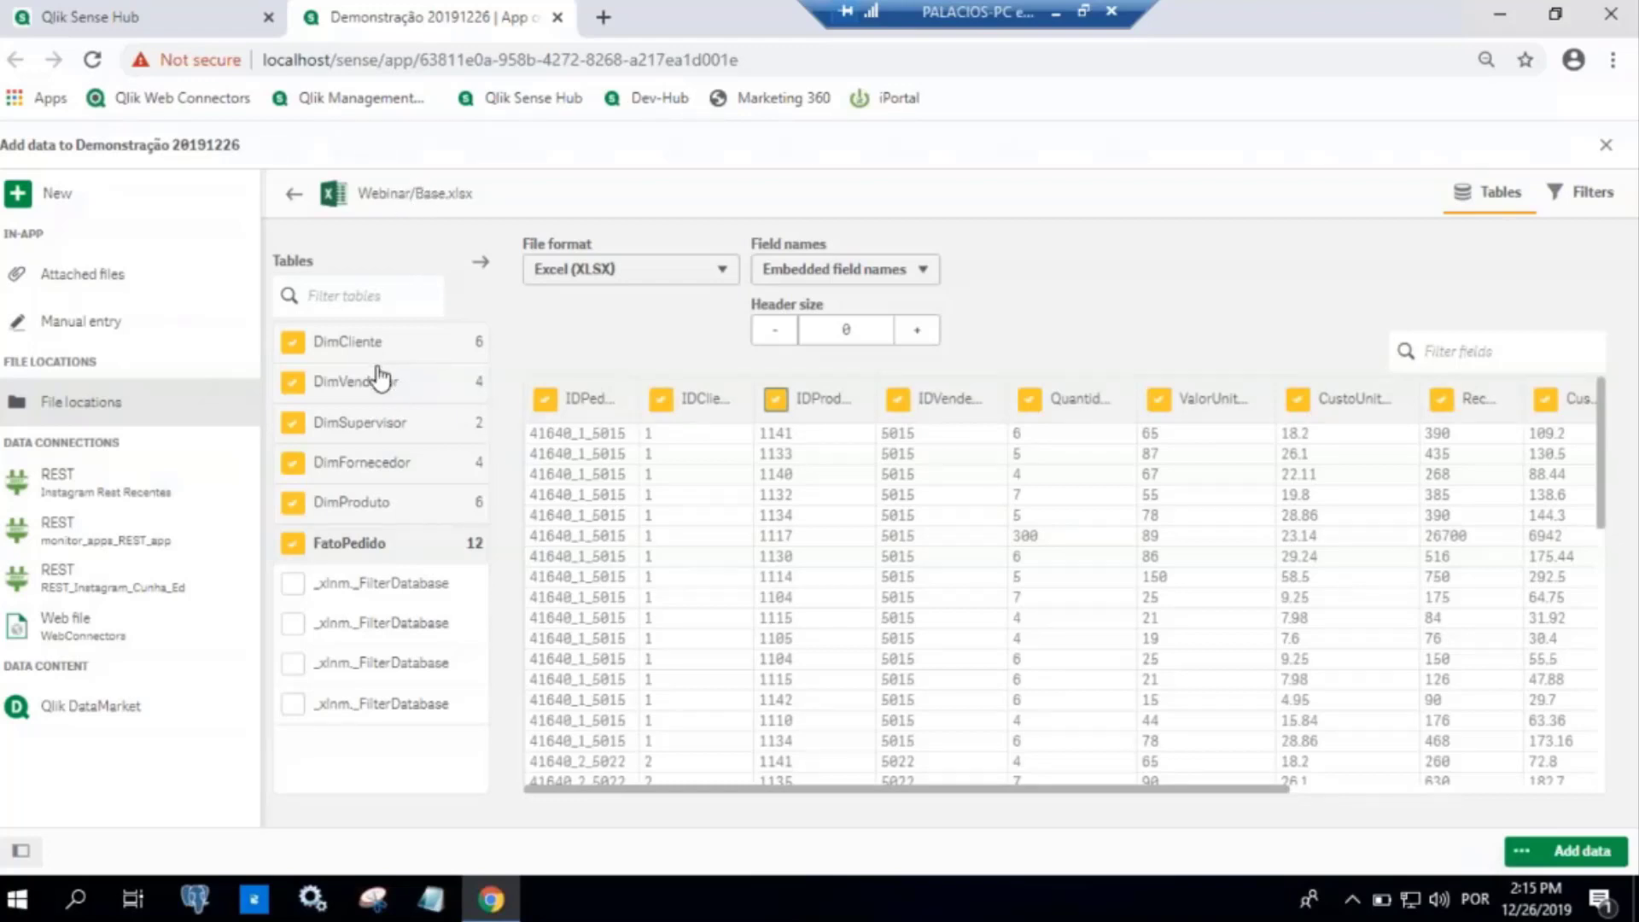
# Add the selected tables to the app and preview FatoPedido in the associations view
pyautogui.click(1586, 854)
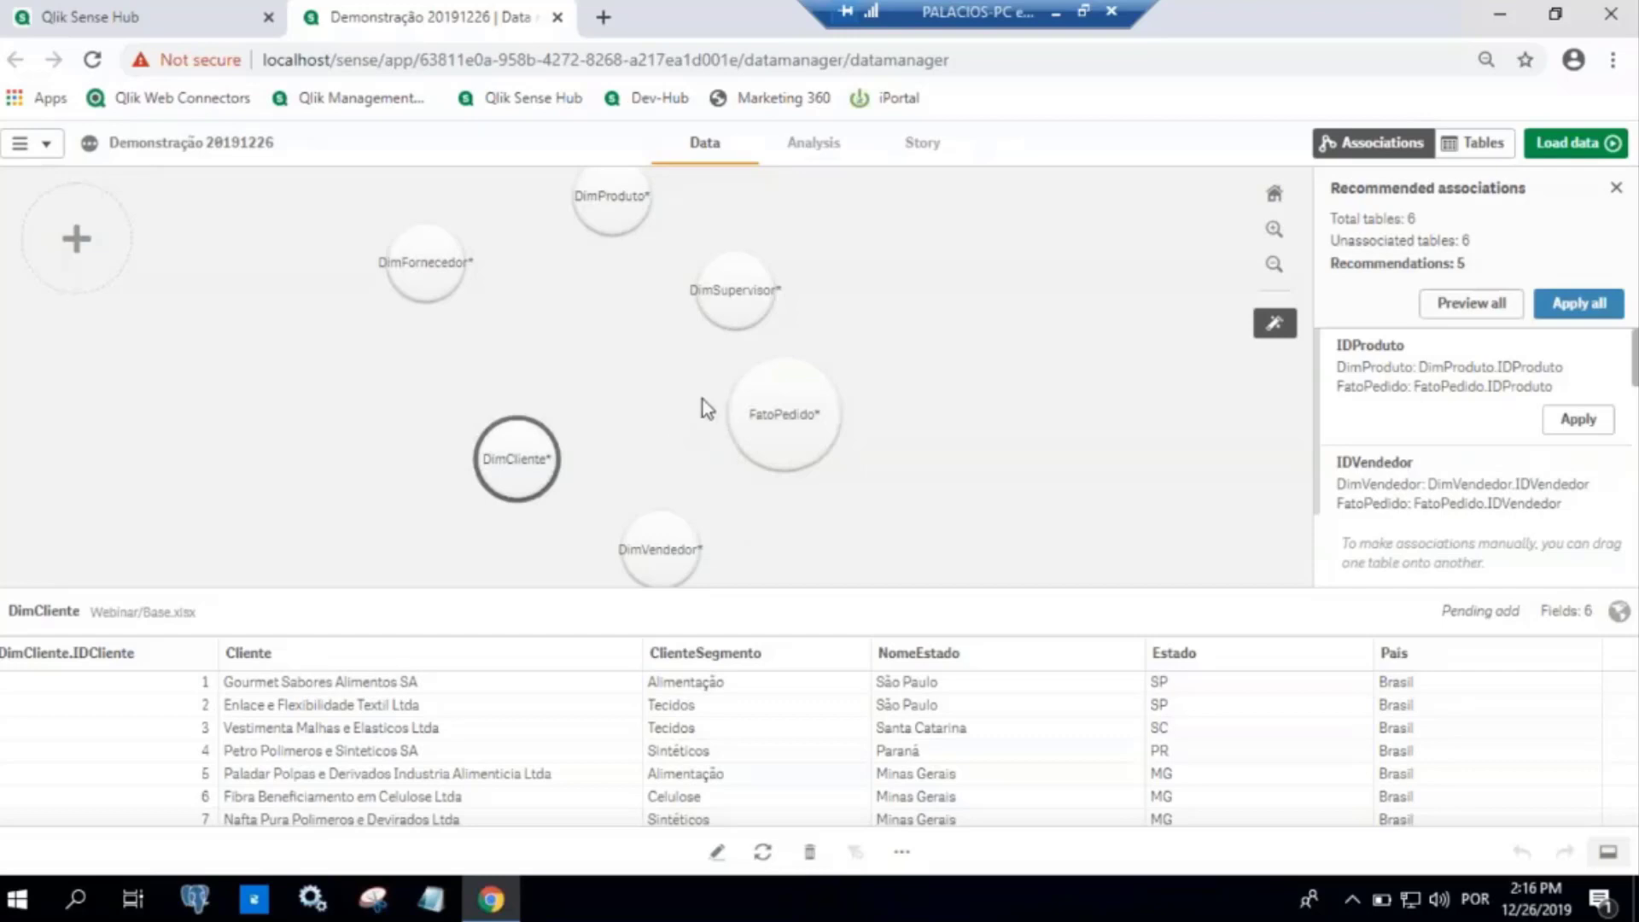
pyautogui.click(766, 432)
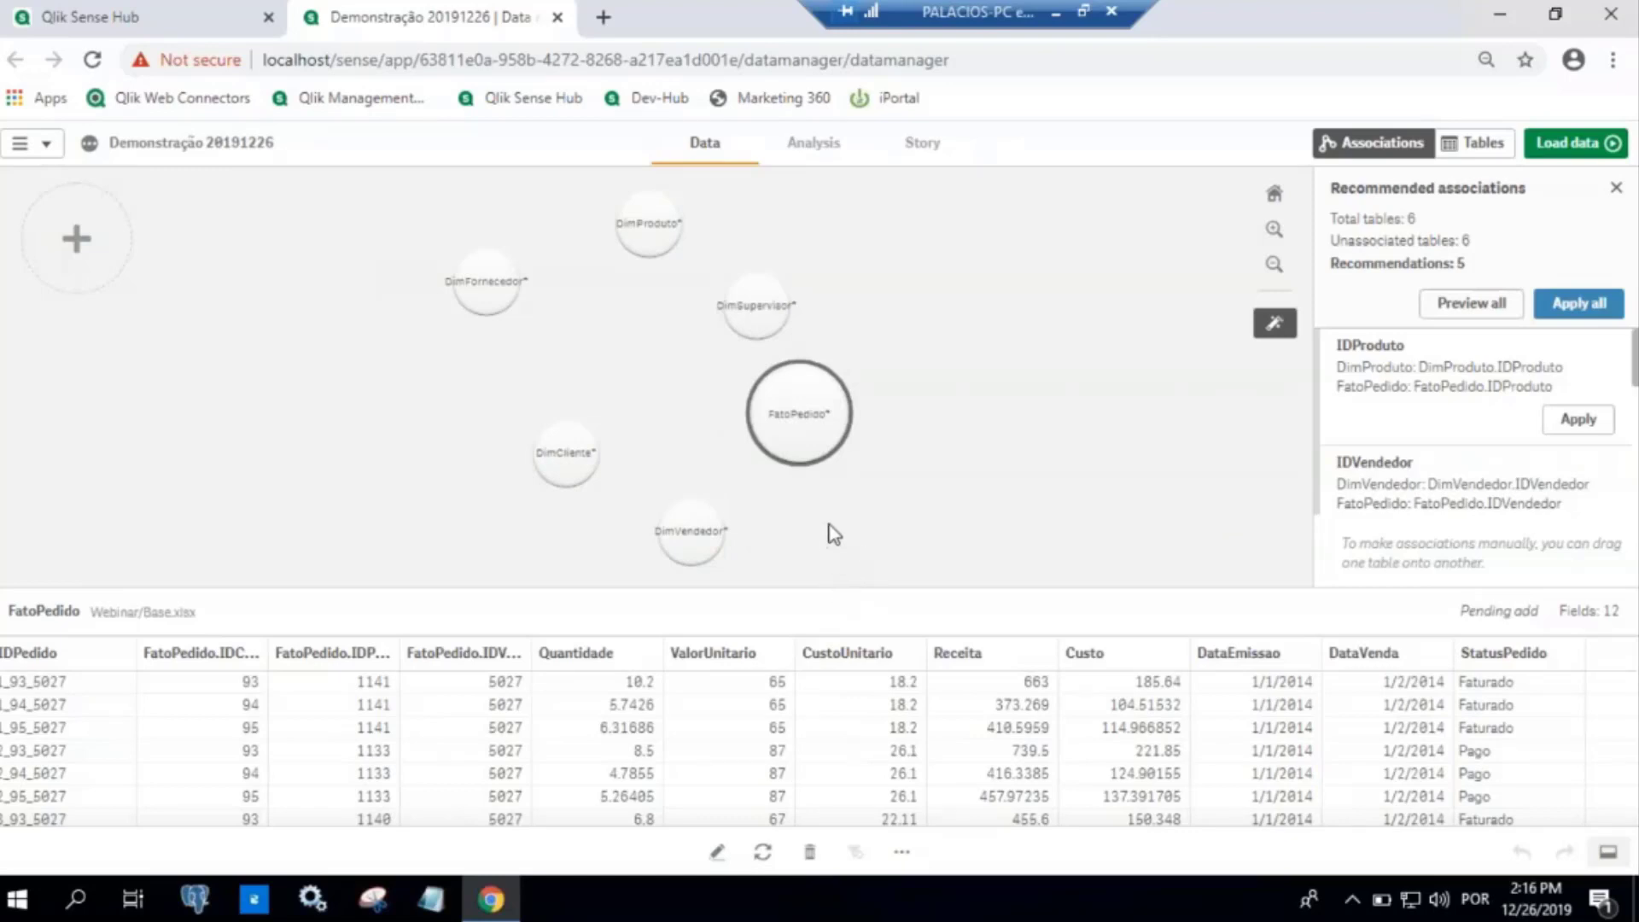
# Check which tables match FatoPedido and associate DimVendedor with it through IDVendedor
pyautogui.moveTo(775, 416); pyautogui.dragTo(776, 415)
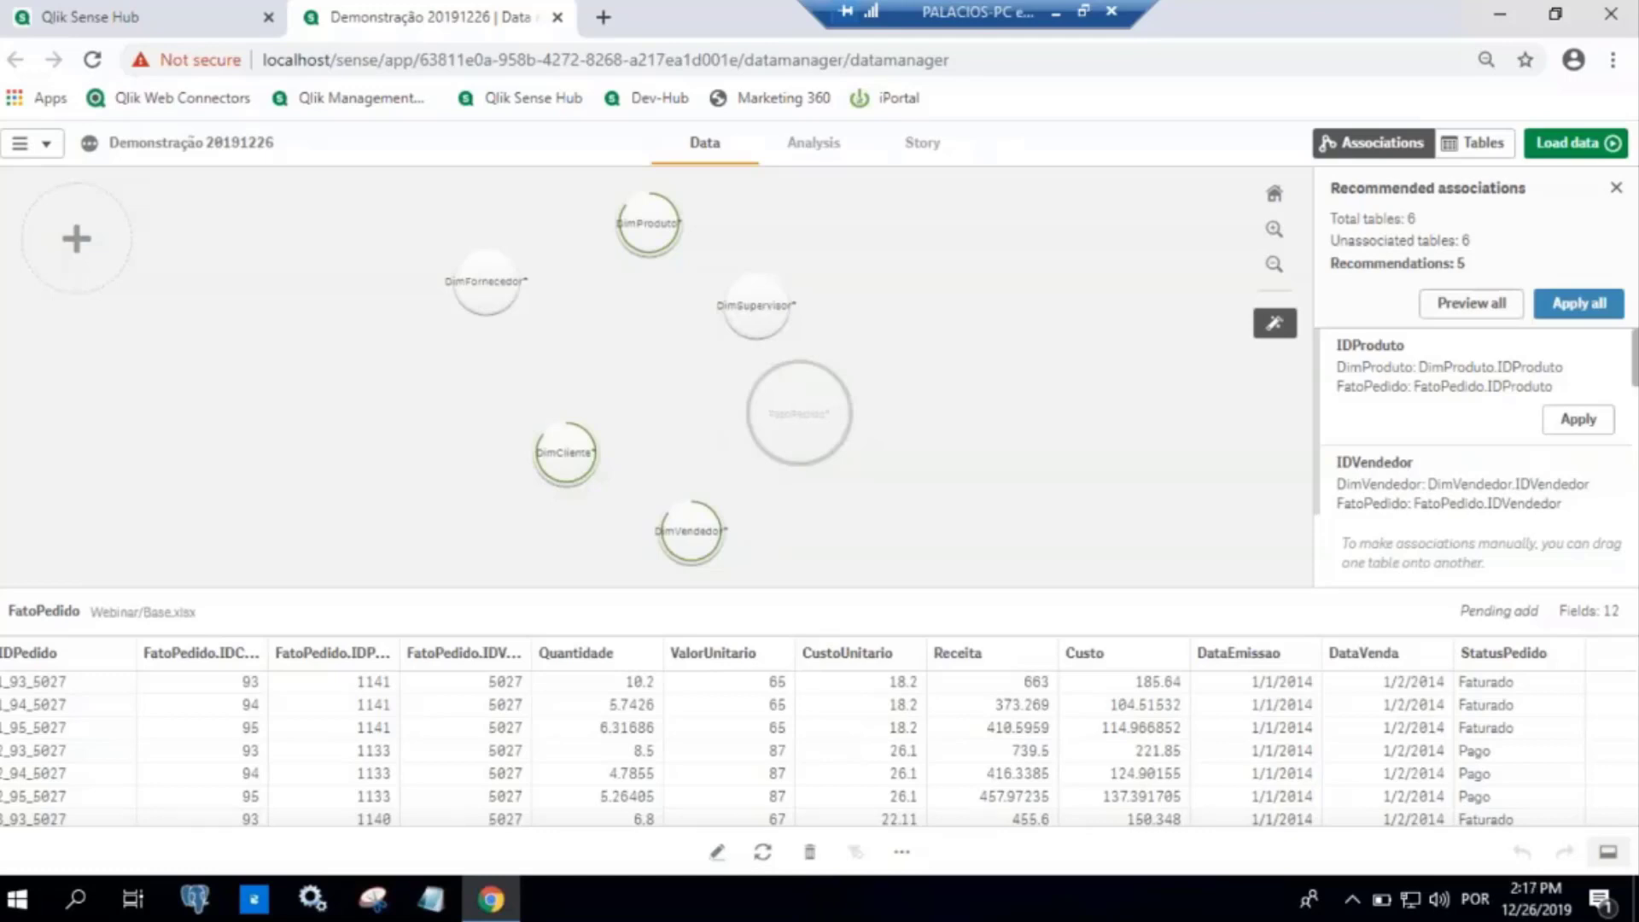
pyautogui.click(692, 531)
pyautogui.moveTo(691, 531); pyautogui.dragTo(801, 440)
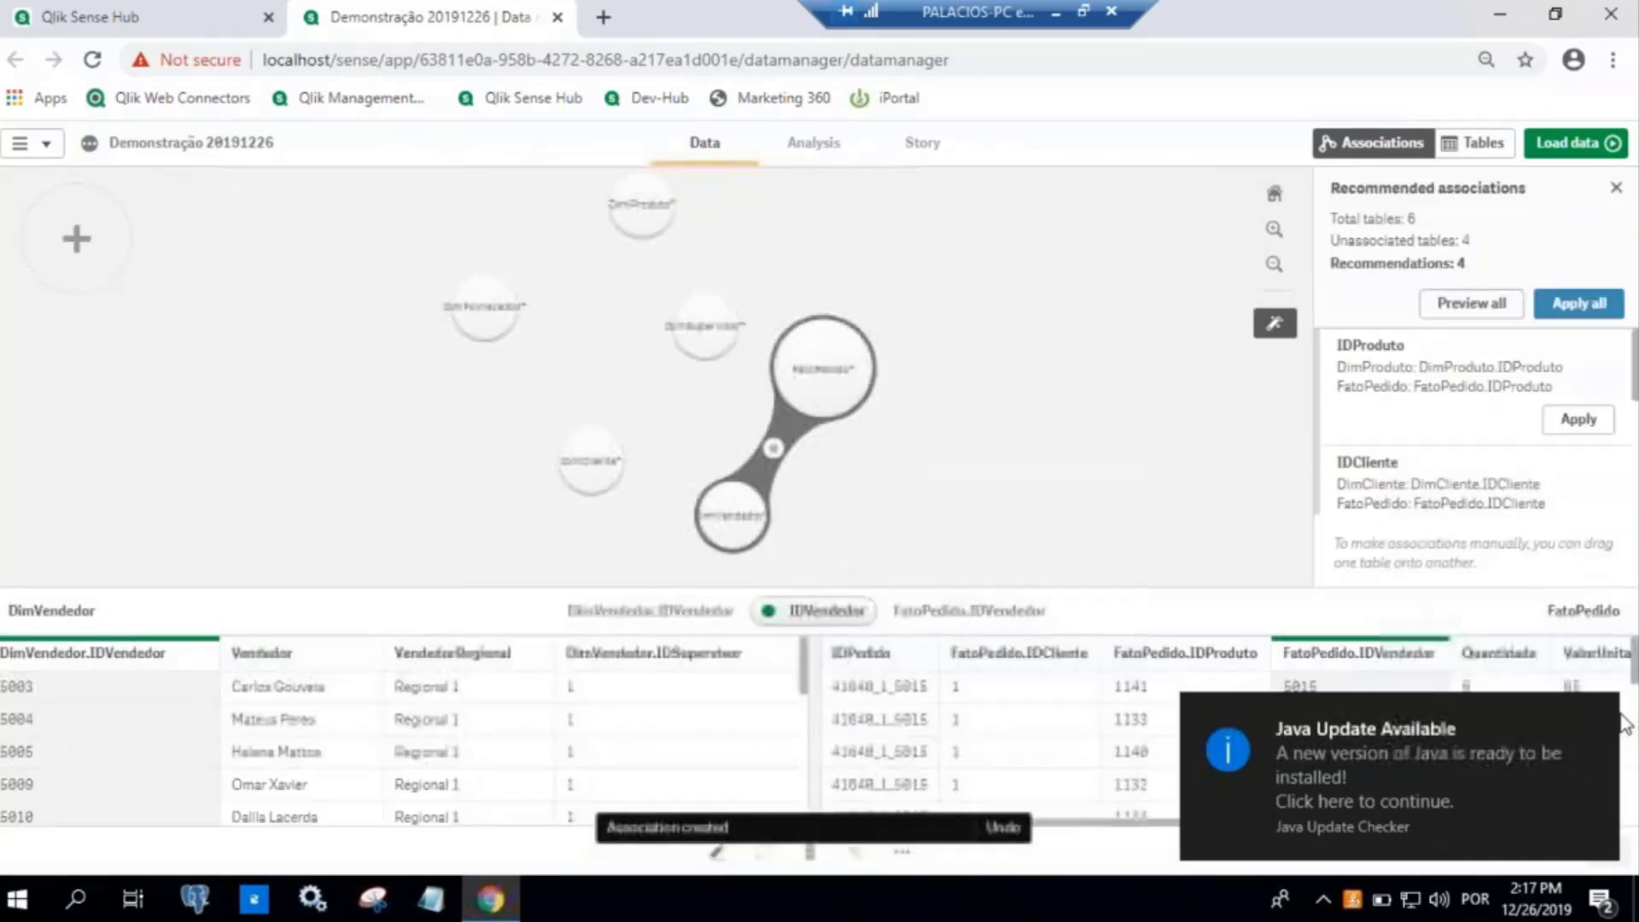
# Dismiss the Java update notification and apply all the recommended table associations
pyautogui.click(1601, 713)
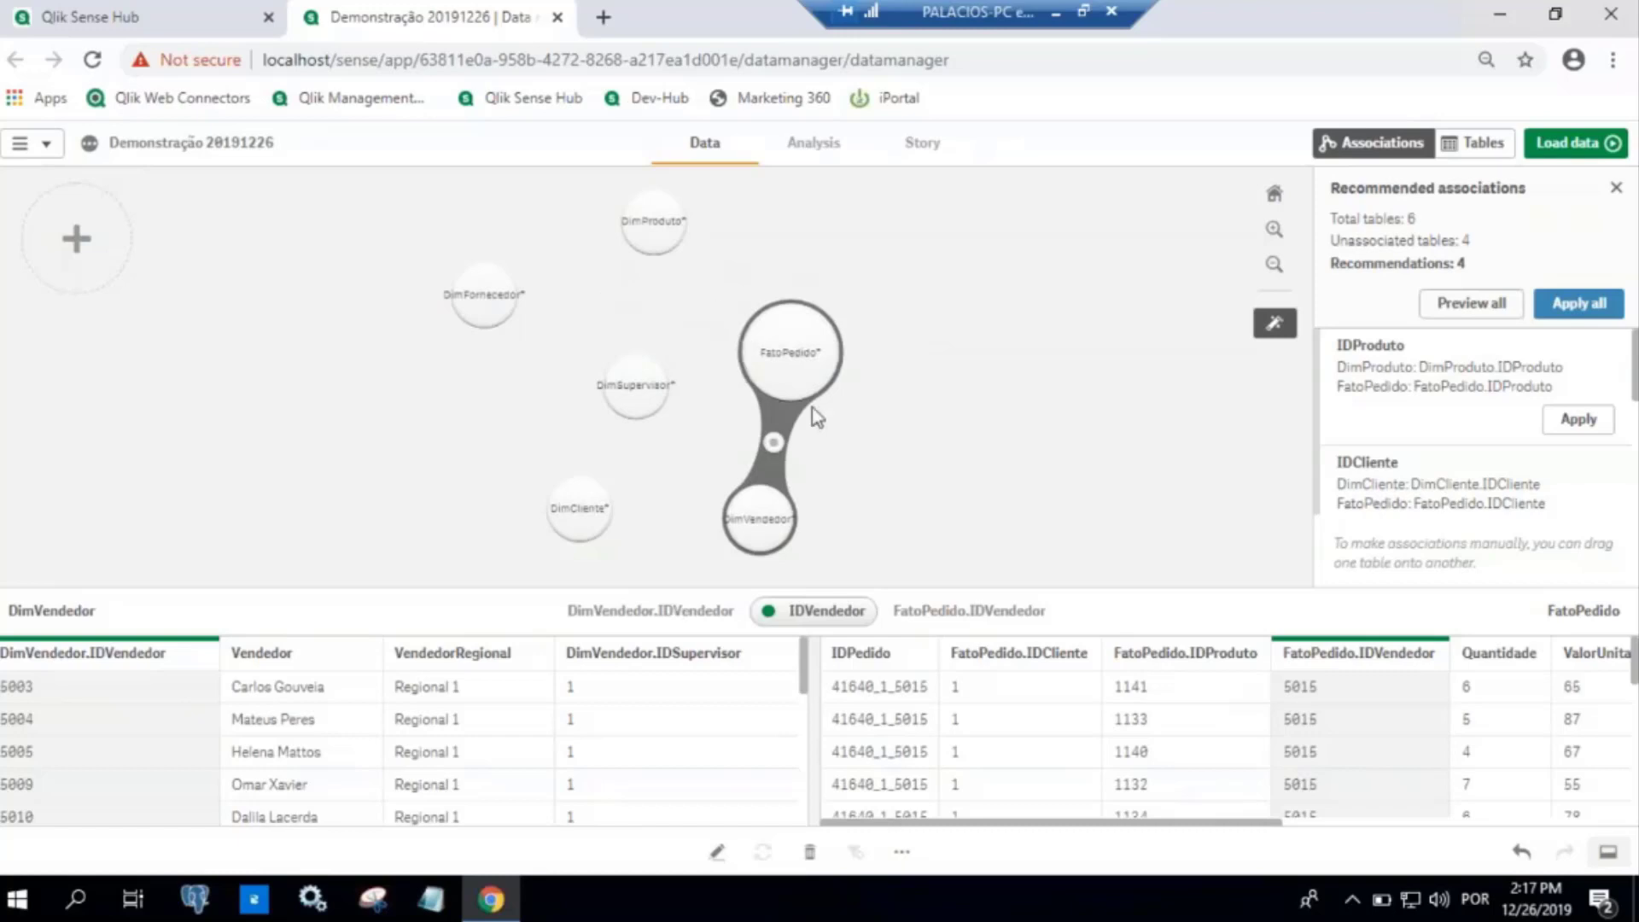
pyautogui.click(1586, 312)
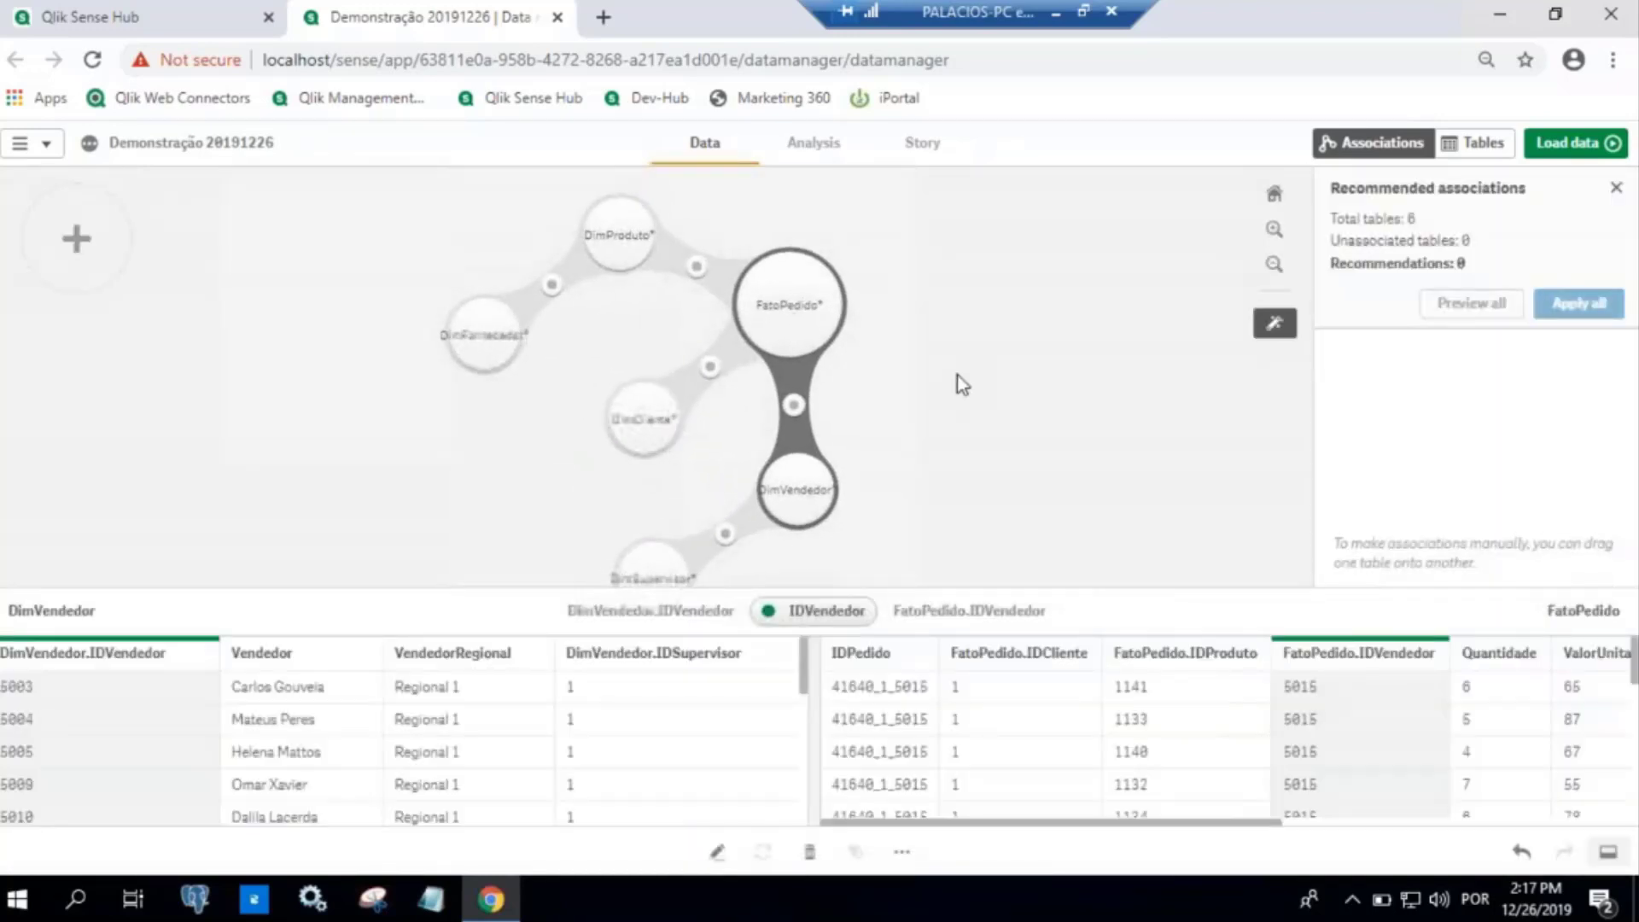
# Examine the key fields of the associations among the dimension tables and FatoPedido, and preview the FatoPedido data
pyautogui.click(518, 297)
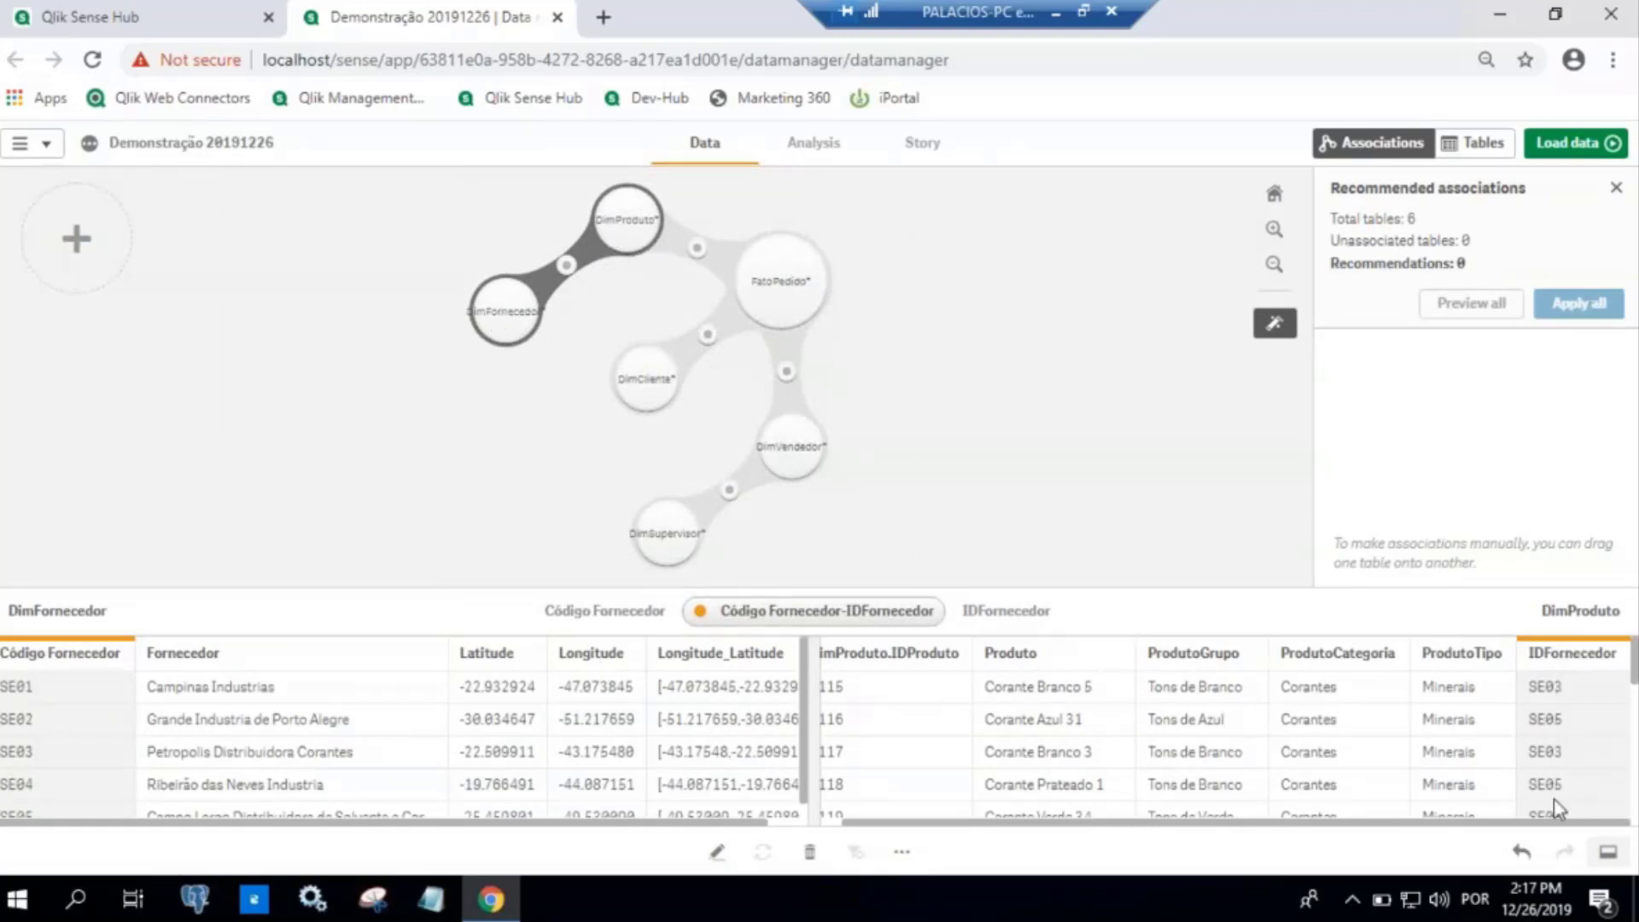
pyautogui.click(681, 243)
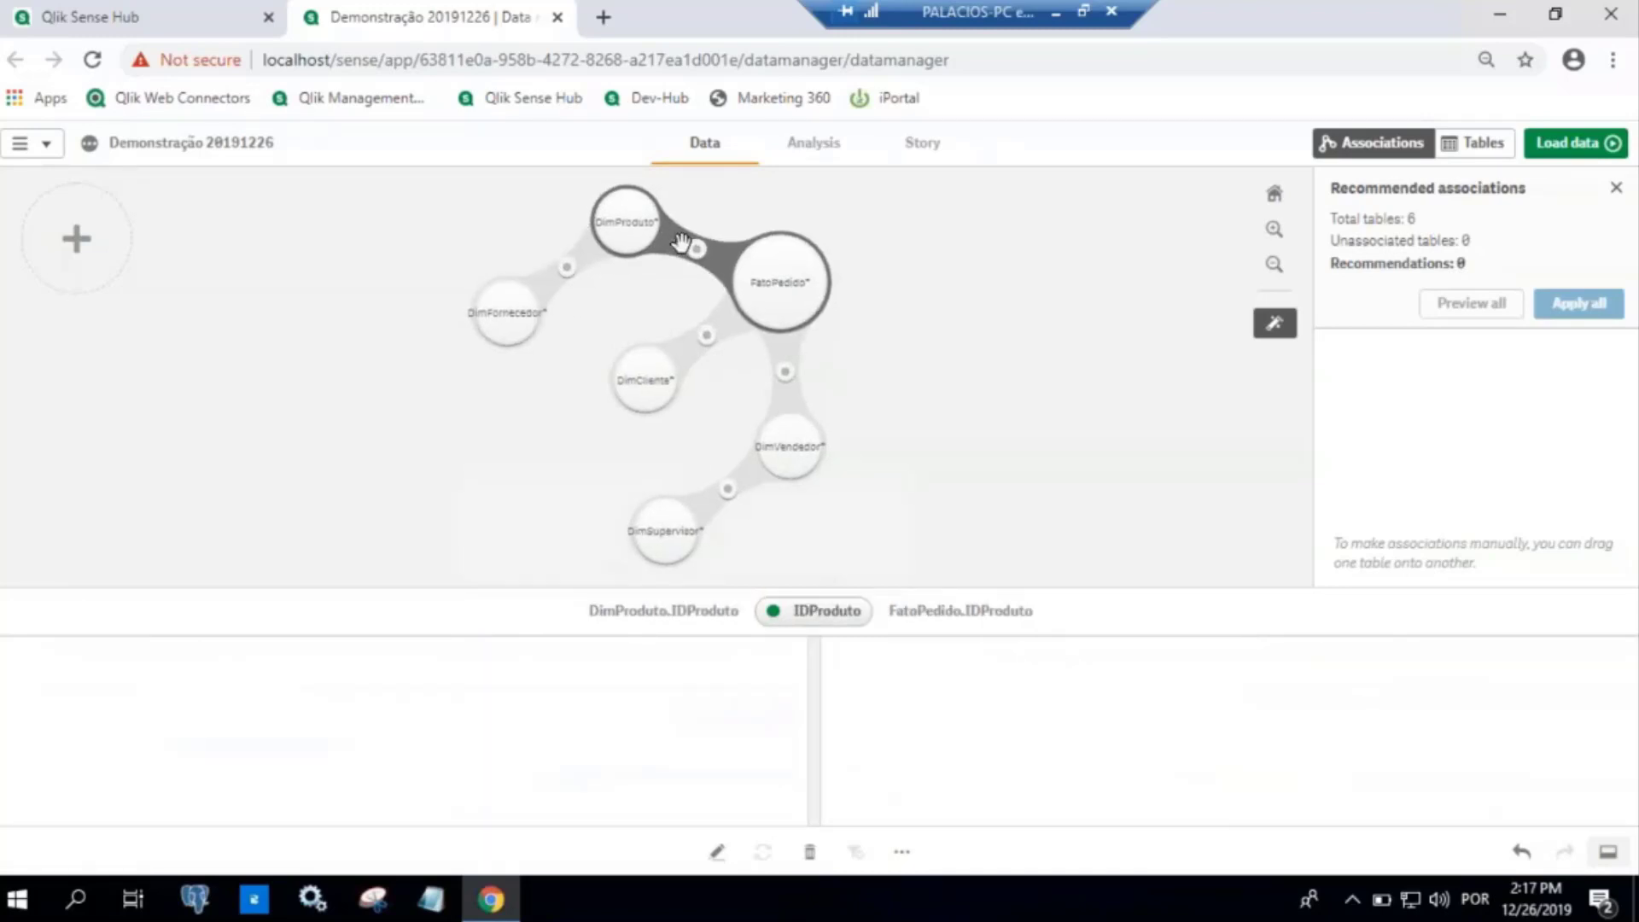
pyautogui.click(696, 350)
pyautogui.click(783, 398)
pyautogui.click(706, 511)
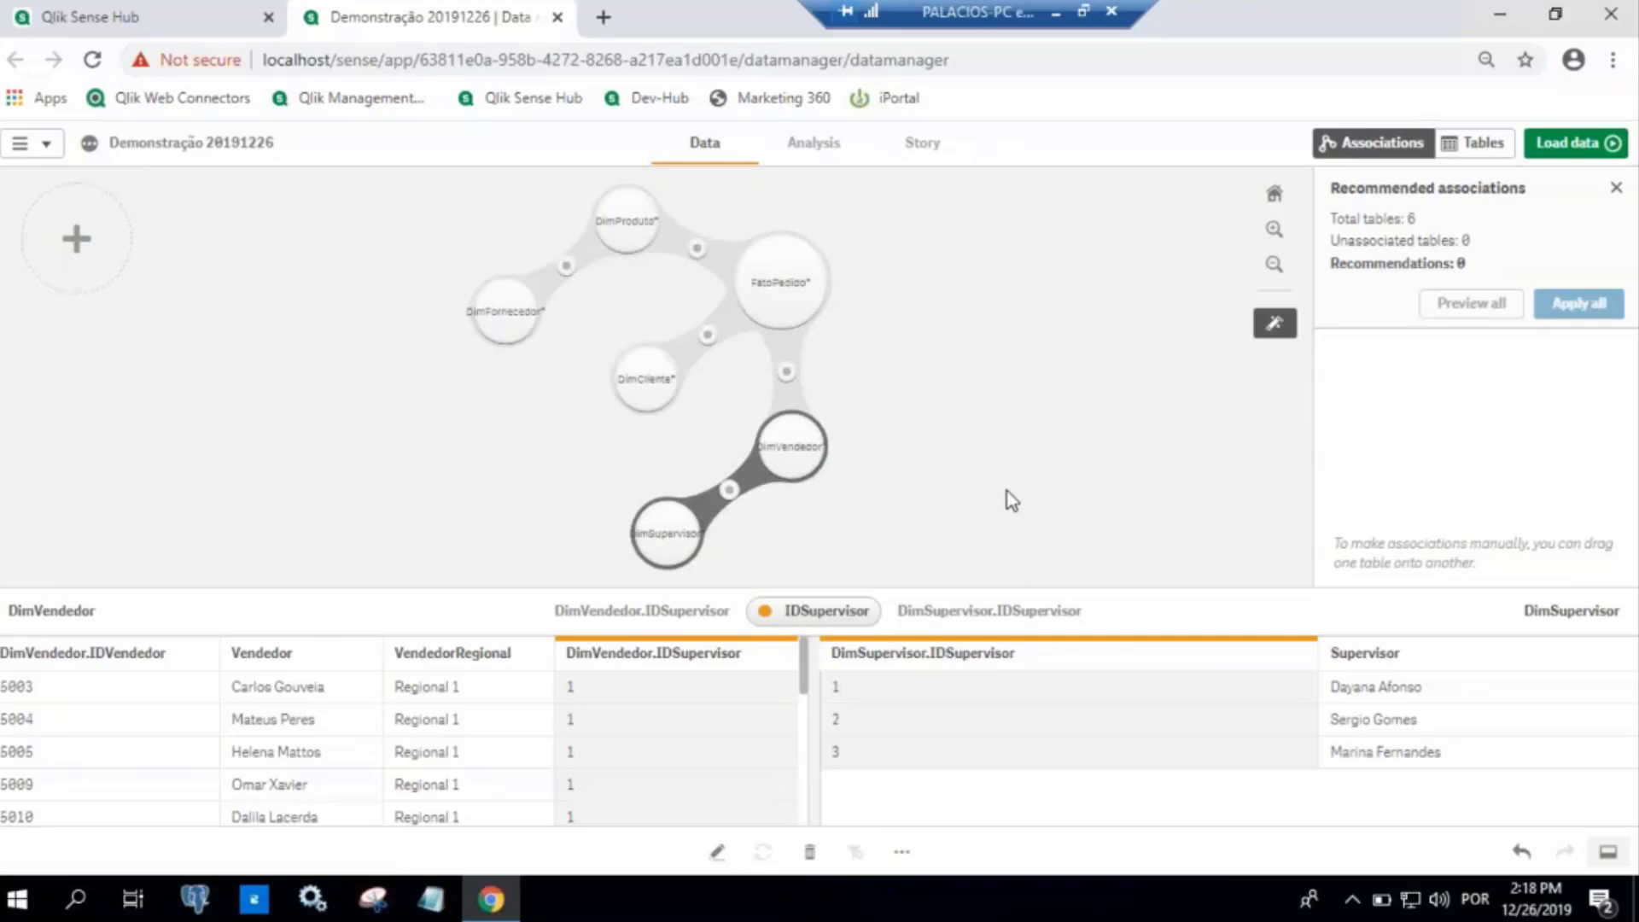
pyautogui.click(717, 256)
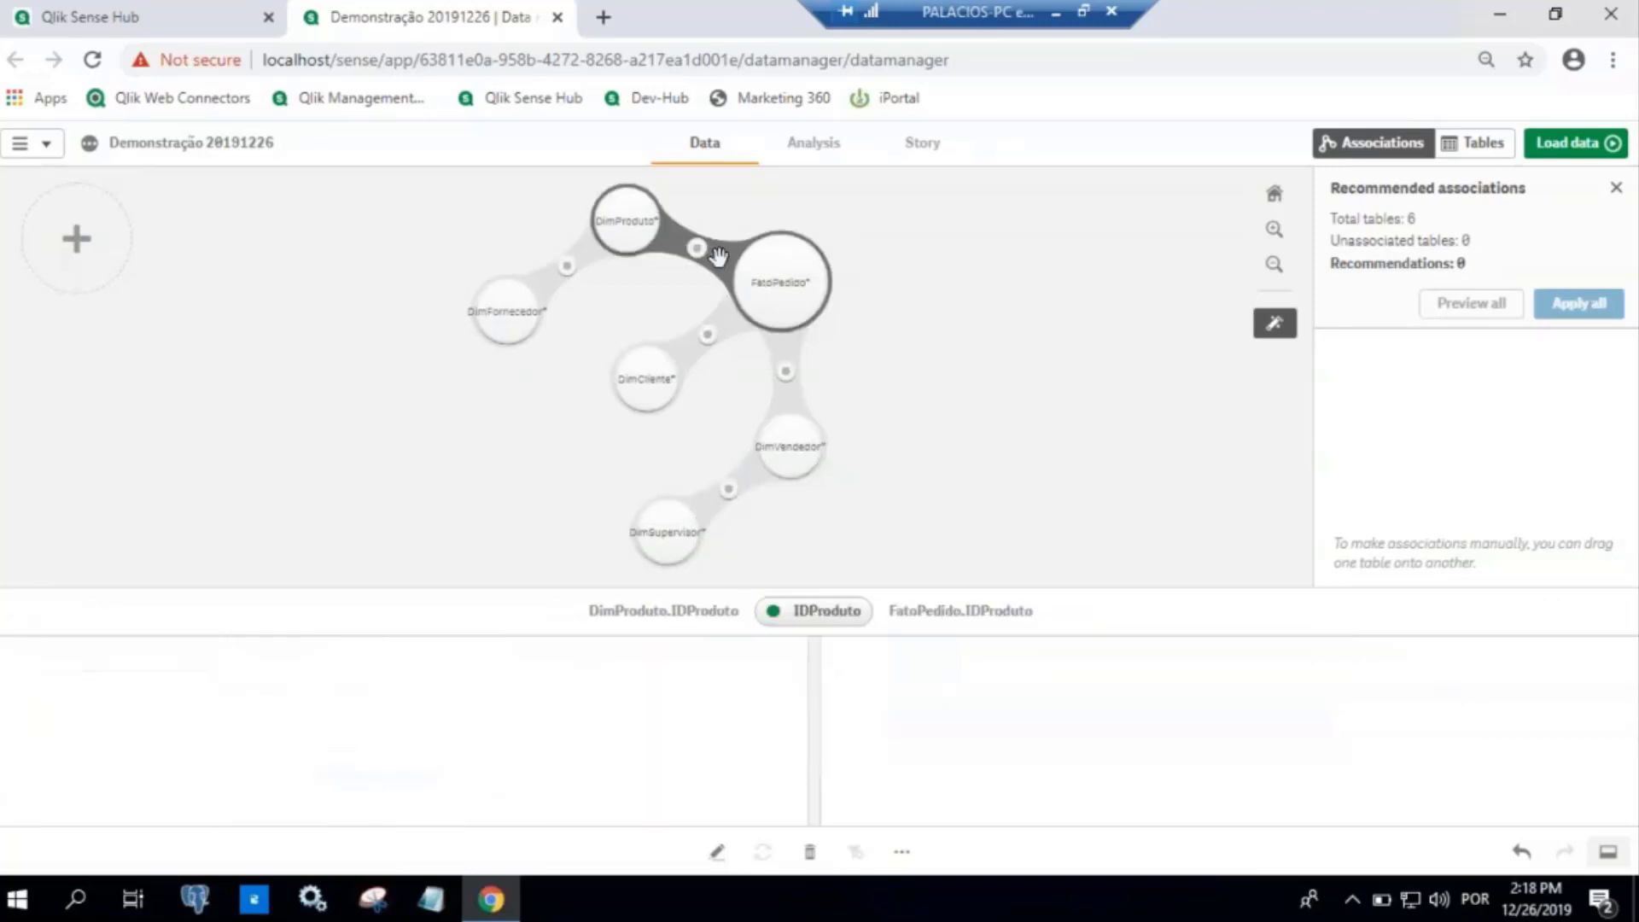
pyautogui.click(787, 276)
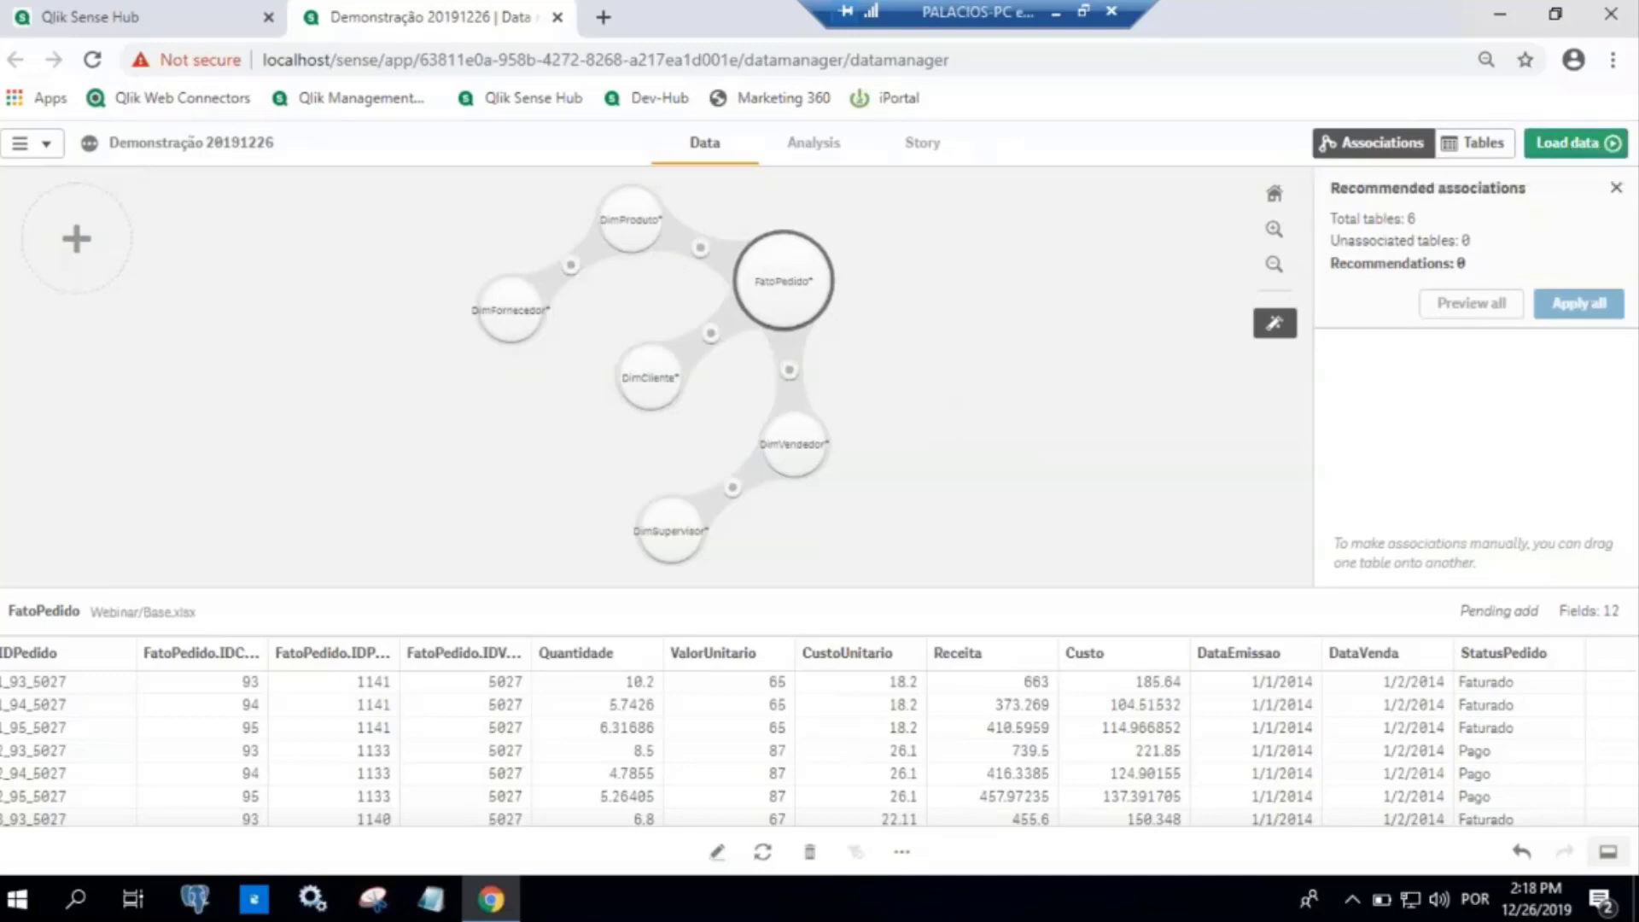
# Load the data into the app and open the newly created sheet for editing
pyautogui.click(1576, 143)
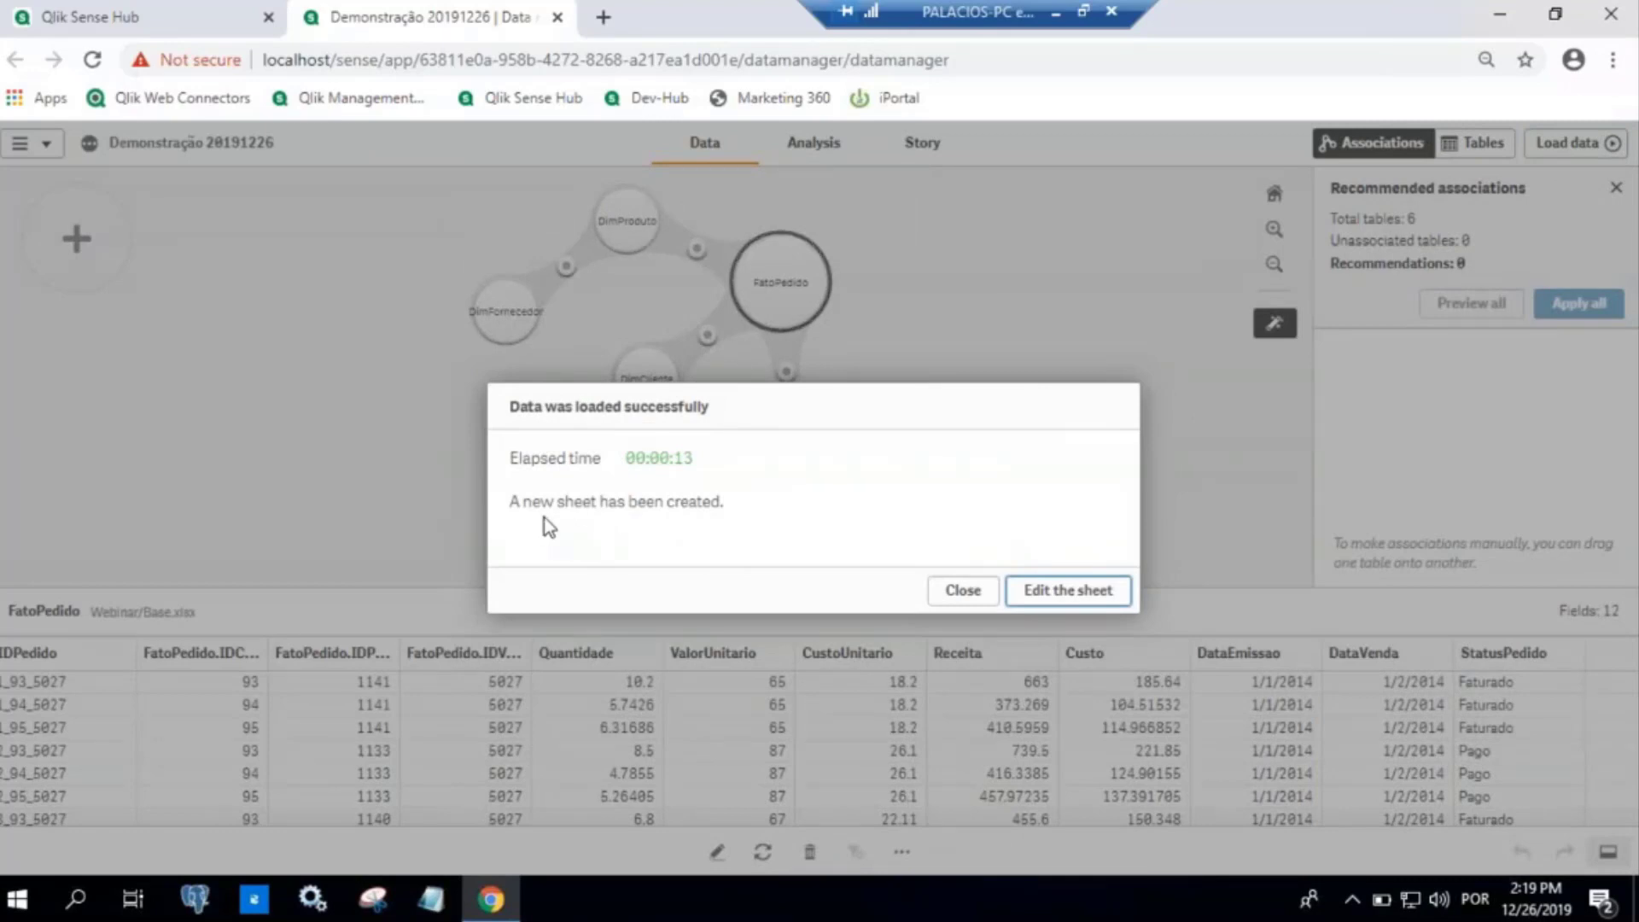
pyautogui.click(1059, 591)
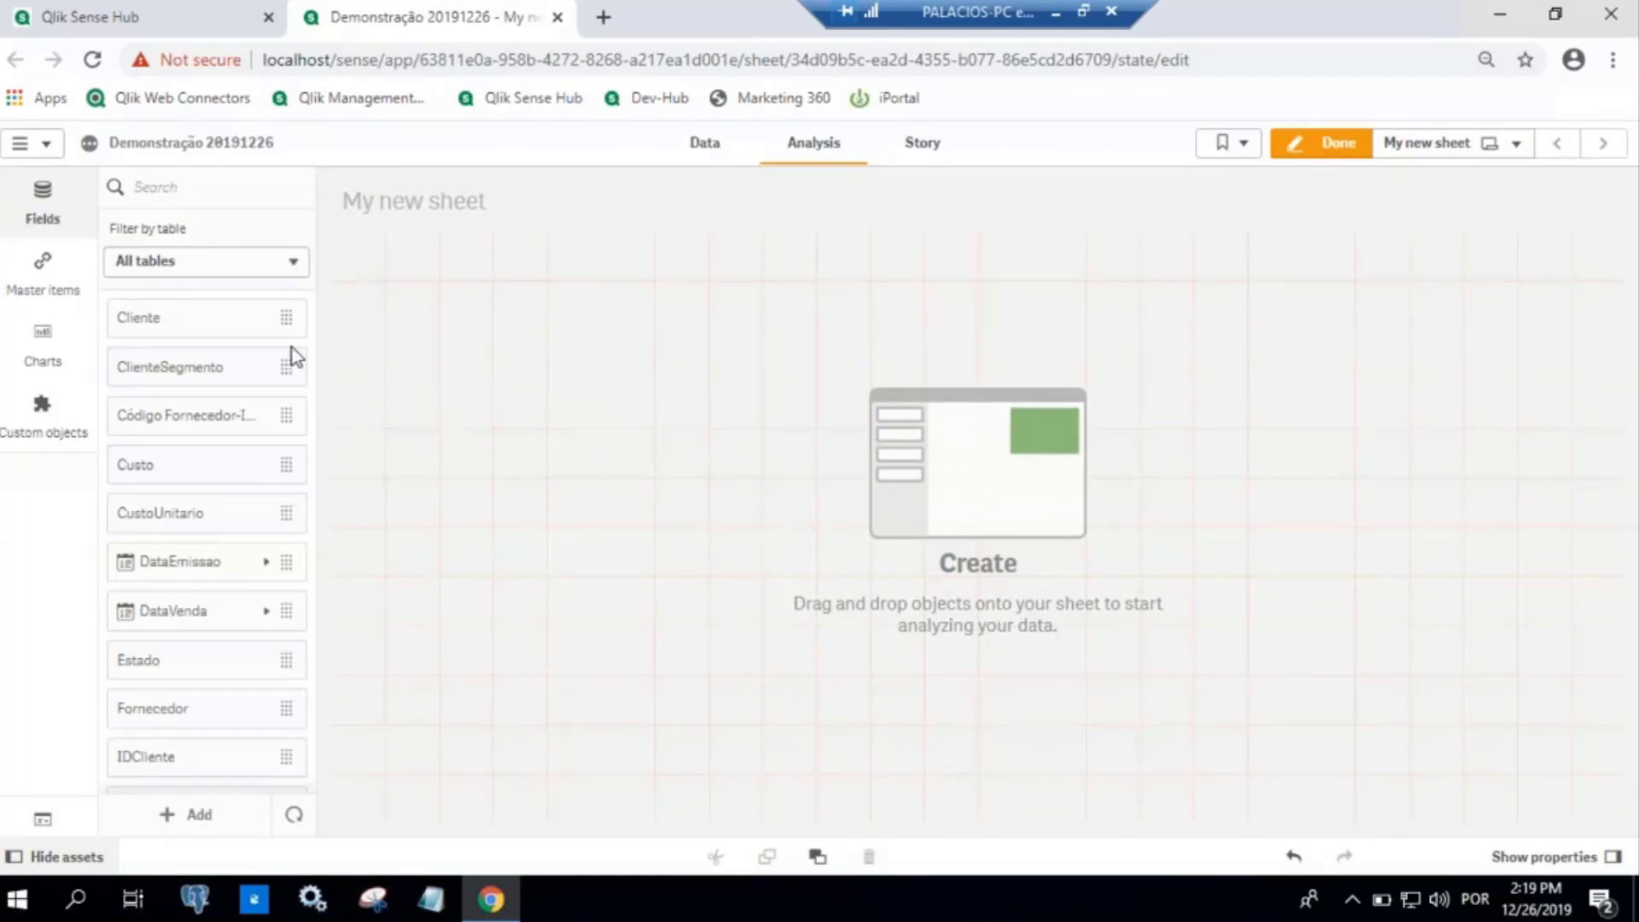
# Return to the app overview and open the data model viewer in a new tab
pyautogui.click(60, 150)
pyautogui.click(80, 190)
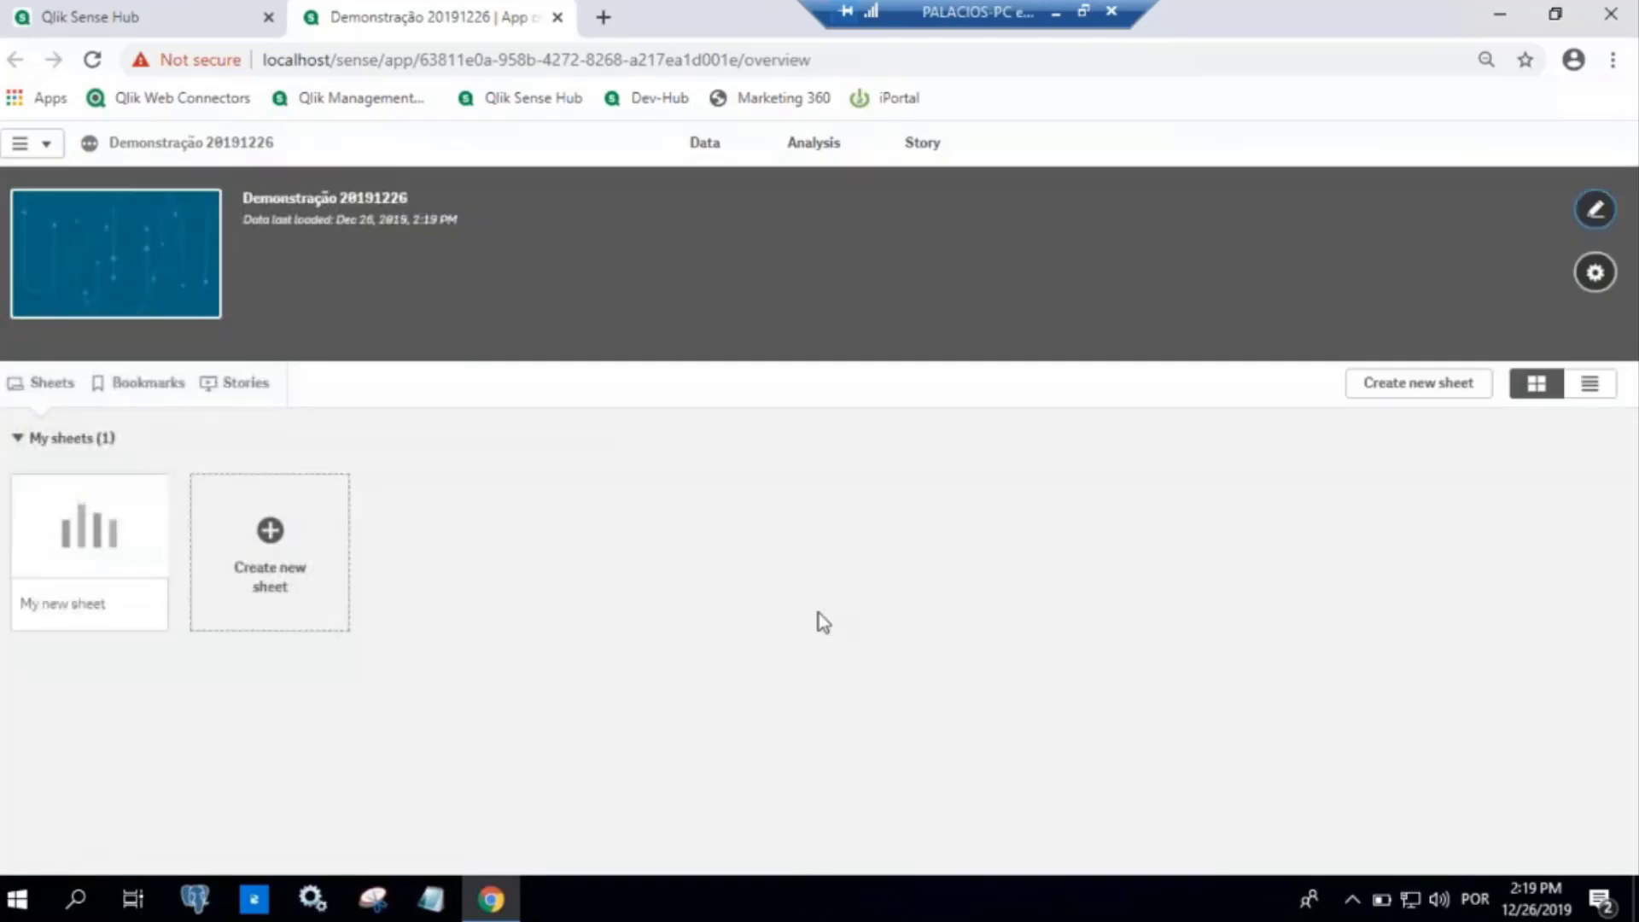
pyautogui.click(26, 143)
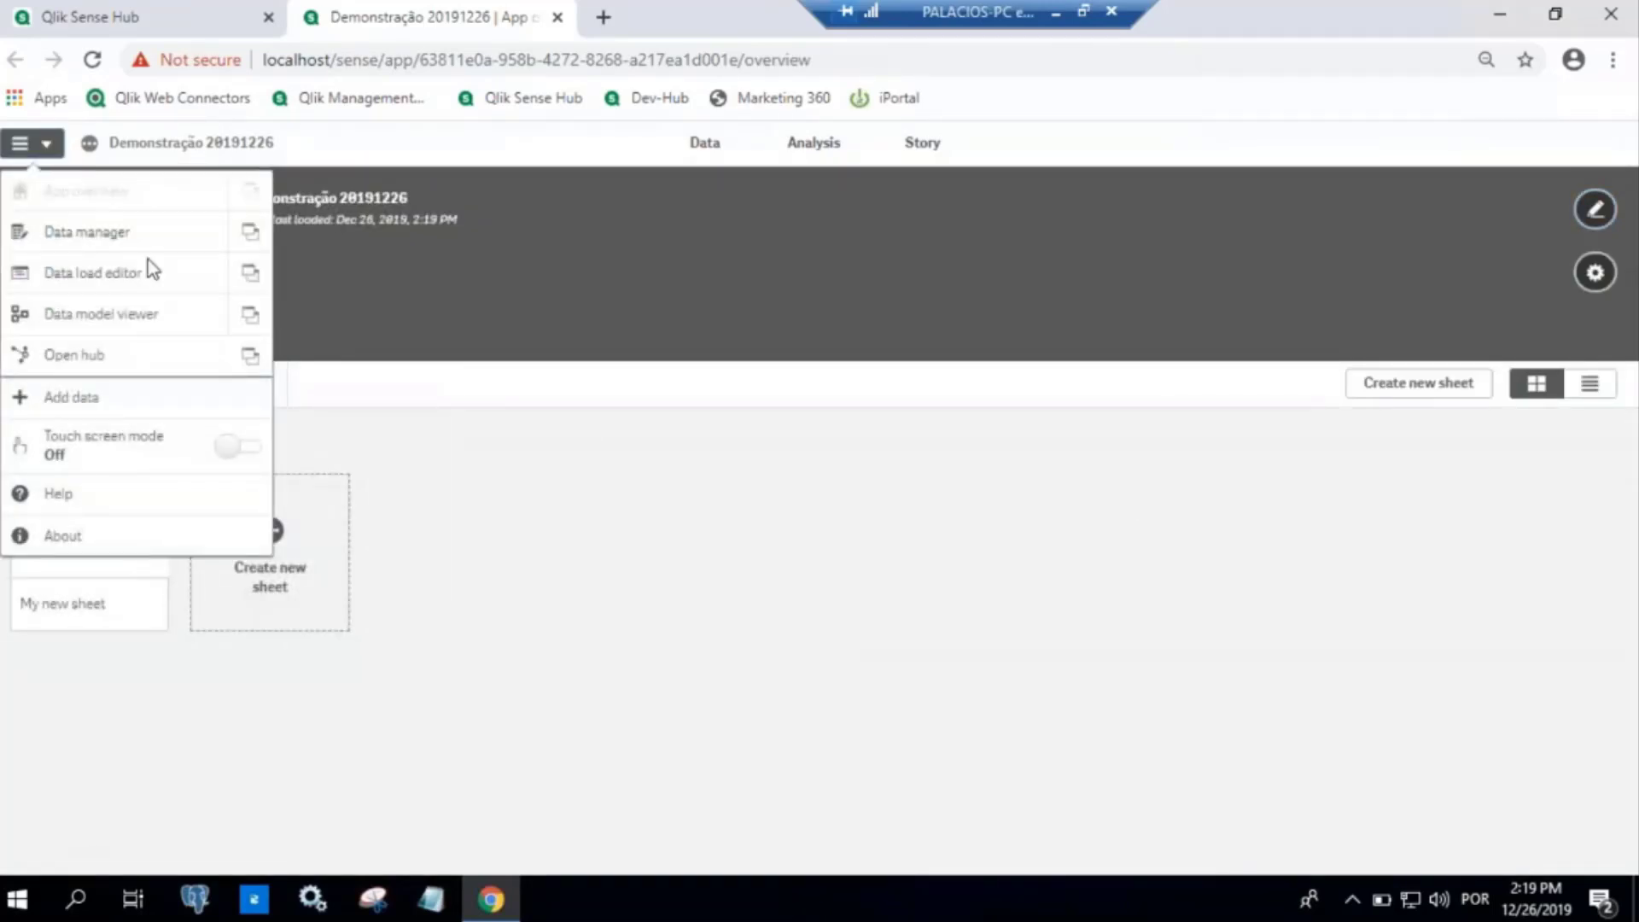
pyautogui.click(251, 318)
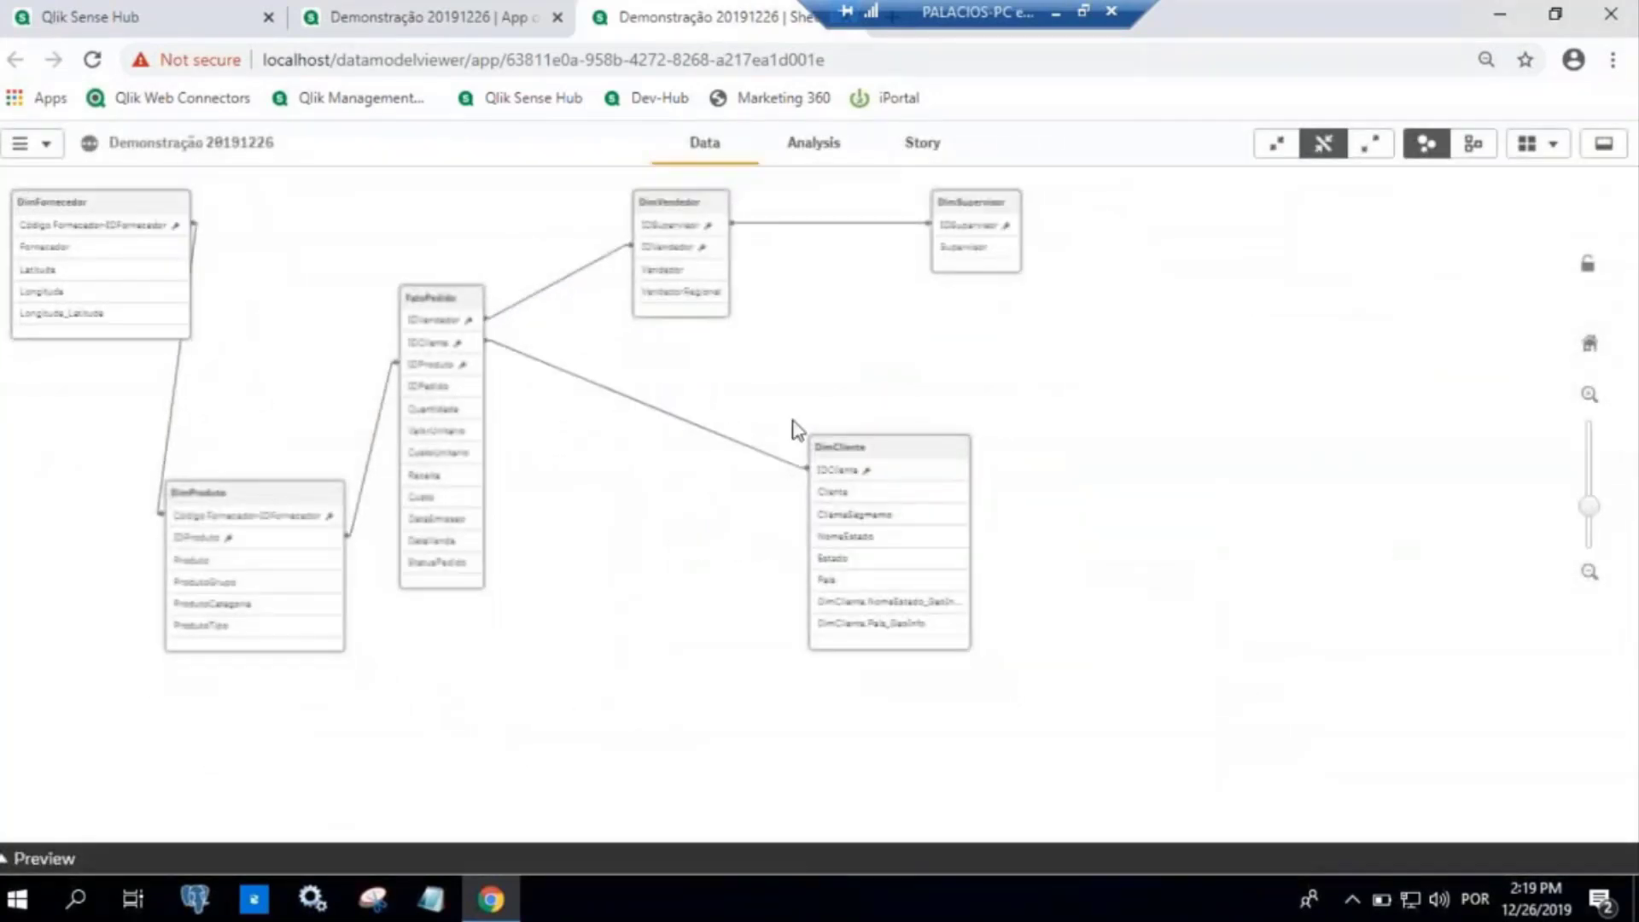
# Place the DimCliente table closer to FatoPedido in the data model and preview the FatoPedido data
pyautogui.moveTo(833, 470); pyautogui.dragTo(647, 421)
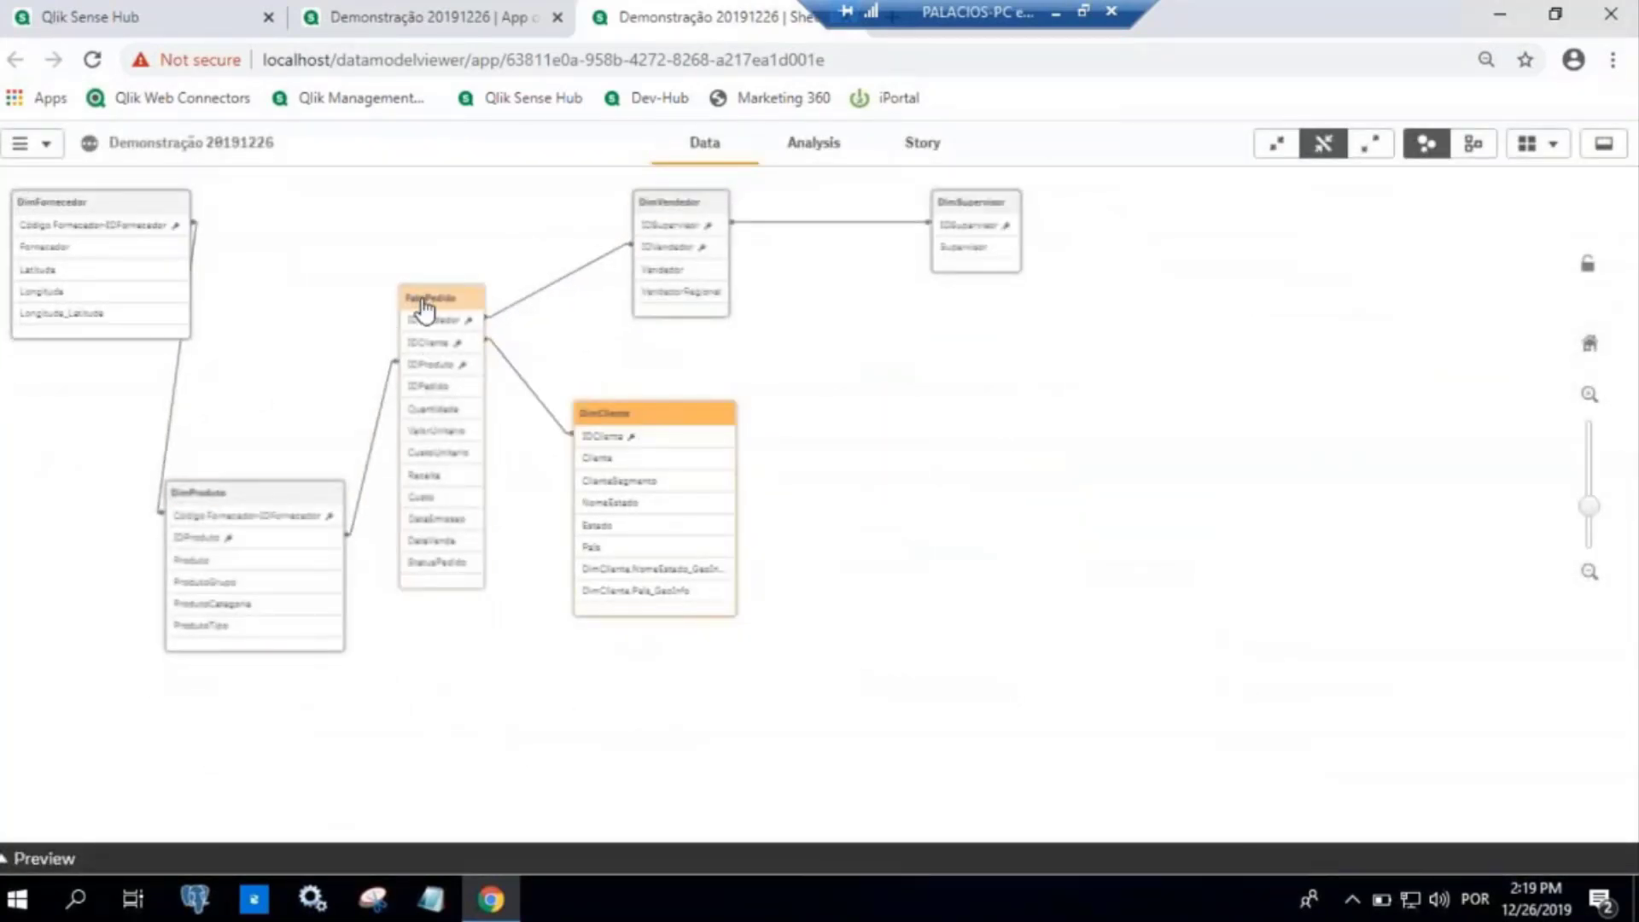
pyautogui.click(421, 303)
pyautogui.click(553, 859)
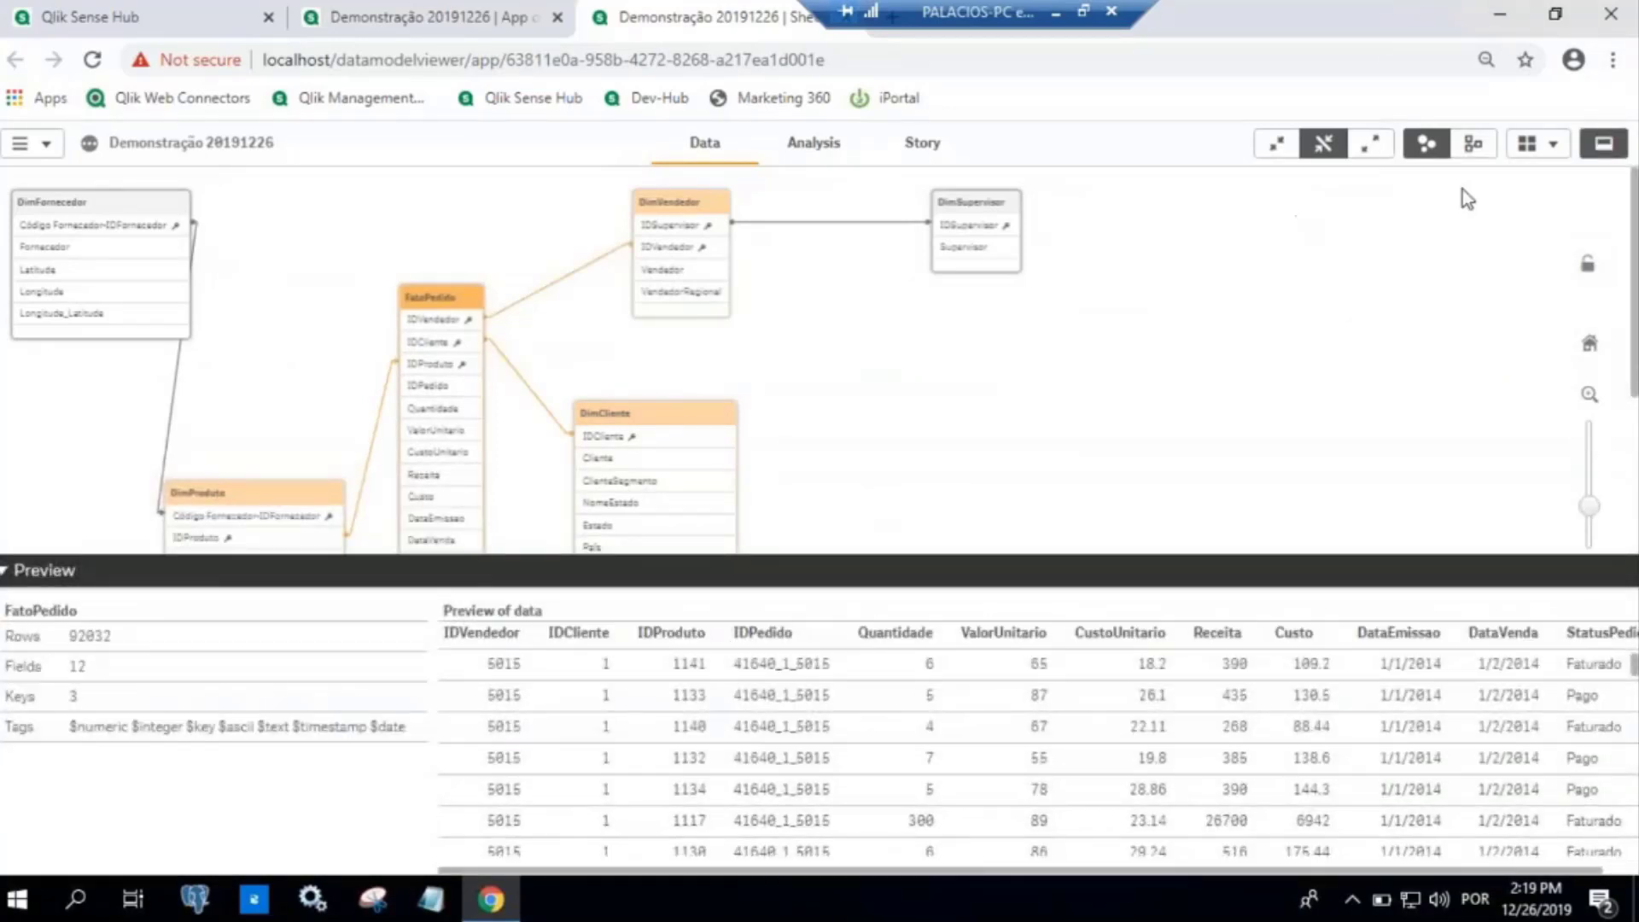
# View the data model as internal tables collapsed to their names, and briefly preview the DimVendedor data
pyautogui.click(1475, 145)
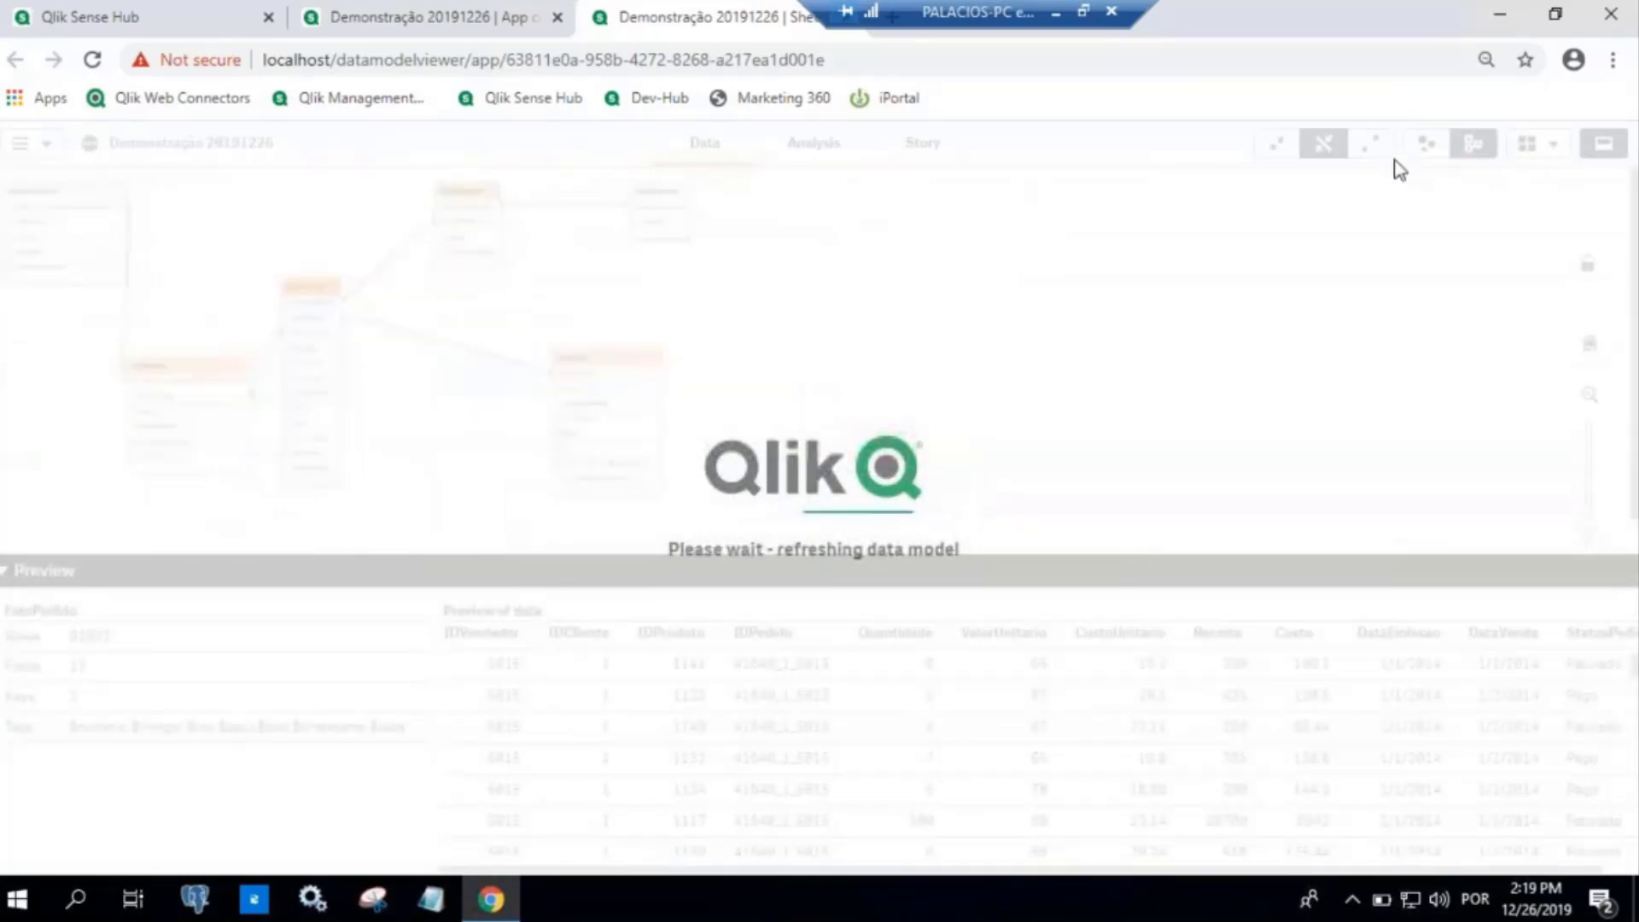
pyautogui.click(1329, 162)
pyautogui.click(1281, 147)
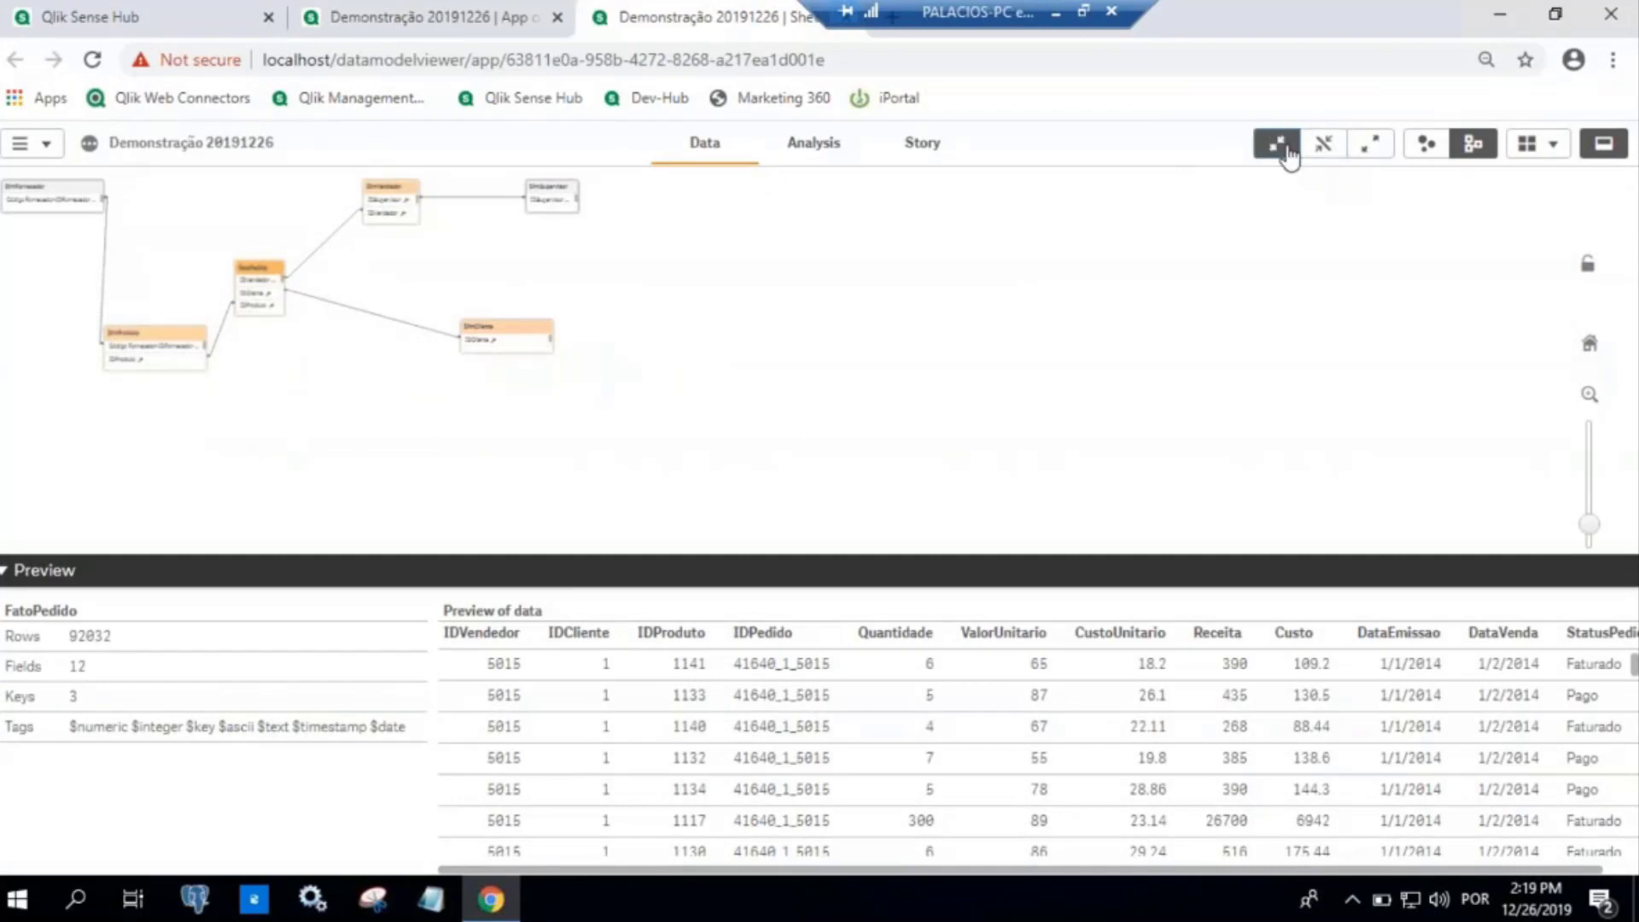
pyautogui.moveTo(1594, 525); pyautogui.dragTo(1592, 494)
pyautogui.click(945, 221)
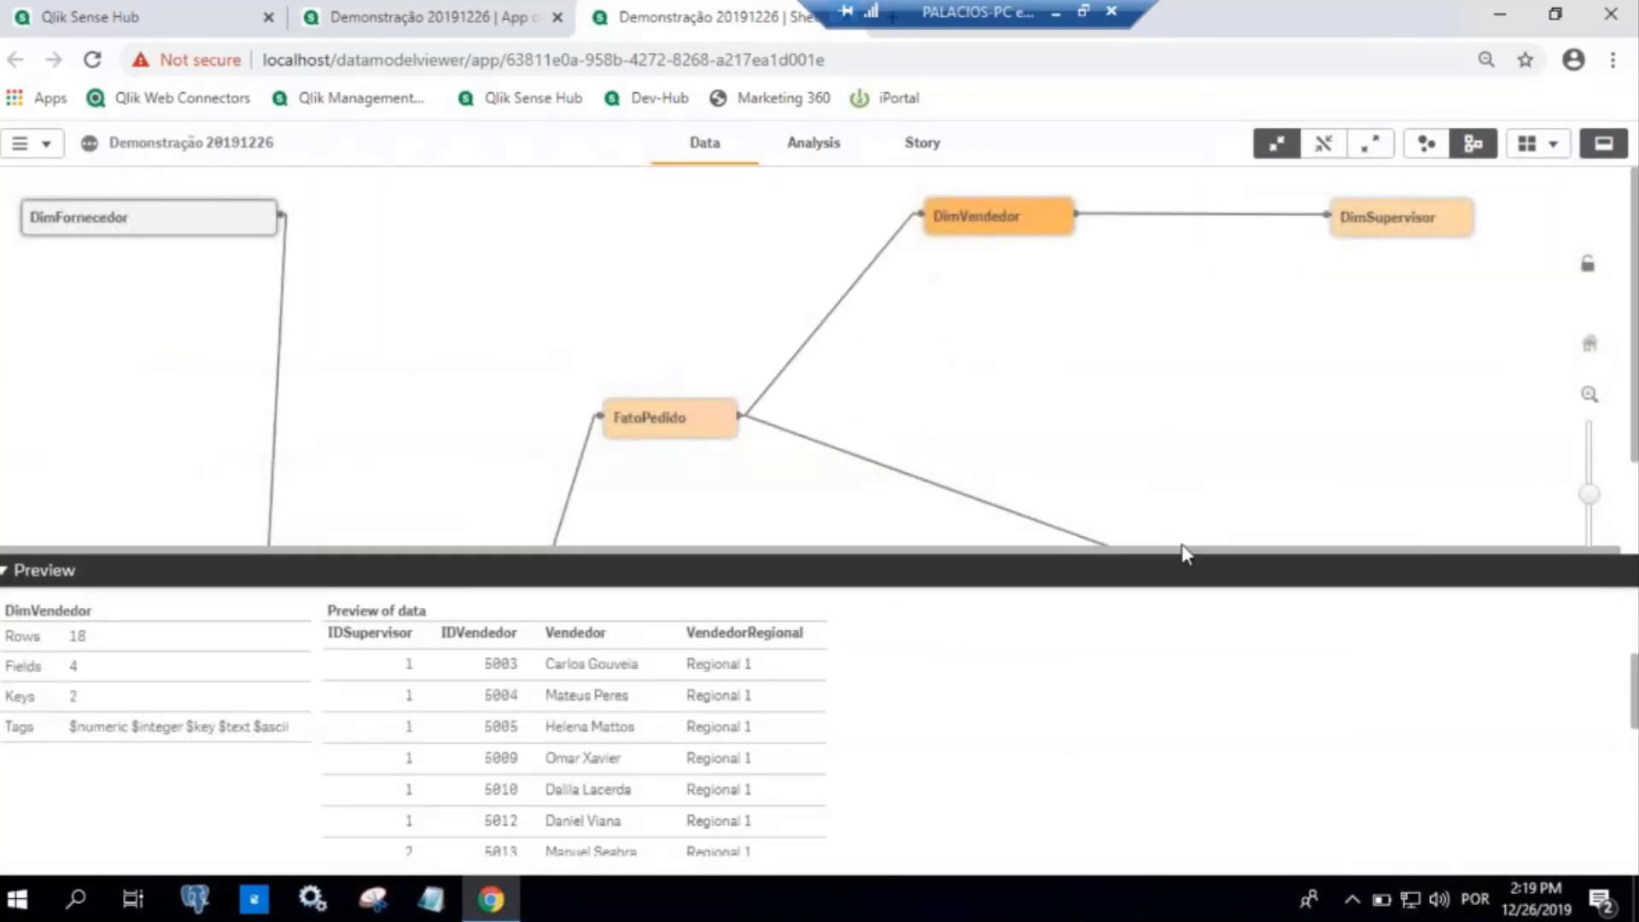
pyautogui.click(1156, 584)
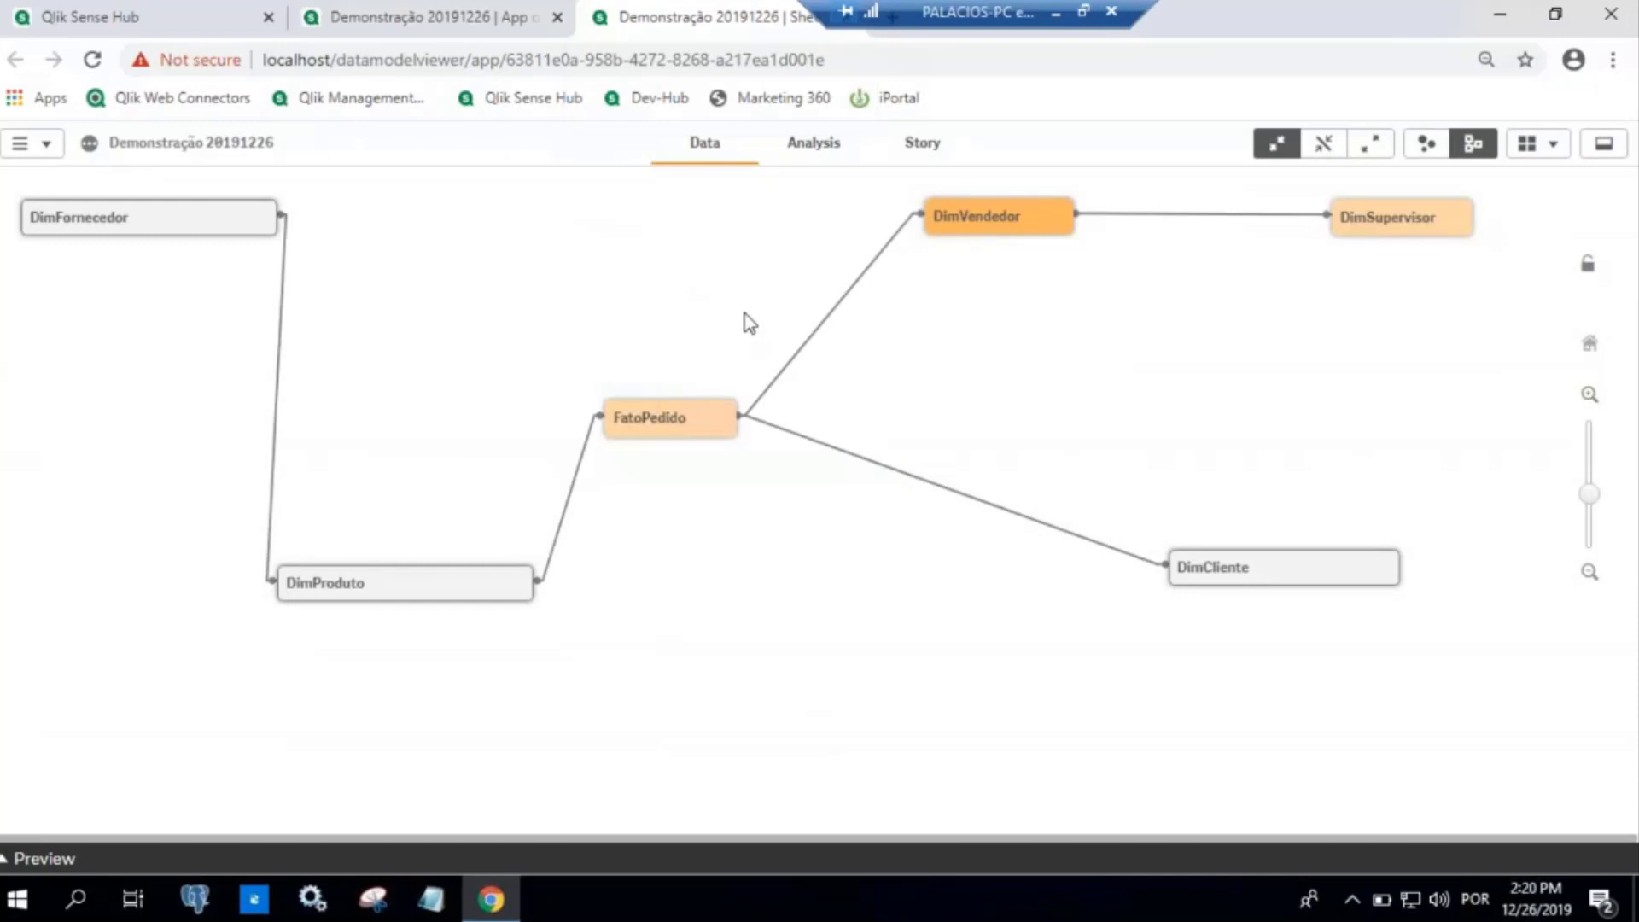
# Go back to the app overview and open My new sheet in edit mode
pyautogui.click(368, 9)
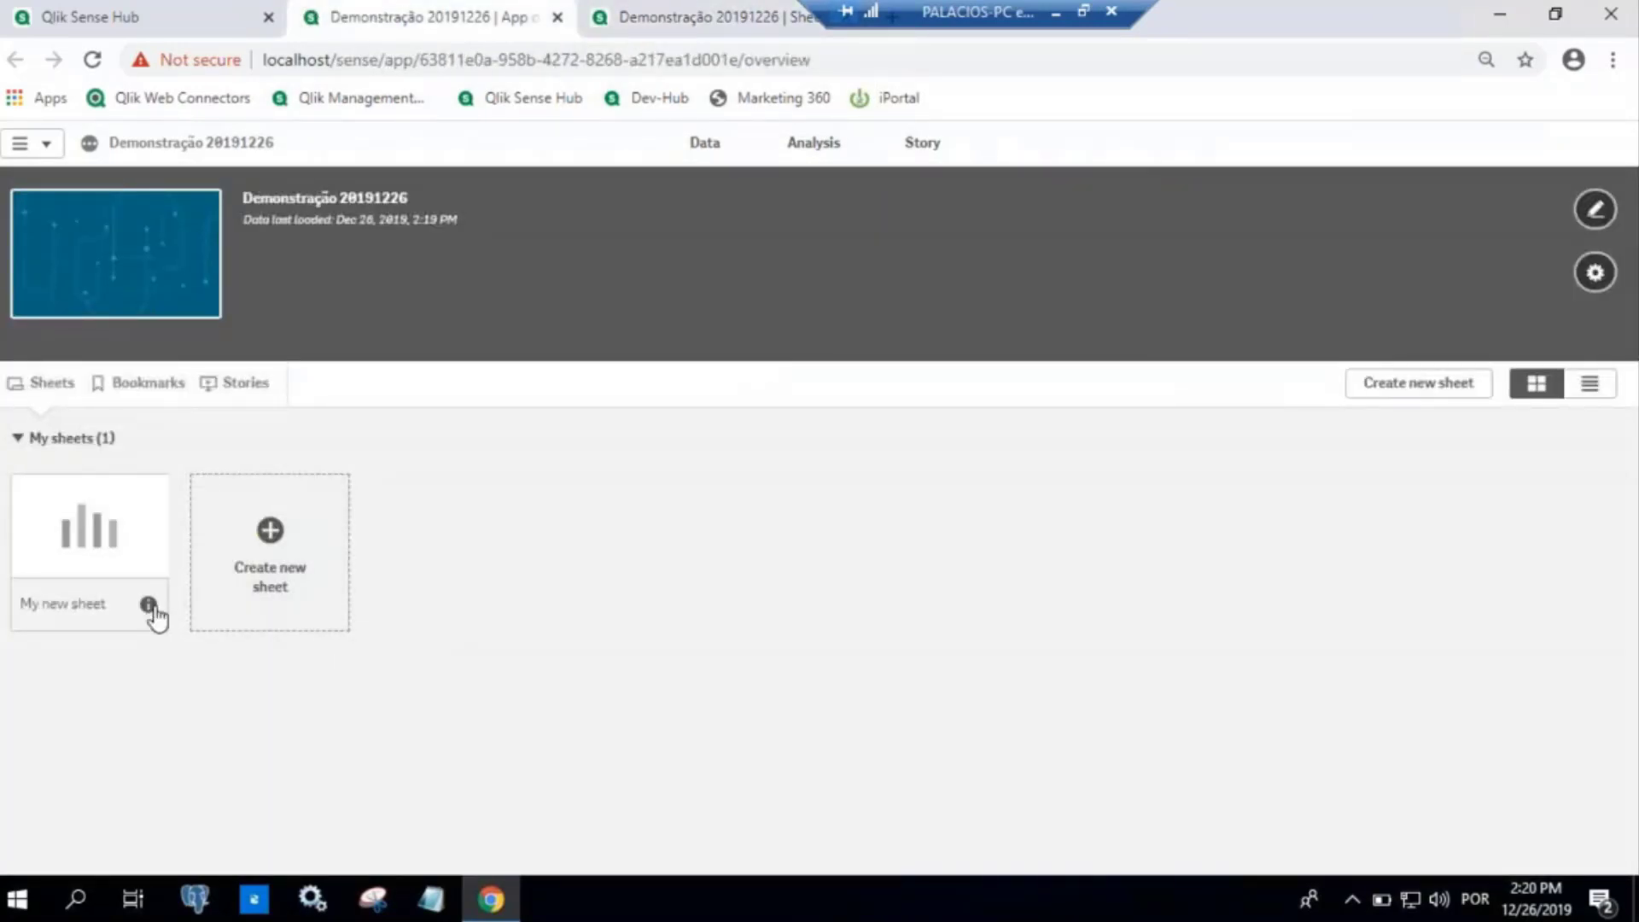
pyautogui.click(137, 560)
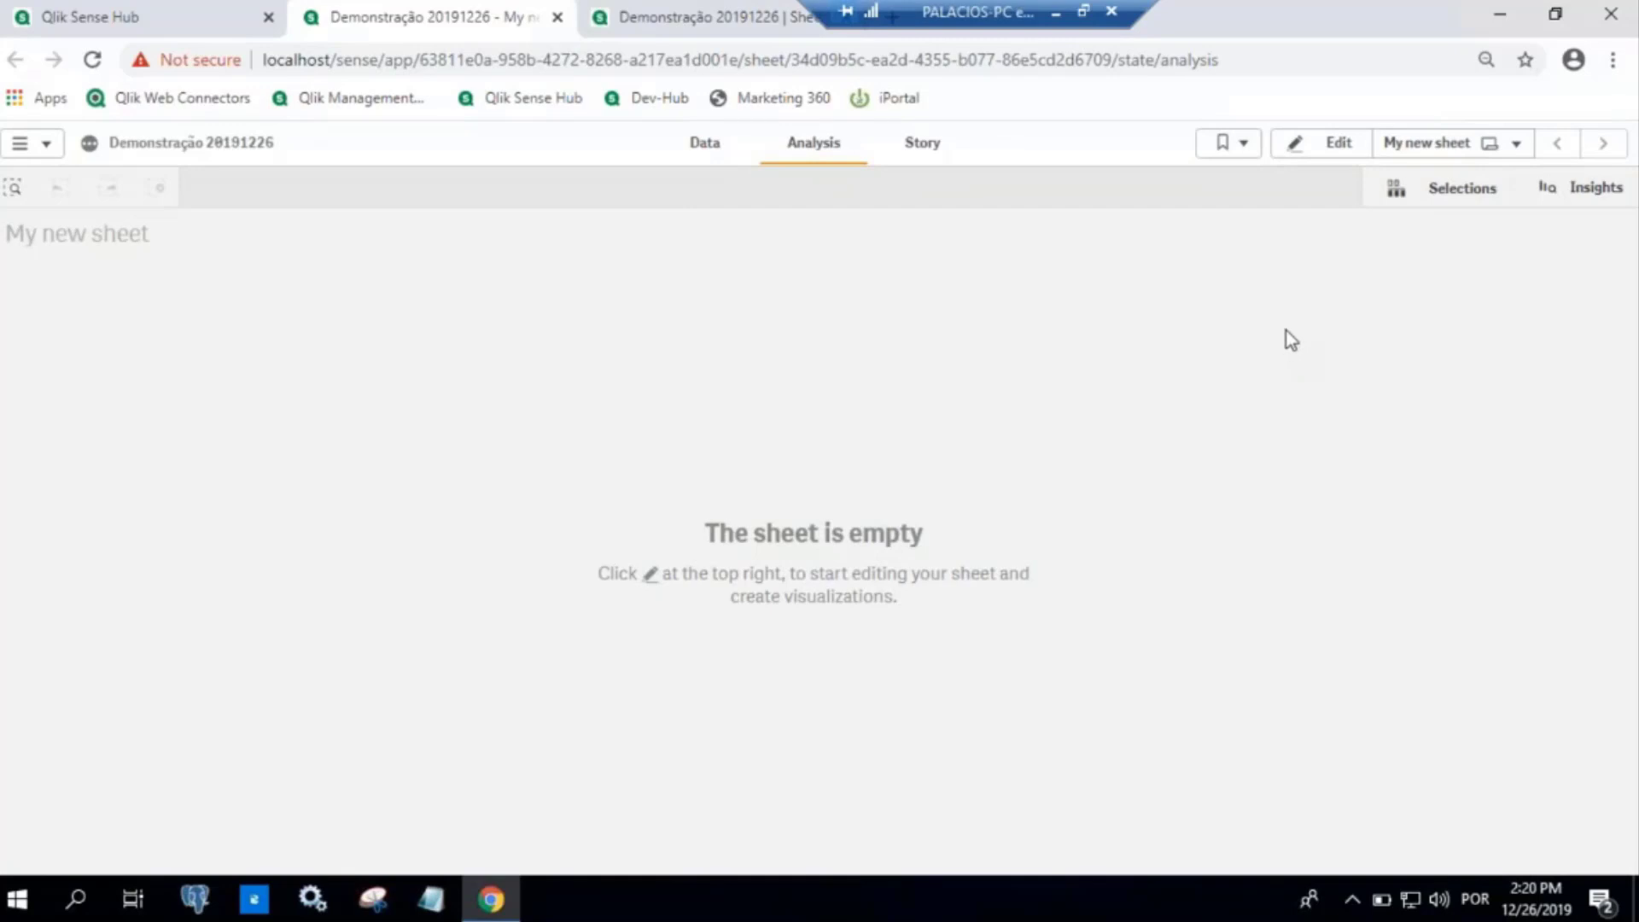
pyautogui.click(1330, 149)
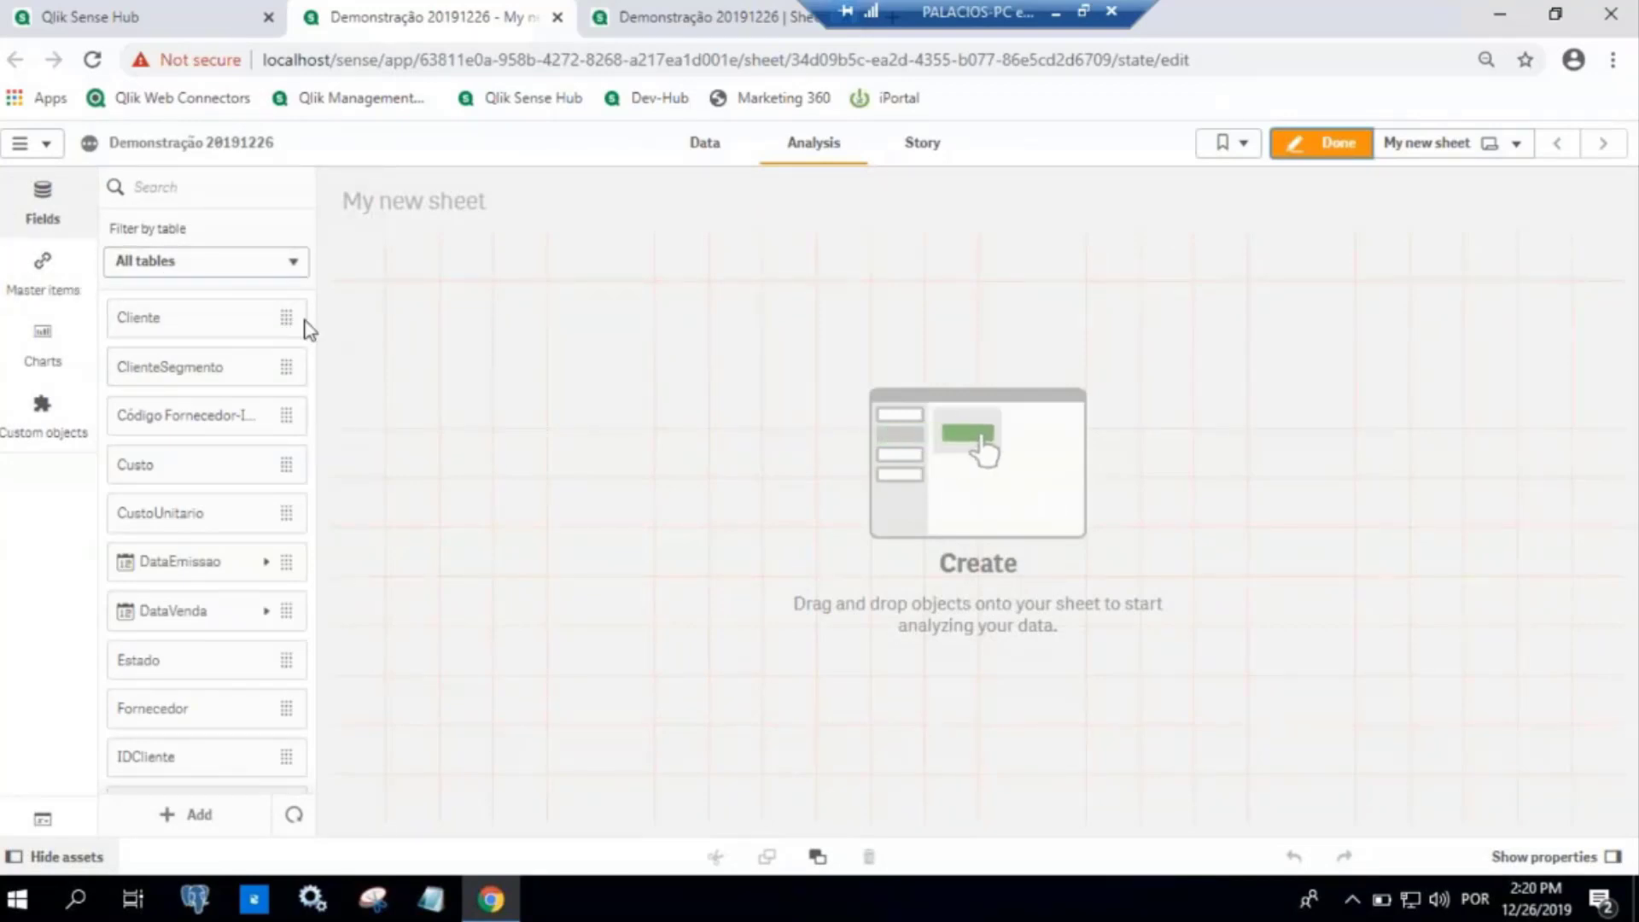
# Filter the fields by the FatoPedido table, add Receita to the sheet as a KPI, and shrink the KPI object
pyautogui.click(268, 265)
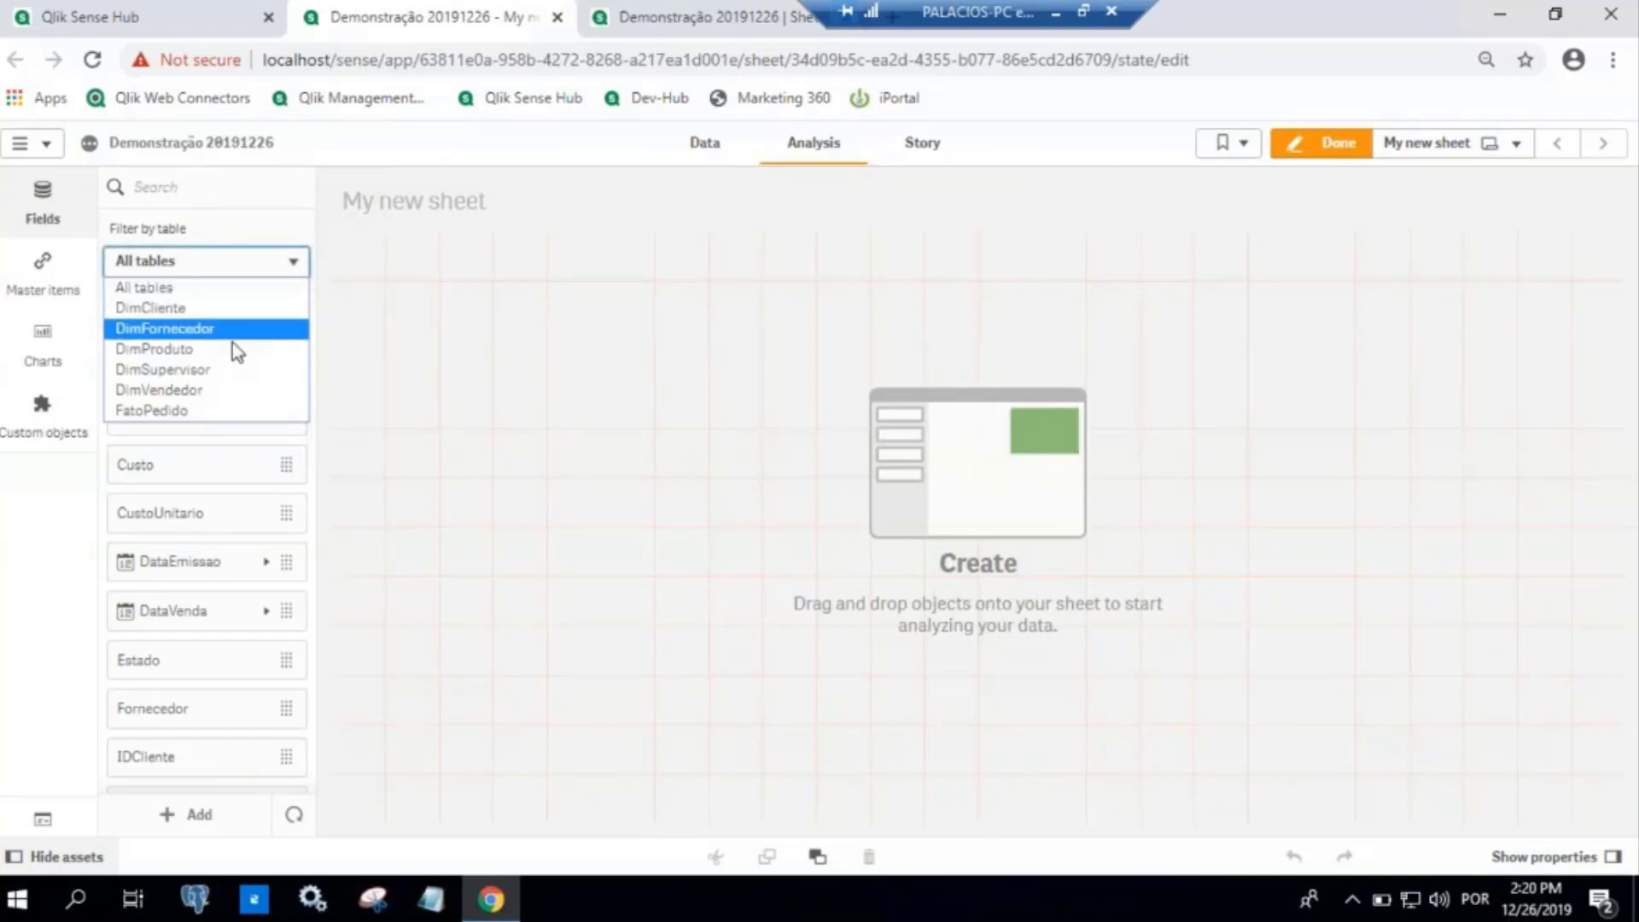
pyautogui.click(213, 411)
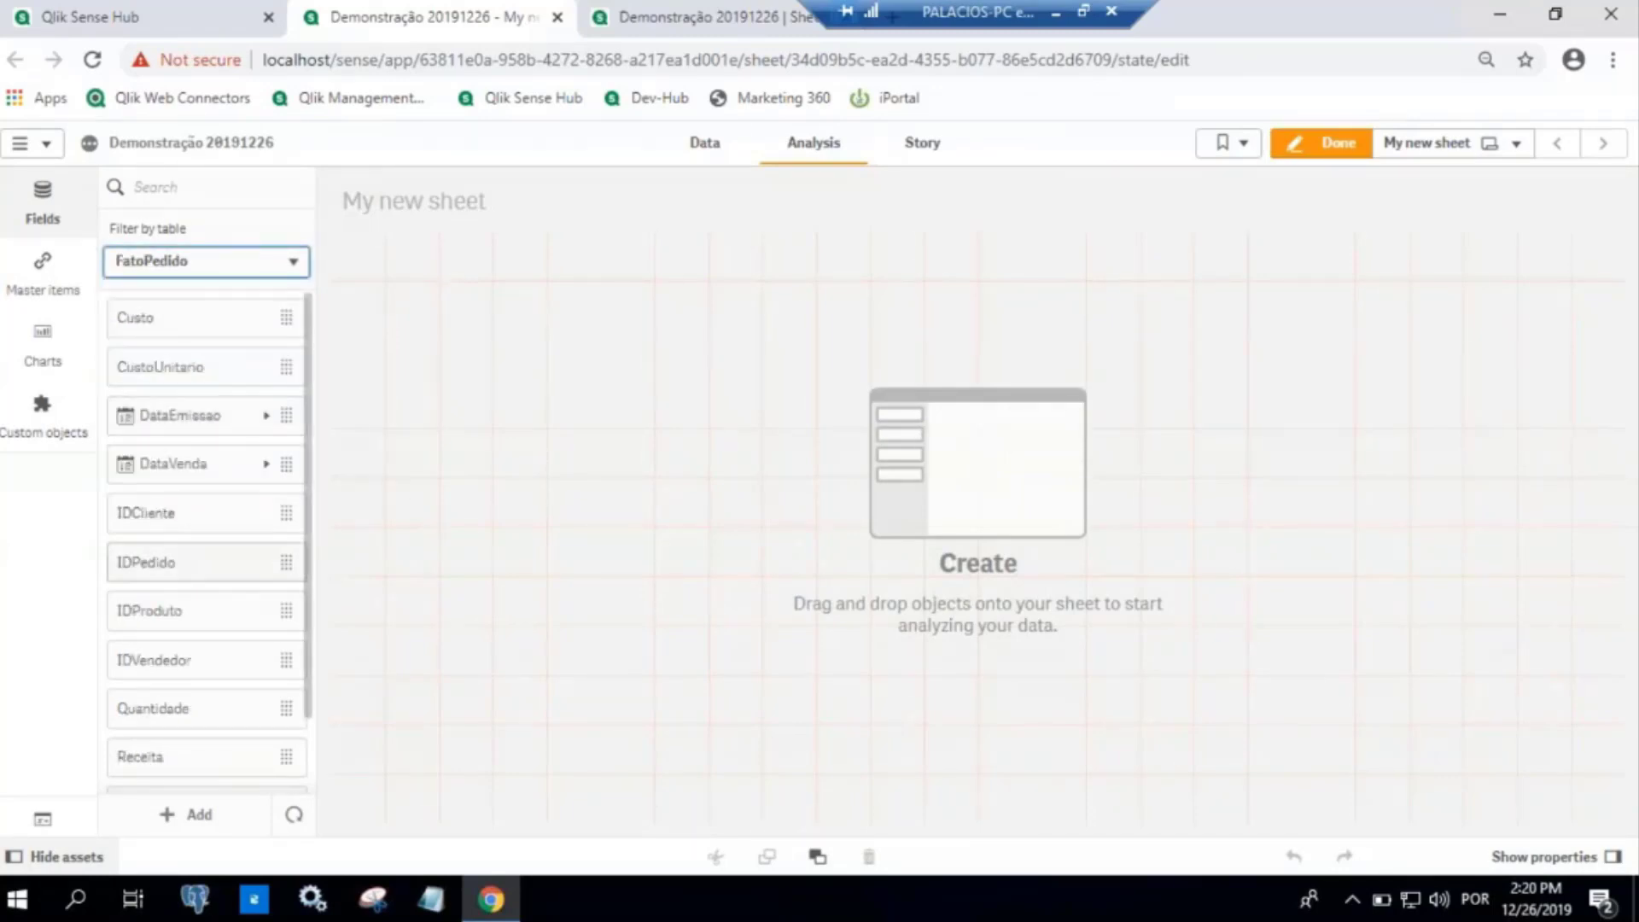
pyautogui.scroll(-2, 242, 658)
pyautogui.moveTo(265, 651); pyautogui.dragTo(684, 432)
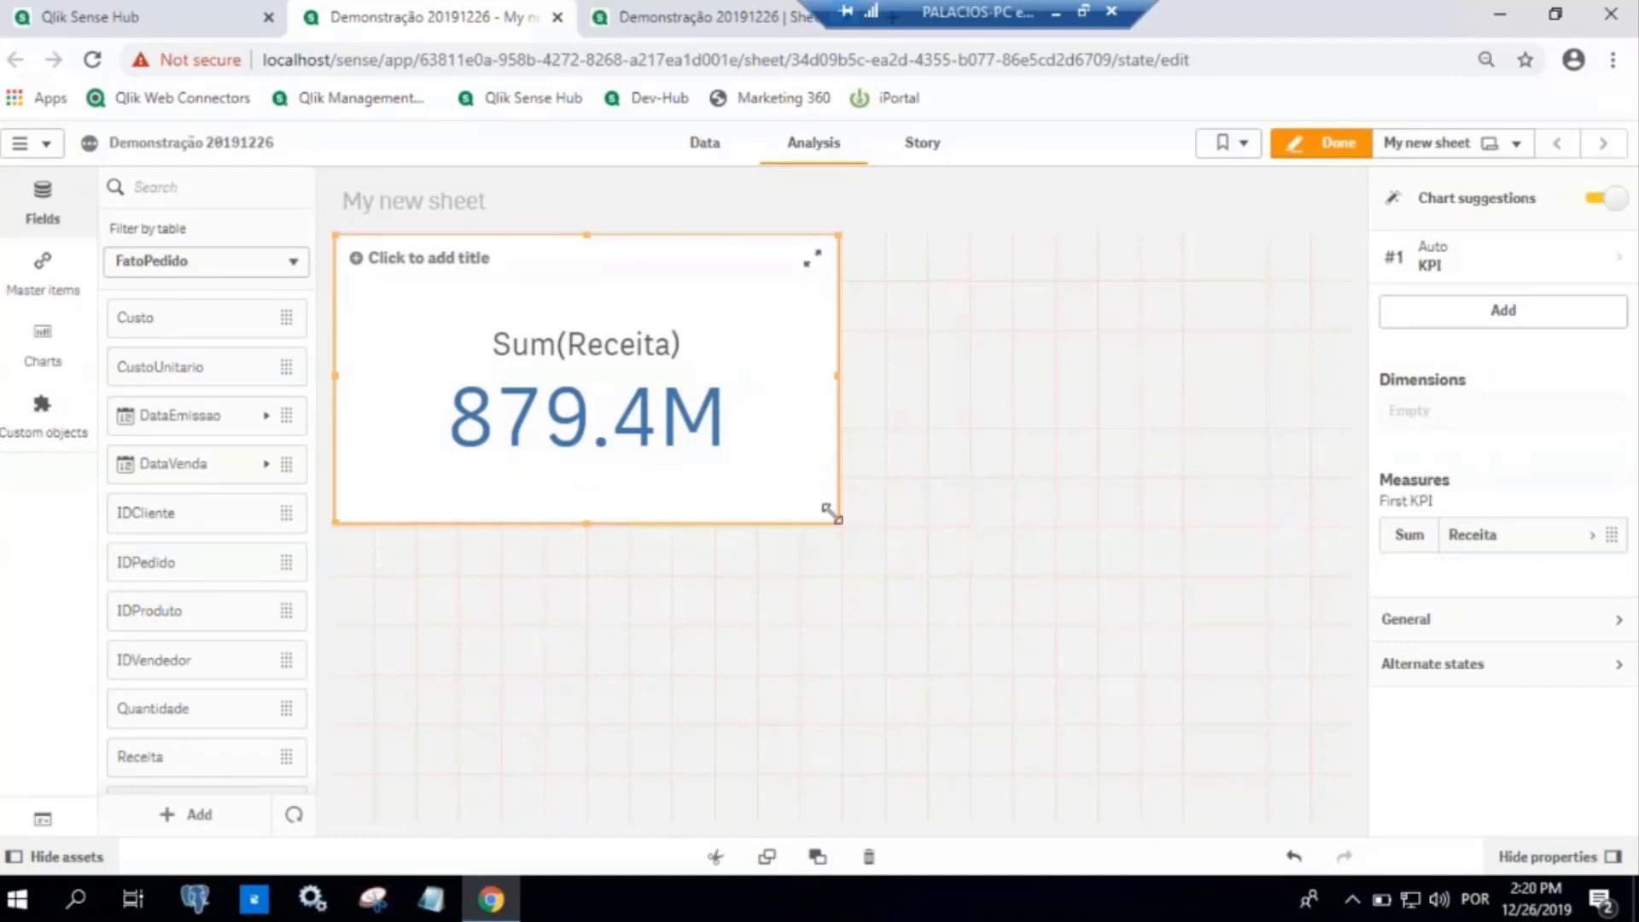
pyautogui.moveTo(743, 442)
pyautogui.mouseDown()
pyautogui.moveTo(725, 435)
pyautogui.moveTo(743, 458)
pyautogui.mouseUp()
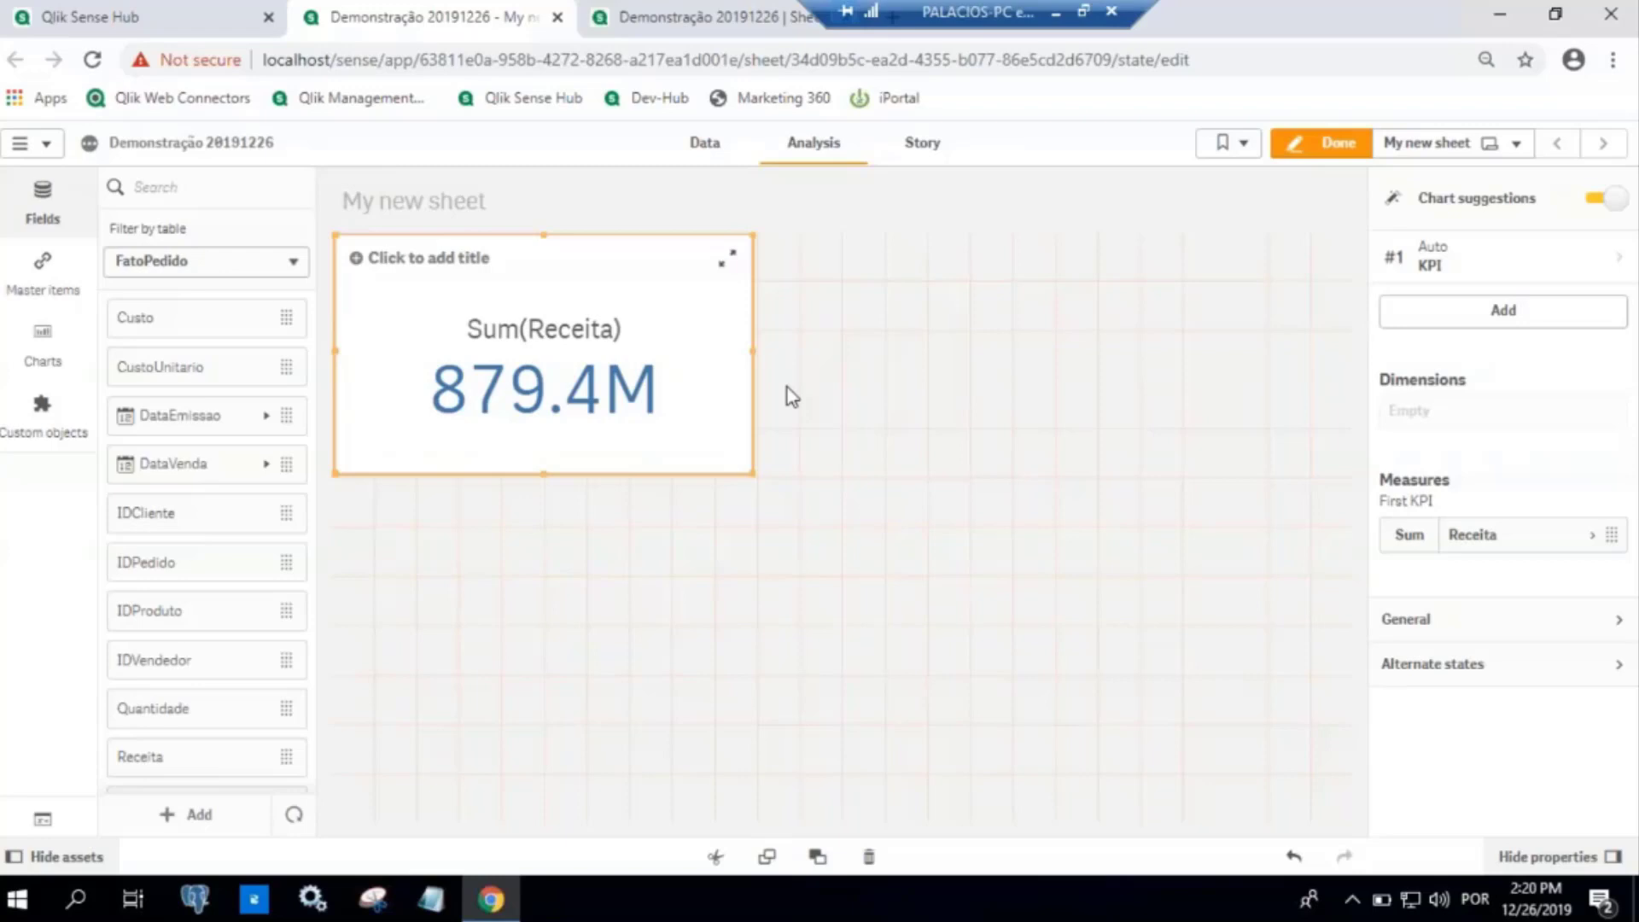
# Add the Produto field from DimProduto to the Receita KPI to make it a bar chart, and resize the chart
pyautogui.click(287, 266)
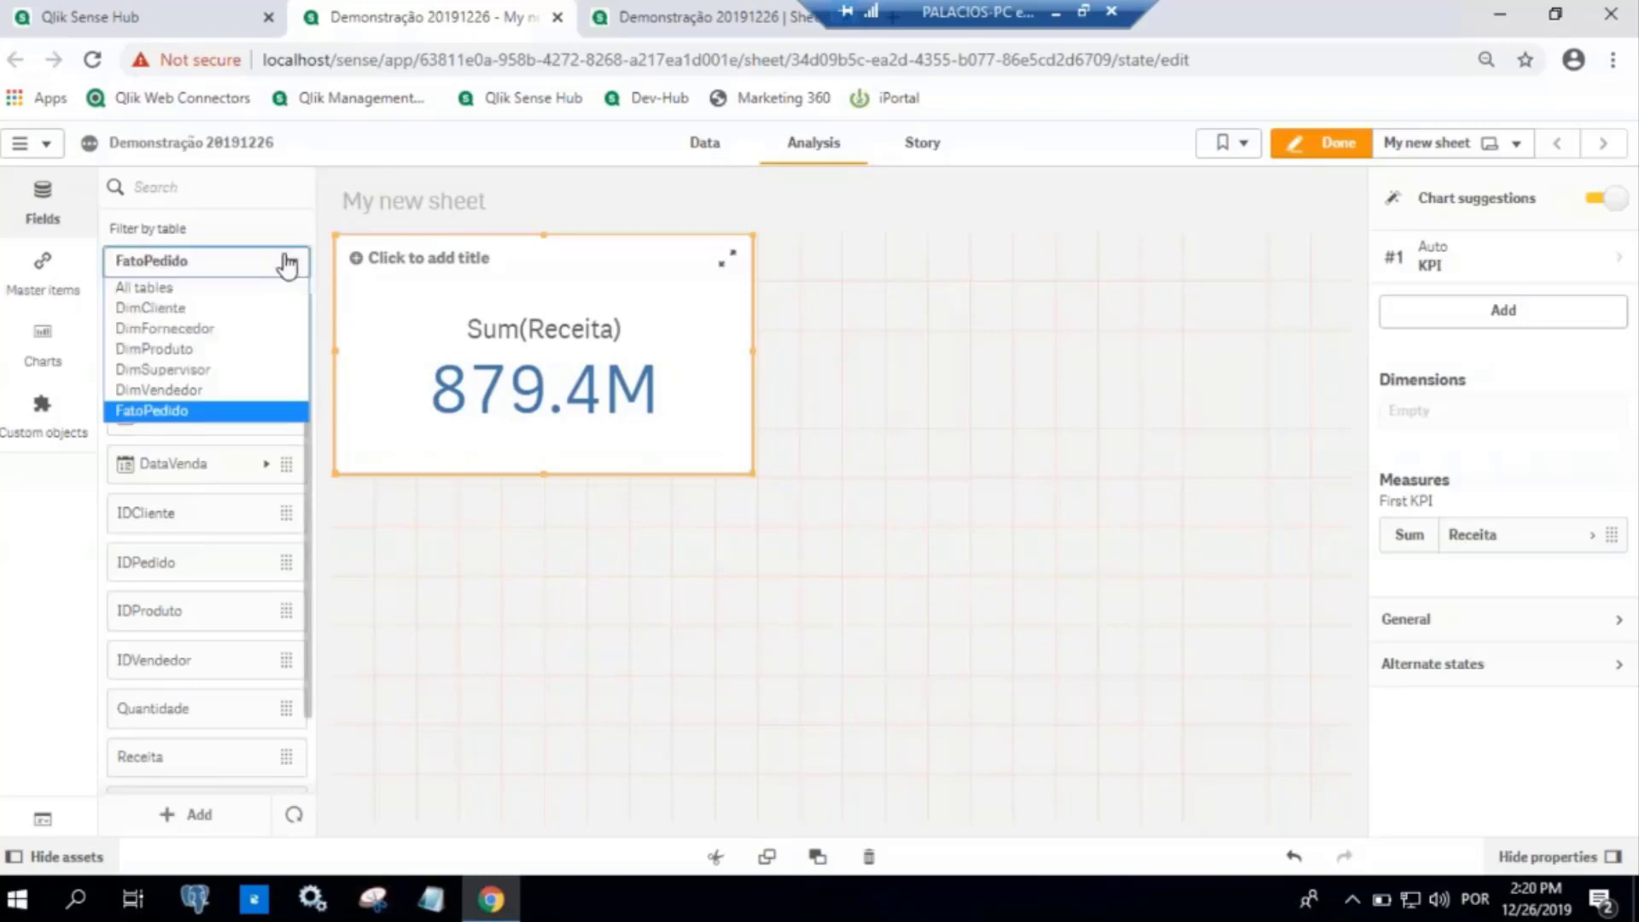
pyautogui.click(274, 352)
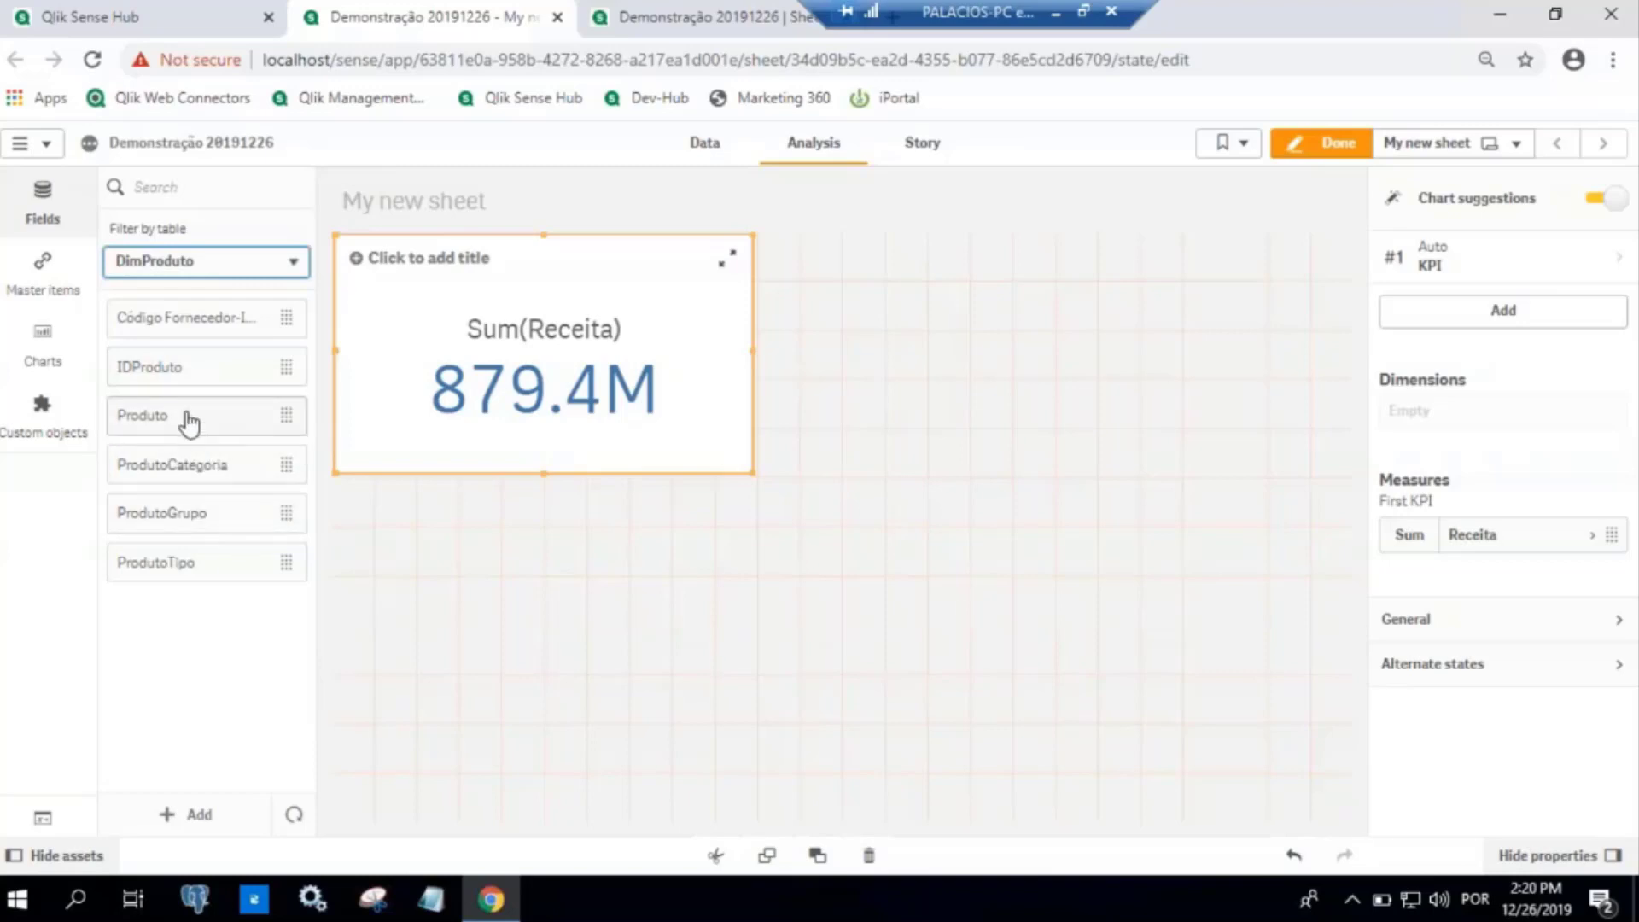
pyautogui.moveTo(189, 420); pyautogui.dragTo(546, 340)
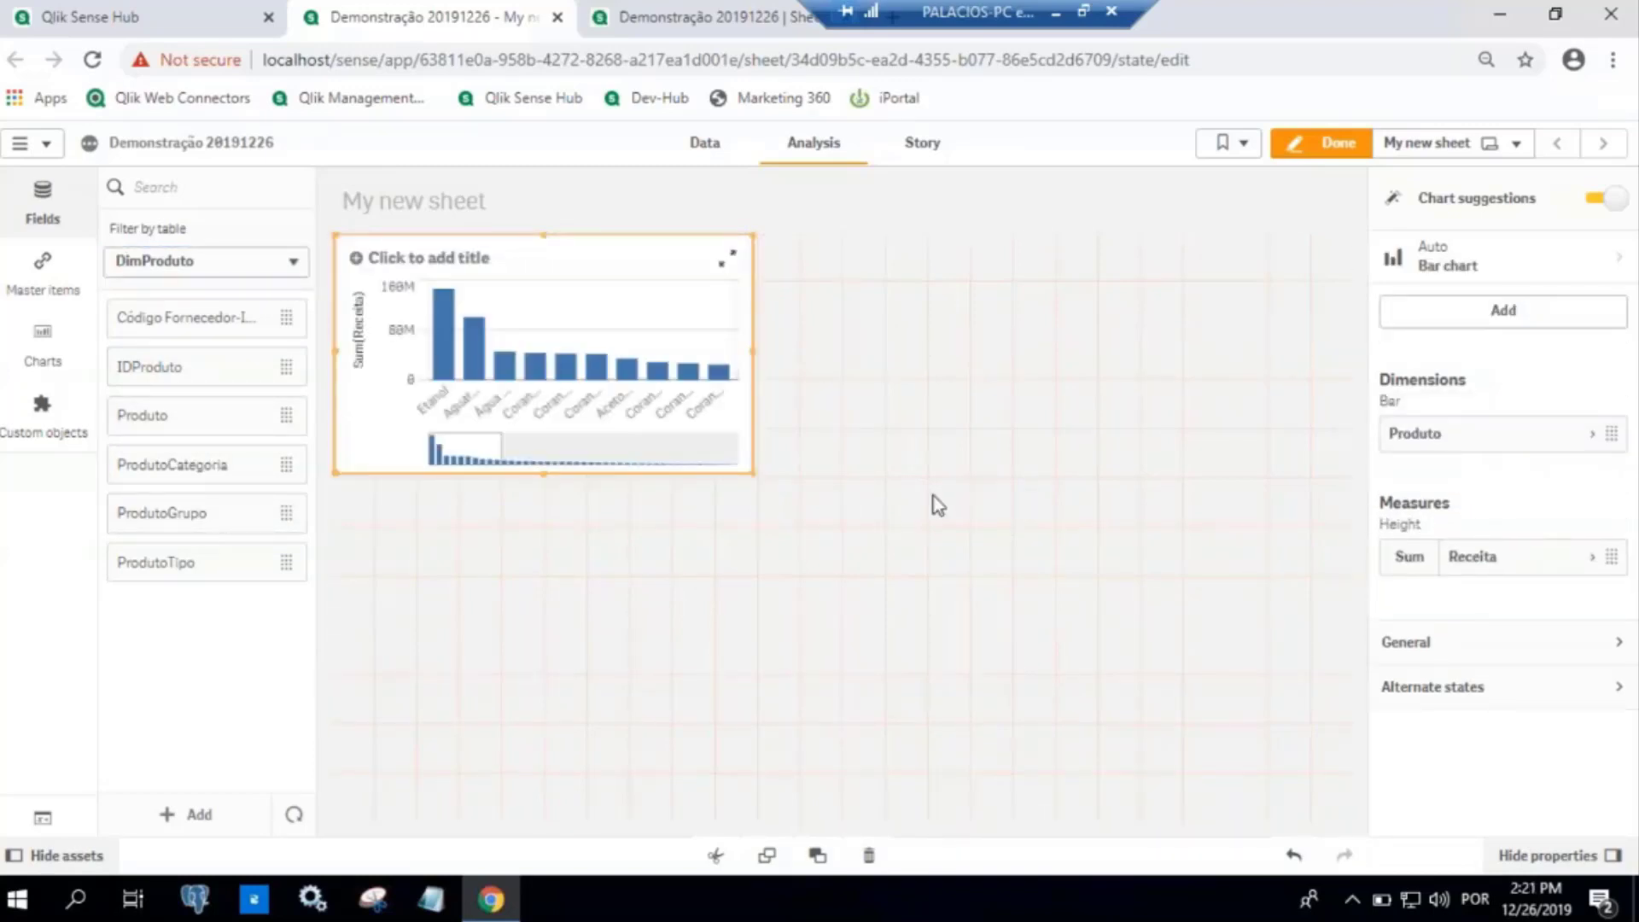
pyautogui.moveTo(736, 462); pyautogui.dragTo(1349, 815)
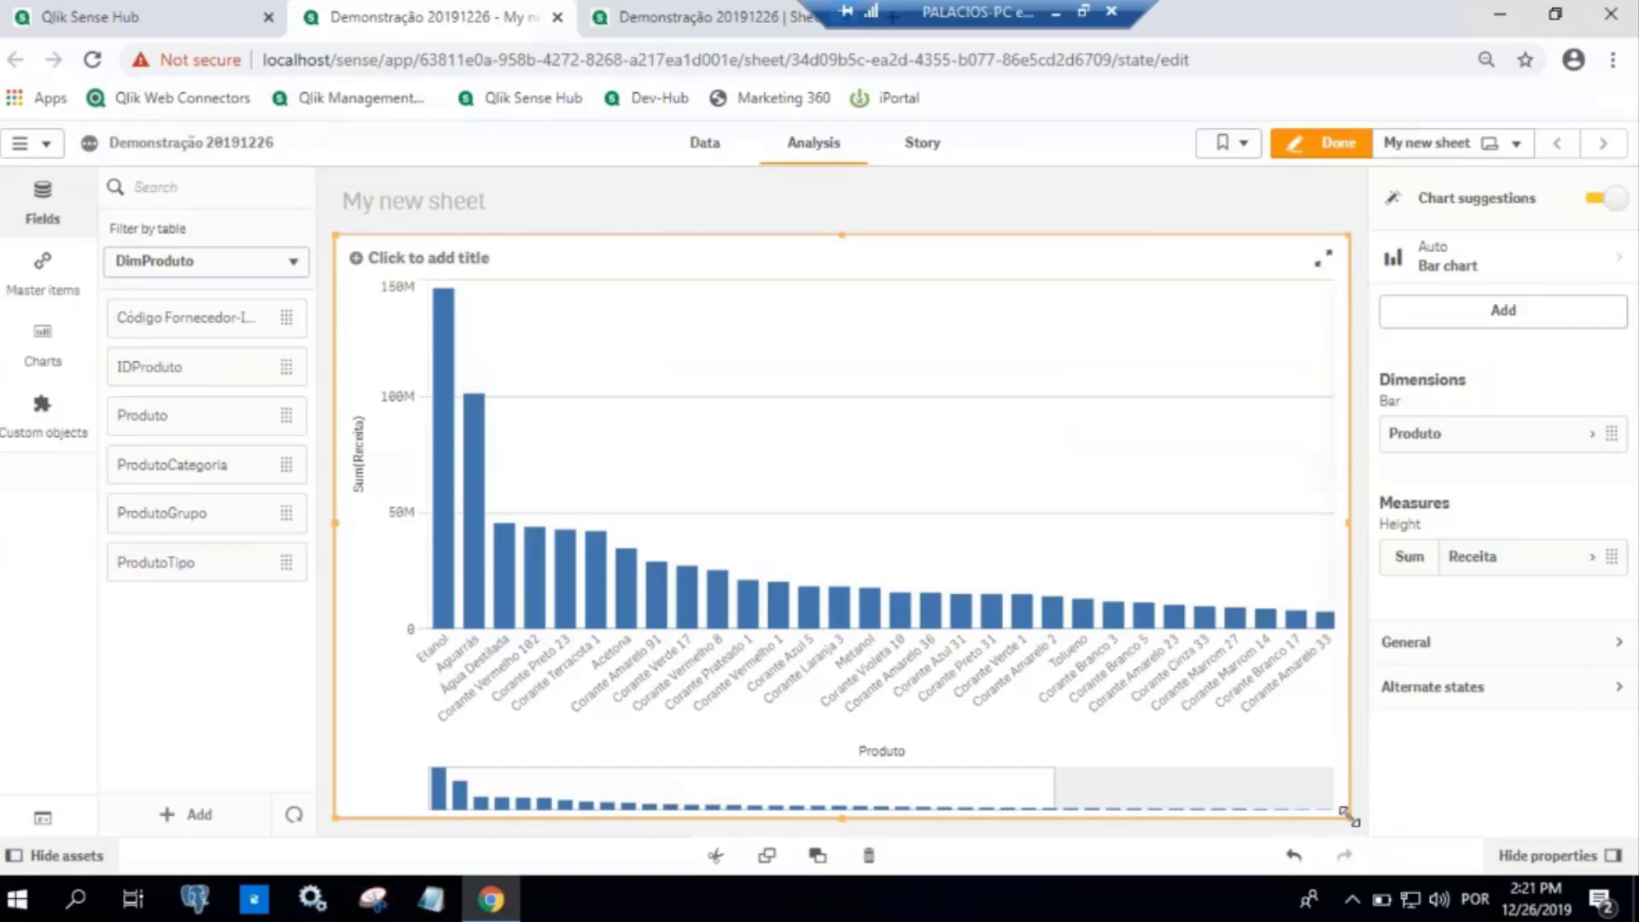
pyautogui.moveTo(1349, 819); pyautogui.dragTo(753, 573)
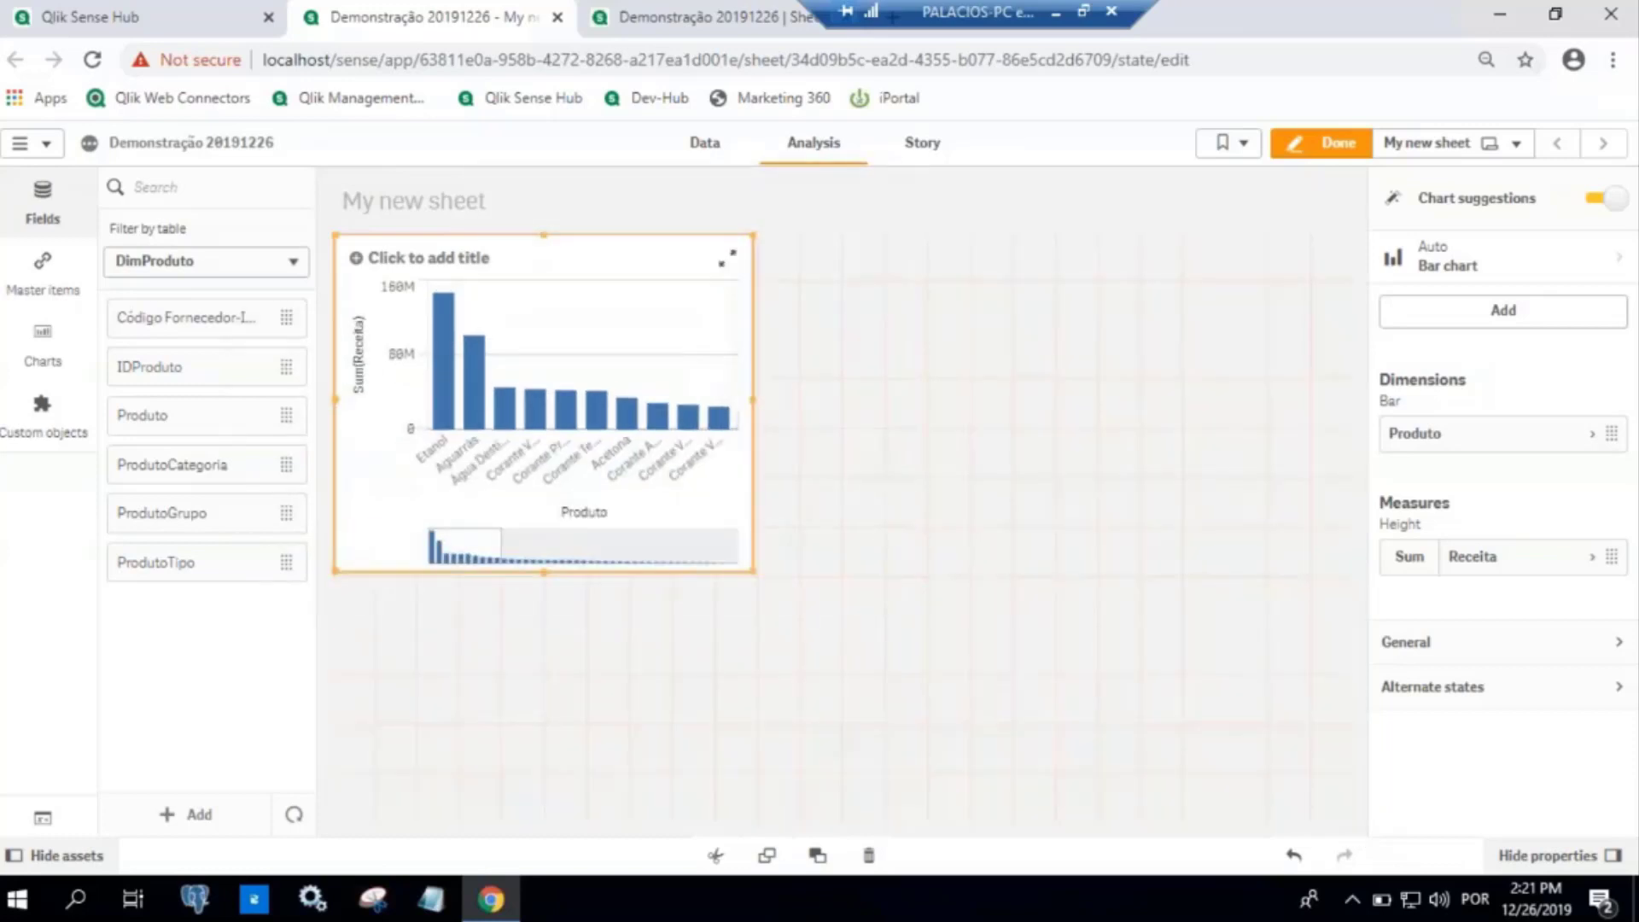
# Add the Custo field from FatoPedido as a KPI beside the bar chart and set its aggregation to Avg
pyautogui.click(209, 262)
pyautogui.click(215, 413)
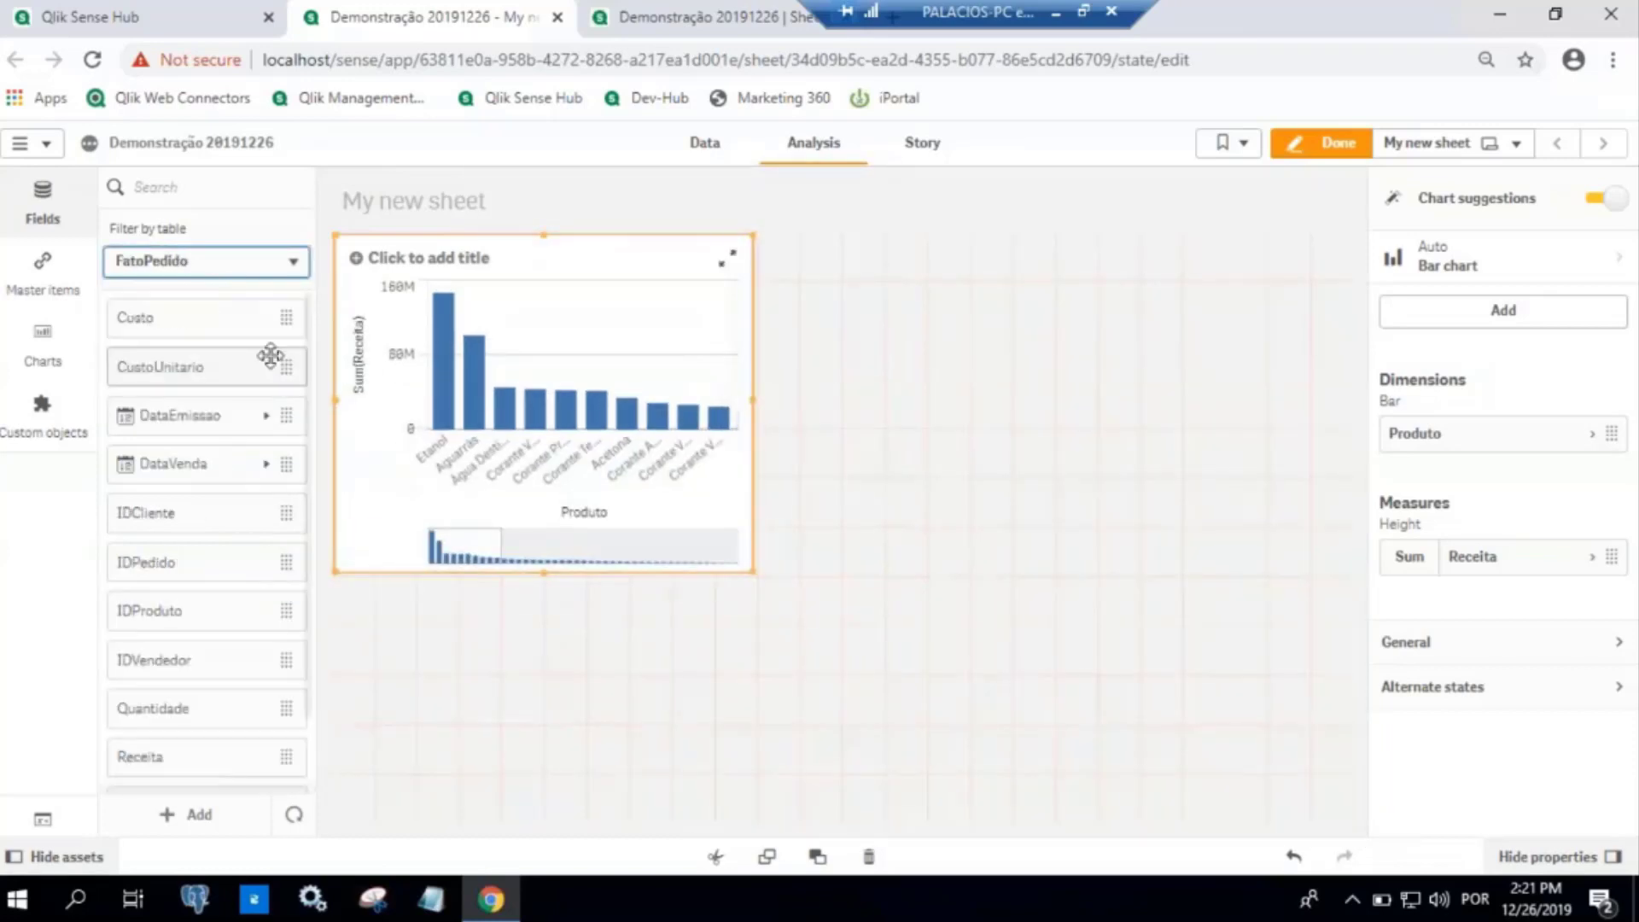
pyautogui.moveTo(220, 324); pyautogui.dragTo(1123, 376)
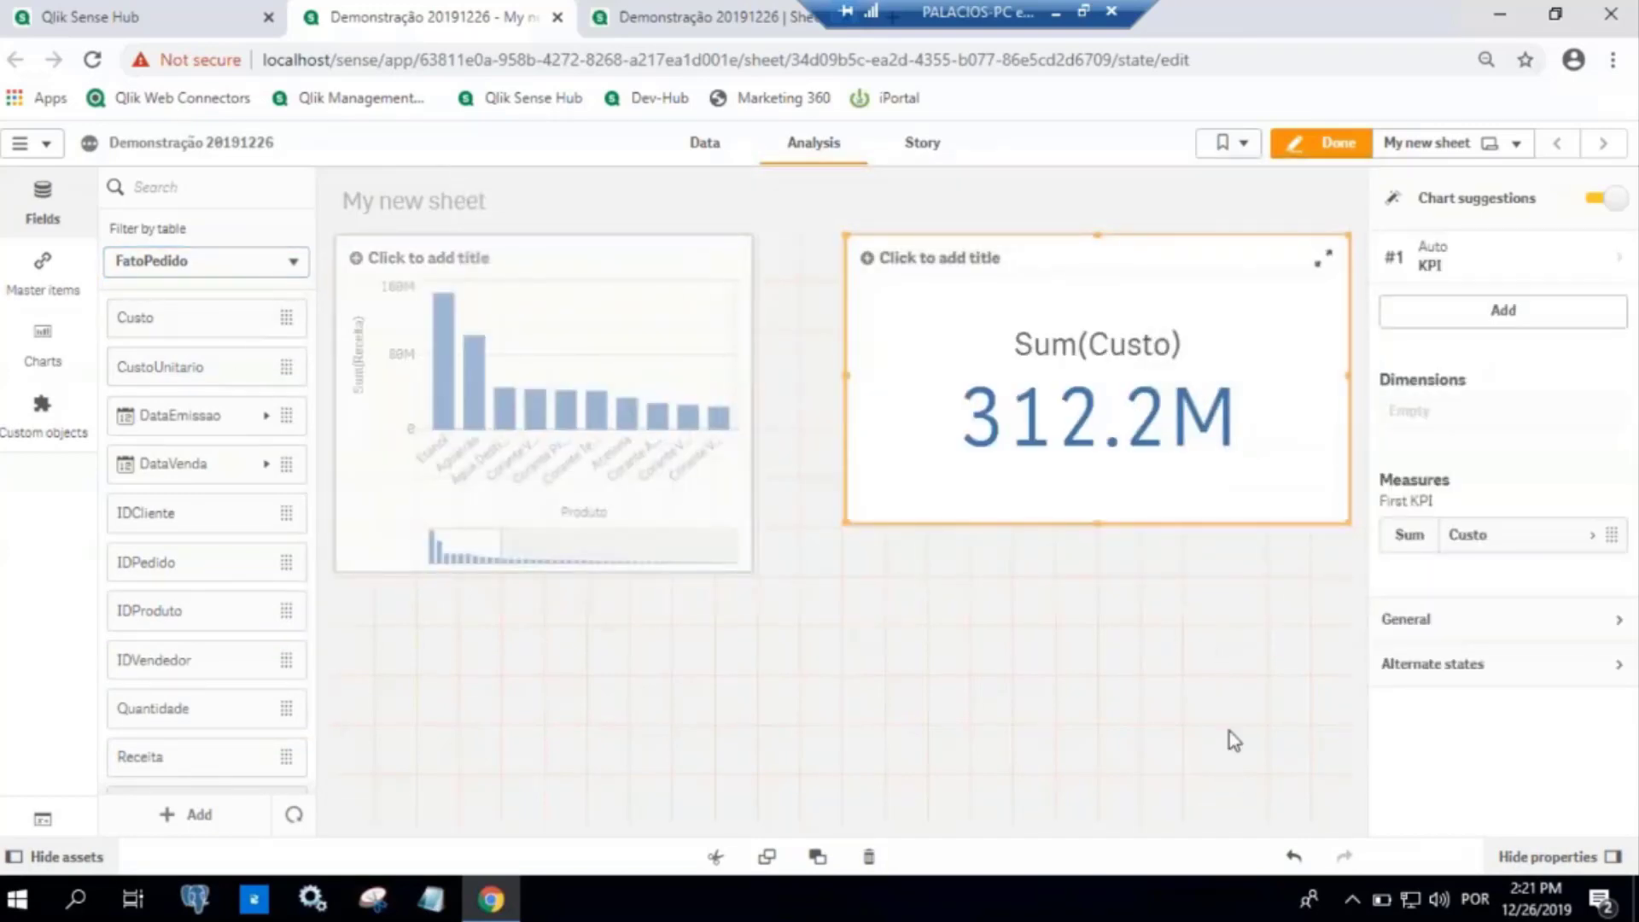
pyautogui.click(1405, 536)
pyautogui.click(1418, 667)
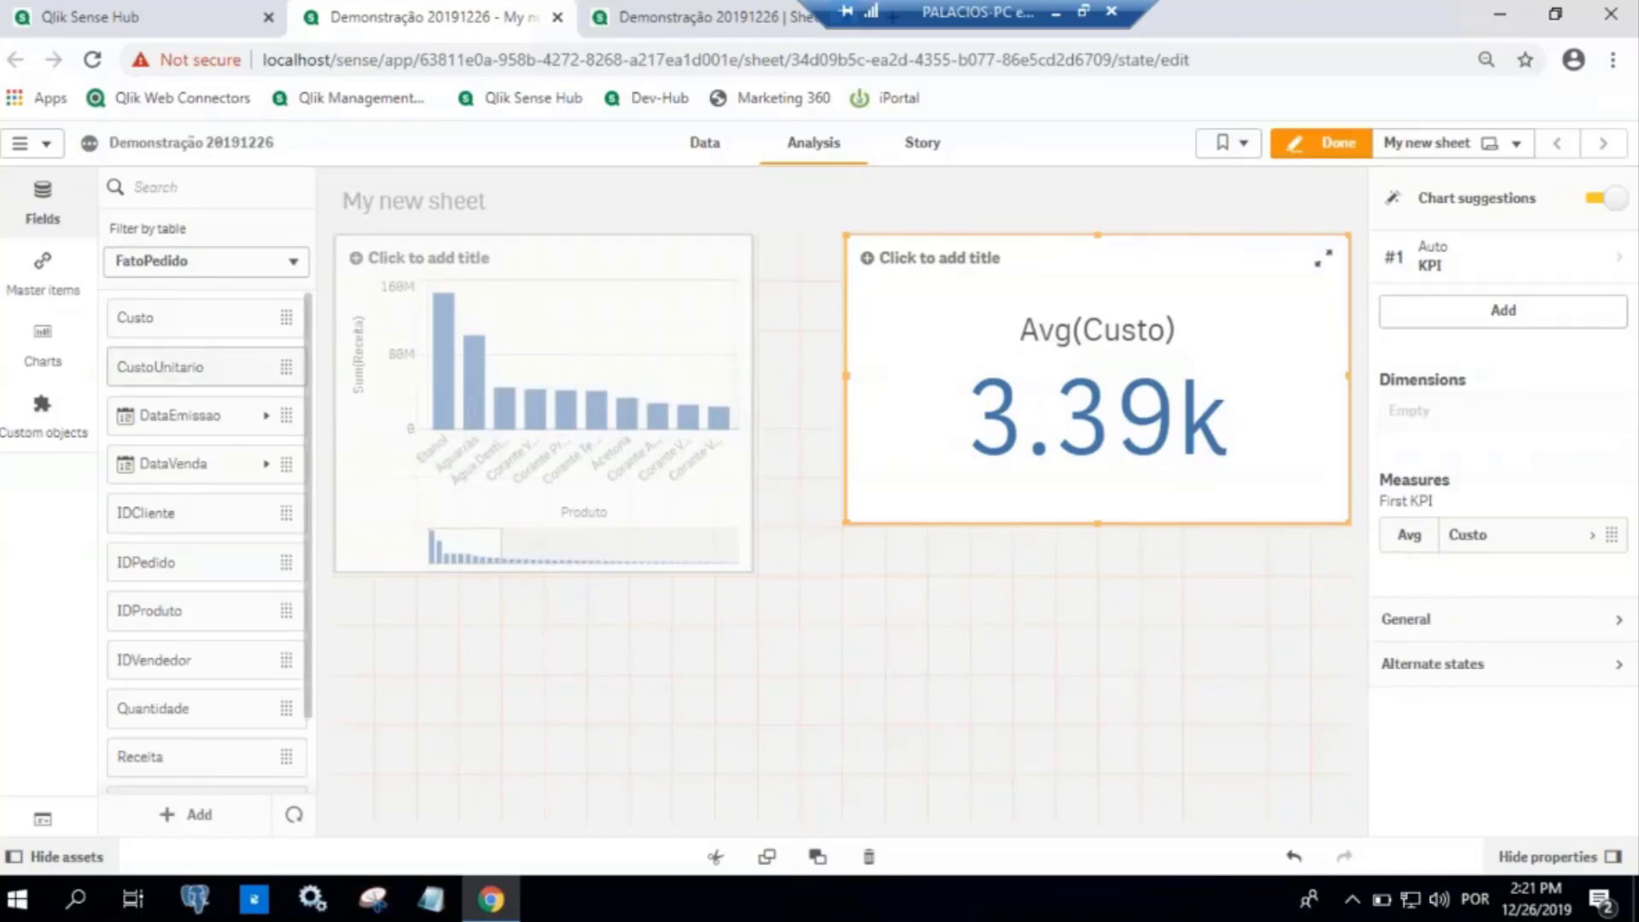
# Try a second Avg(Custo) KPI below the first one, delete it, and select the remaining KPI
pyautogui.moveTo(177, 333); pyautogui.dragTo(1020, 636)
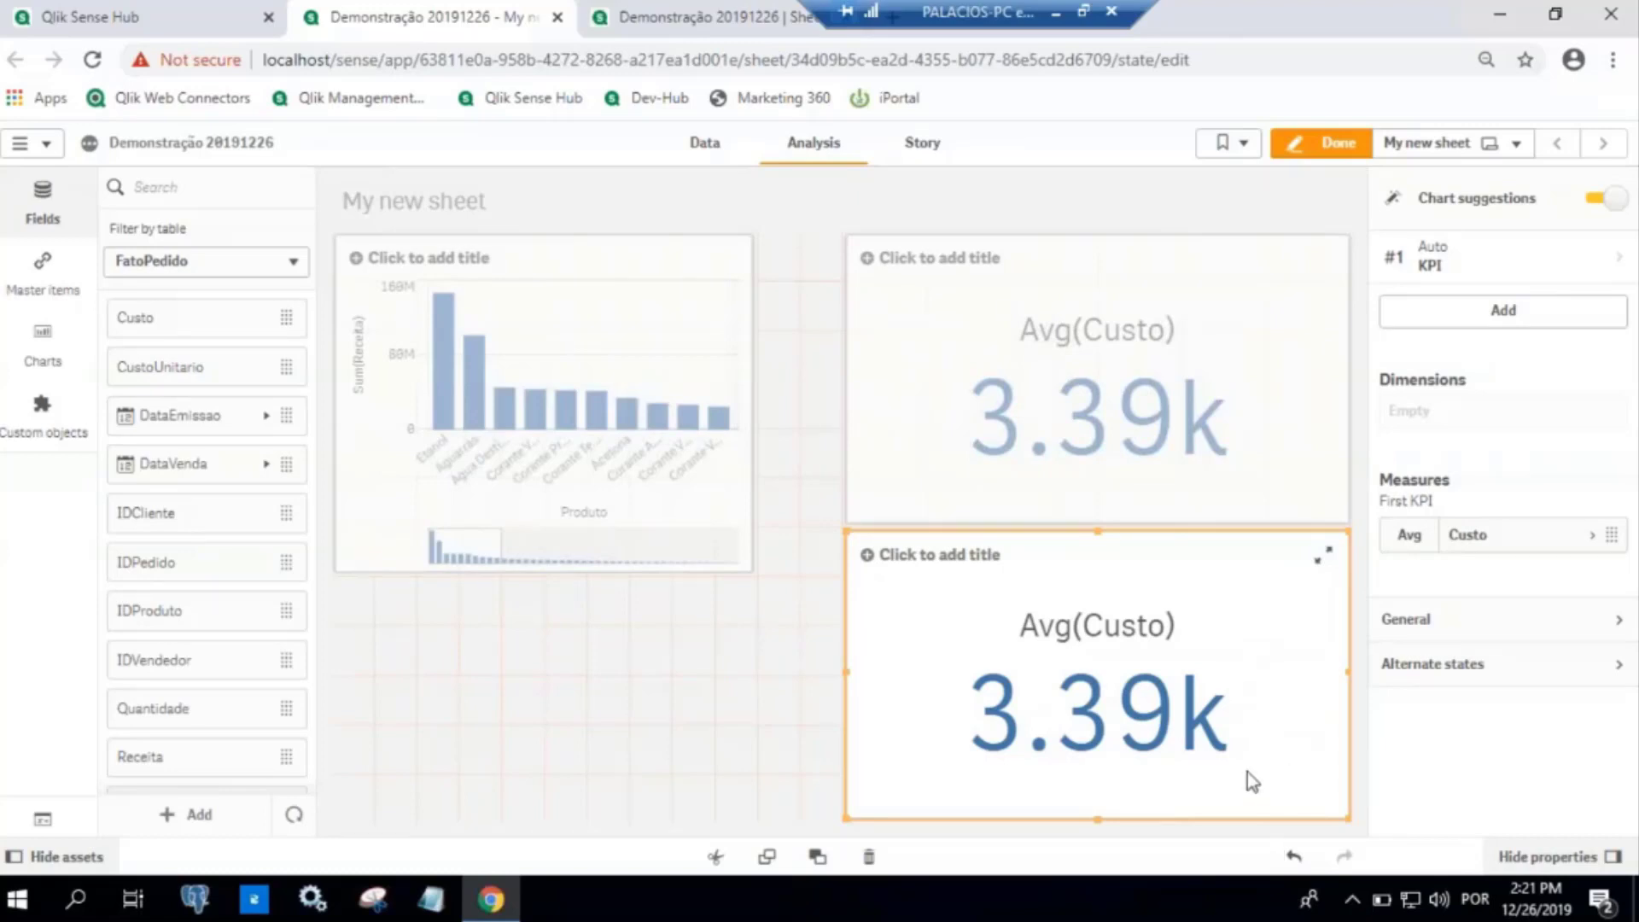
pyautogui.press('Delete')
pyautogui.click(1229, 417)
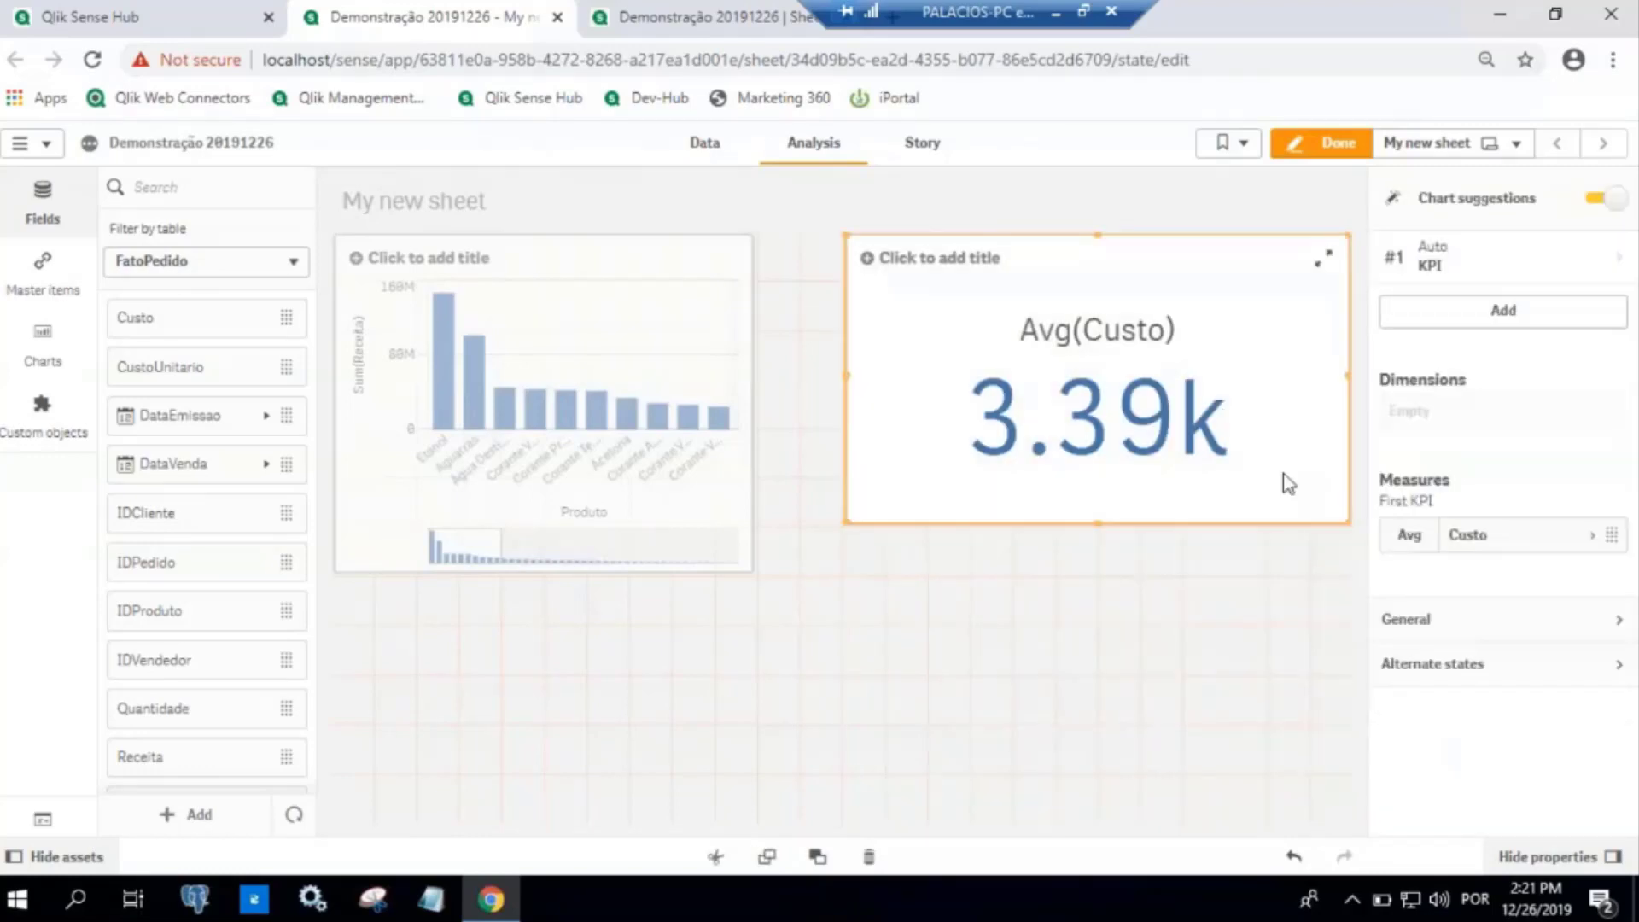
# Set the Custo KPI's aggregation to Sum and add the Fornecedor field from DimFornecedor to turn it into a bar chart
pyautogui.click(1408, 534)
pyautogui.click(1405, 583)
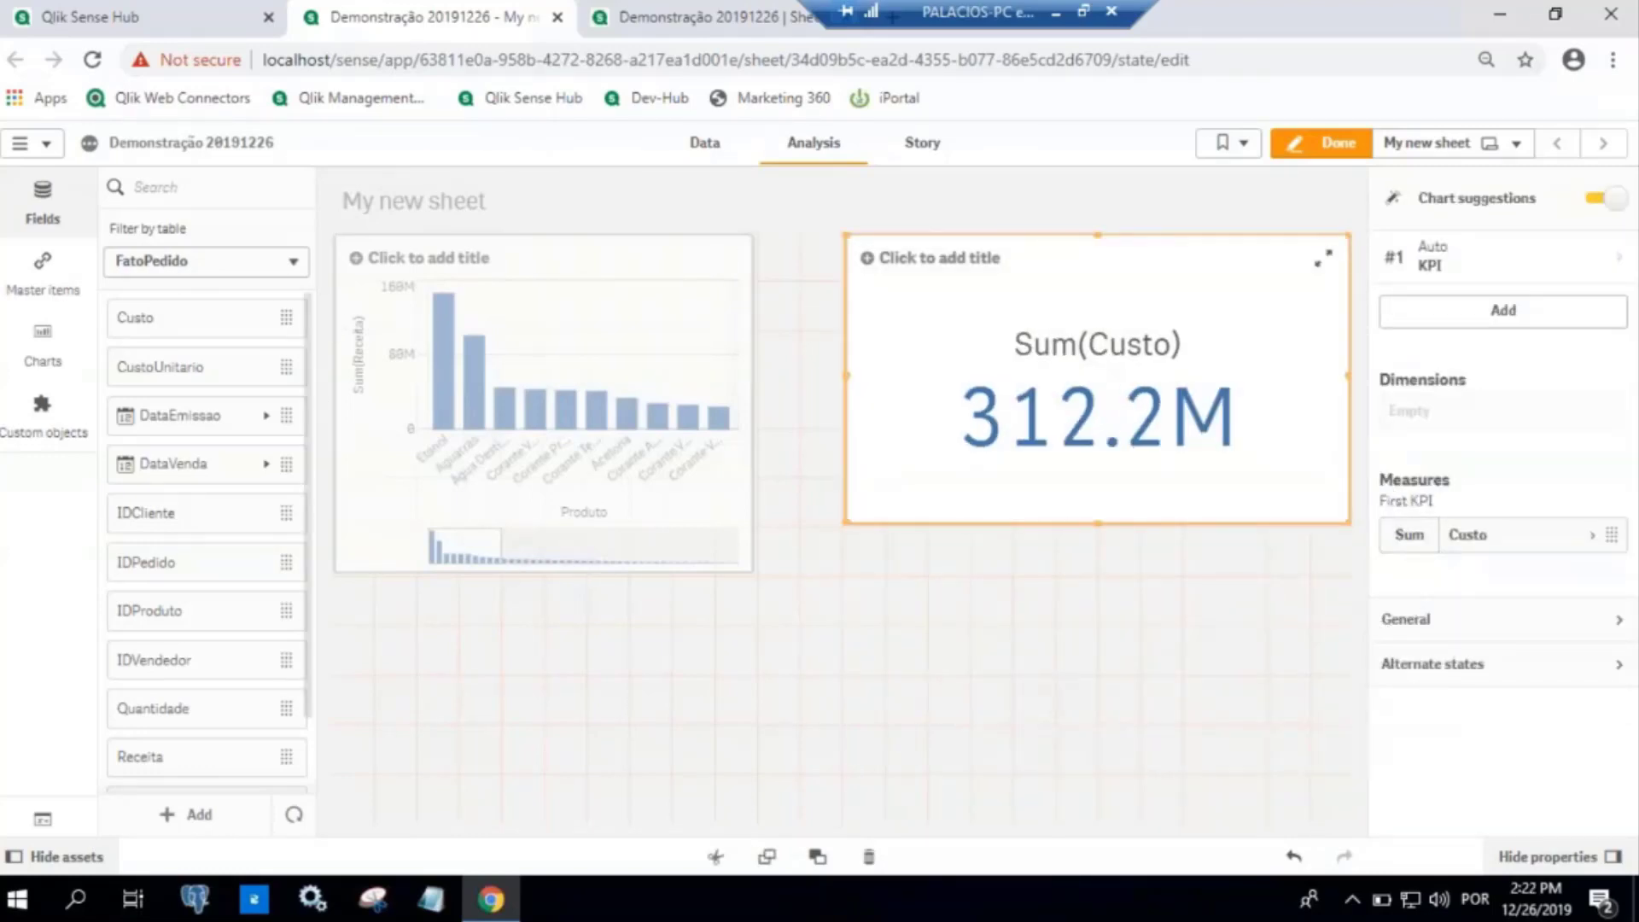
pyautogui.click(290, 267)
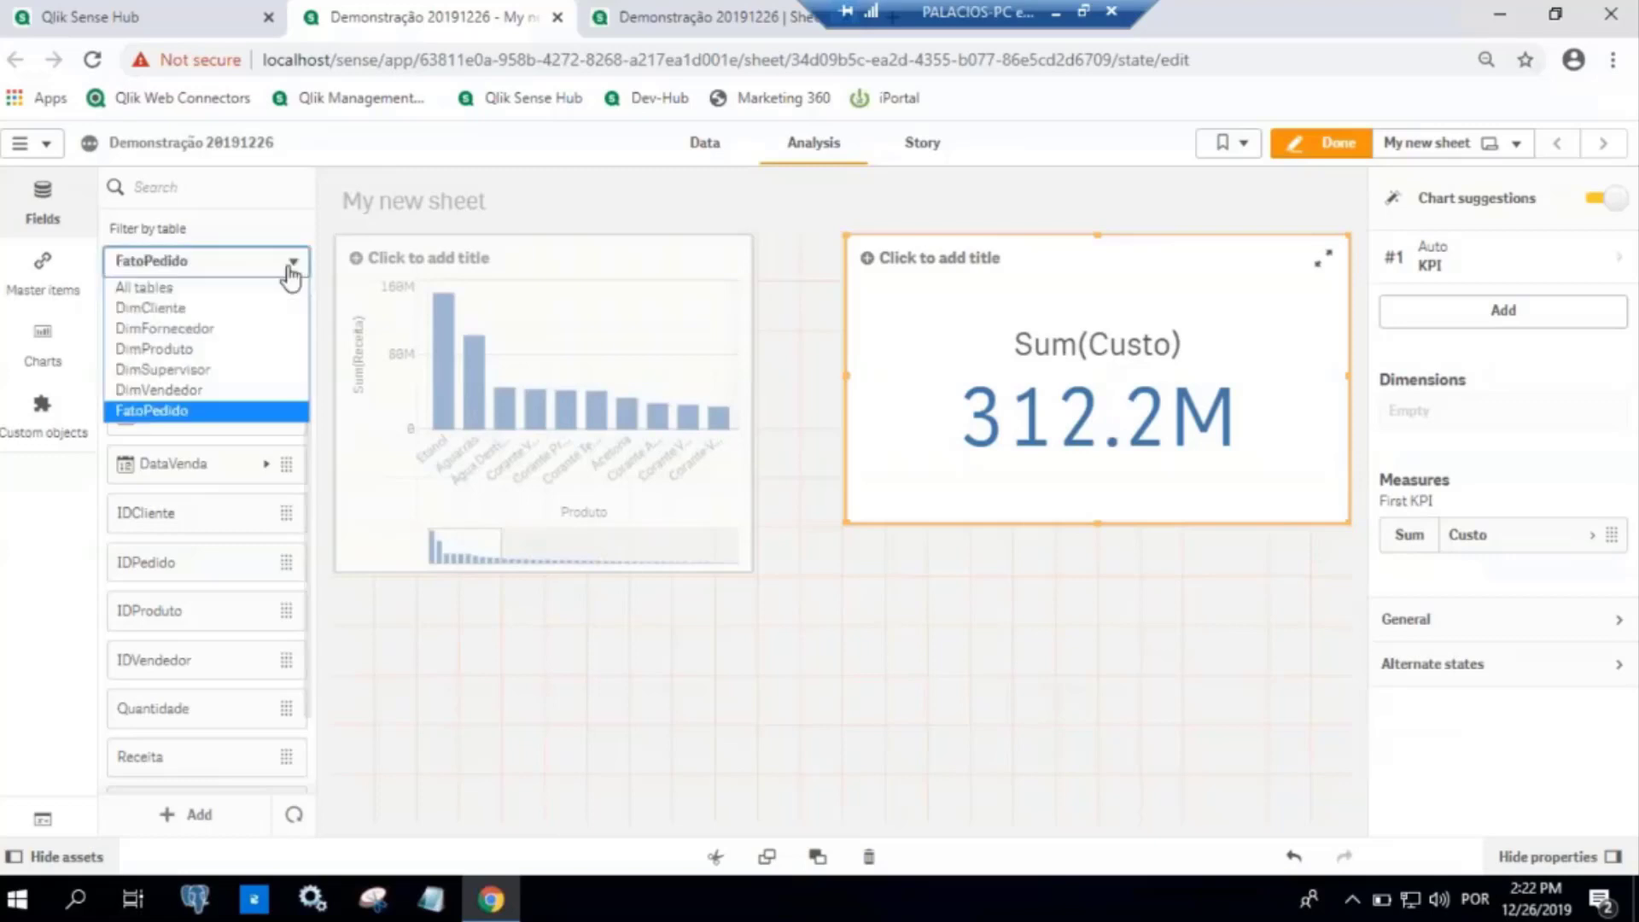
pyautogui.click(246, 329)
pyautogui.moveTo(202, 366); pyautogui.dragTo(1112, 374)
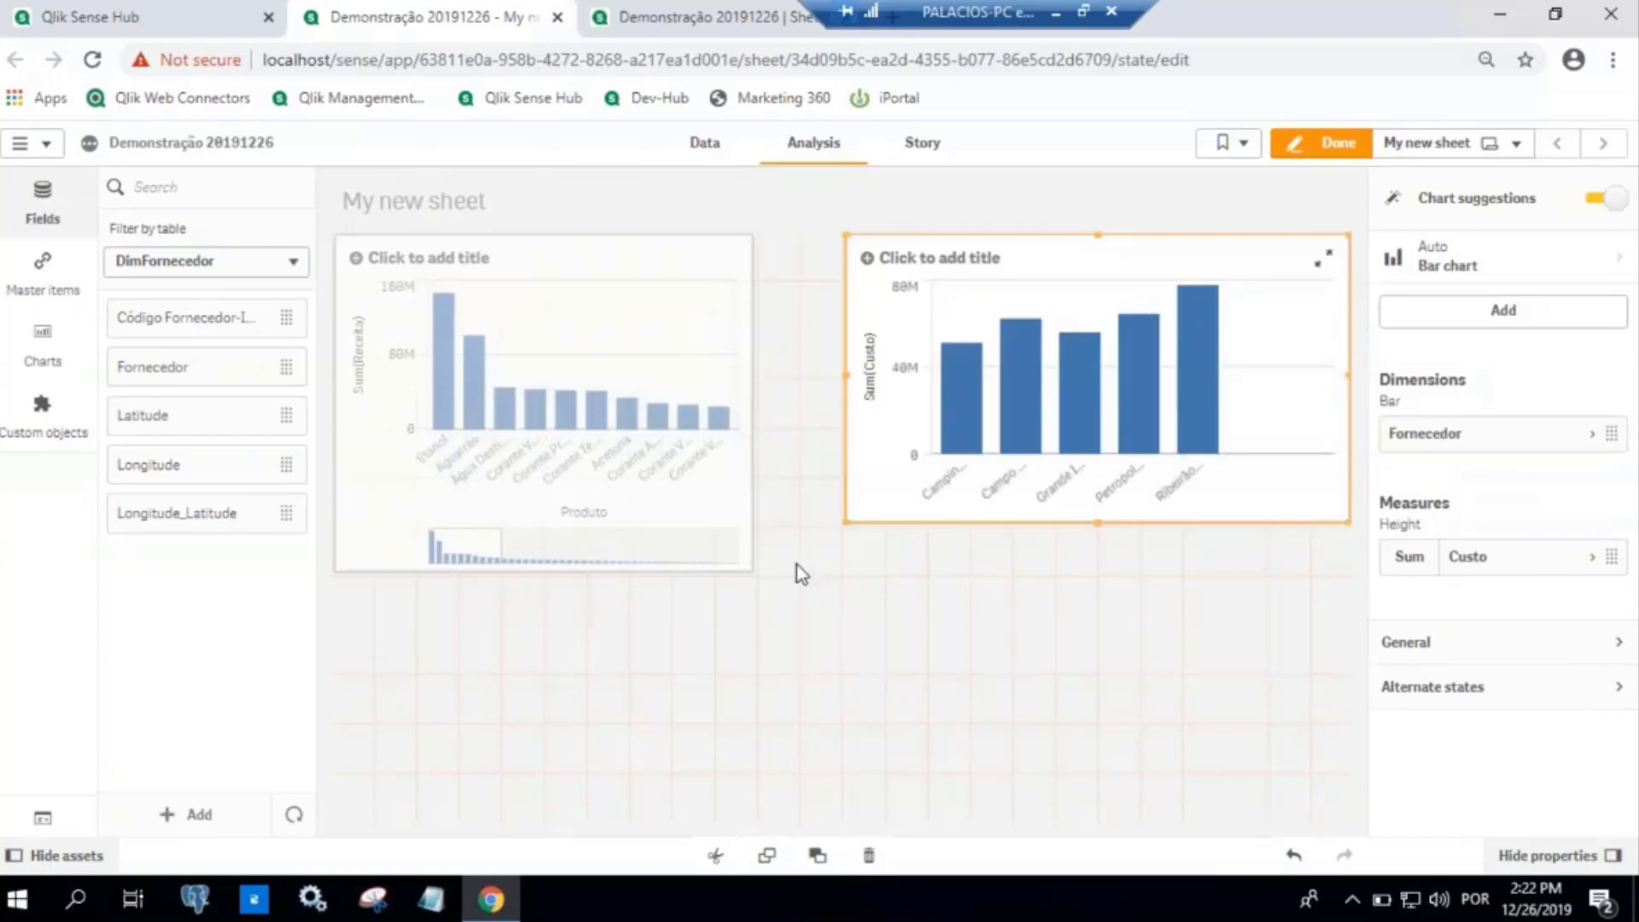
# Enlarge the Custo by Fornecedor chart down to the sheet's lower edge and sideways up to the Receita chart
pyautogui.moveTo(853, 511); pyautogui.dragTo(762, 818)
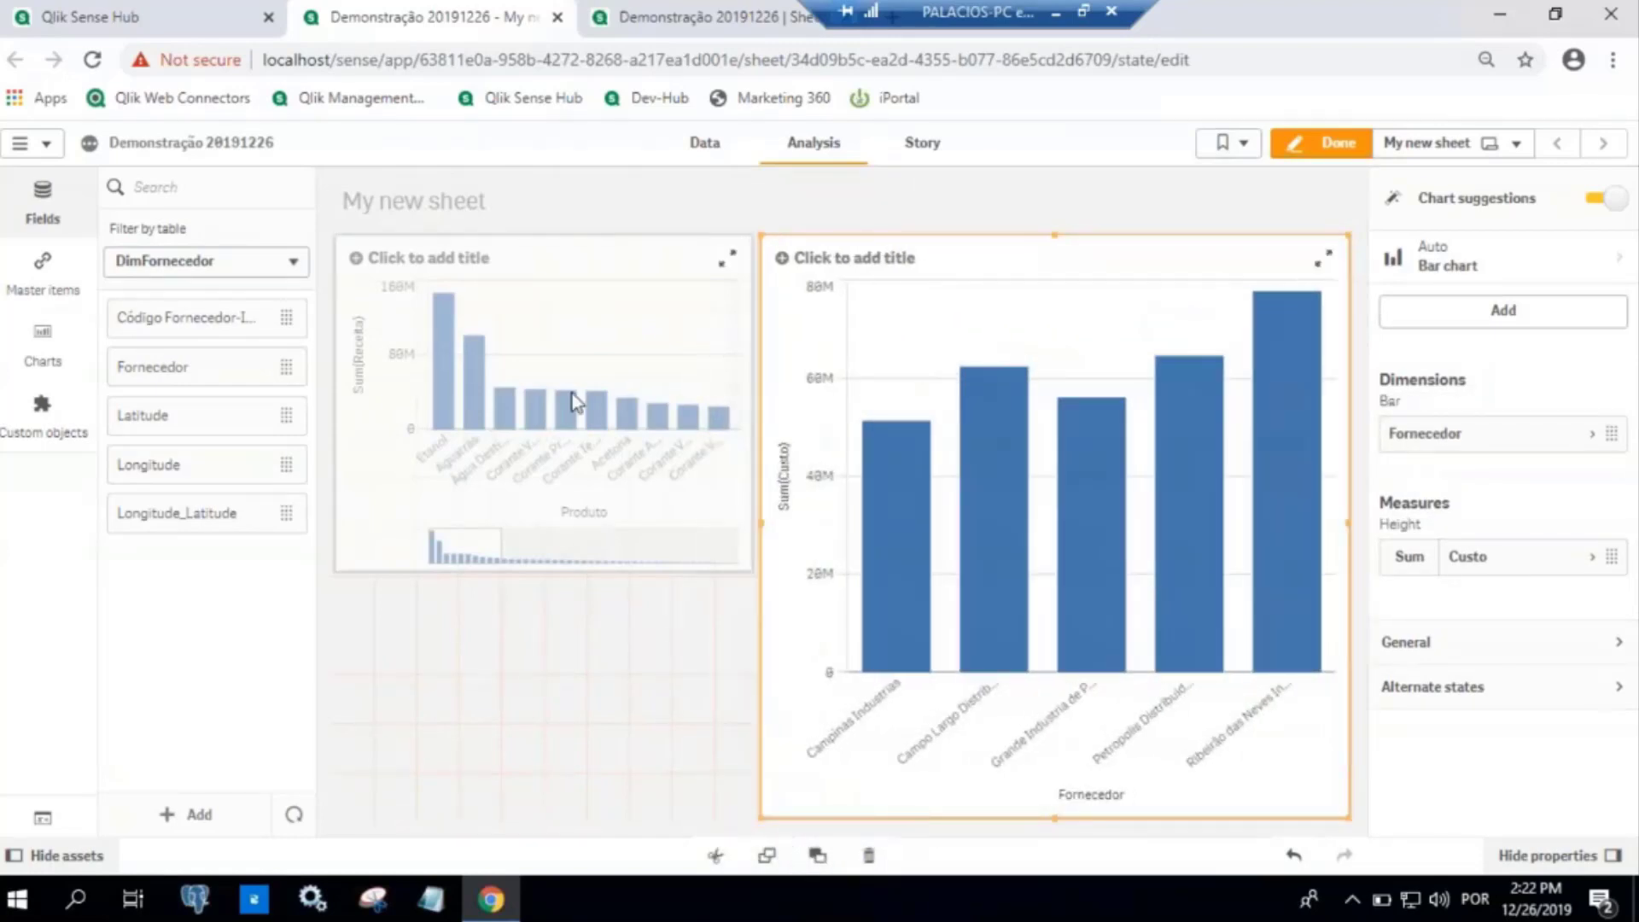
pyautogui.click(444, 322)
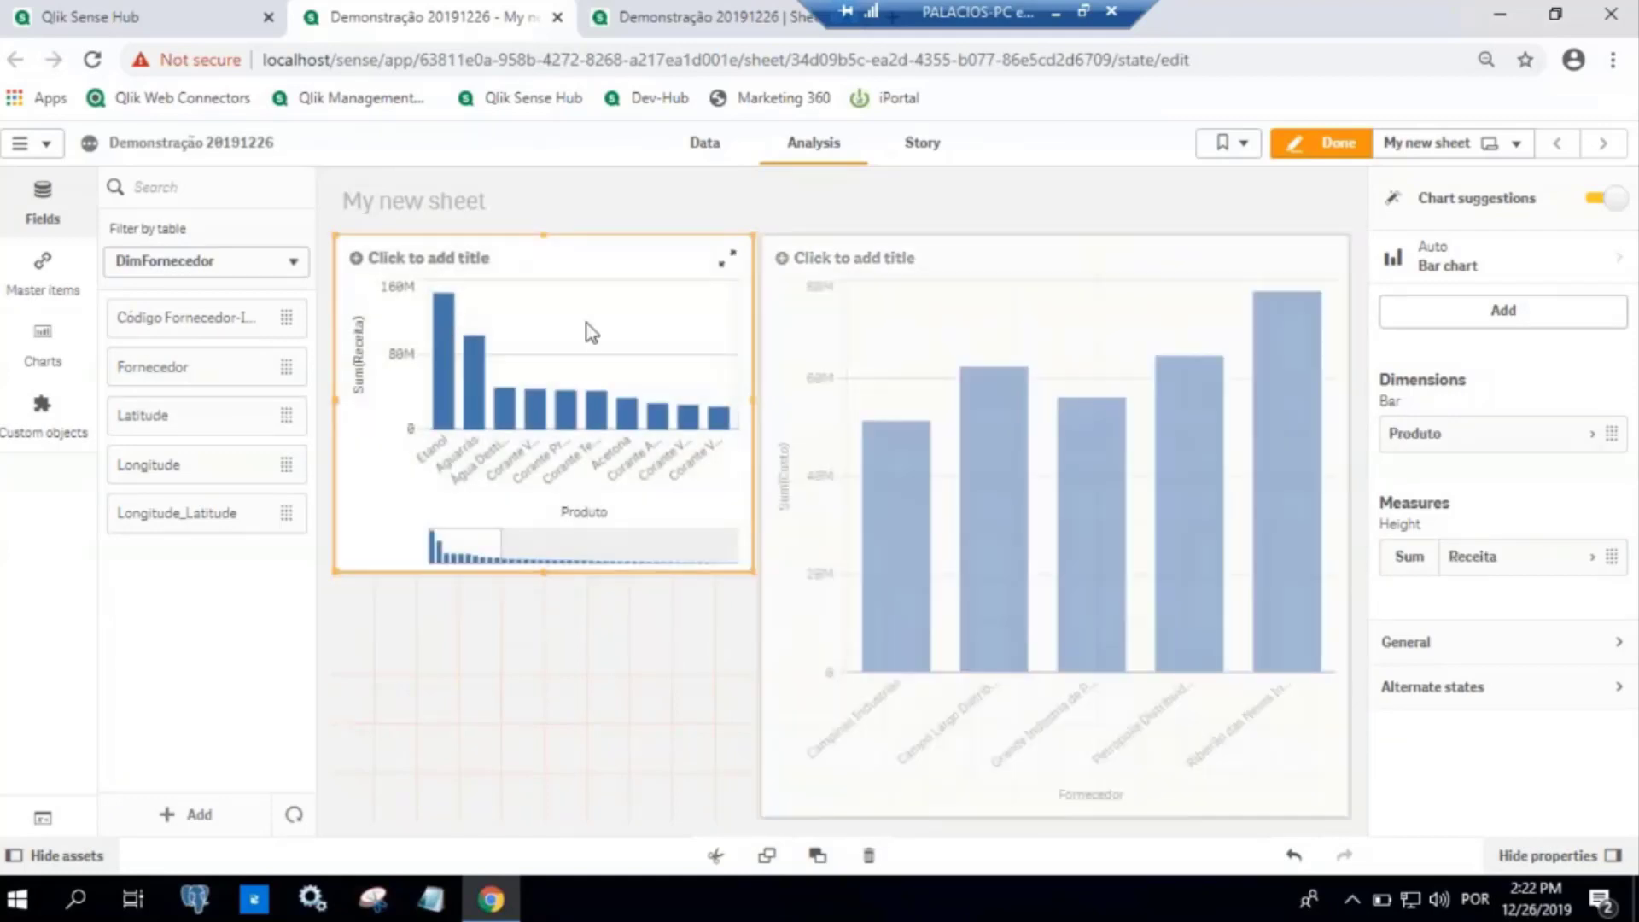
pyautogui.click(1108, 391)
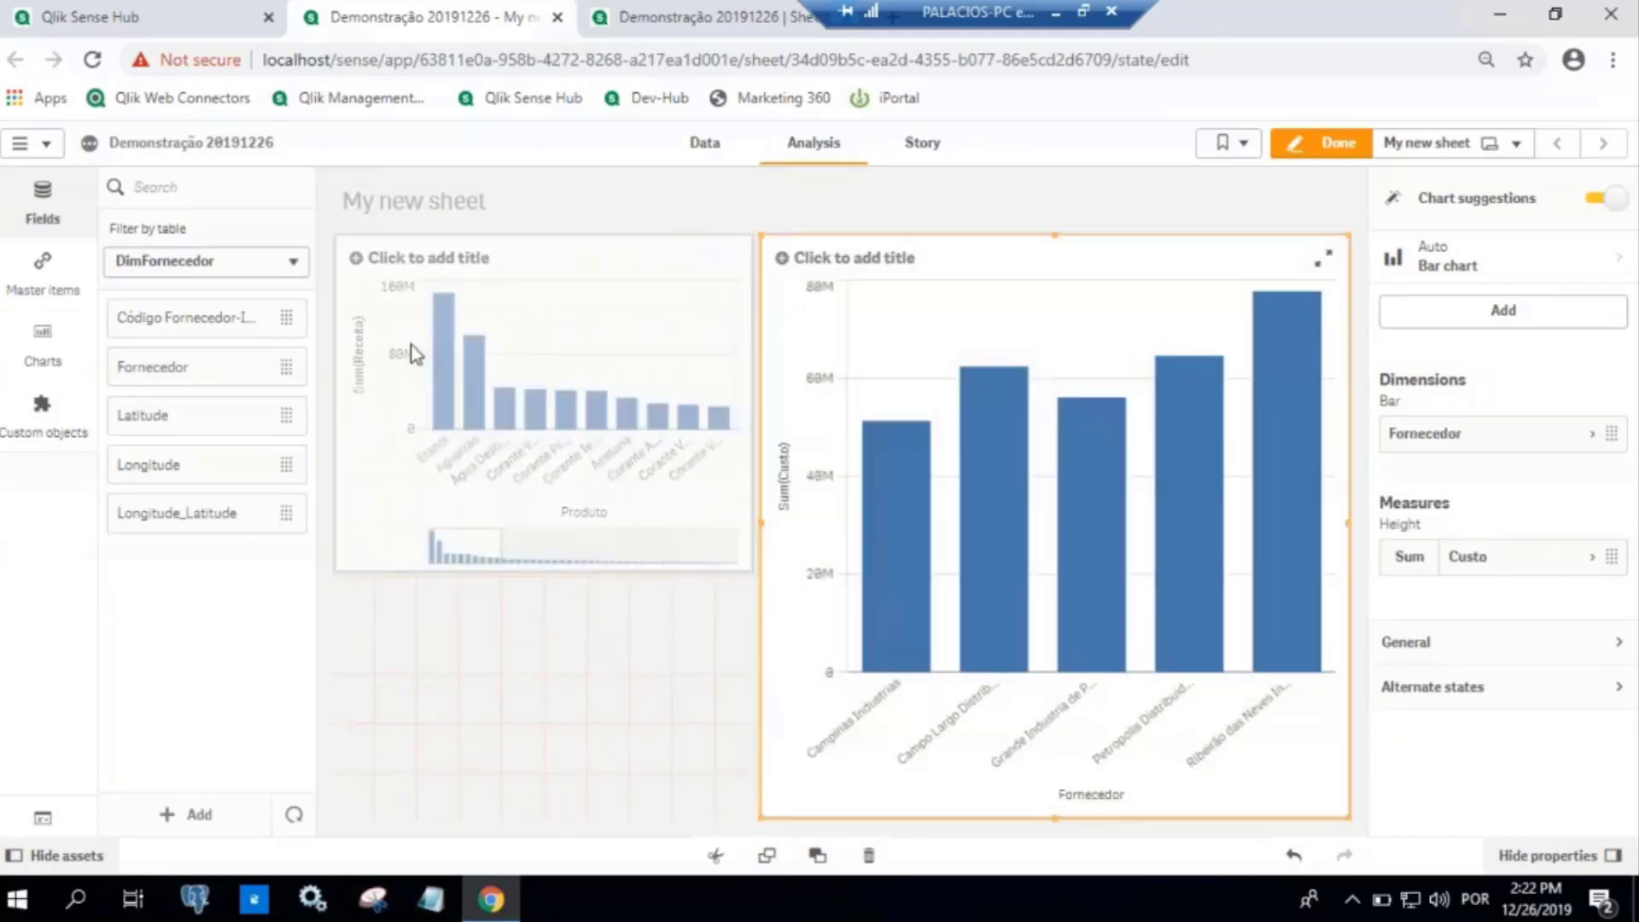
# Convert the Custo by Fornecedor bar chart to a pie chart
pyautogui.click(60, 346)
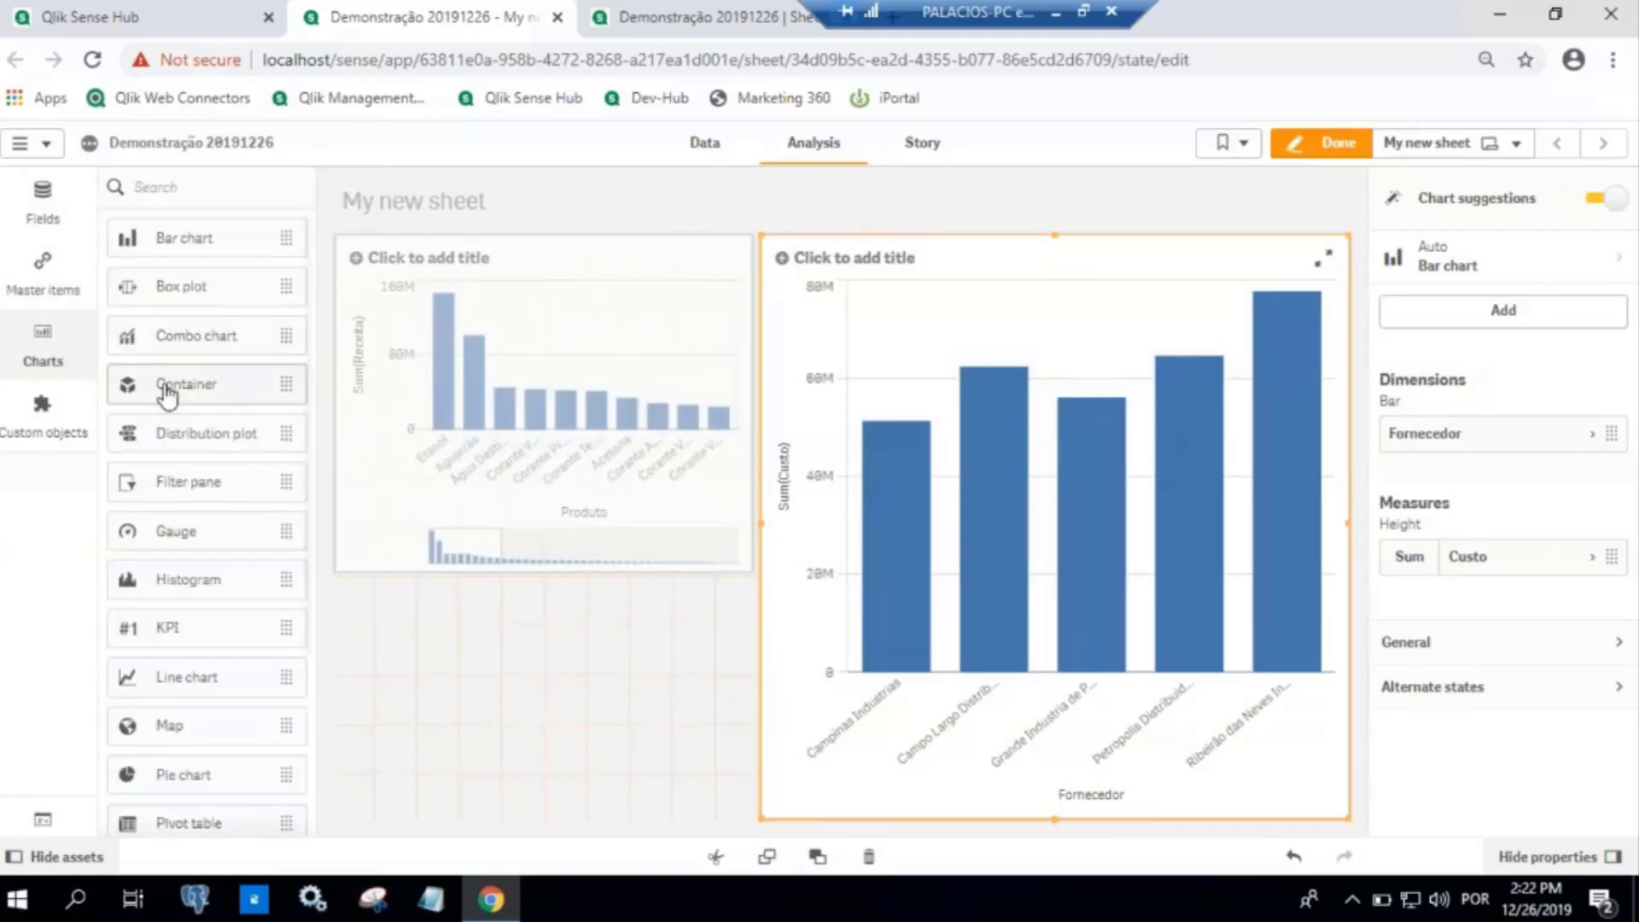
pyautogui.click(67, 207)
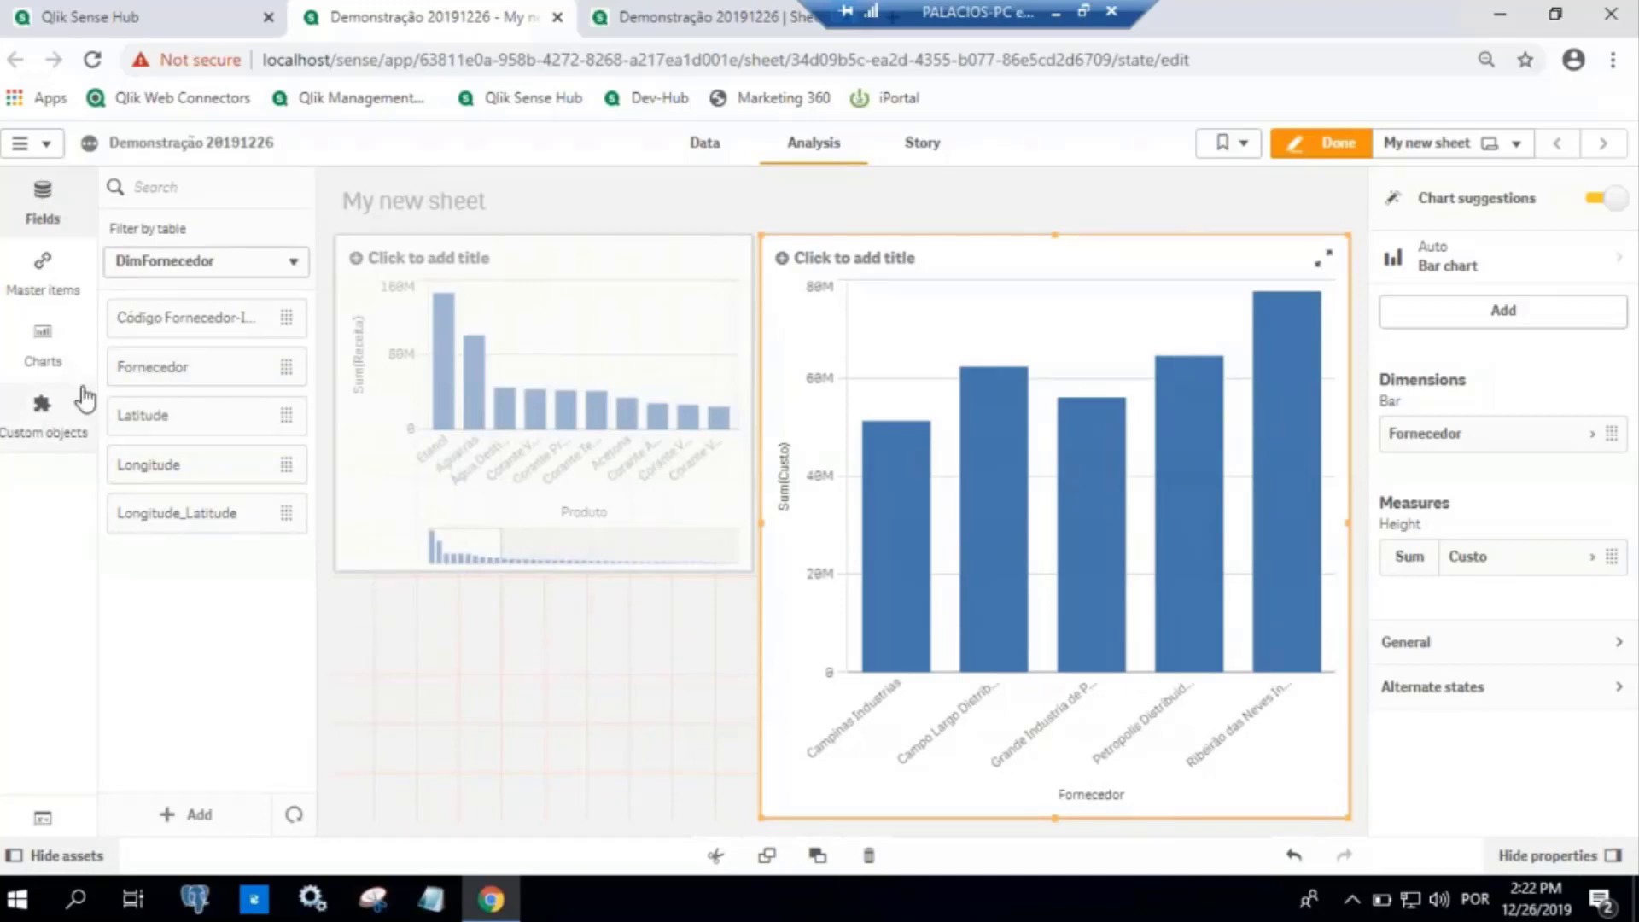
pyautogui.click(58, 362)
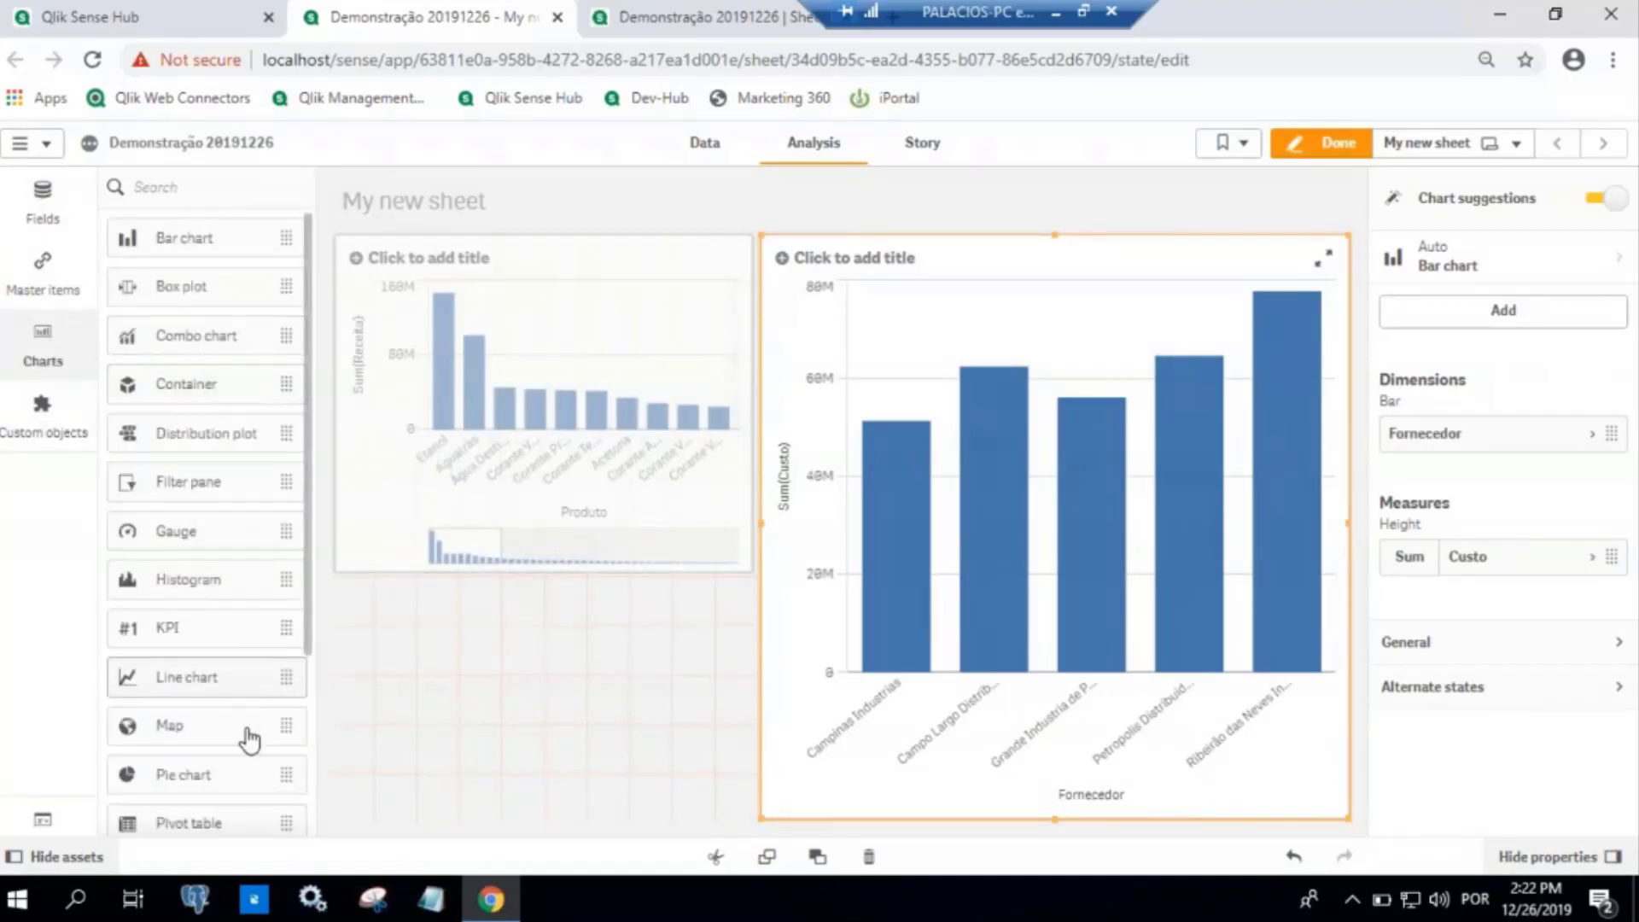
pyautogui.scroll(-2, 248, 739)
pyautogui.moveTo(175, 679); pyautogui.dragTo(1100, 460)
pyautogui.click(939, 524)
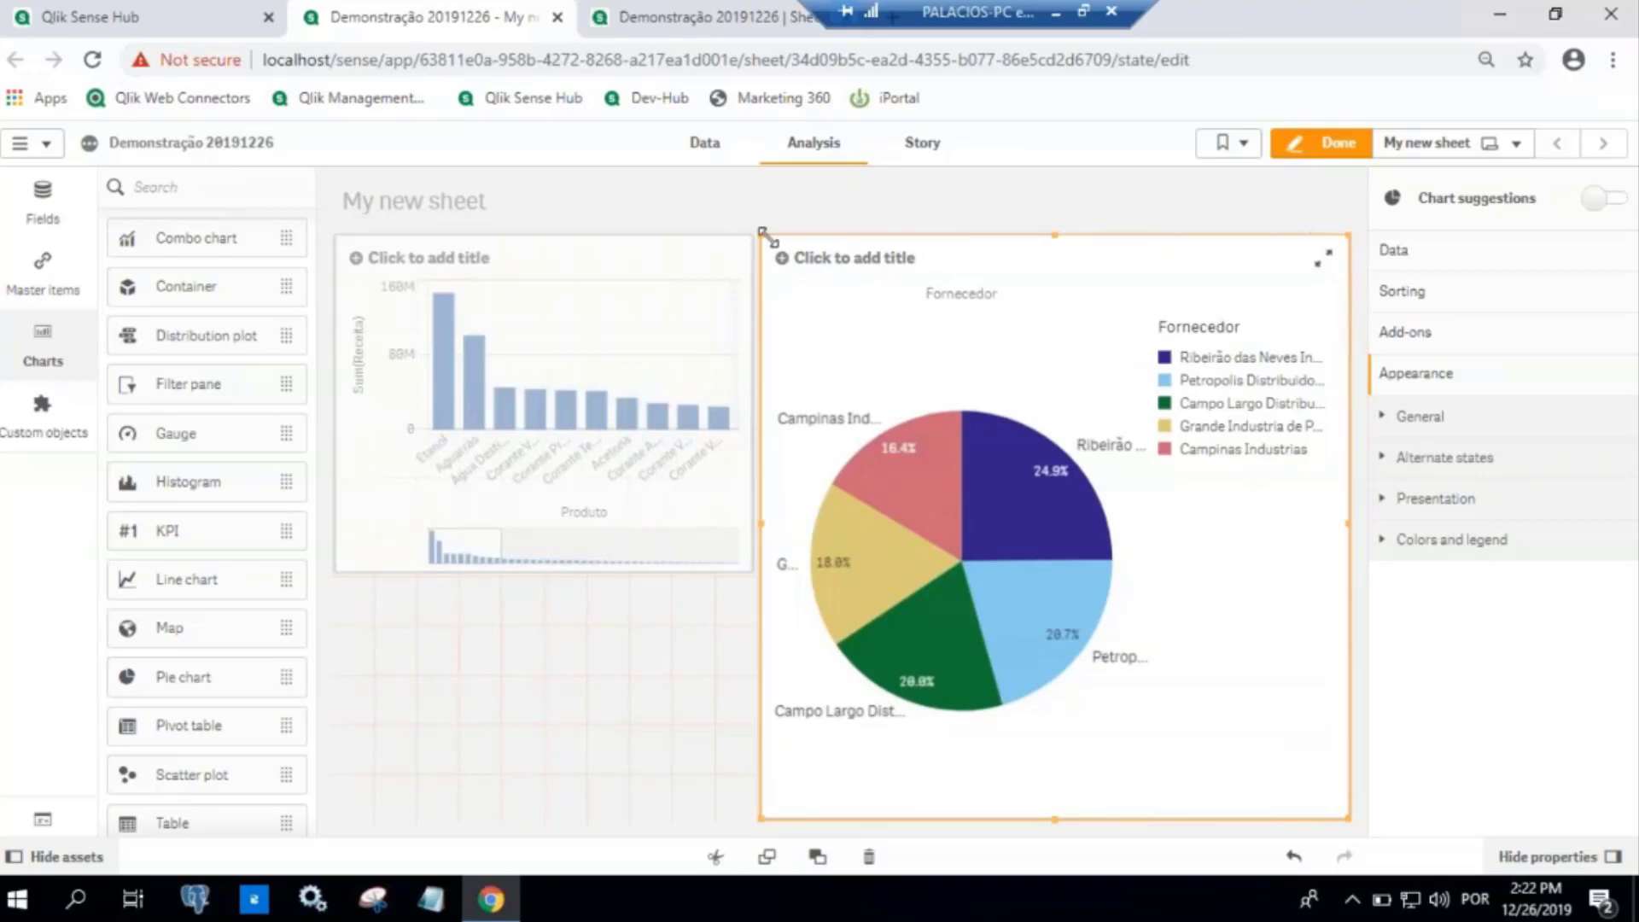
# Narrow the Fornecedor pie chart, then widen the Receita by Produto bar chart to meet it and reduce its height
pyautogui.moveTo(762, 232); pyautogui.dragTo(846, 281)
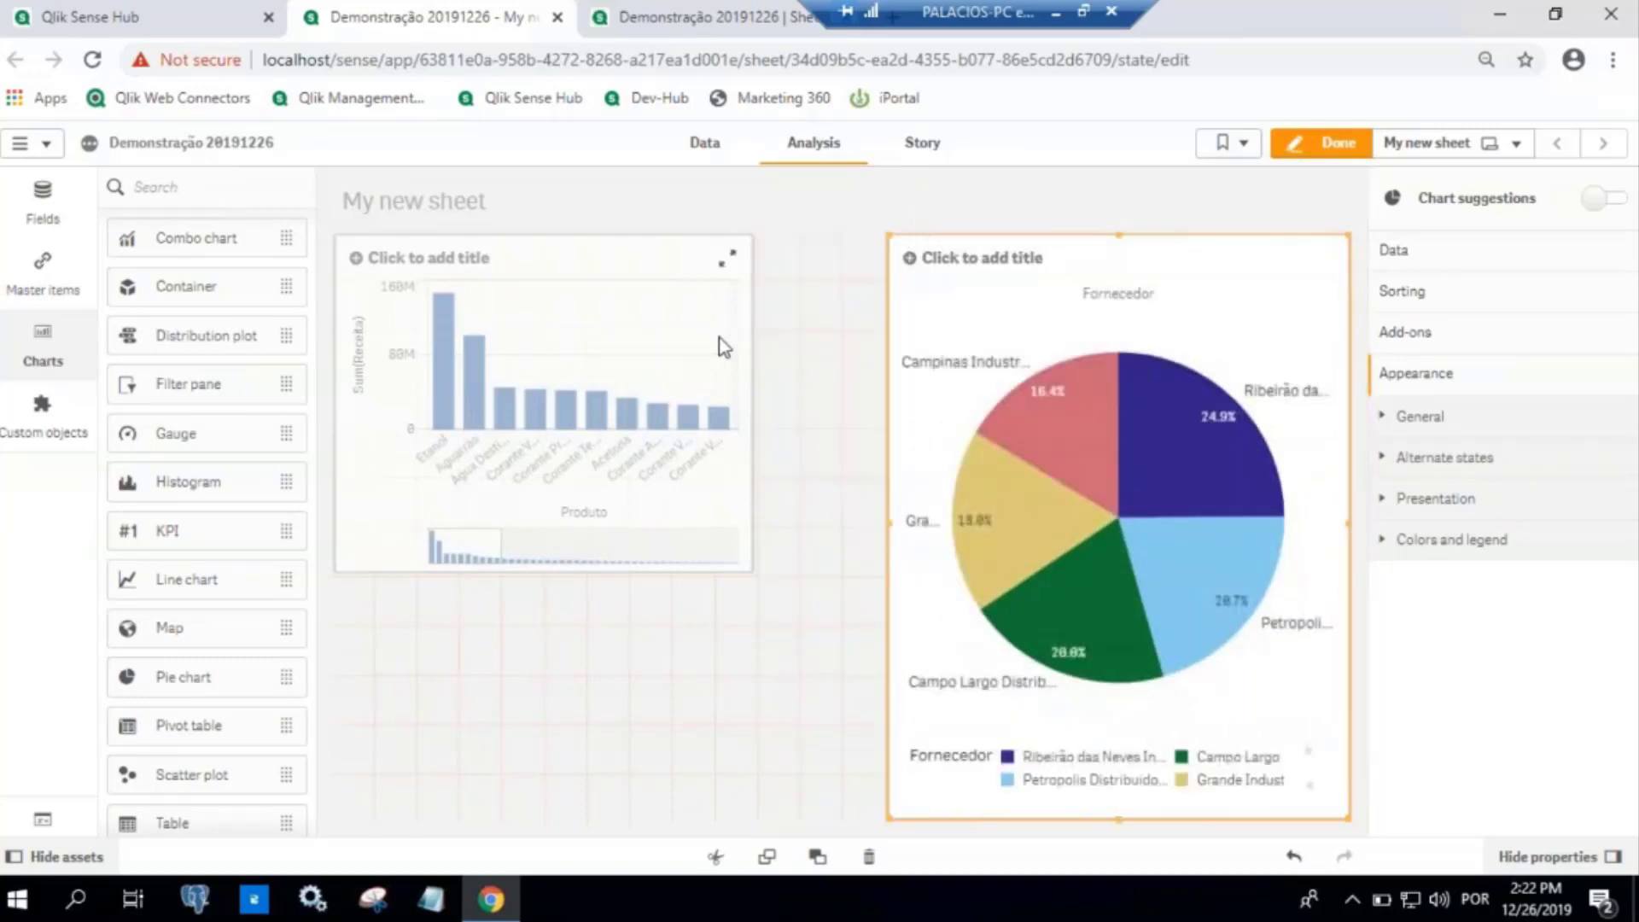
pyautogui.click(724, 360)
pyautogui.moveTo(827, 540); pyautogui.dragTo(882, 523)
# Add an empty line chart in the free area below the Receita by Produto bar chart
pyautogui.scroll(-3, 227, 608)
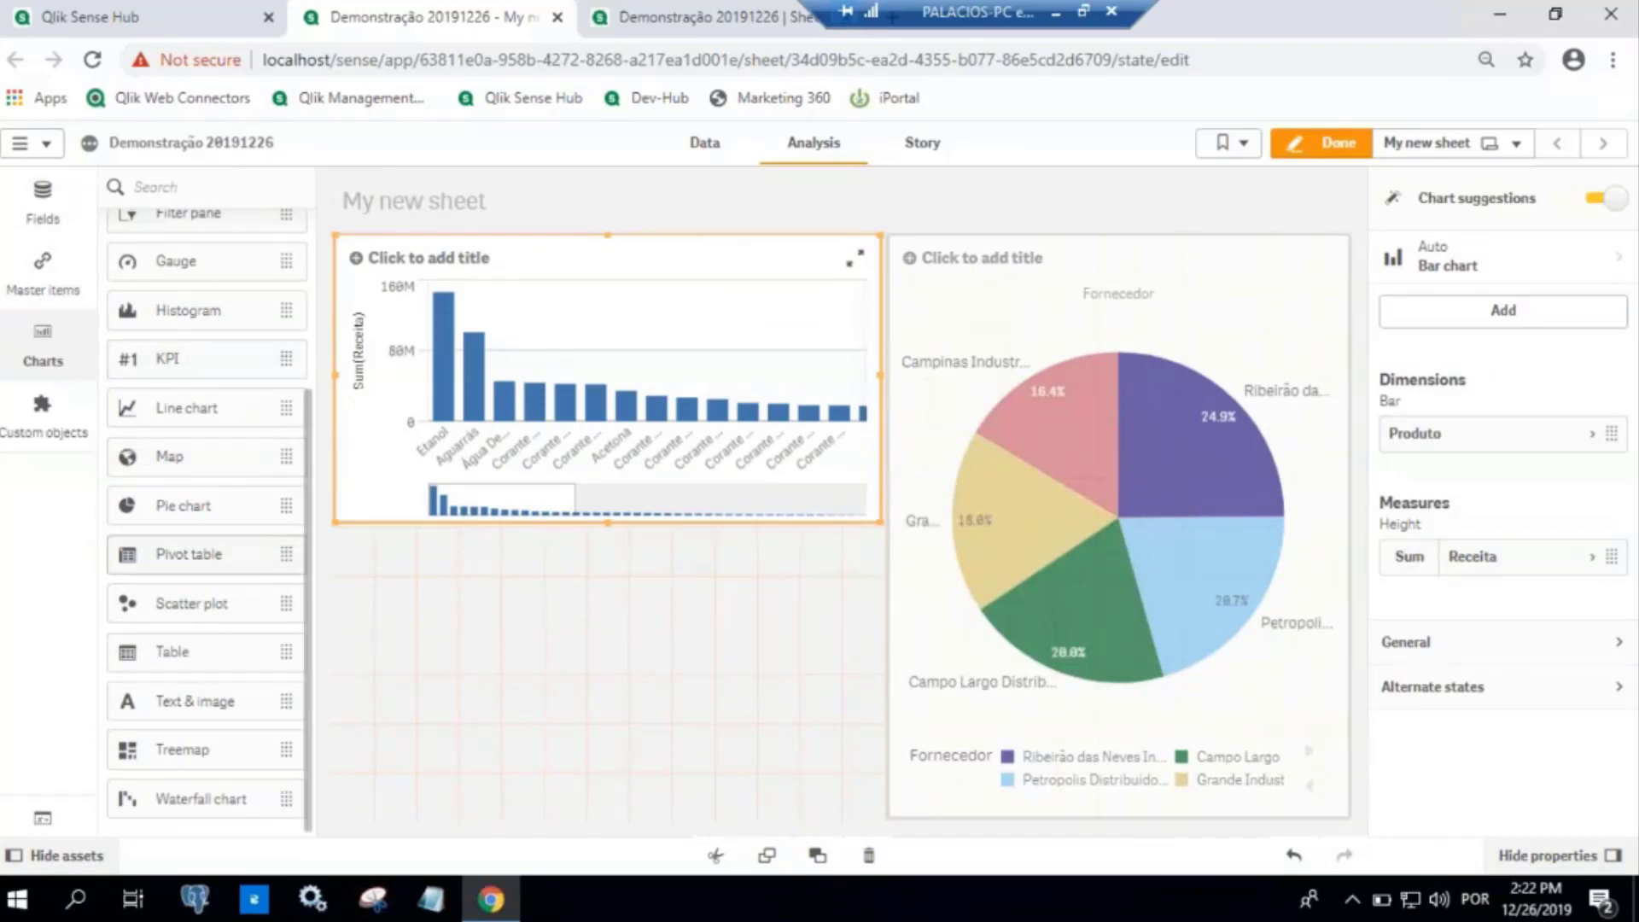
pyautogui.scroll(5, 175, 646)
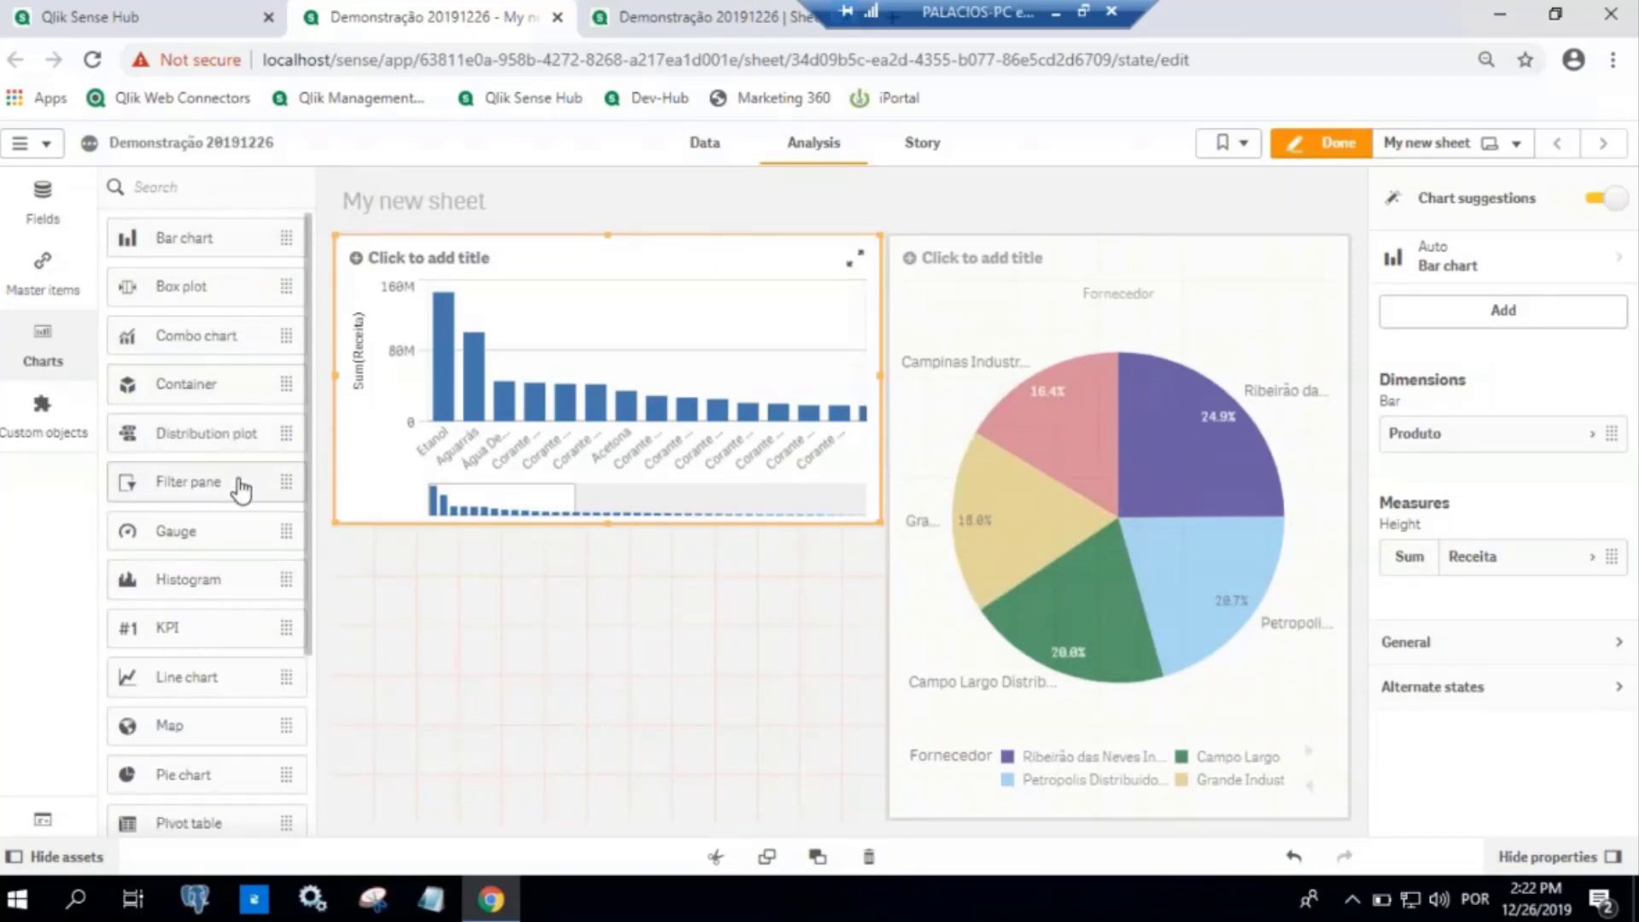
pyautogui.scroll(-2, 255, 468)
pyautogui.scroll(-3, 261, 484)
pyautogui.moveTo(243, 408)
pyautogui.mouseDown()
pyautogui.moveTo(242, 444)
pyautogui.moveTo(663, 693)
pyautogui.mouseUp()
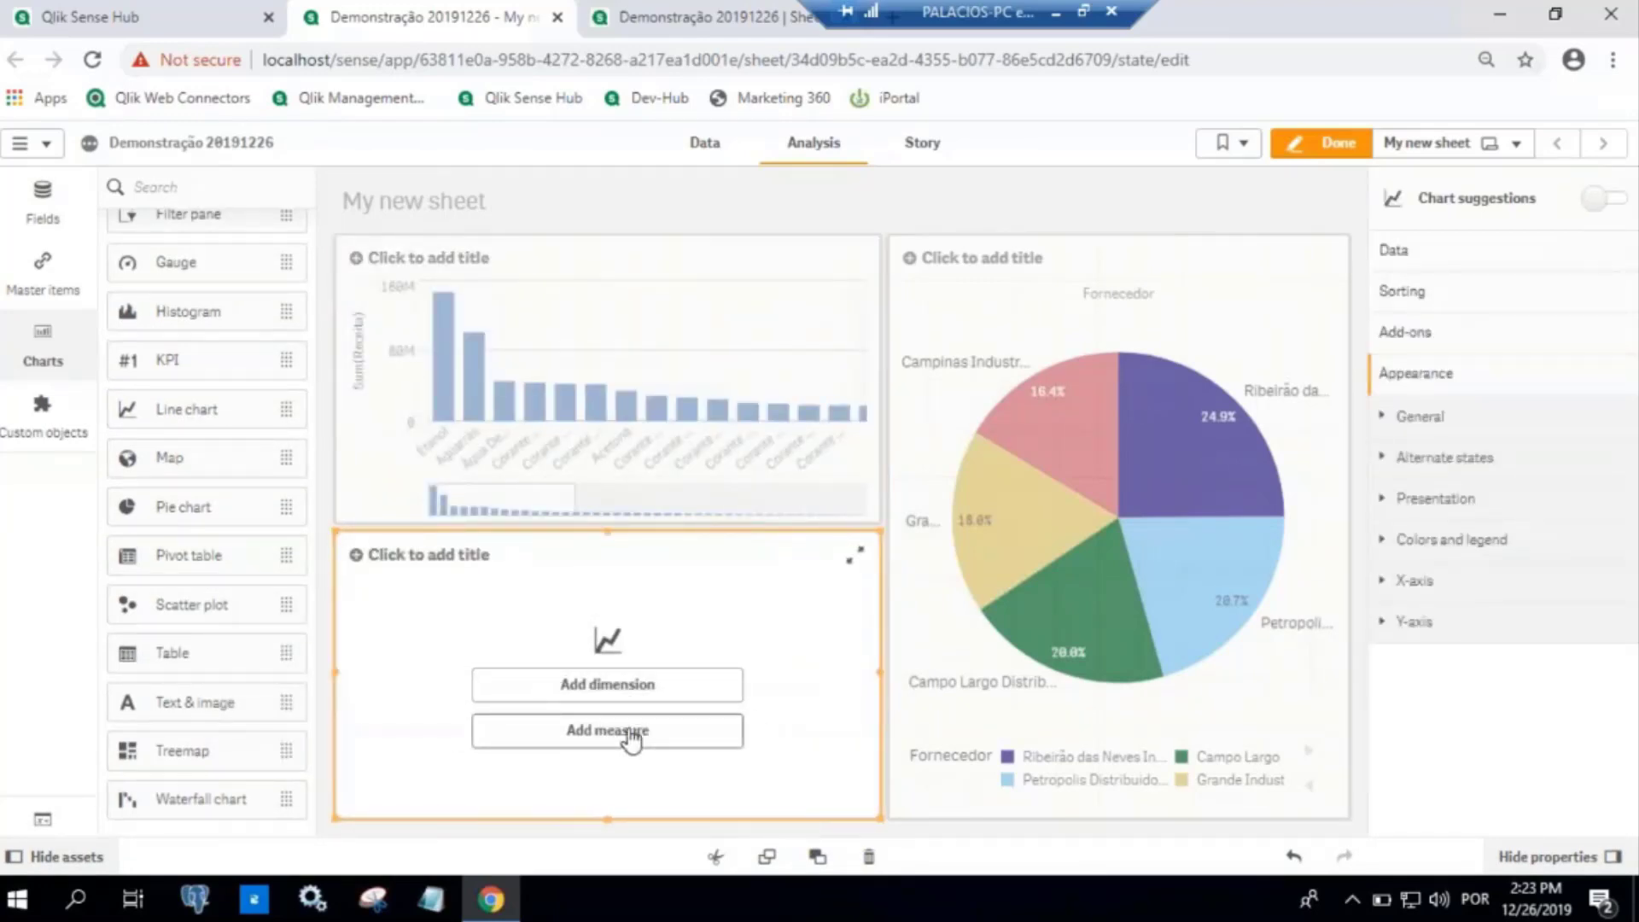
# Add DataEmissao.Year as the line chart's dimension
pyautogui.click(622, 696)
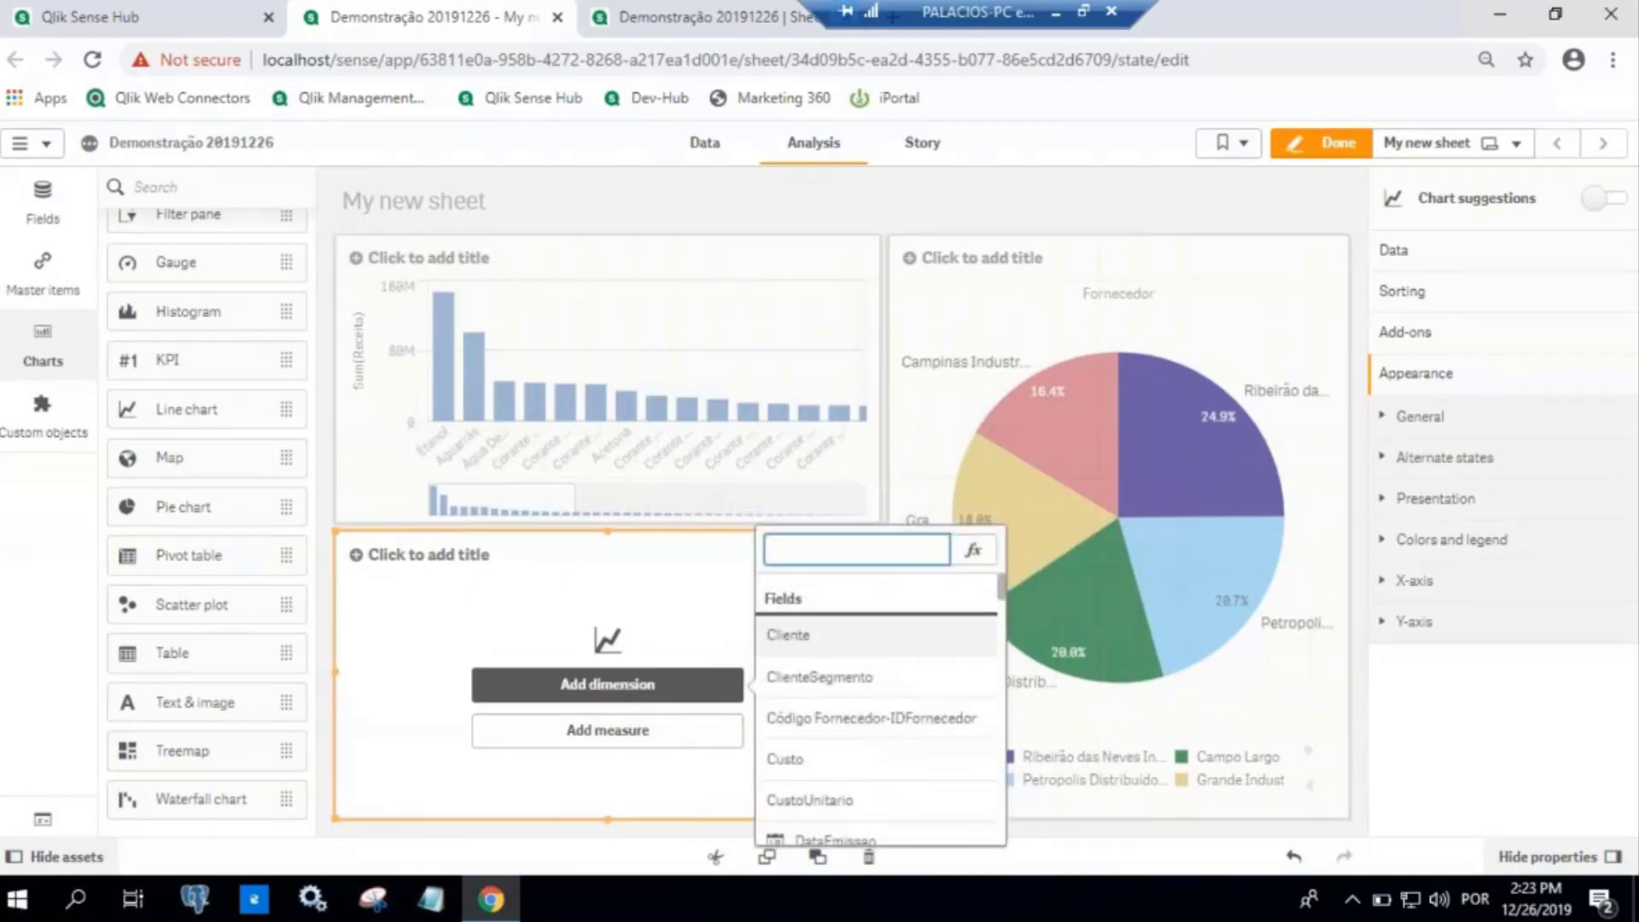
pyautogui.write('ano')
pyautogui.press('BackSpace')
pyautogui.press('BackSpace')
pyautogui.press('BackSpace')
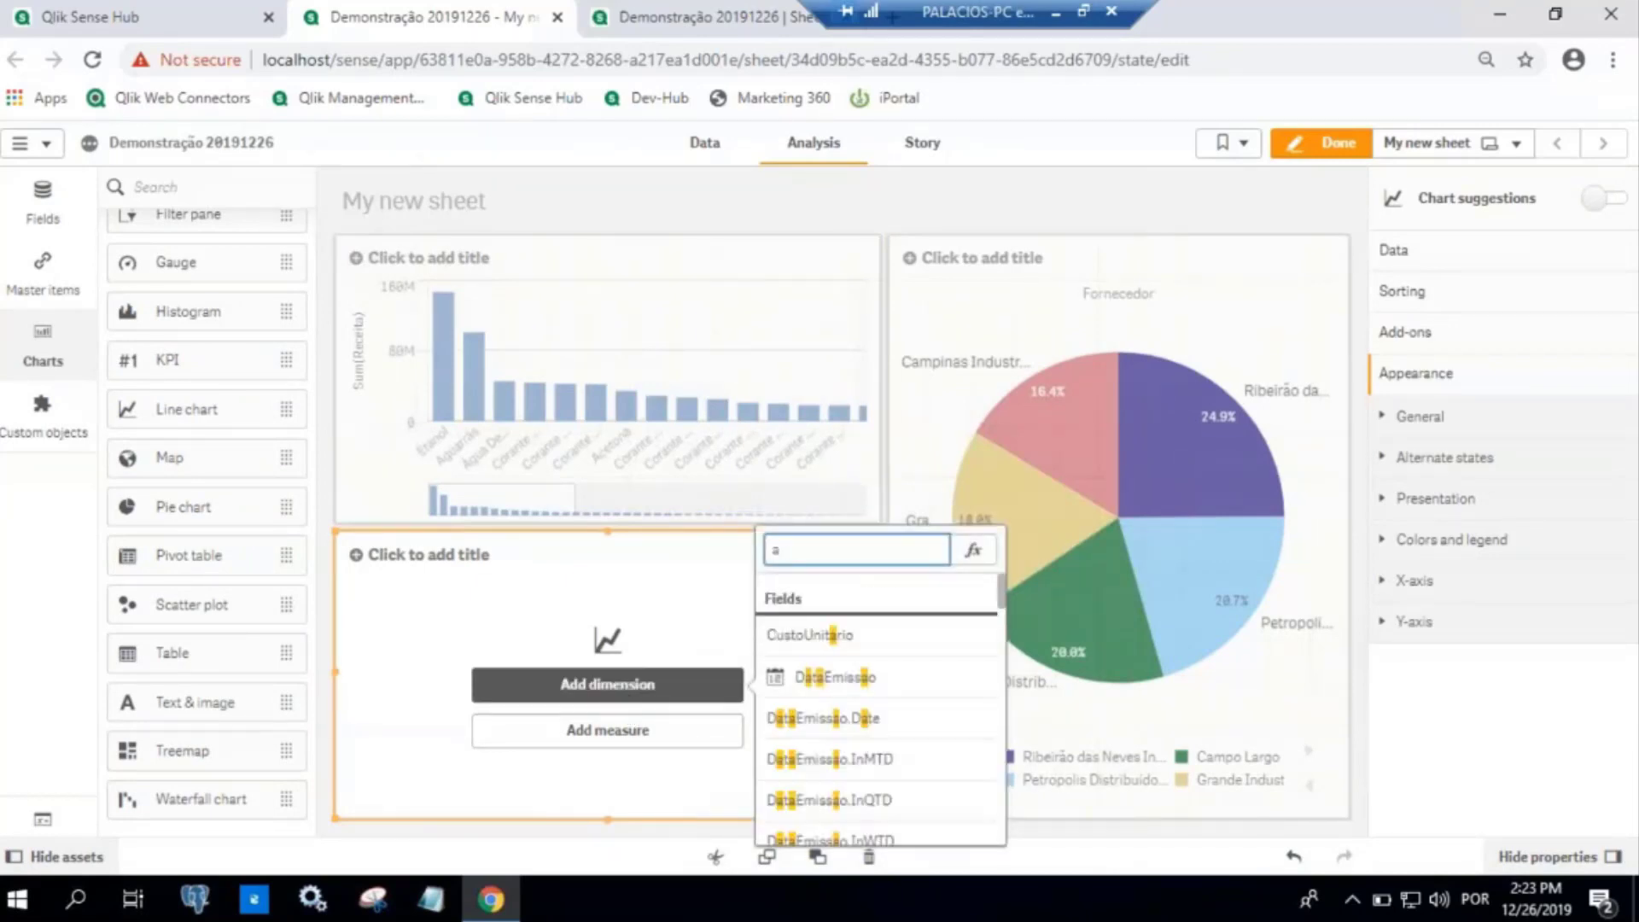
pyautogui.write('yea')
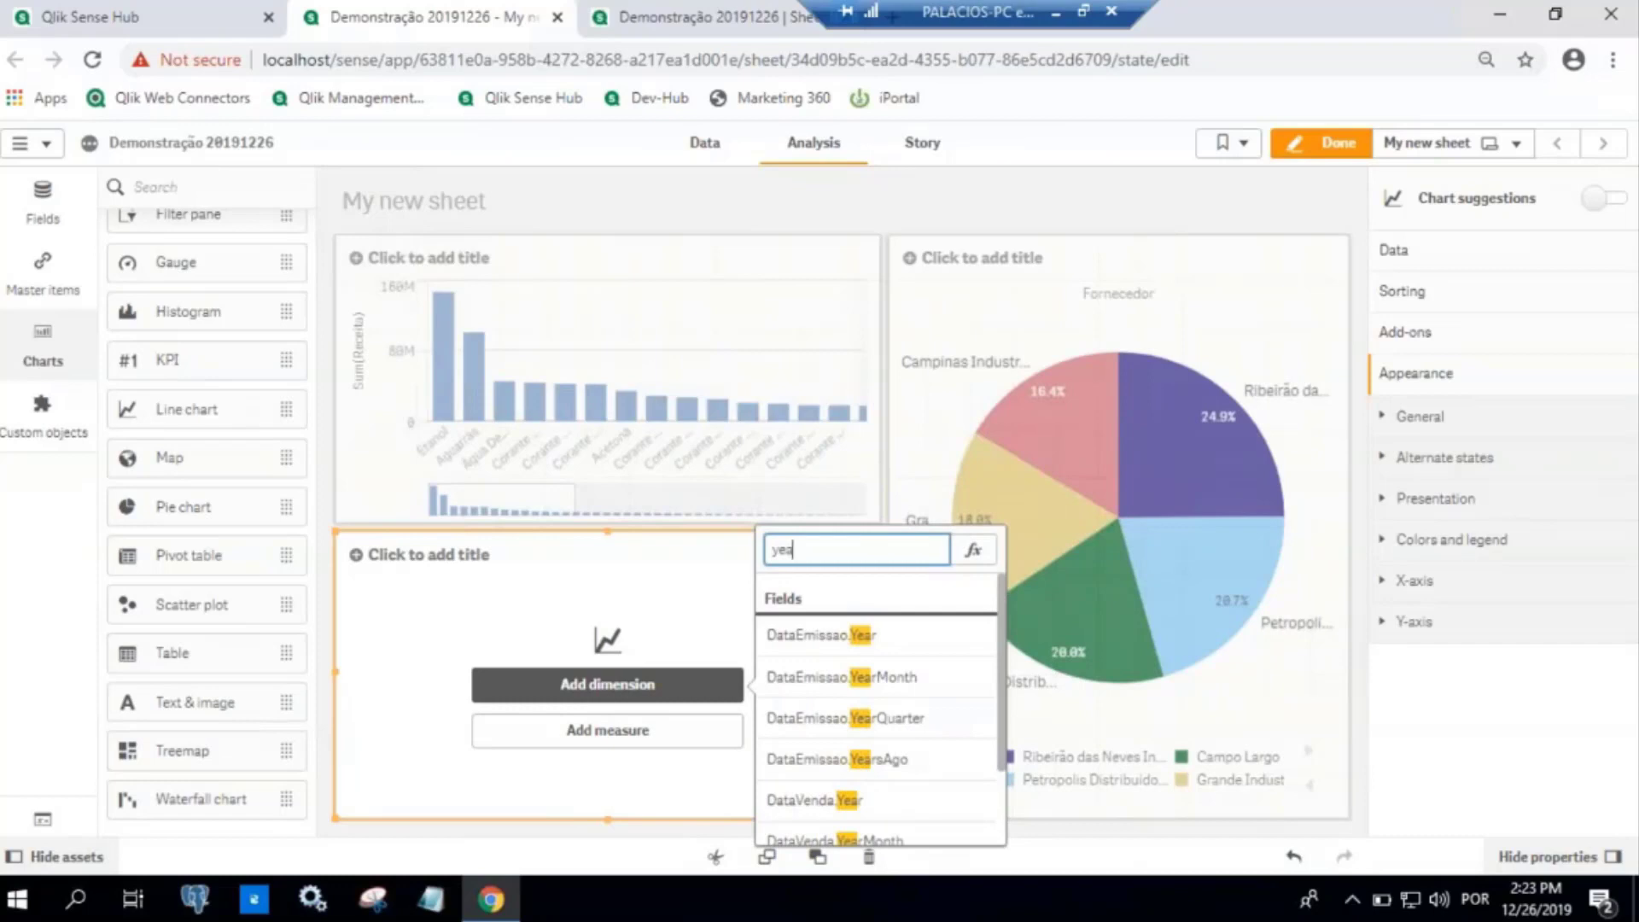
pyautogui.click(902, 636)
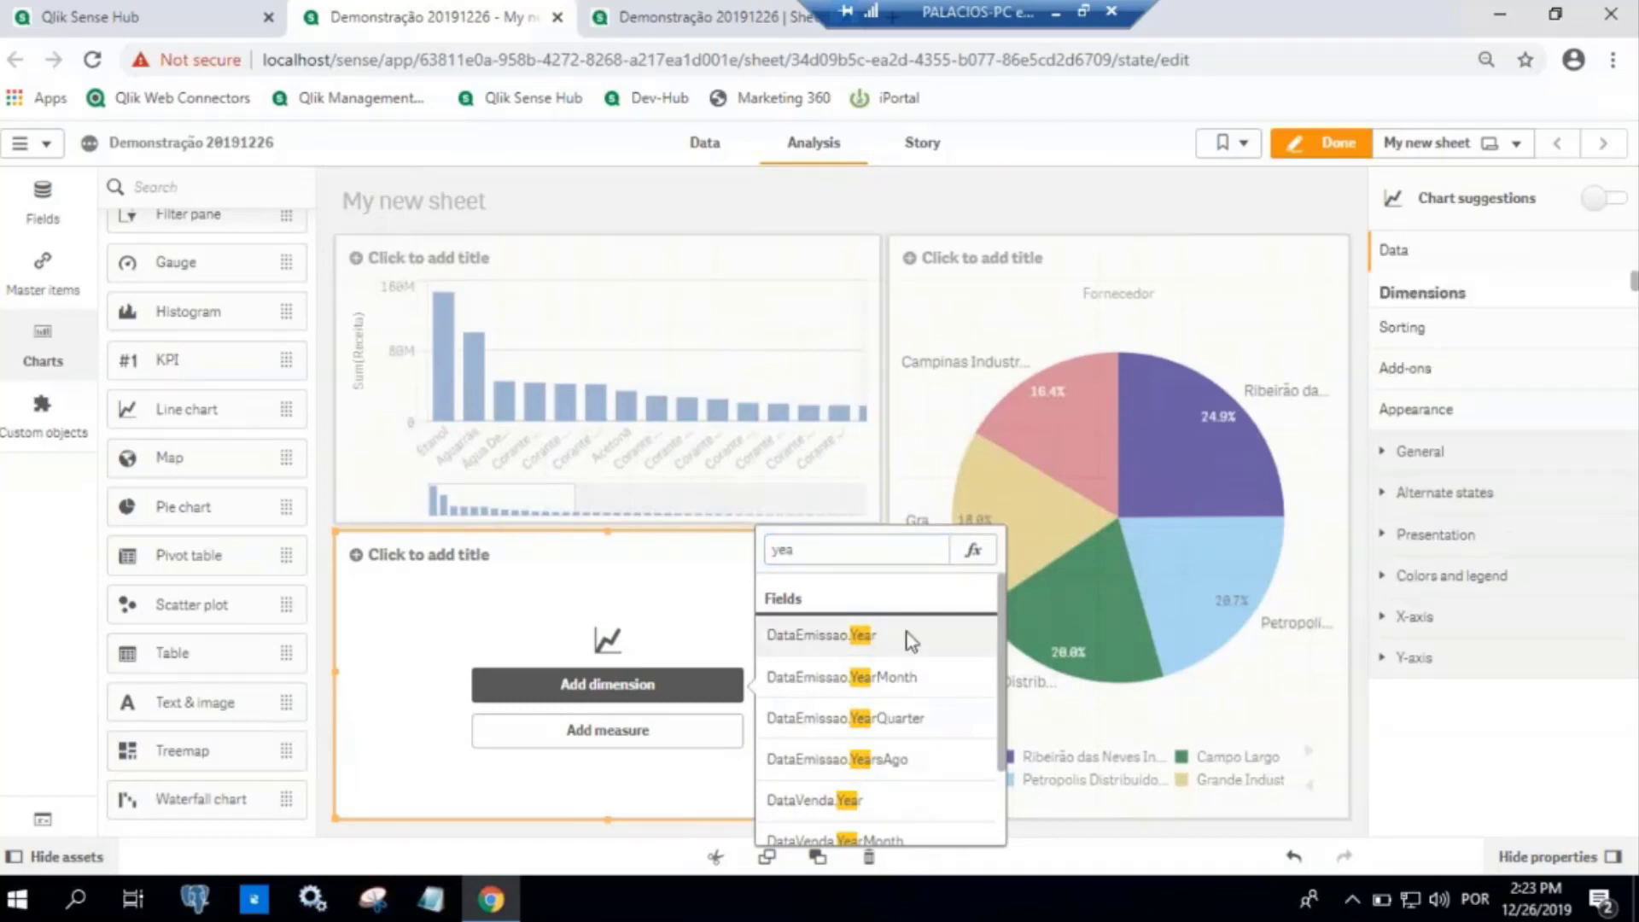
# Add Sum(CustoUnitario) as the line chart's measure
pyautogui.click(583, 738)
pyautogui.scroll(-1, 943, 707)
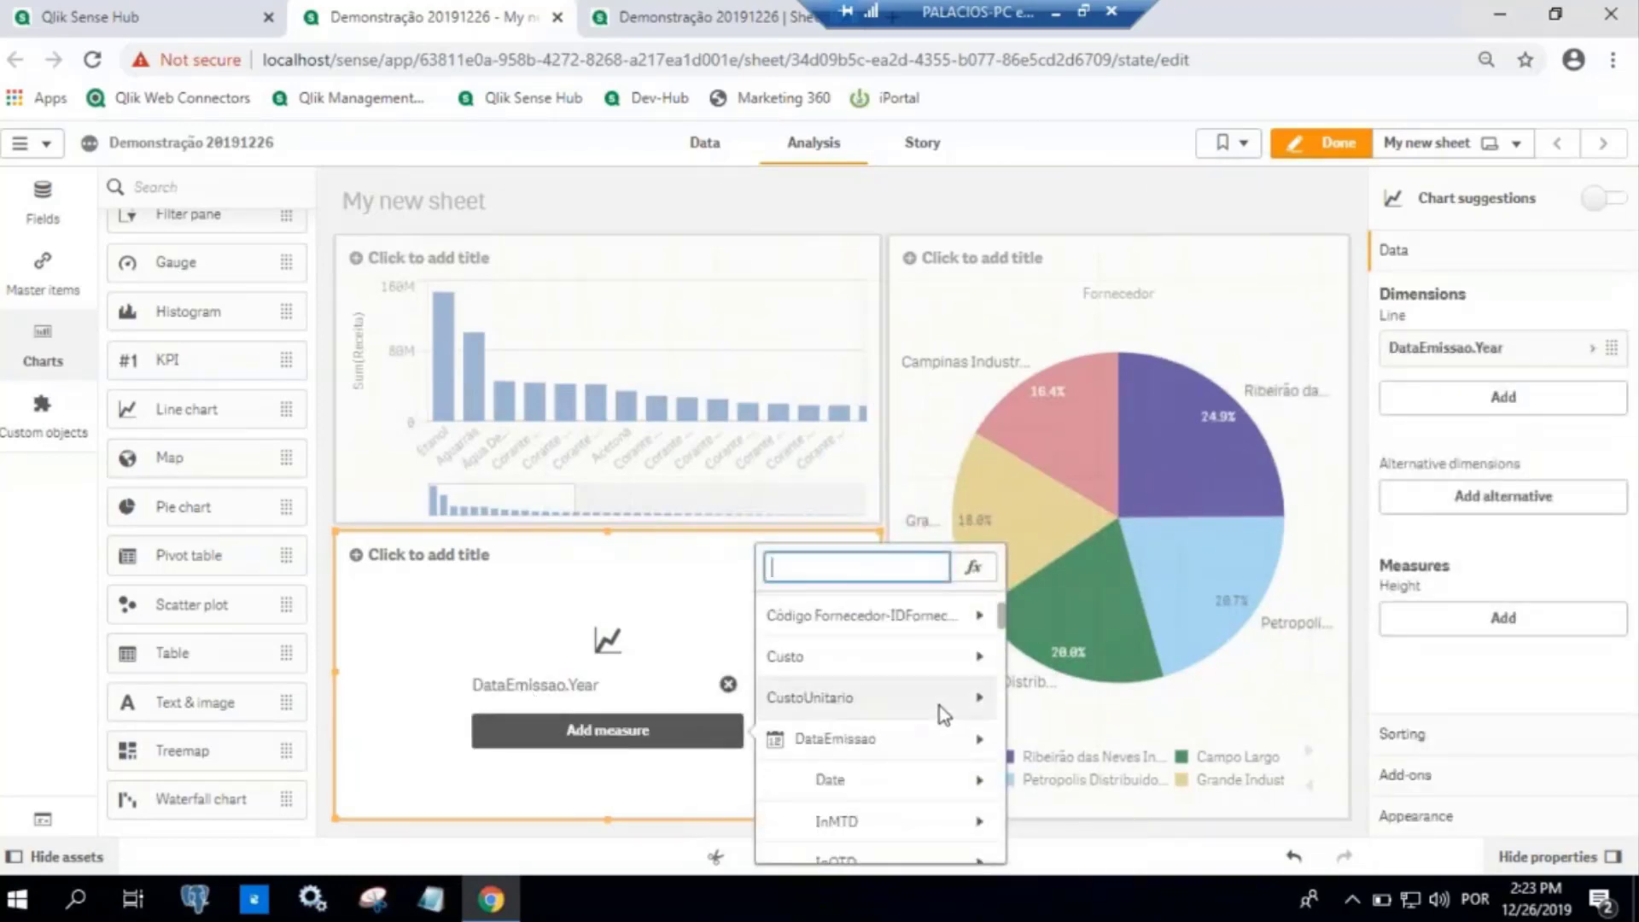
pyautogui.click(939, 698)
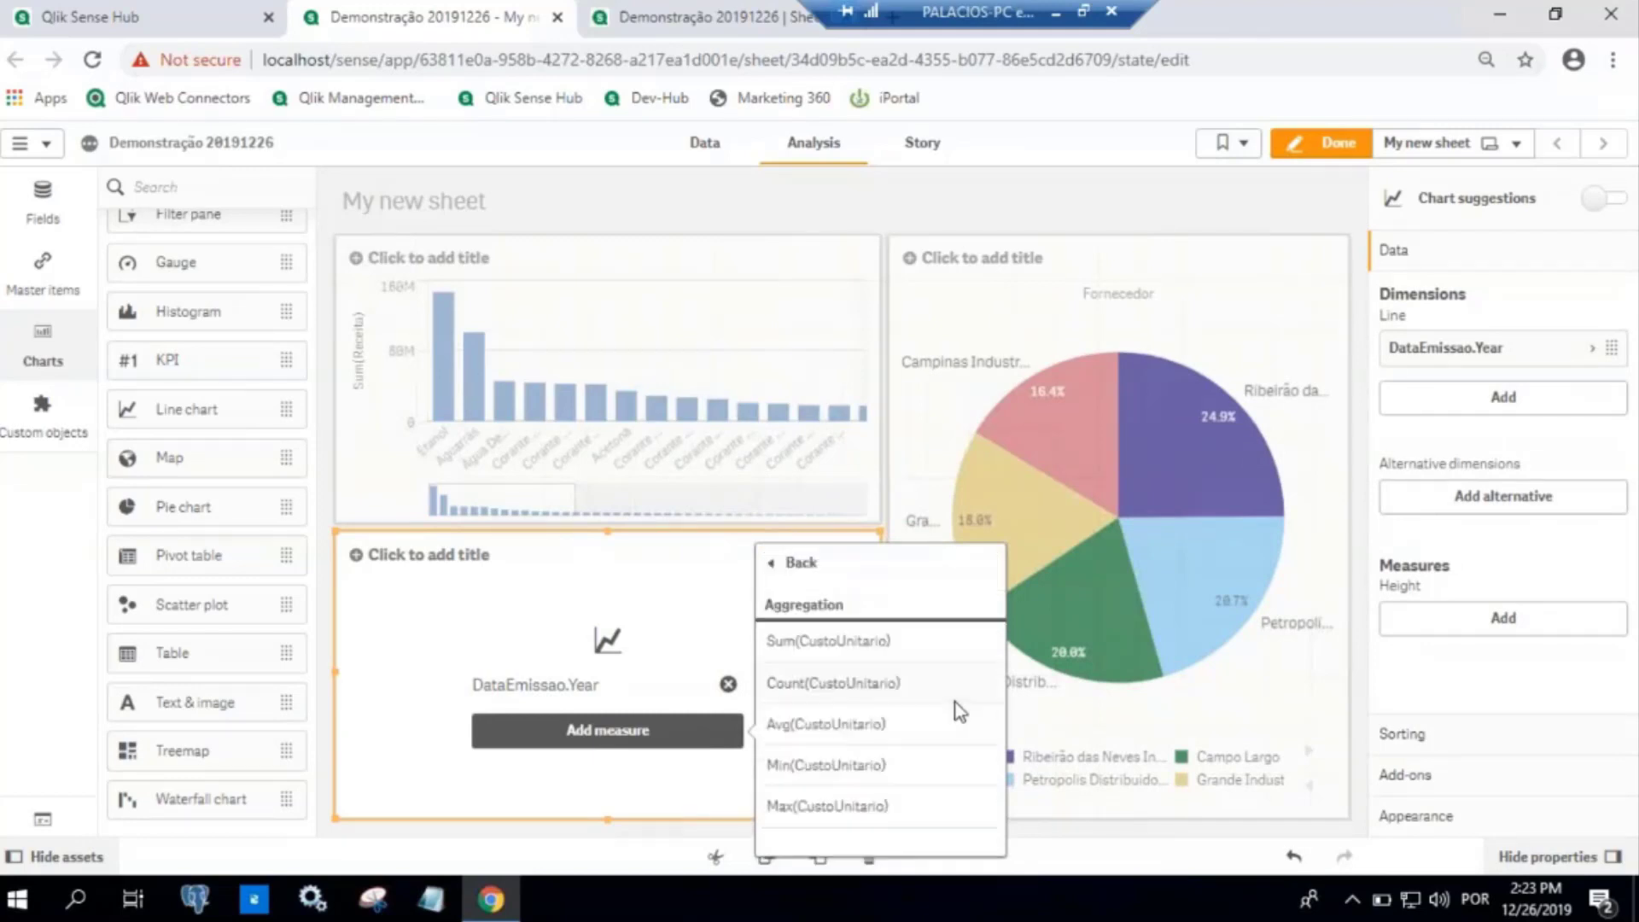
pyautogui.click(793, 654)
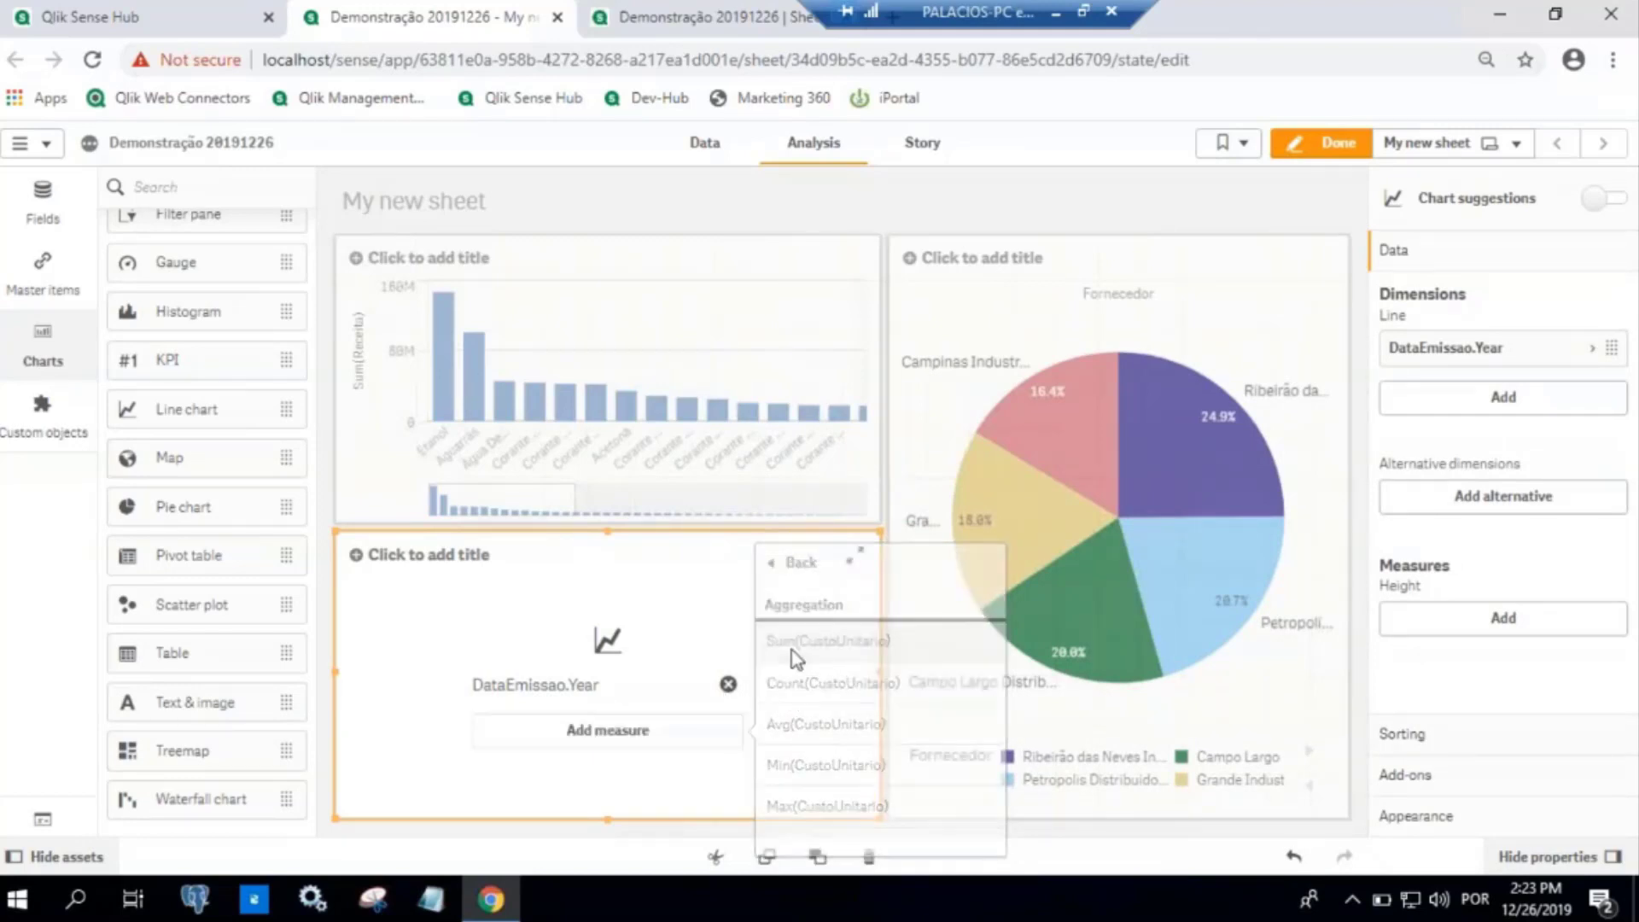
# Finish editing the sheet and generate automatic insights from the app's data with the insight advisor
pyautogui.click(1308, 147)
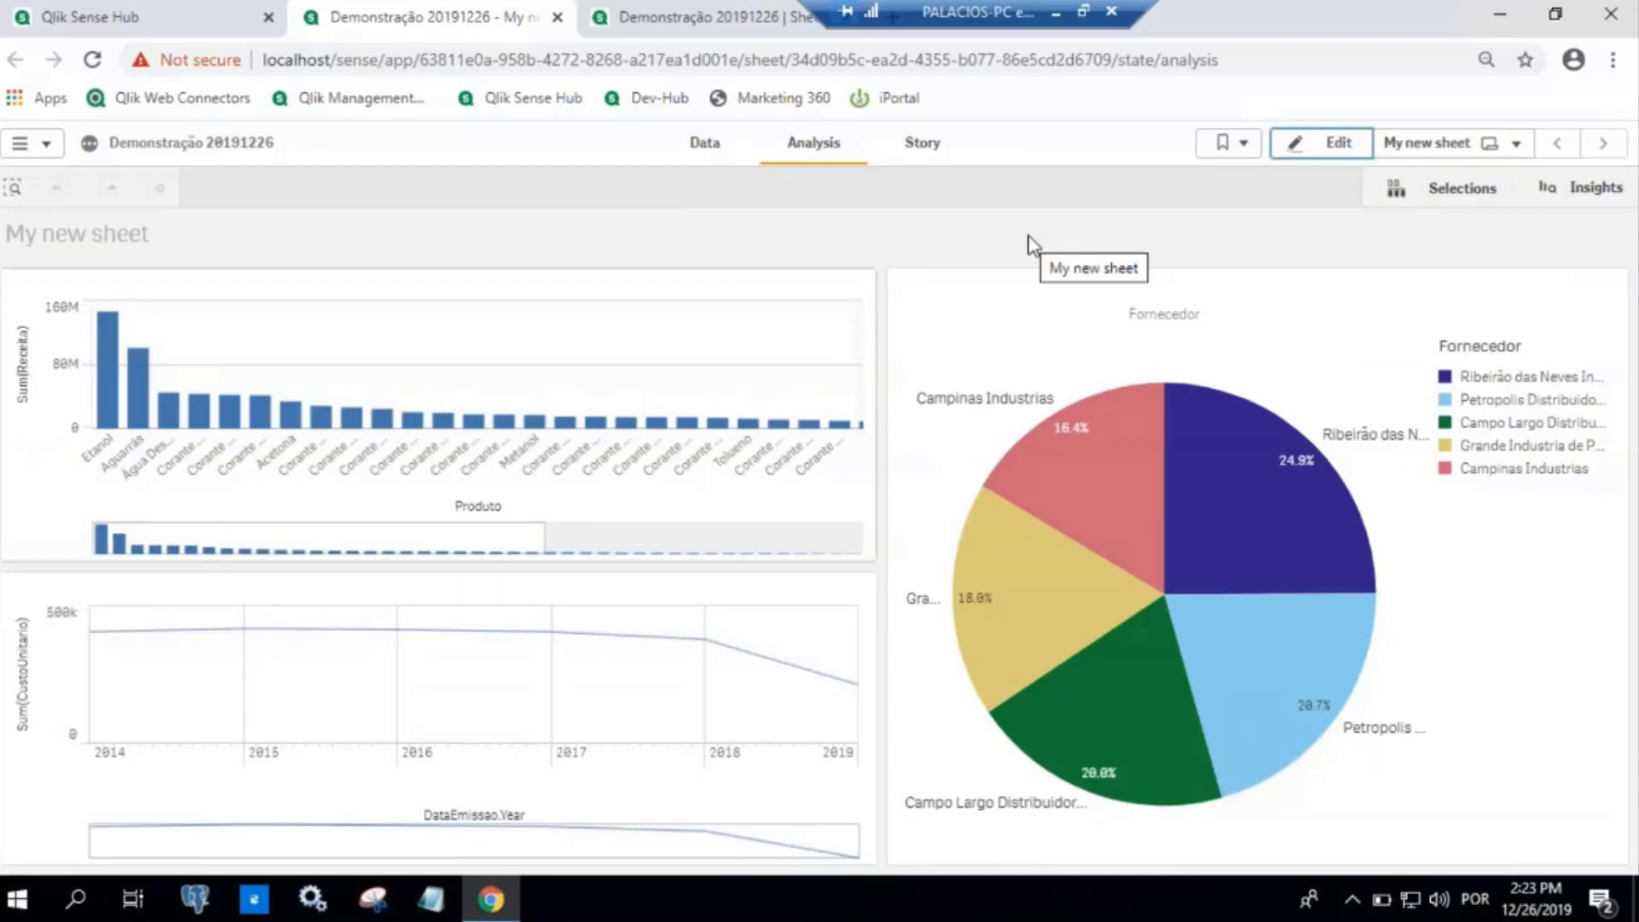
pyautogui.click(1329, 154)
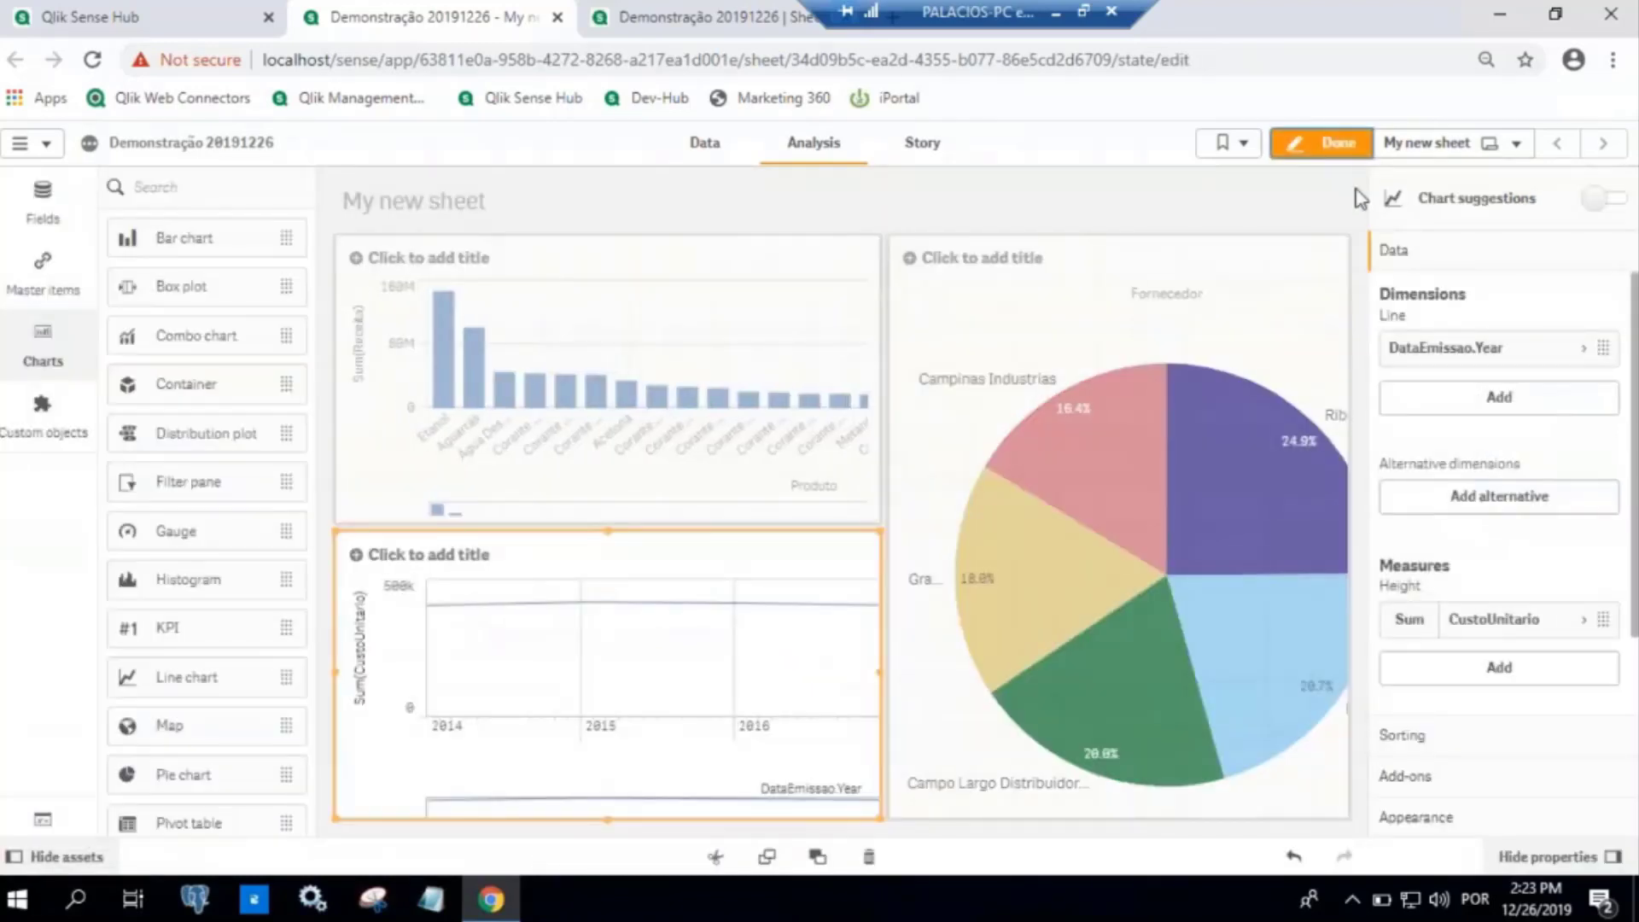
pyautogui.click(1329, 143)
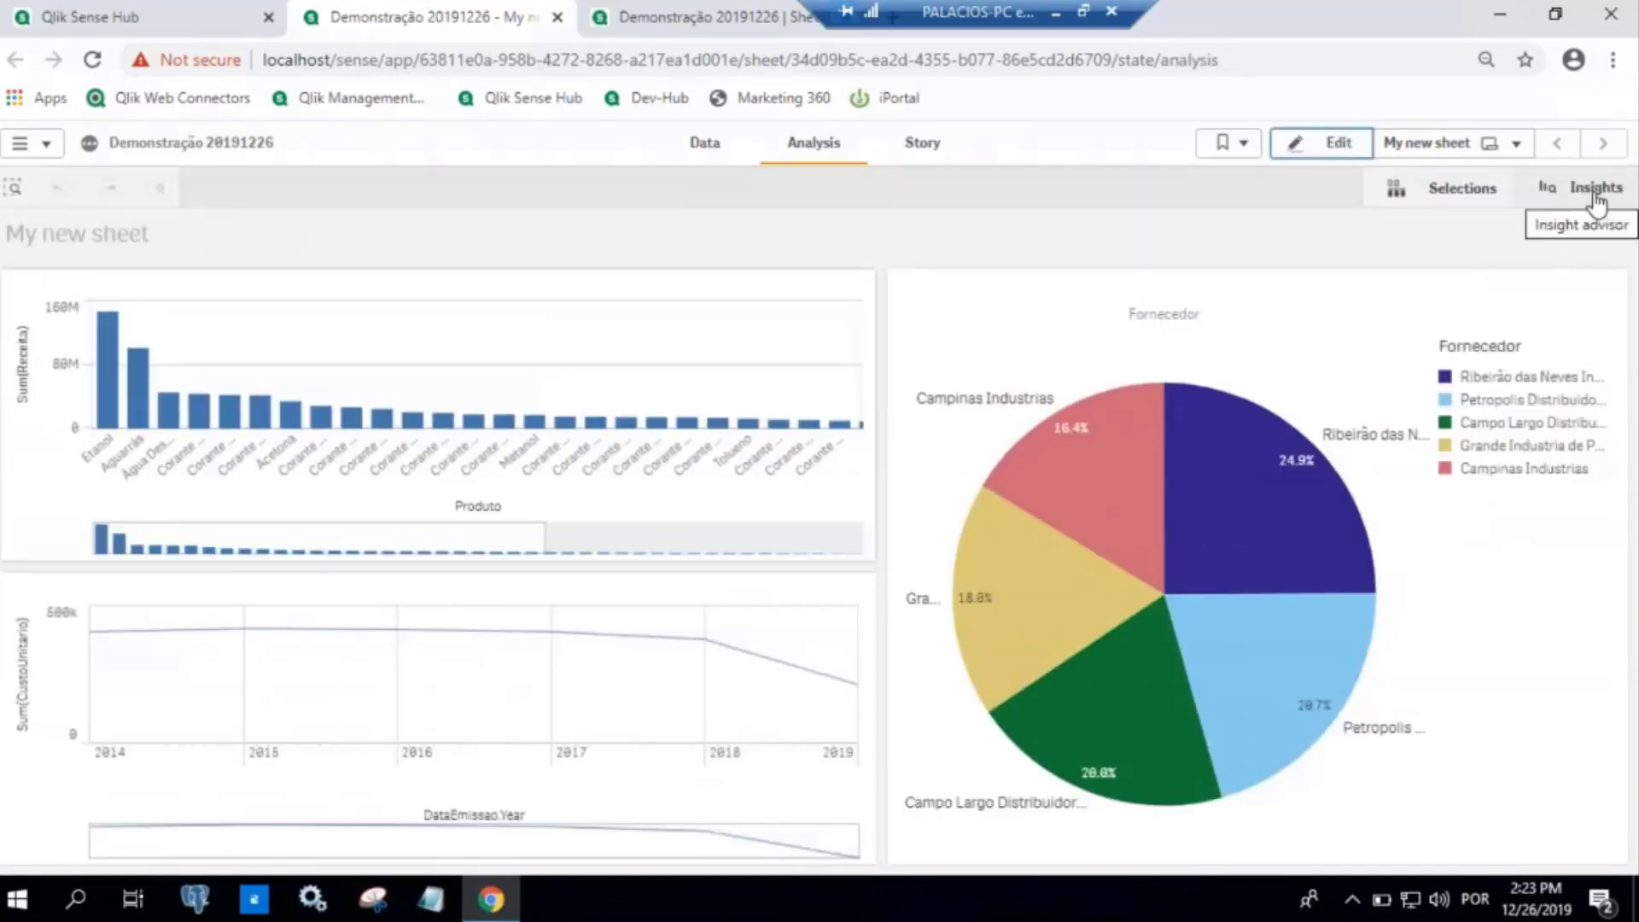
pyautogui.click(1597, 189)
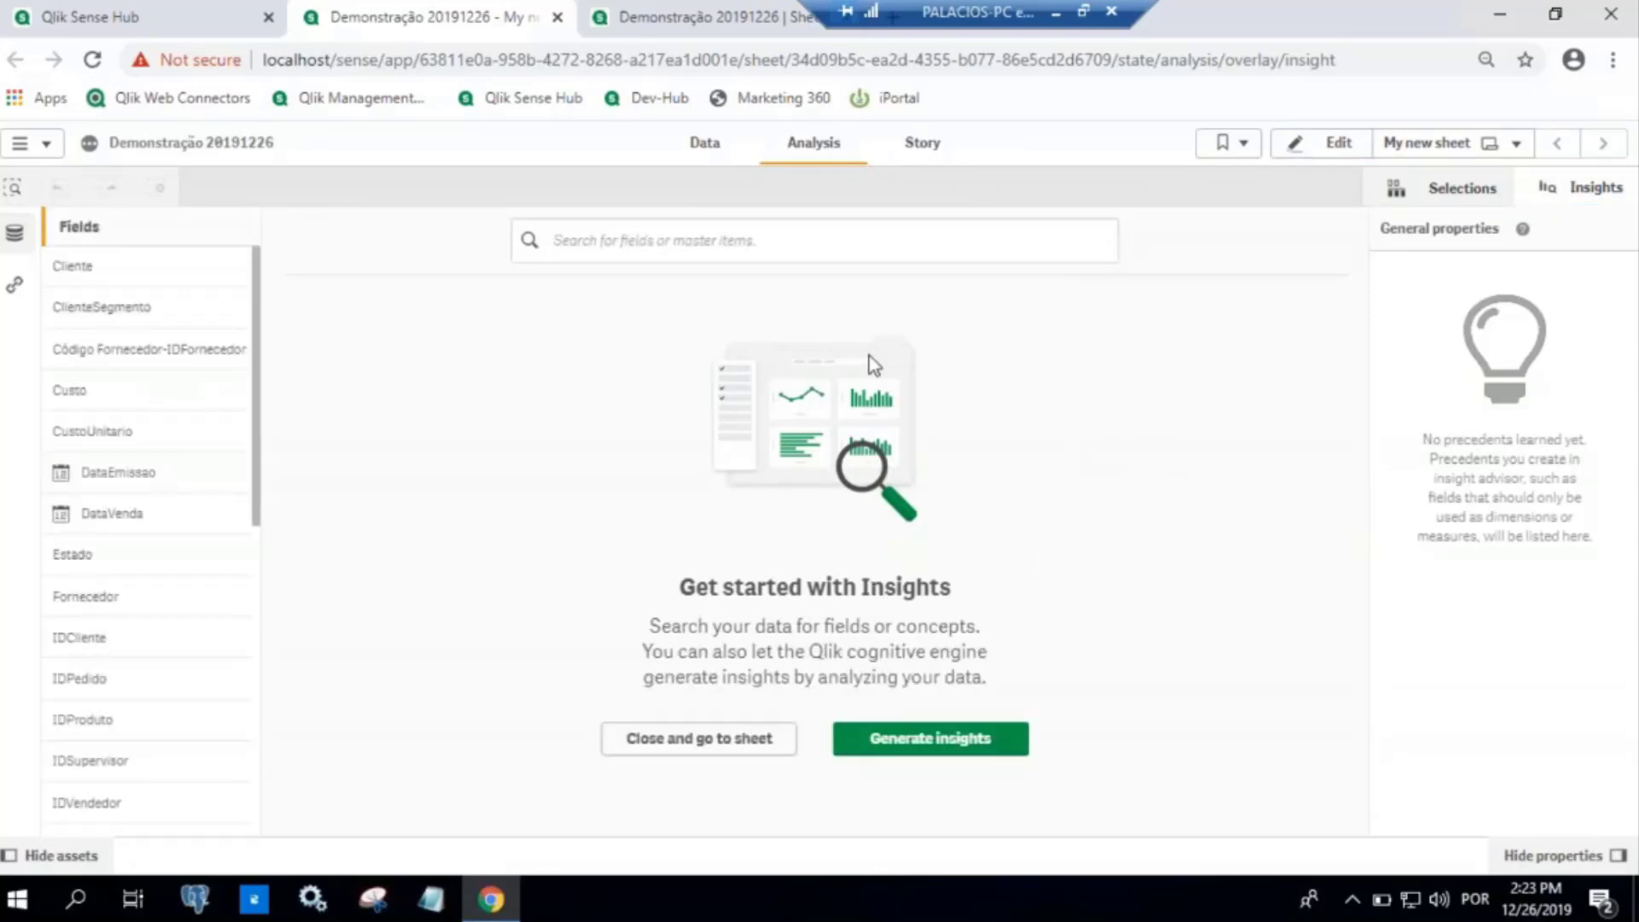
pyautogui.click(907, 755)
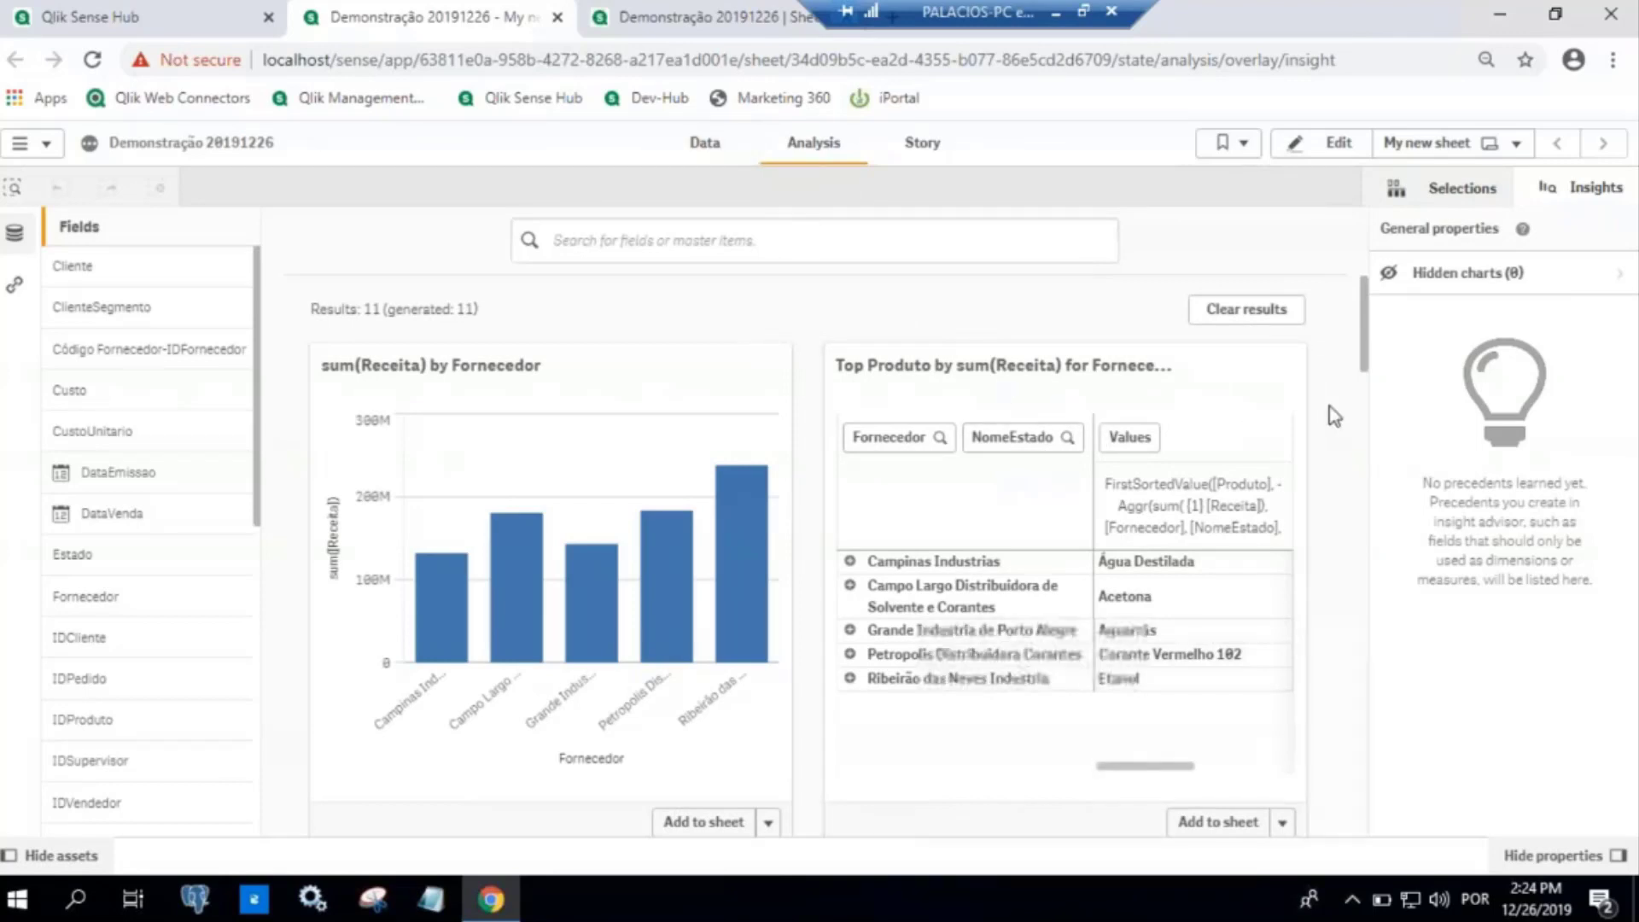
# Examine the charts suggested by the insight advisor, including the map, treemaps and year-to-date comparison
pyautogui.scroll(-1, 1332, 414)
pyautogui.scroll(-1, 1314, 420)
pyautogui.scroll(-2, 1314, 440)
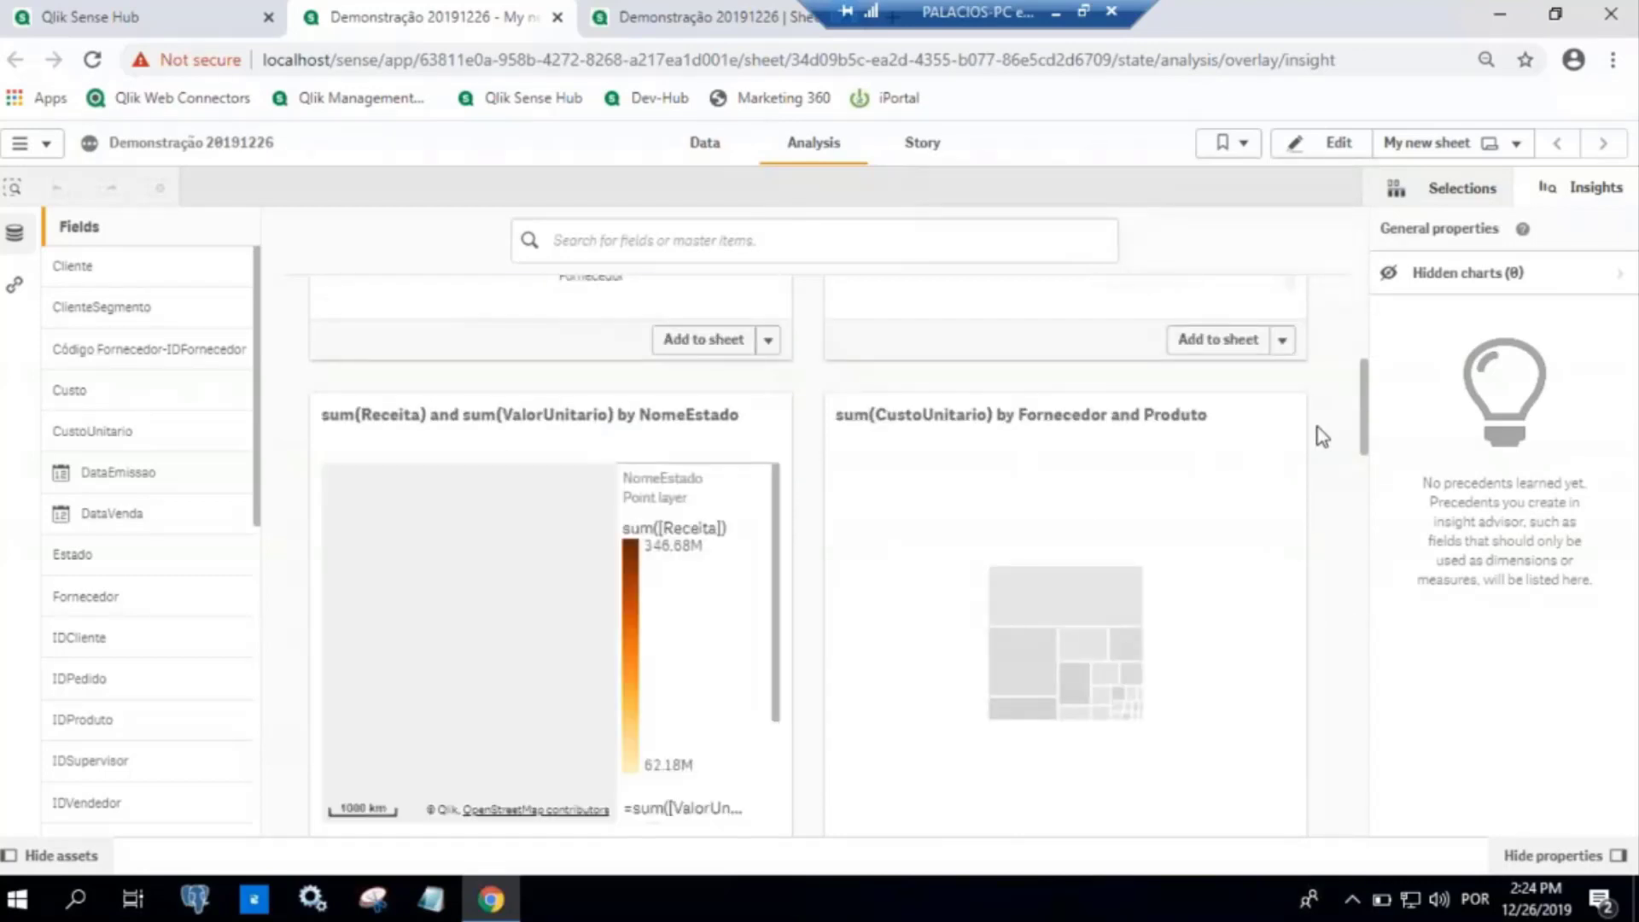
pyautogui.scroll(-2, 1326, 428)
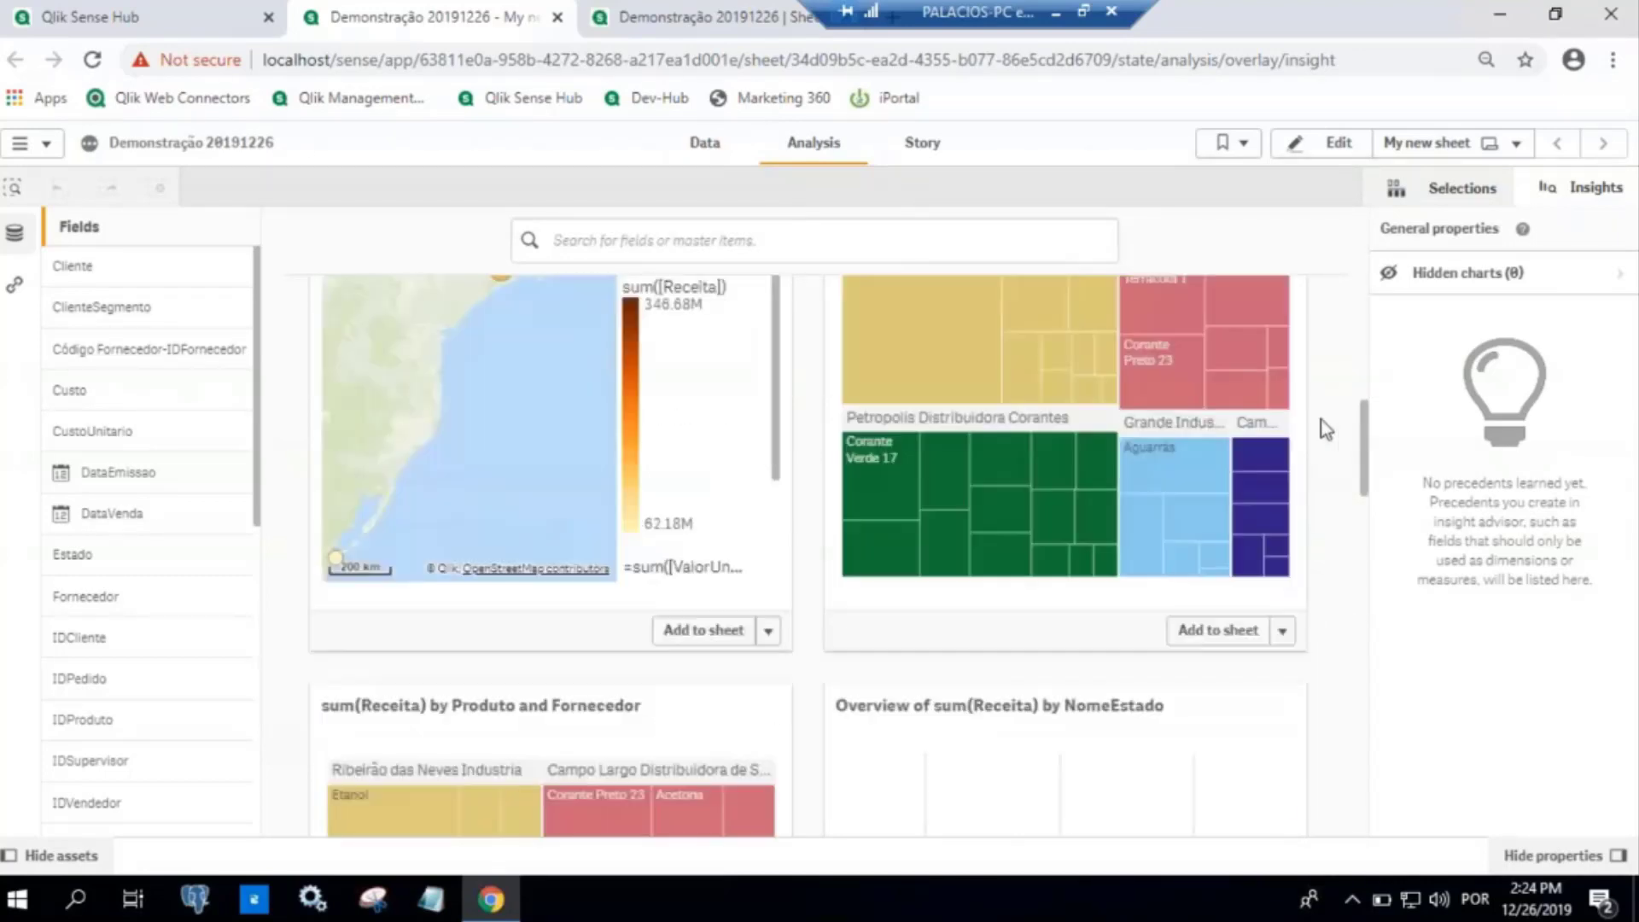
pyautogui.scroll(-4, 1321, 427)
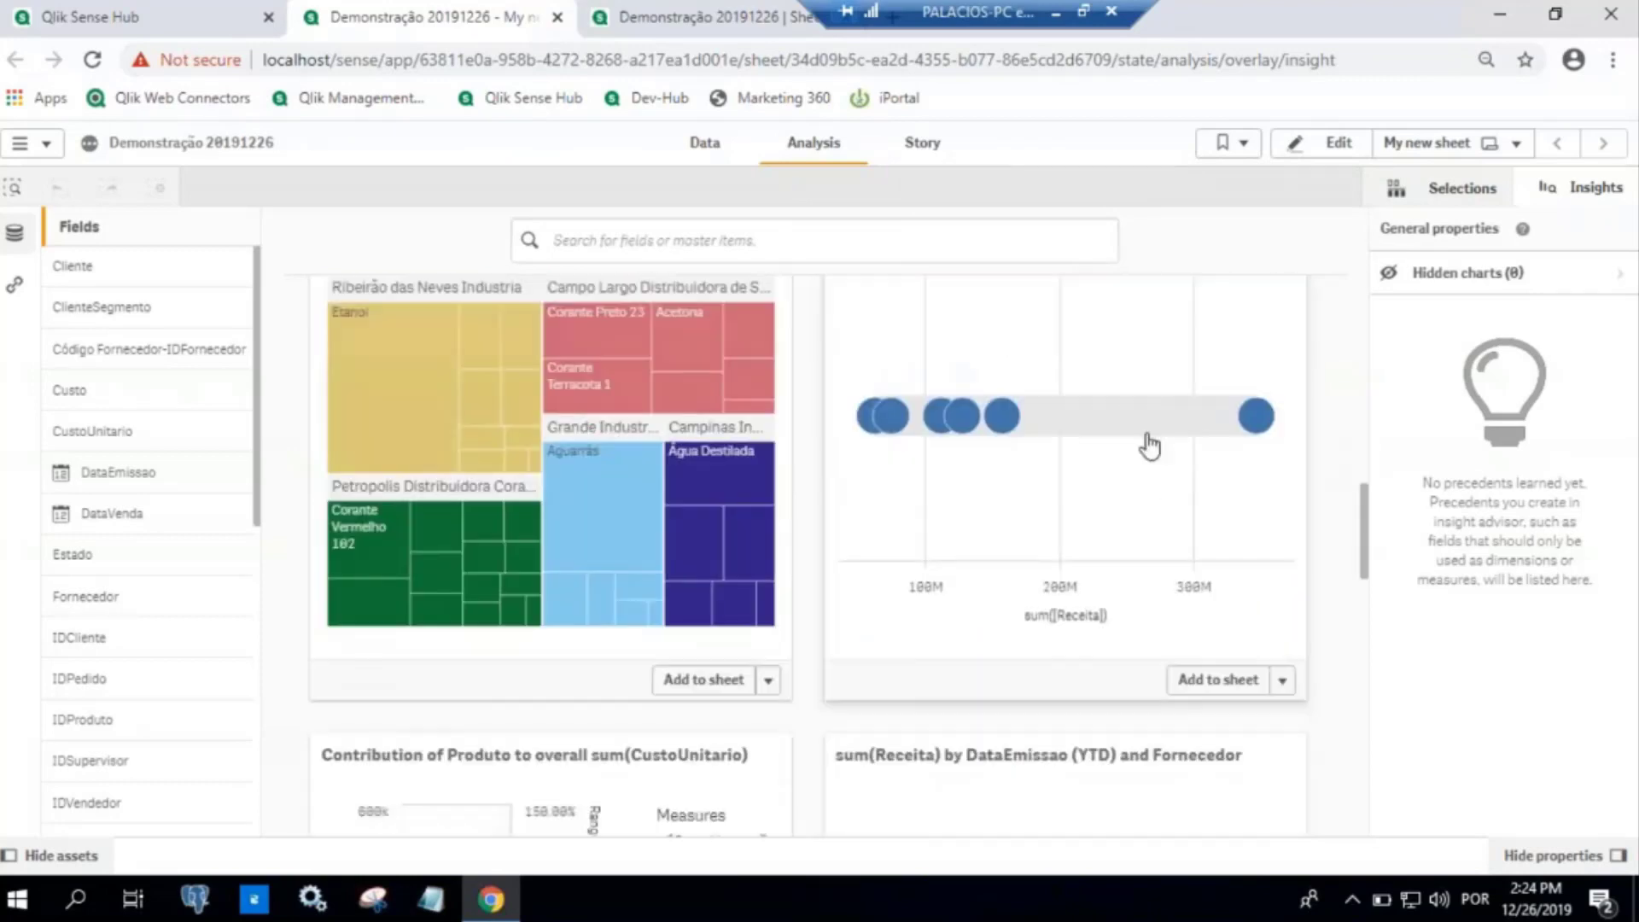
pyautogui.scroll(-2, 1119, 392)
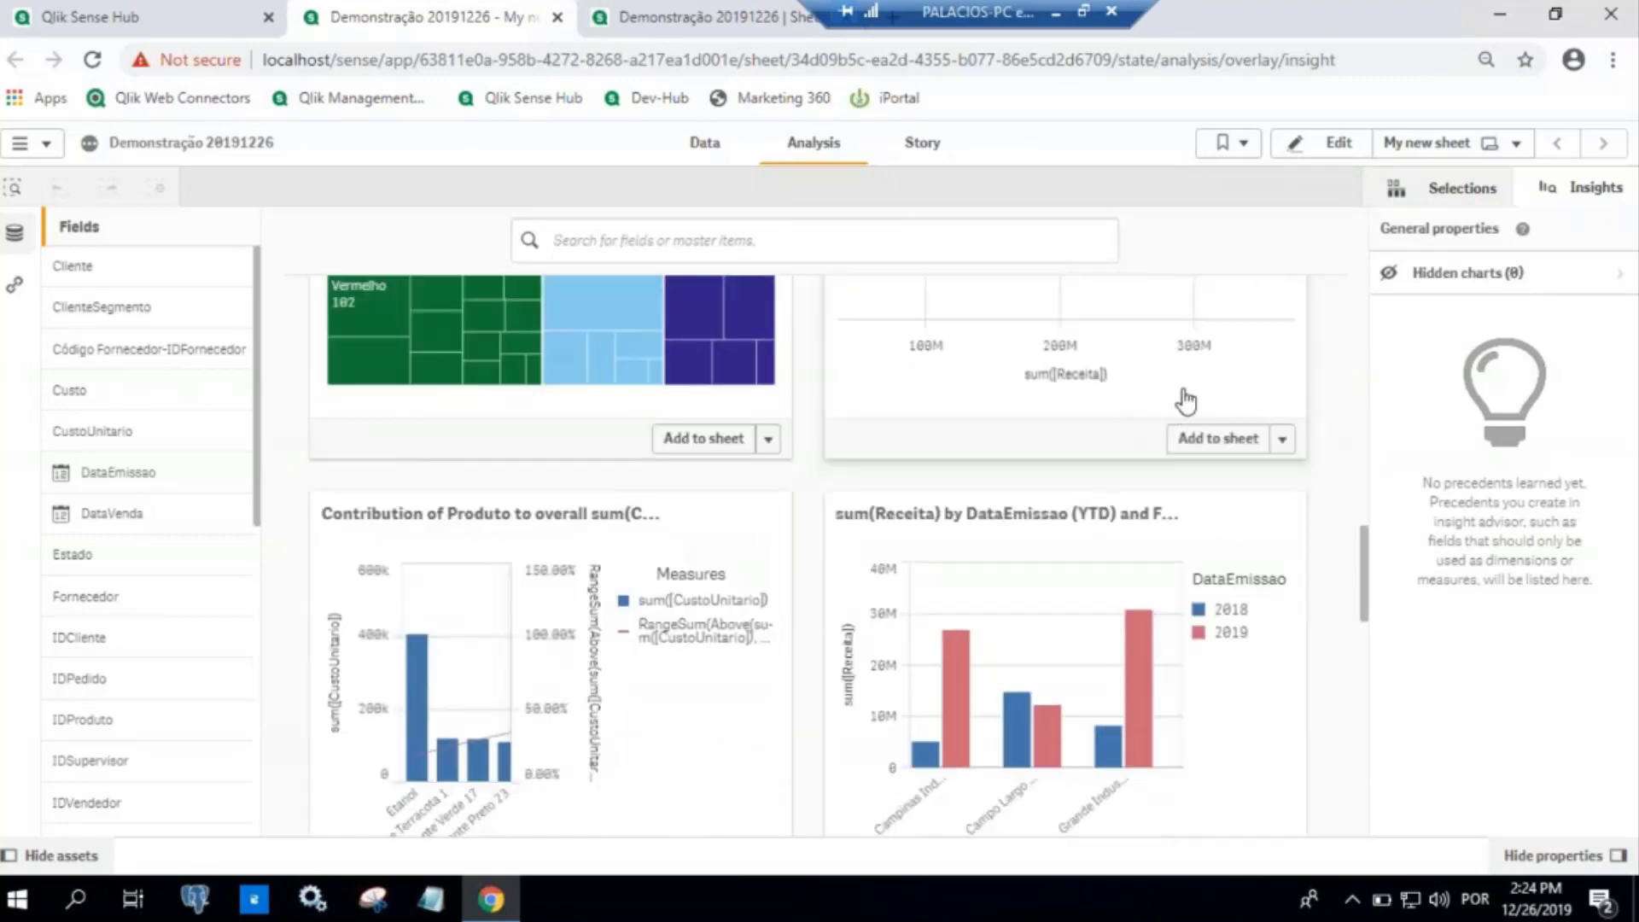
pyautogui.scroll(1, 1230, 418)
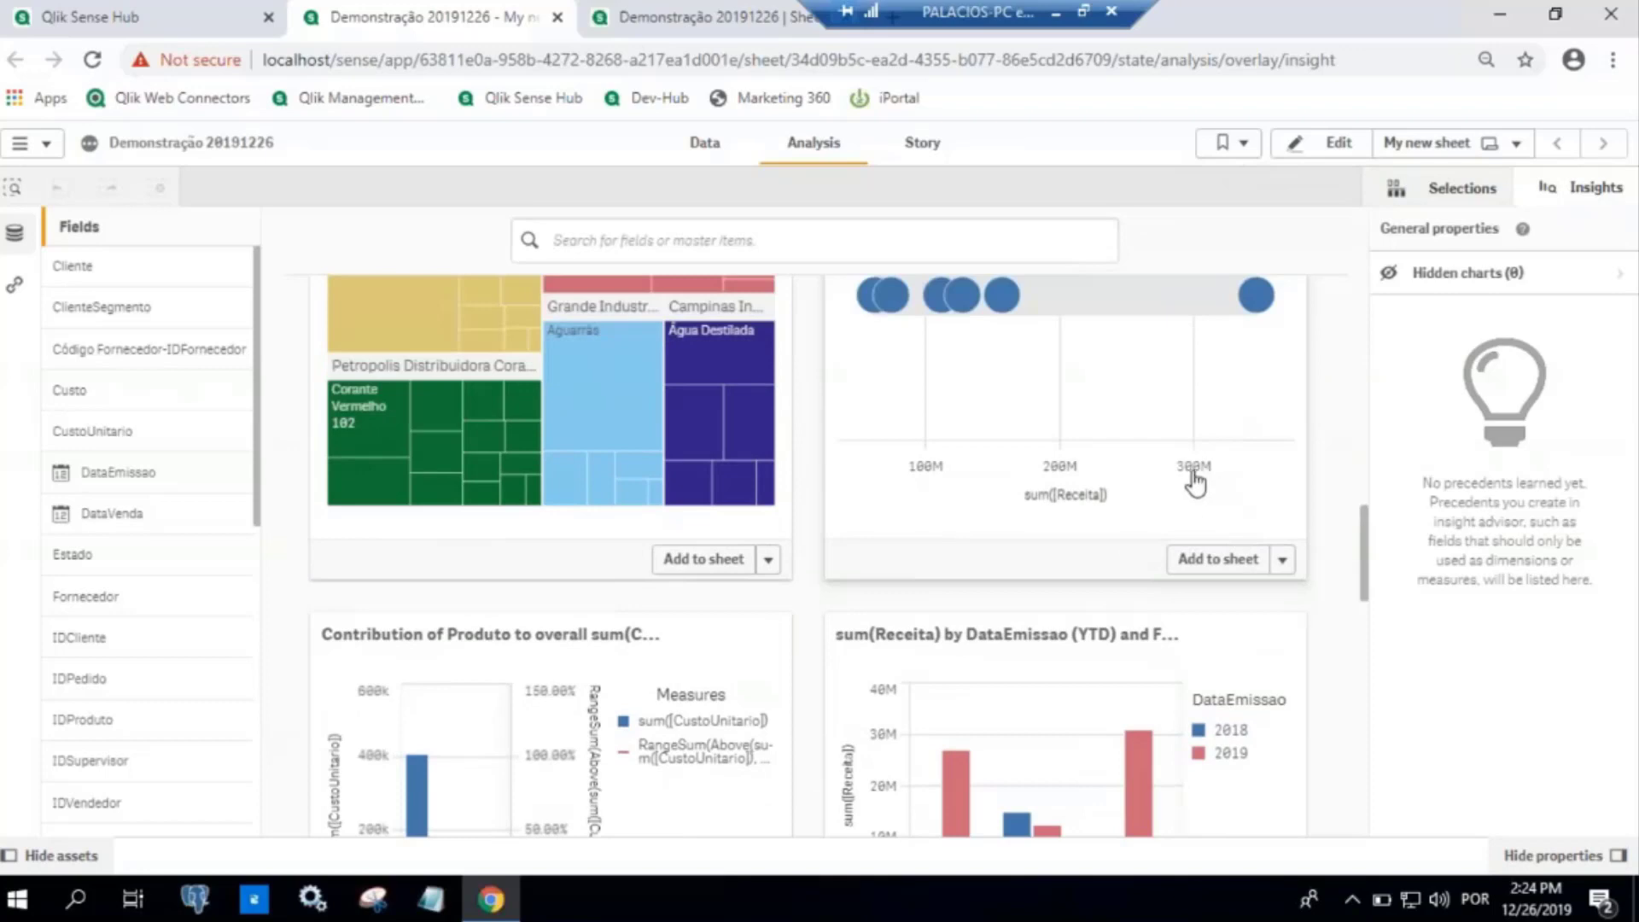
pyautogui.scroll(2, 1200, 478)
pyautogui.scroll(6, 1194, 477)
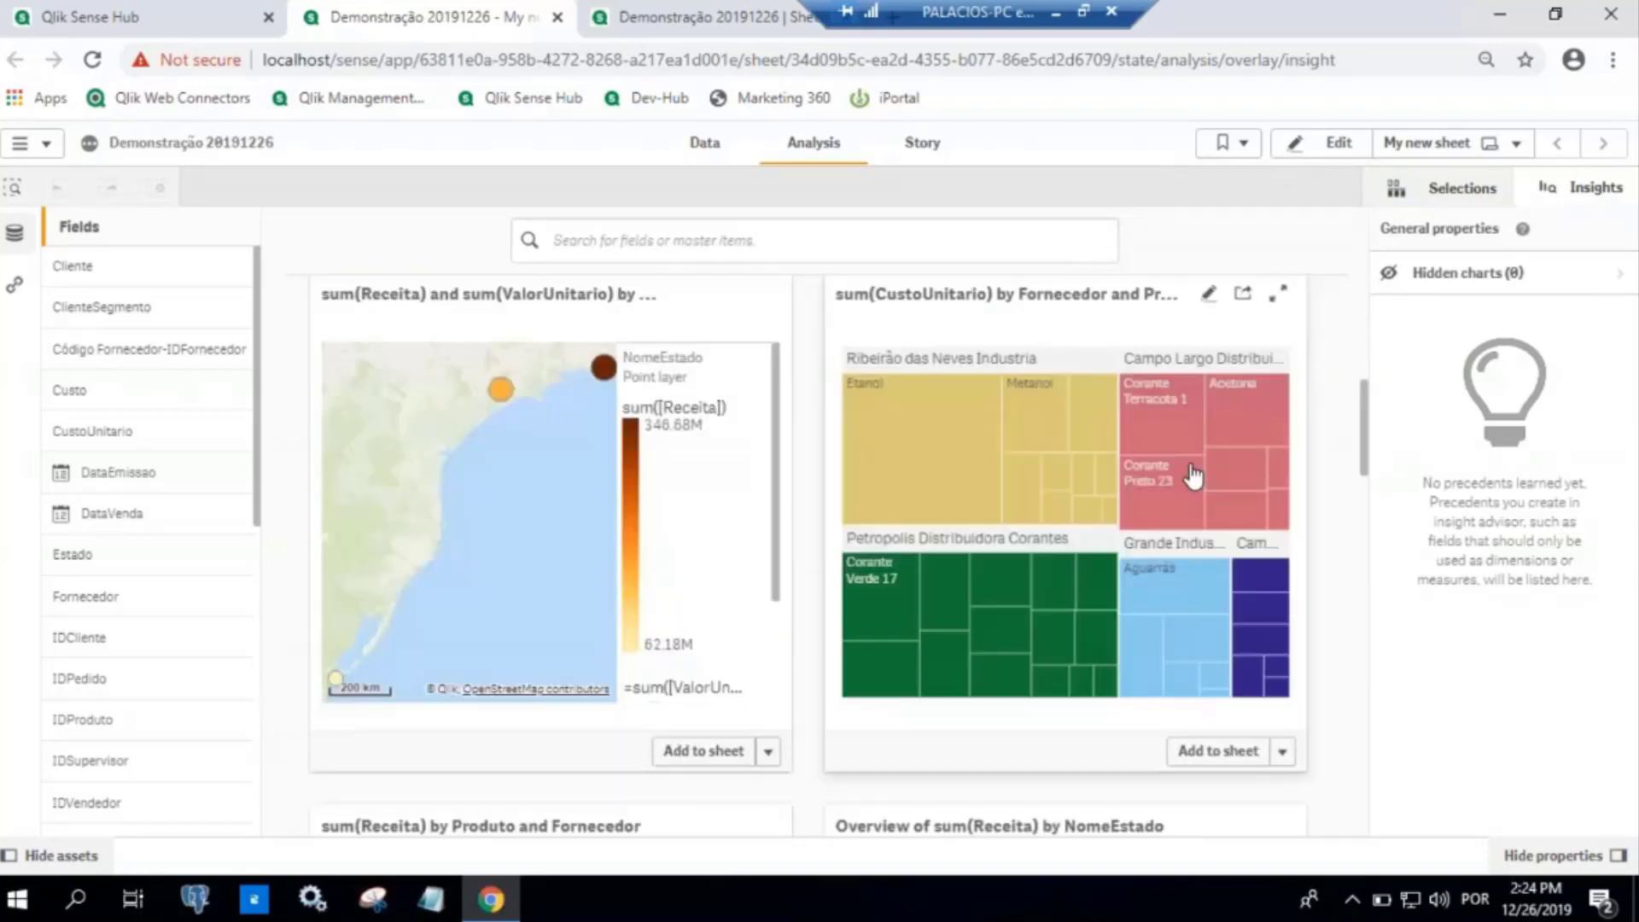
# Generate insights for the Cliente field from the DimCliente table and review the suggested charts
pyautogui.click(636, 242)
pyautogui.write('cliente')
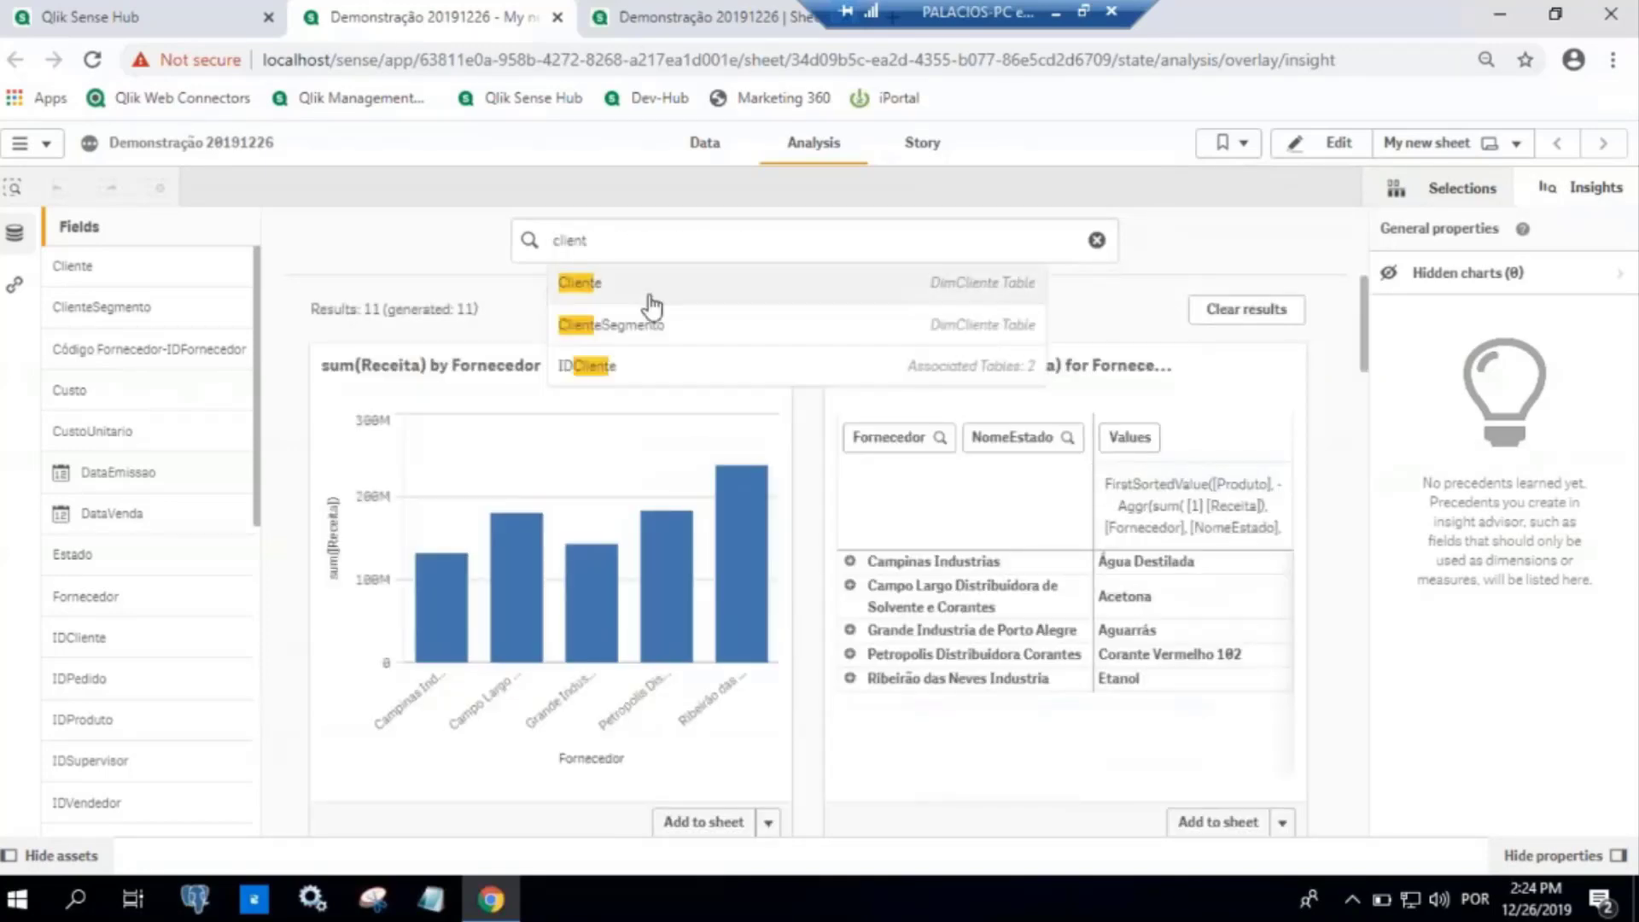
pyautogui.click(654, 284)
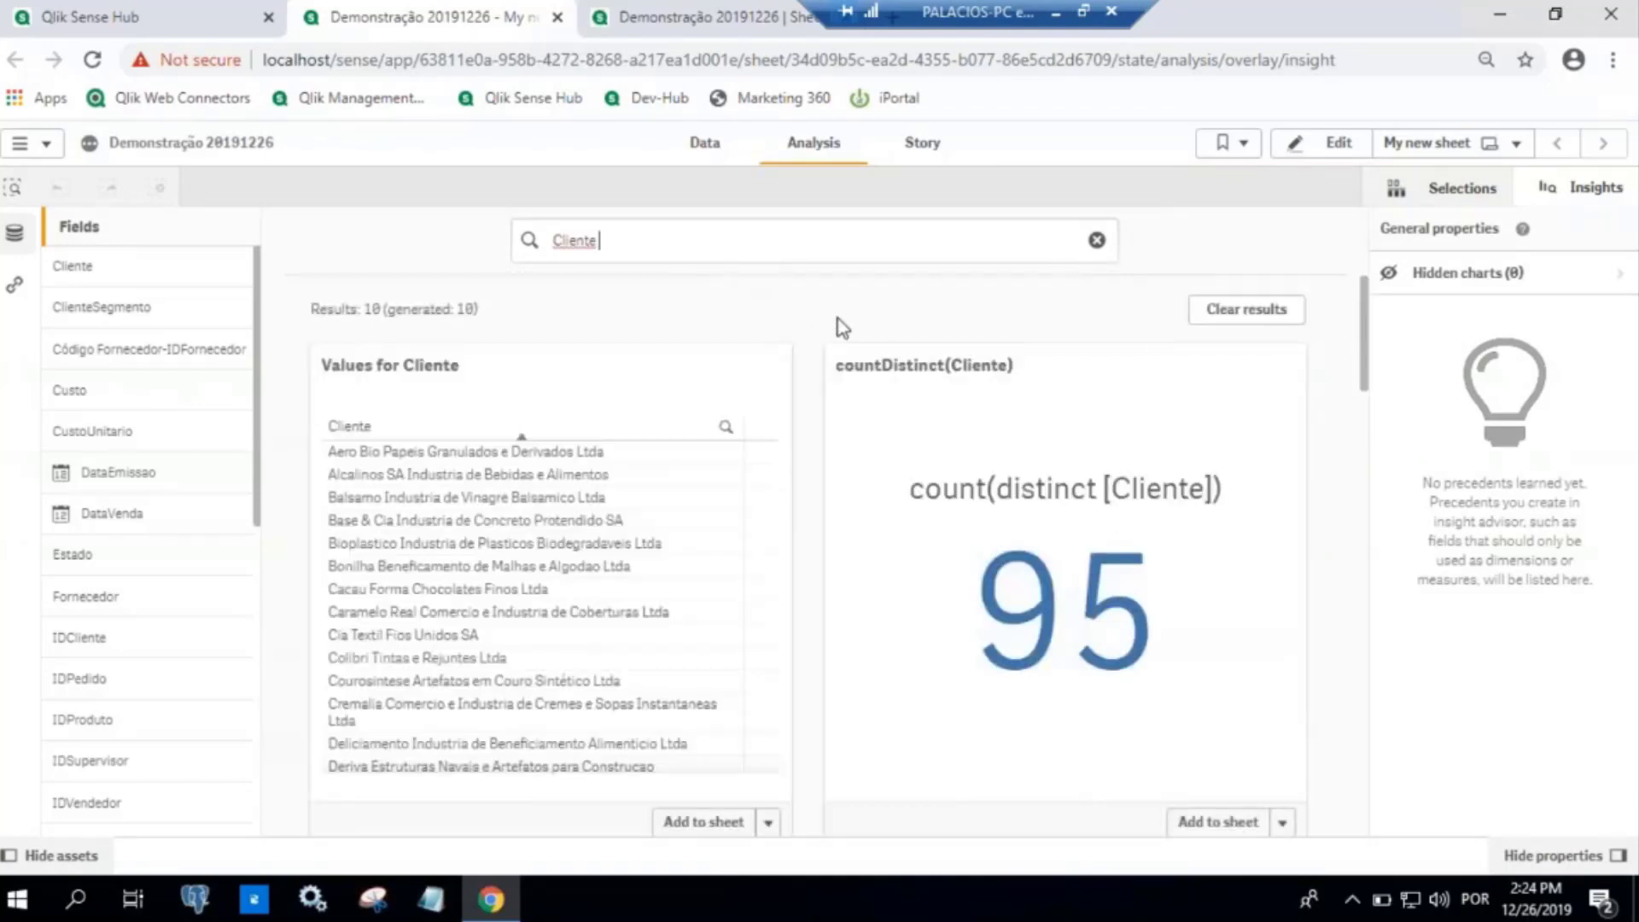
pyautogui.scroll(-4, 838, 329)
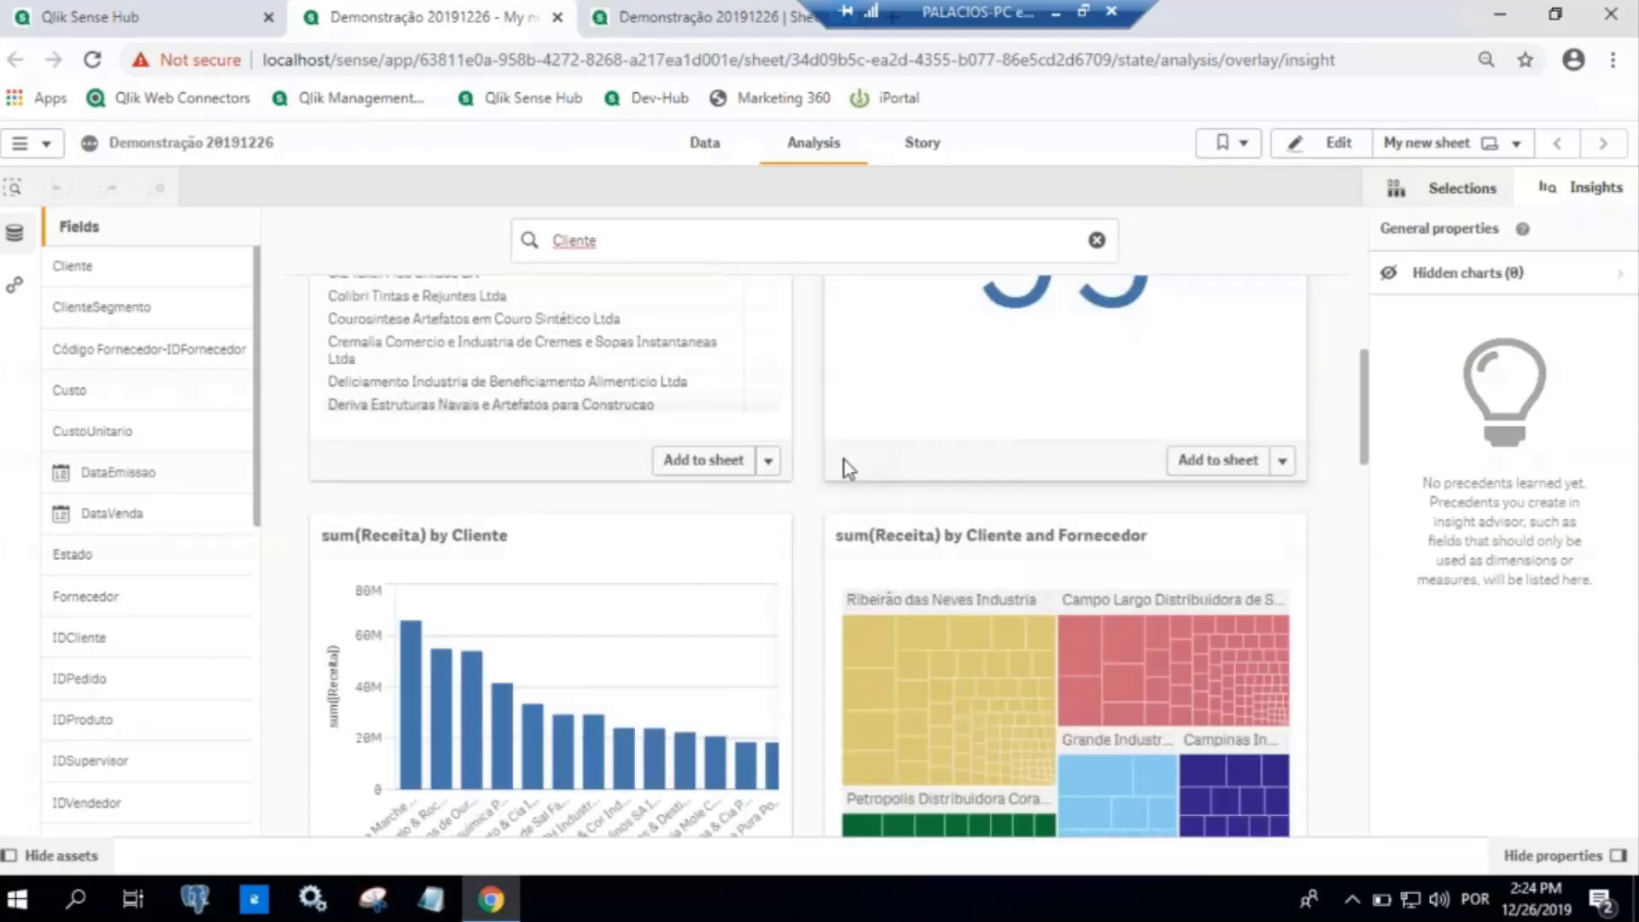
# Add the countDistinct(Cliente) KPI and the sum(Receita) by Cliente and Fornecedor treemap from the insights to My new sheet
pyautogui.scroll(-1, 847, 468)
pyautogui.scroll(5, 1279, 375)
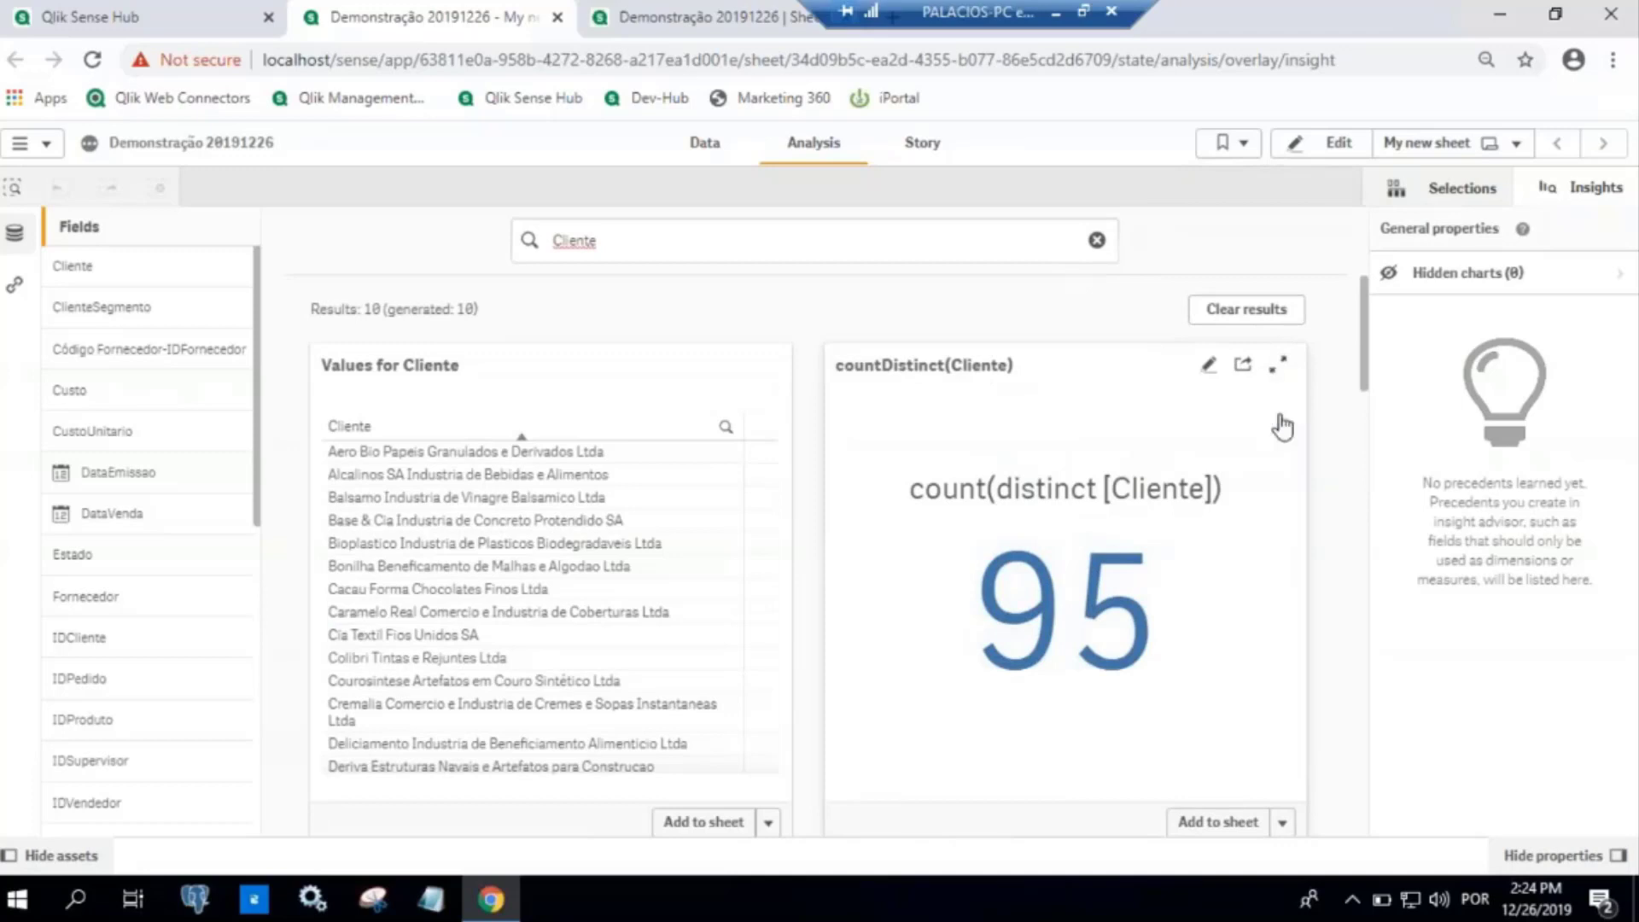
pyautogui.scroll(-3, 1281, 425)
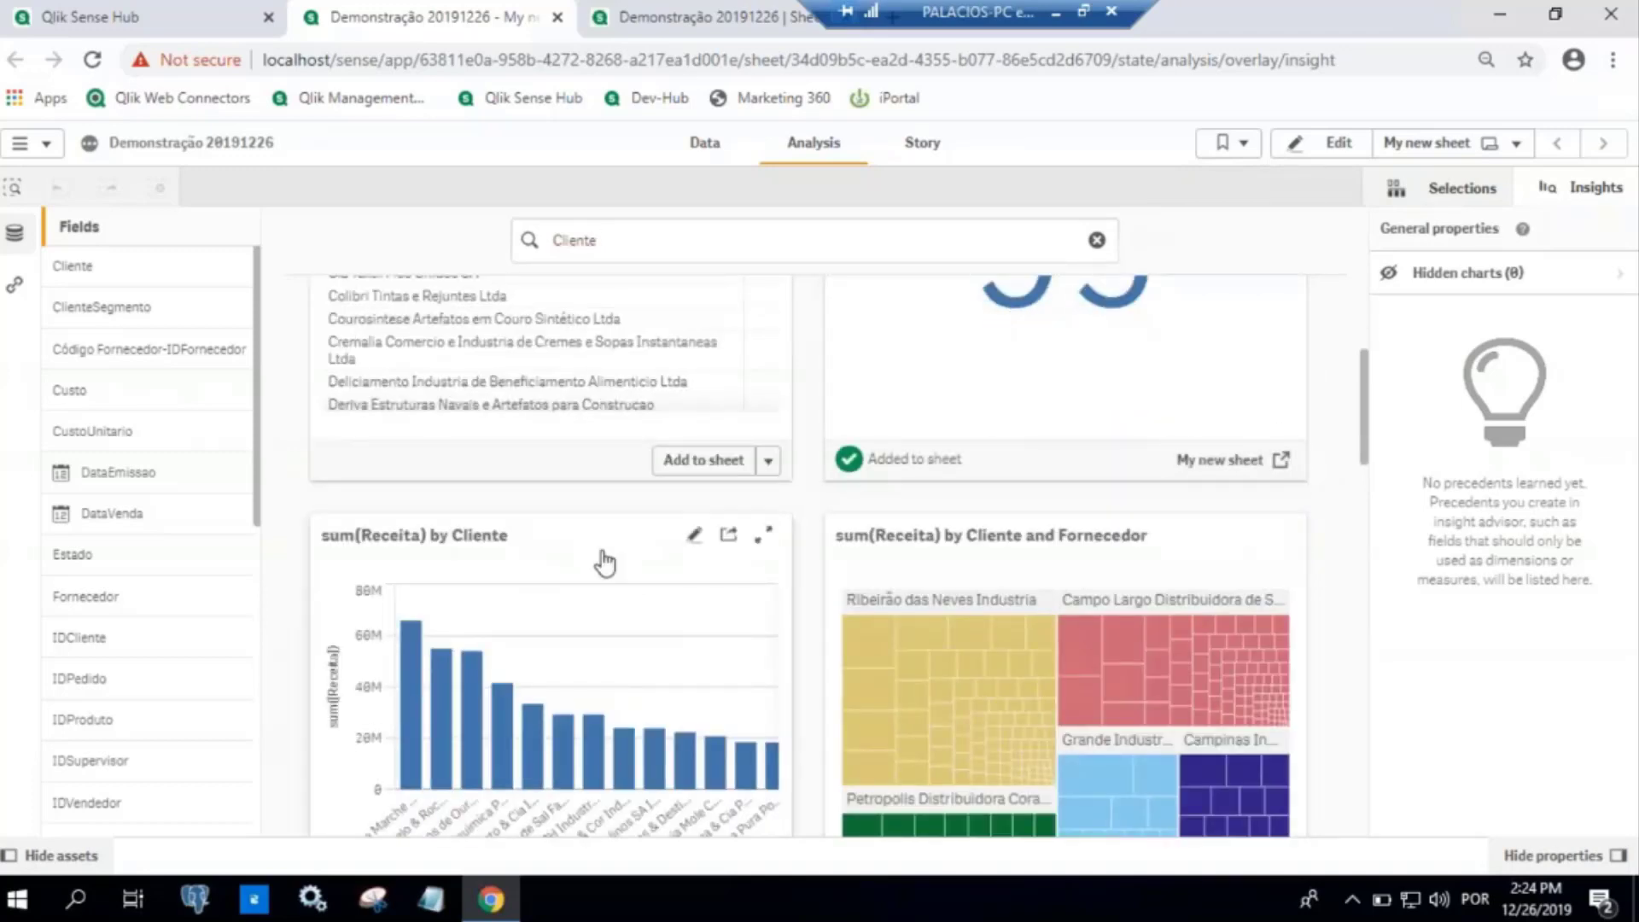
pyautogui.scroll(-2, 603, 557)
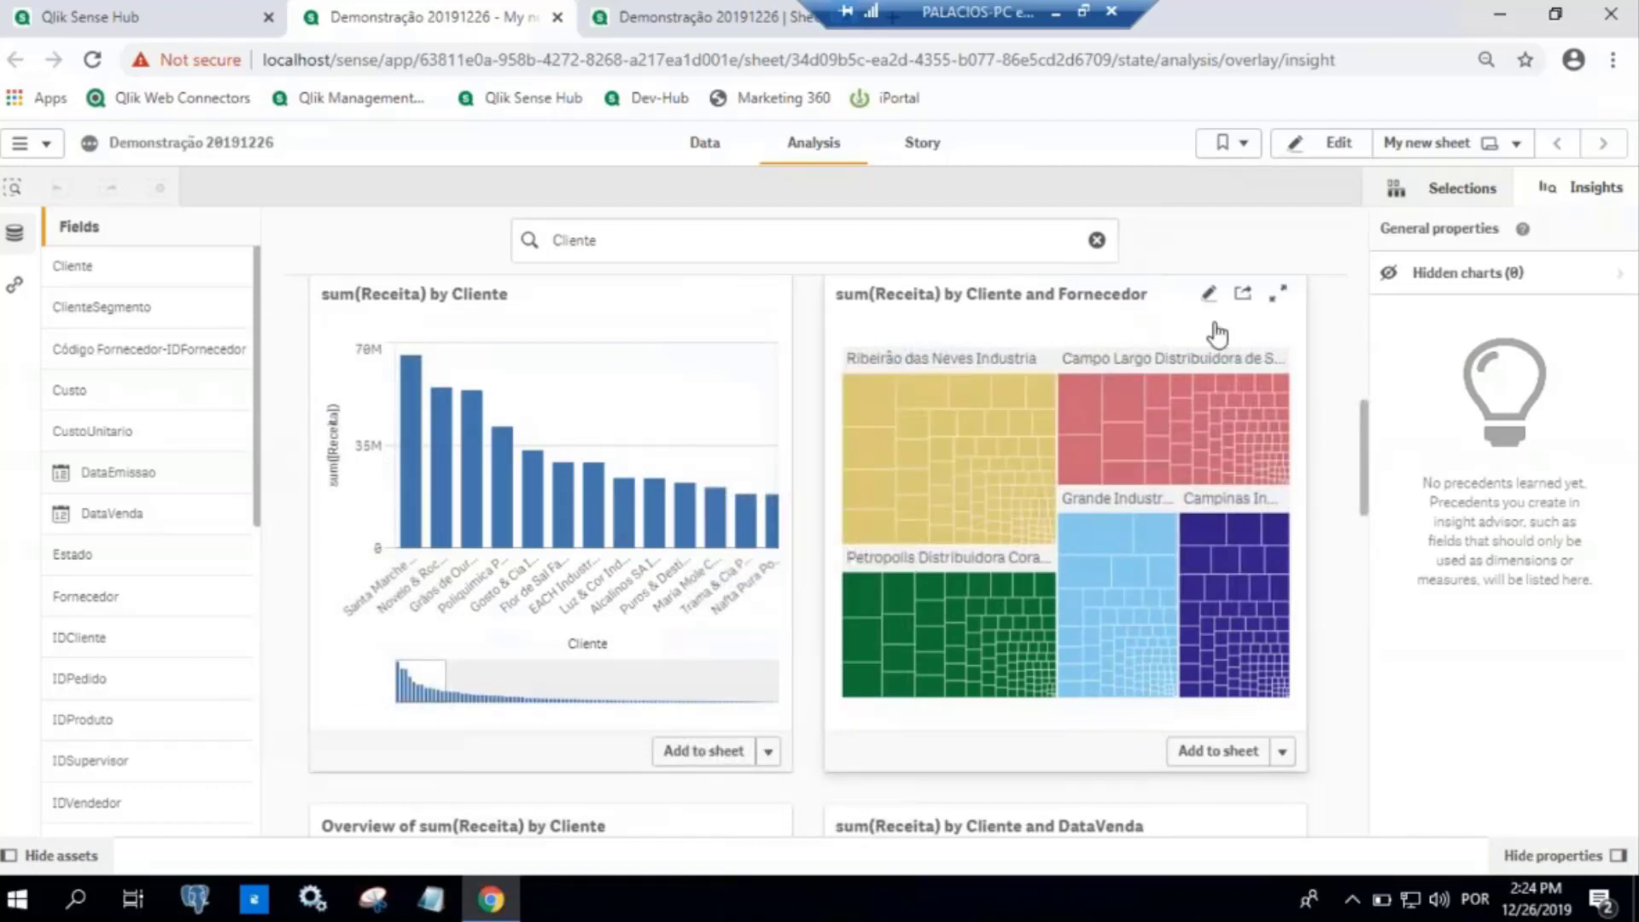
pyautogui.click(1216, 756)
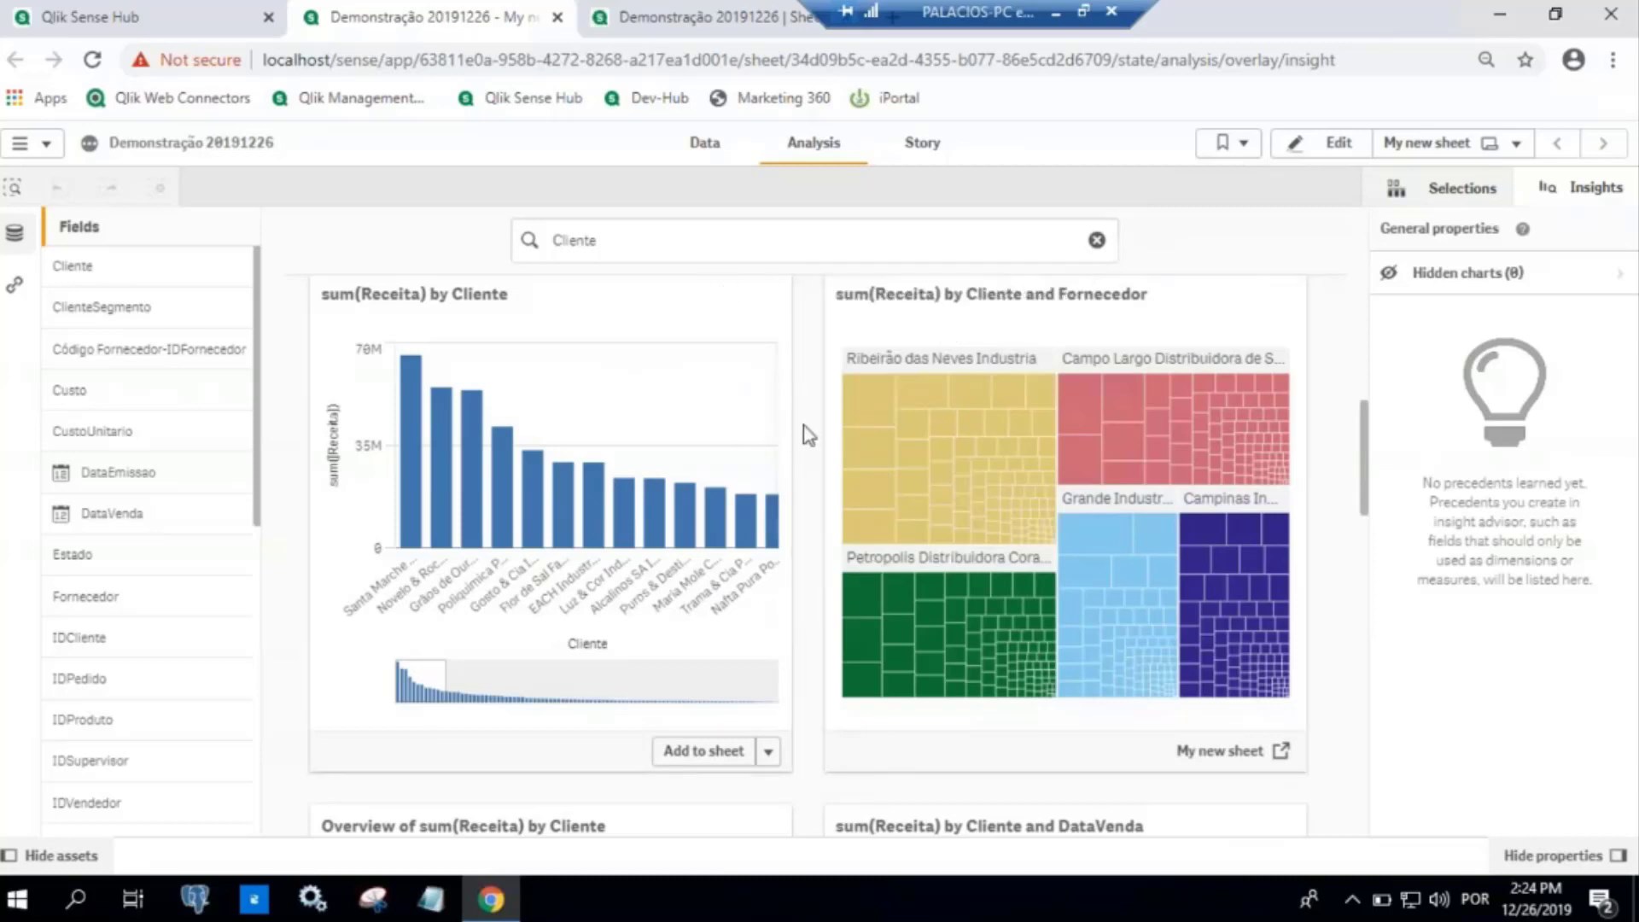
# Add the Overview of sum(Receita) by Cliente chart to the sheet and leave the insights
pyautogui.scroll(-2, 798, 432)
pyautogui.scroll(-5, 811, 476)
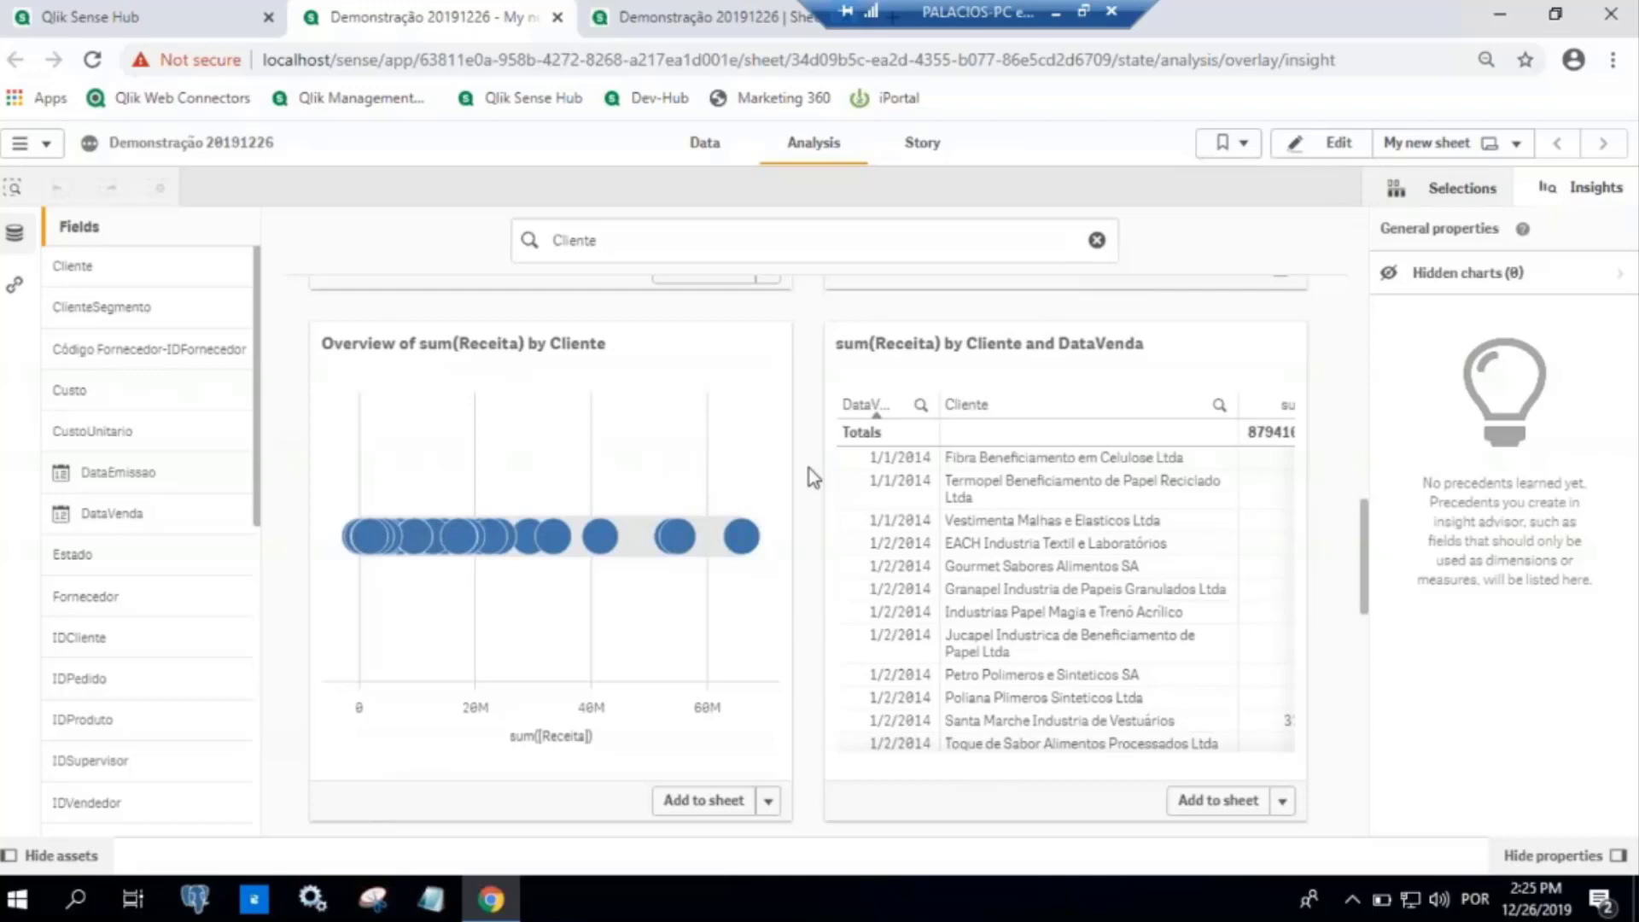
pyautogui.scroll(-4, 820, 469)
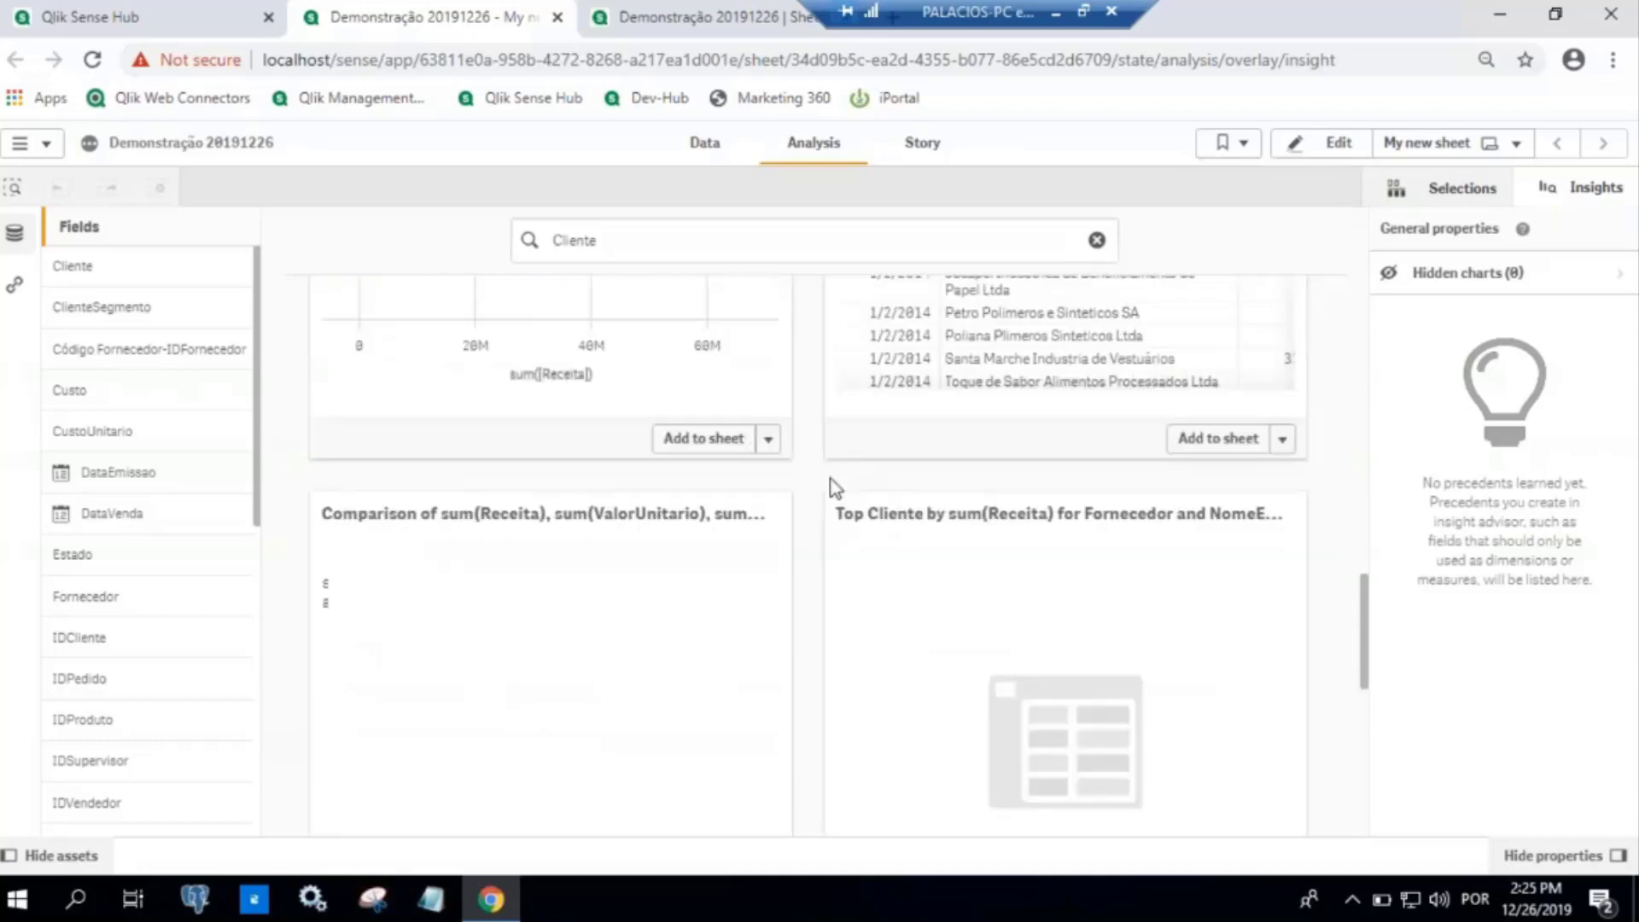
pyautogui.scroll(4, 835, 489)
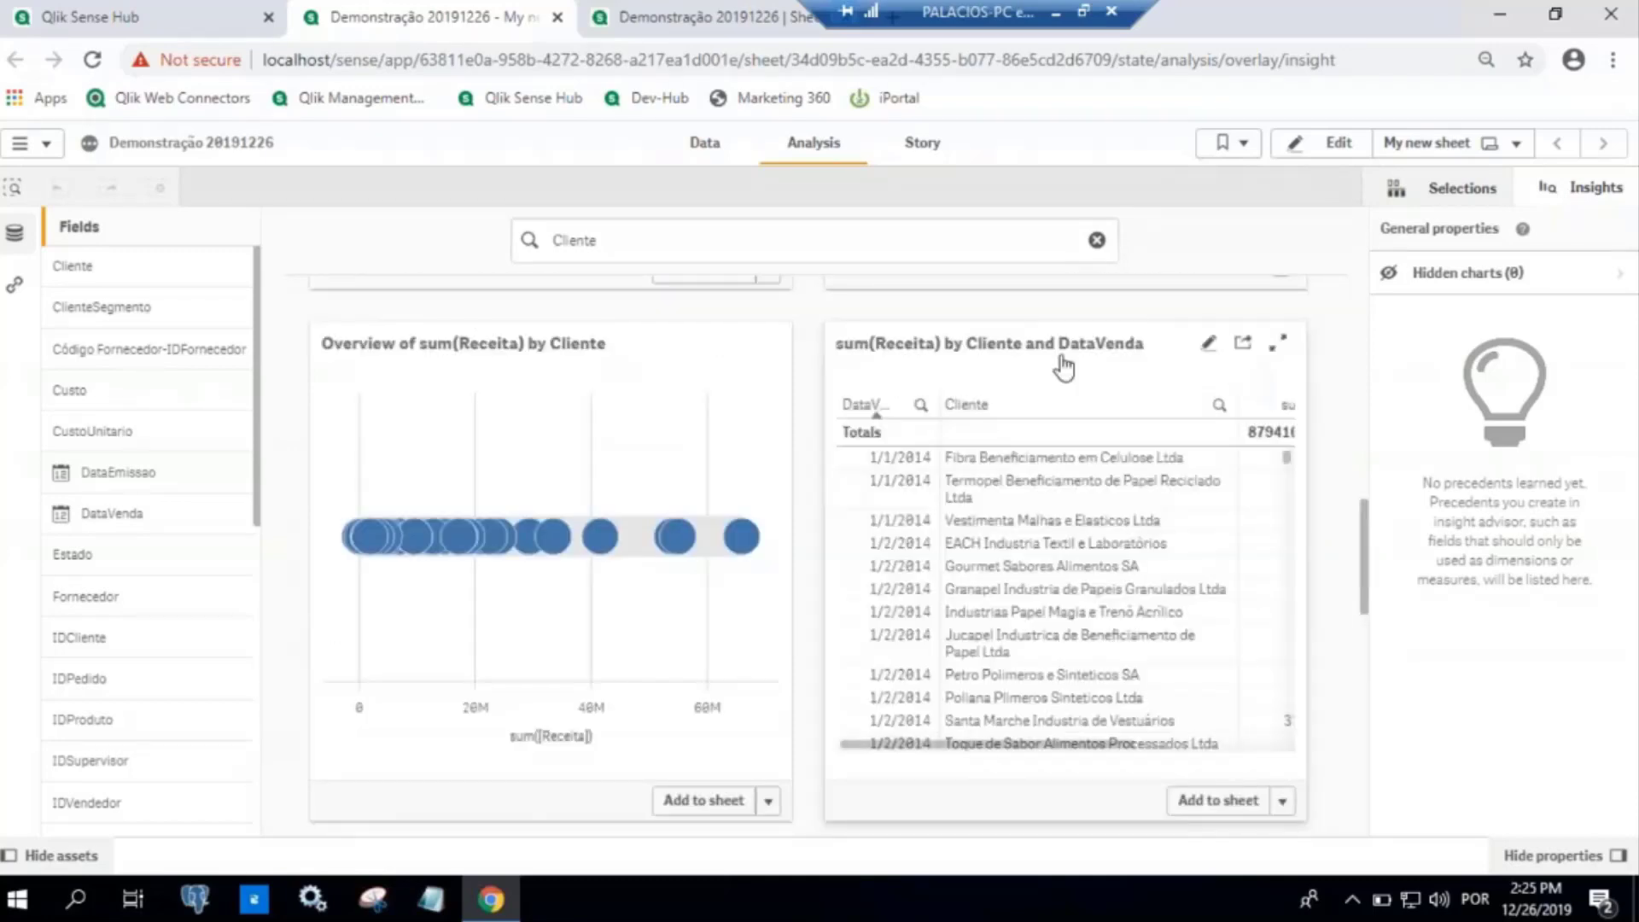
pyautogui.click(703, 800)
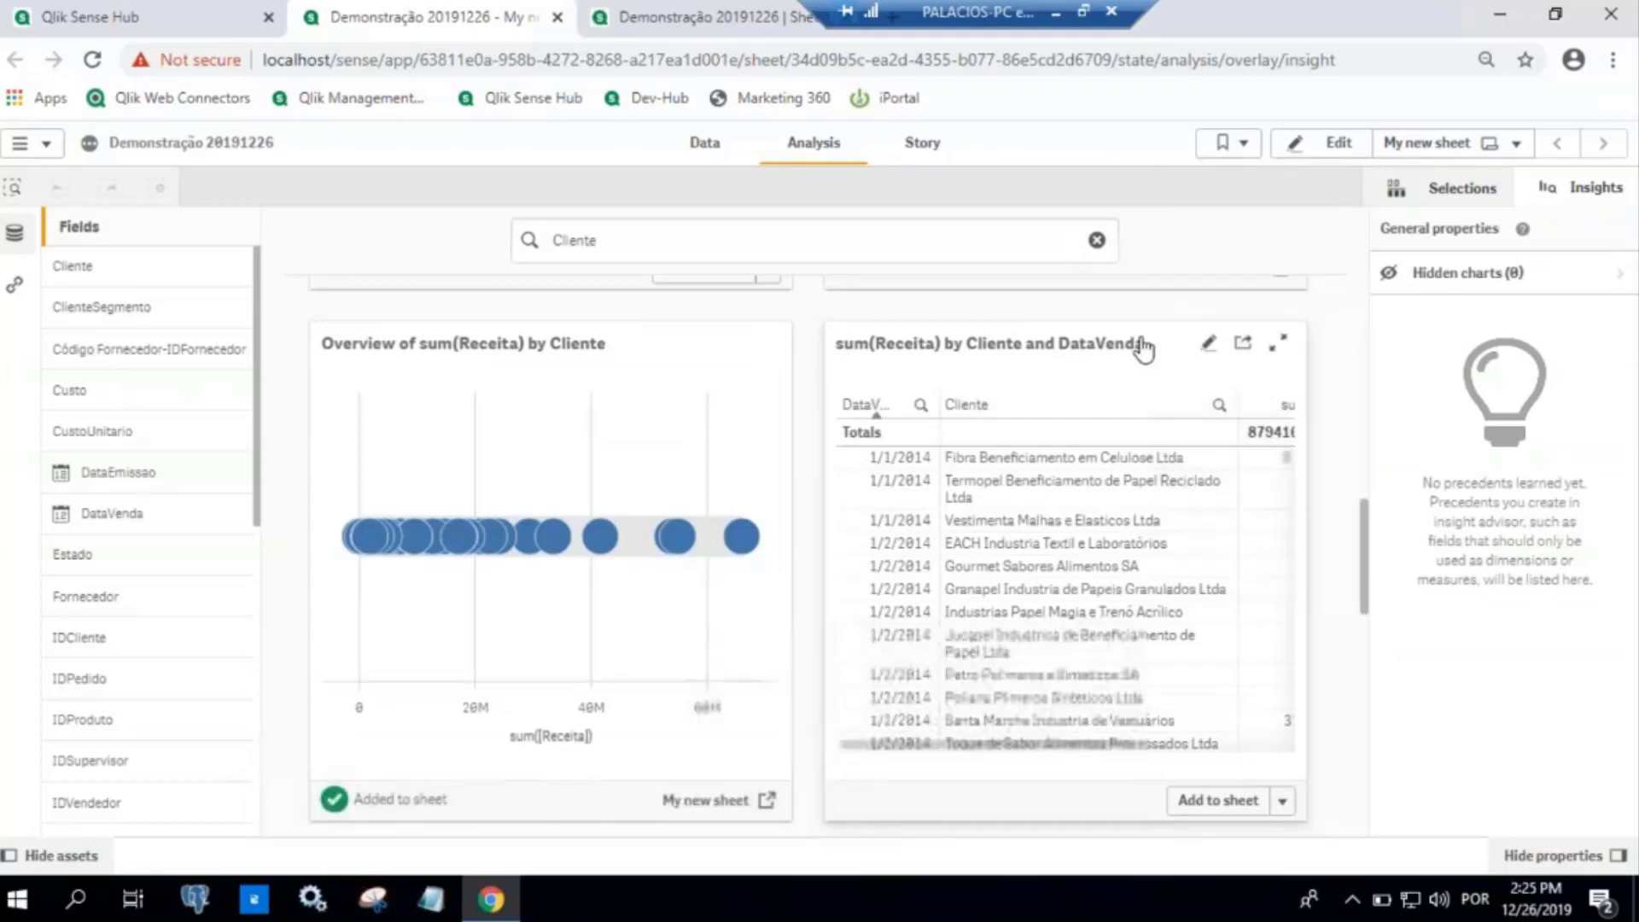
pyautogui.click(1533, 188)
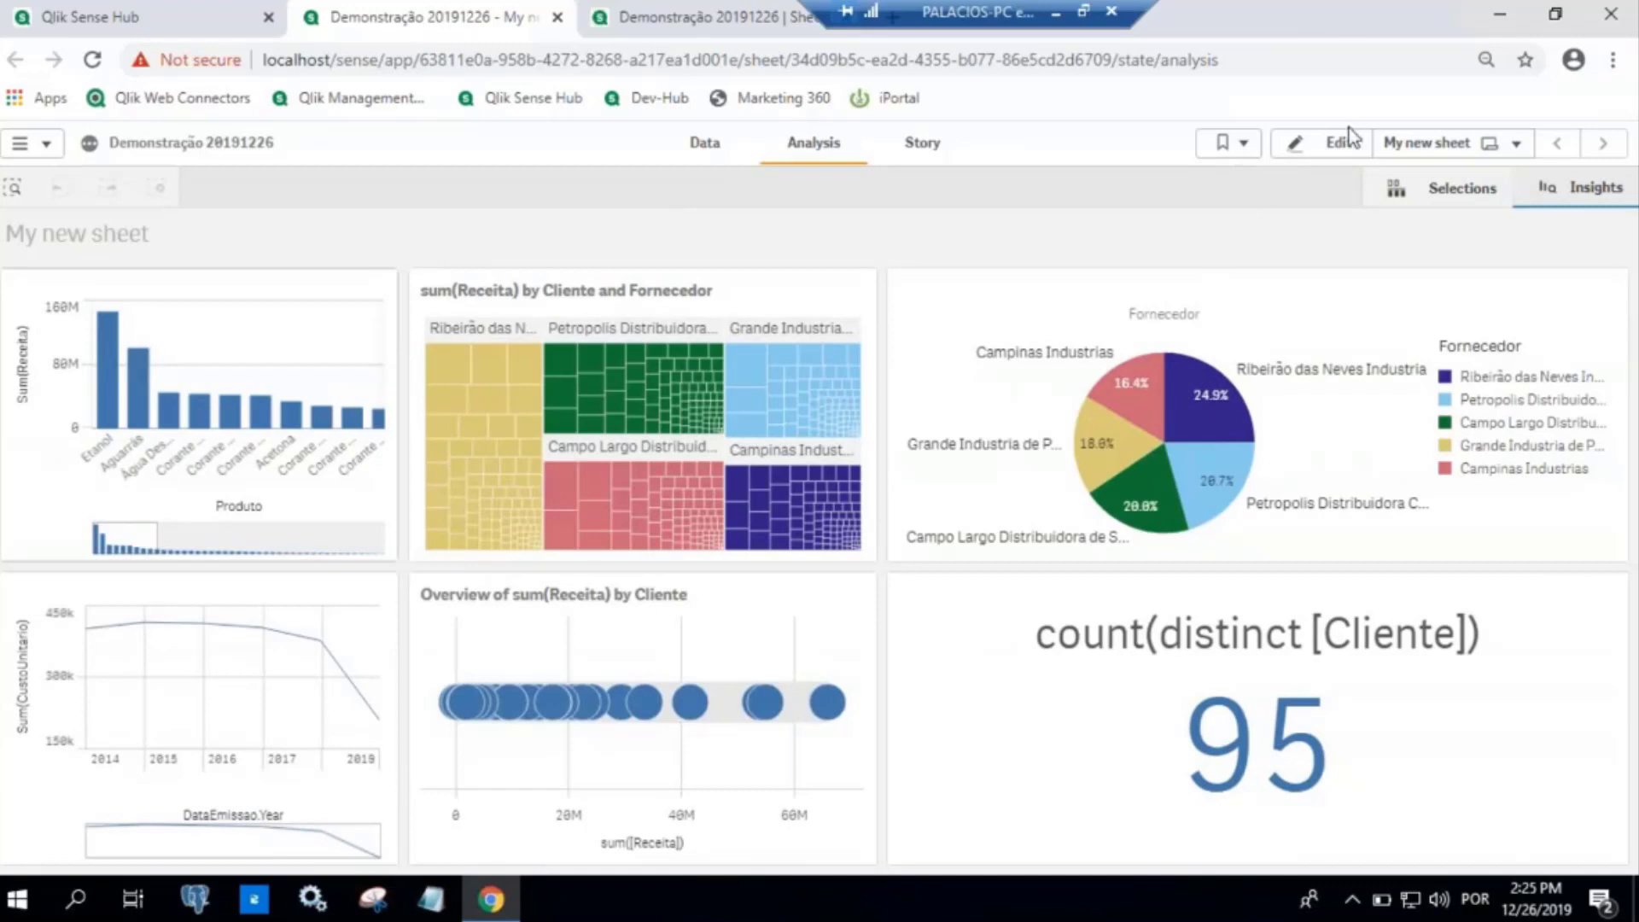
# Edit the sheet, narrow the Cliente count KPI and widen the Overview of sum(Receita) by Cliente chart into the freed space
pyautogui.click(1328, 145)
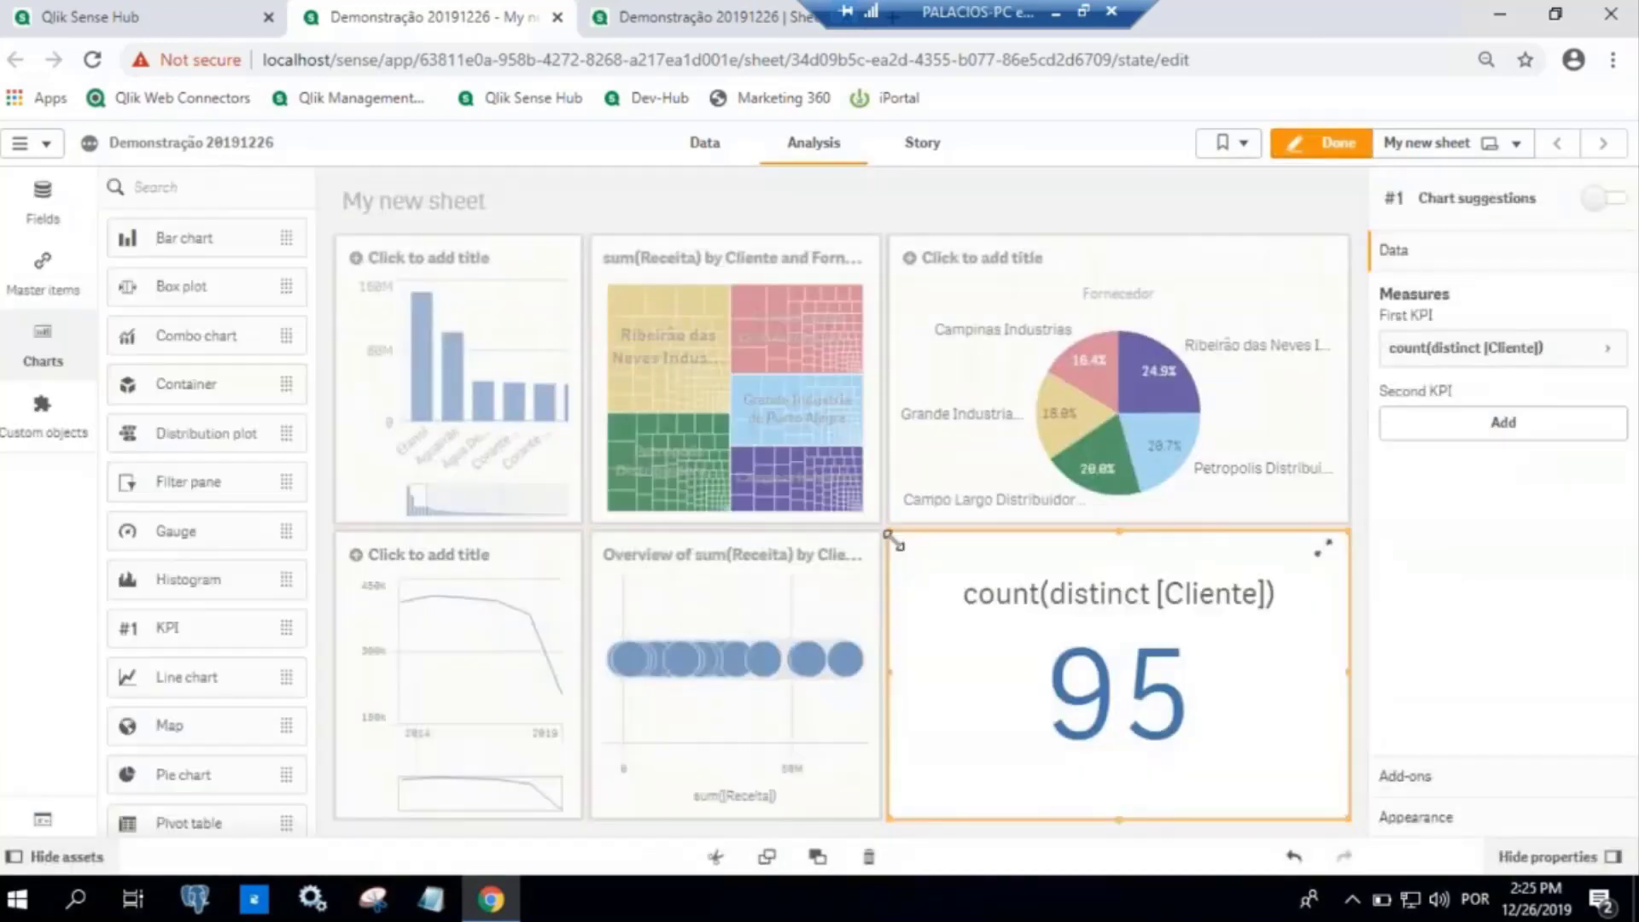
pyautogui.moveTo(892, 540); pyautogui.dragTo(1146, 534)
pyautogui.click(872, 571)
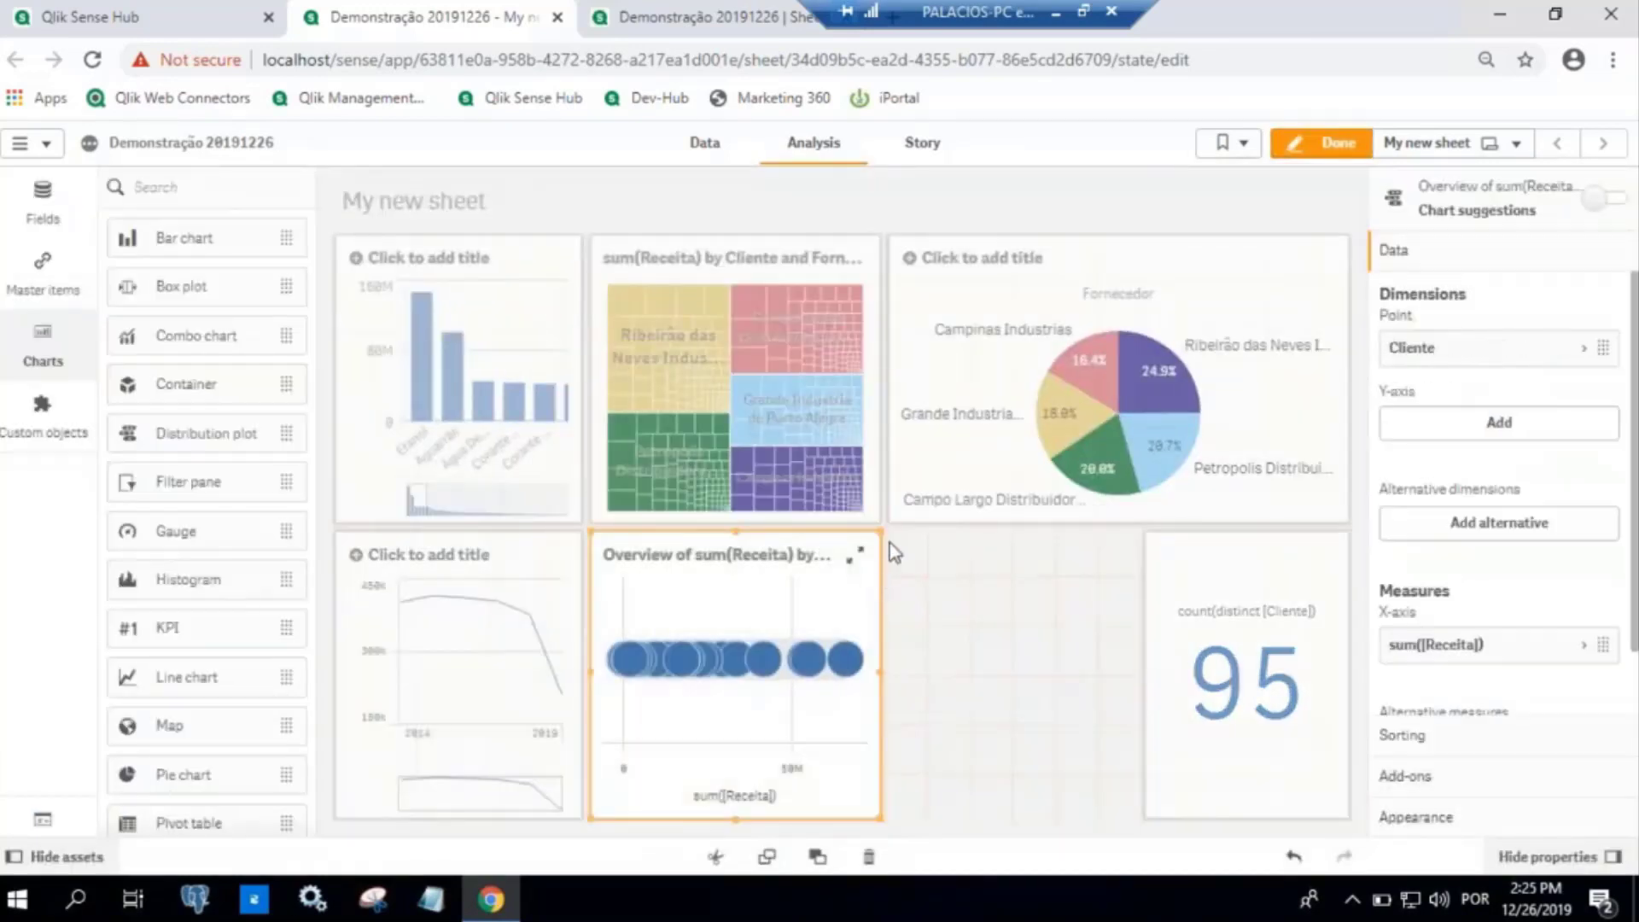
pyautogui.click(884, 538)
pyautogui.click(874, 539)
pyautogui.moveTo(881, 531); pyautogui.dragTo(1195, 540)
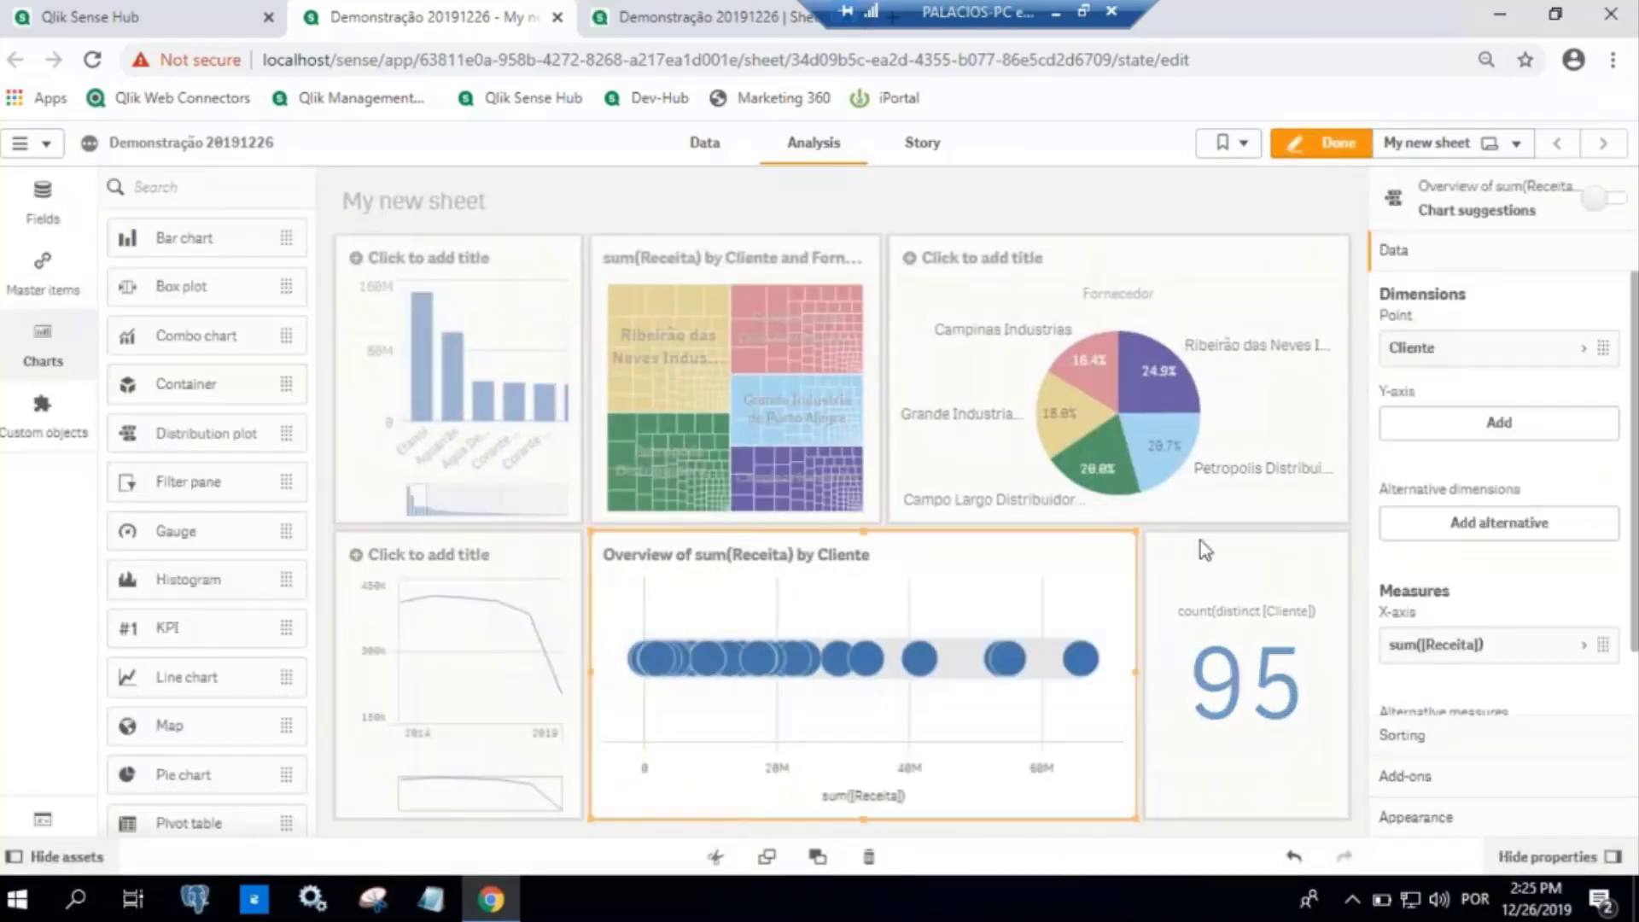
# Replace the CustoUnitario line chart with a copy of the bar chart of Receita by Produto
pyautogui.click(458, 613)
pyautogui.press('Delete')
pyautogui.click(394, 400)
pyautogui.hotkey('ctrl', 'c')
pyautogui.click(447, 708)
pyautogui.hotkey('ctrl', 'v')
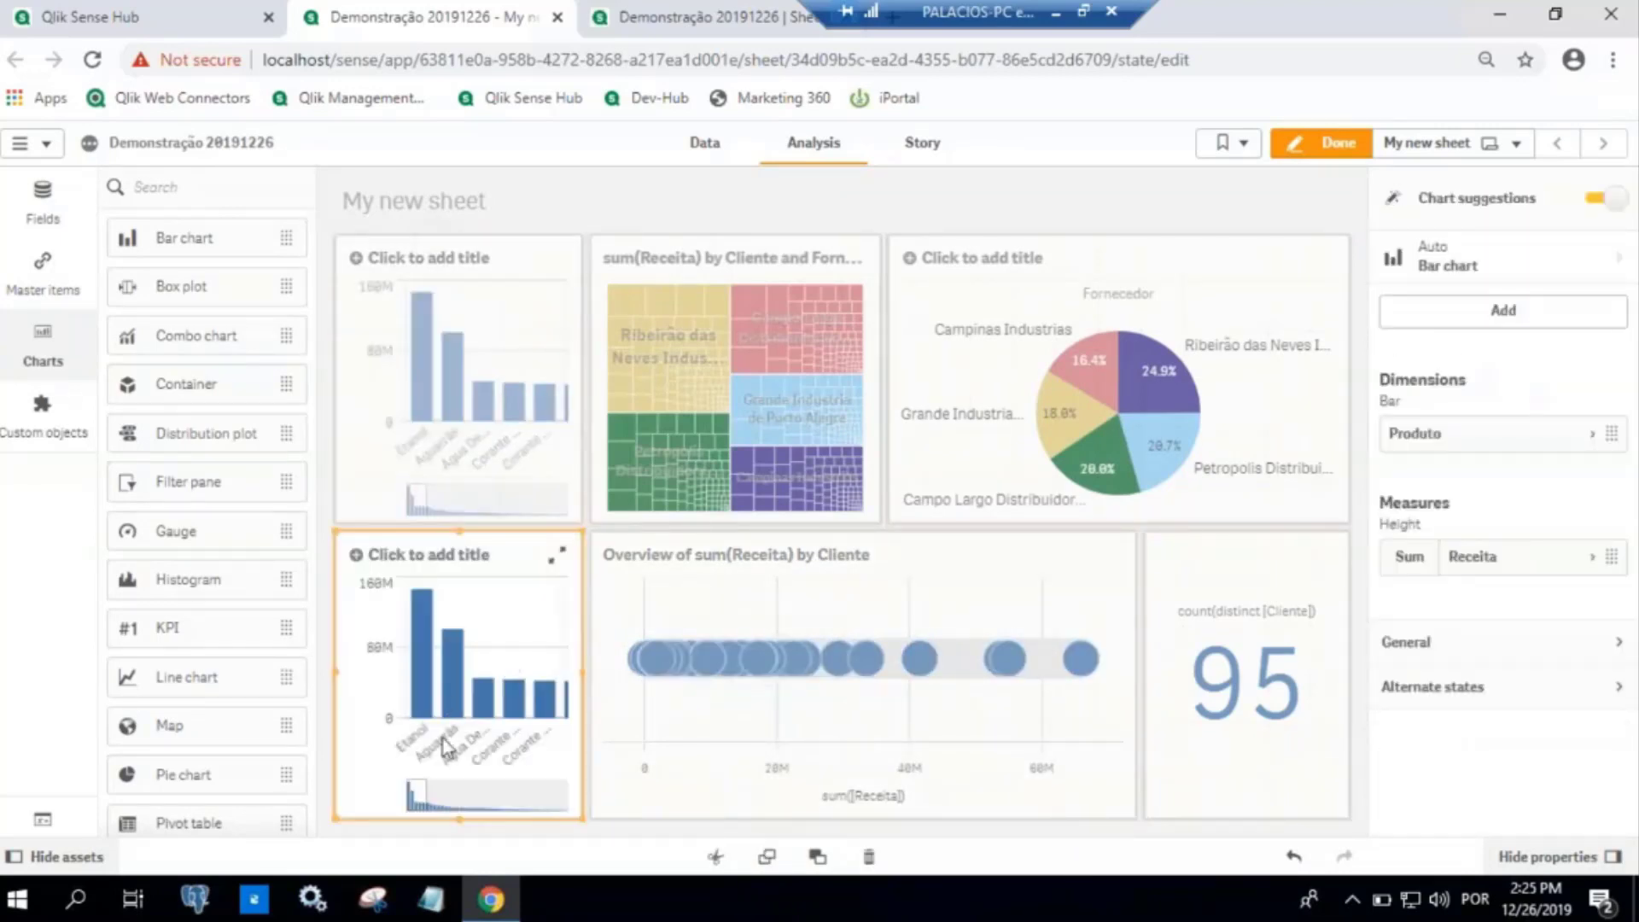
# Add the Supervisor field from the DimSupervisor table to the copied chart and view the result full screen outside edit mode
pyautogui.click(1490, 433)
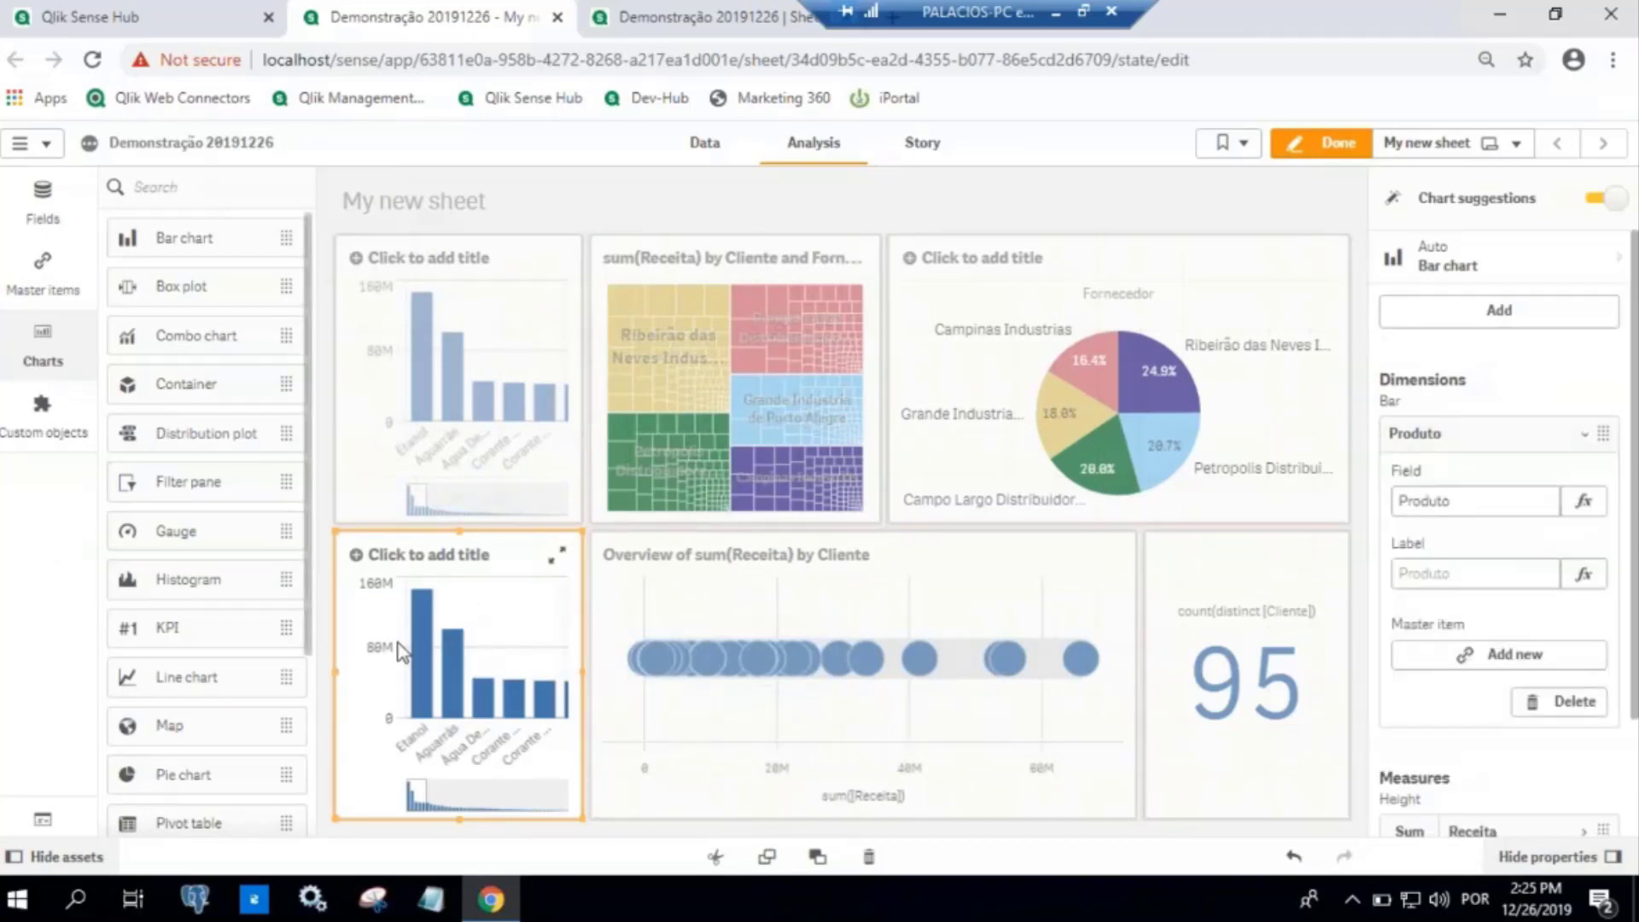
pyautogui.click(43, 205)
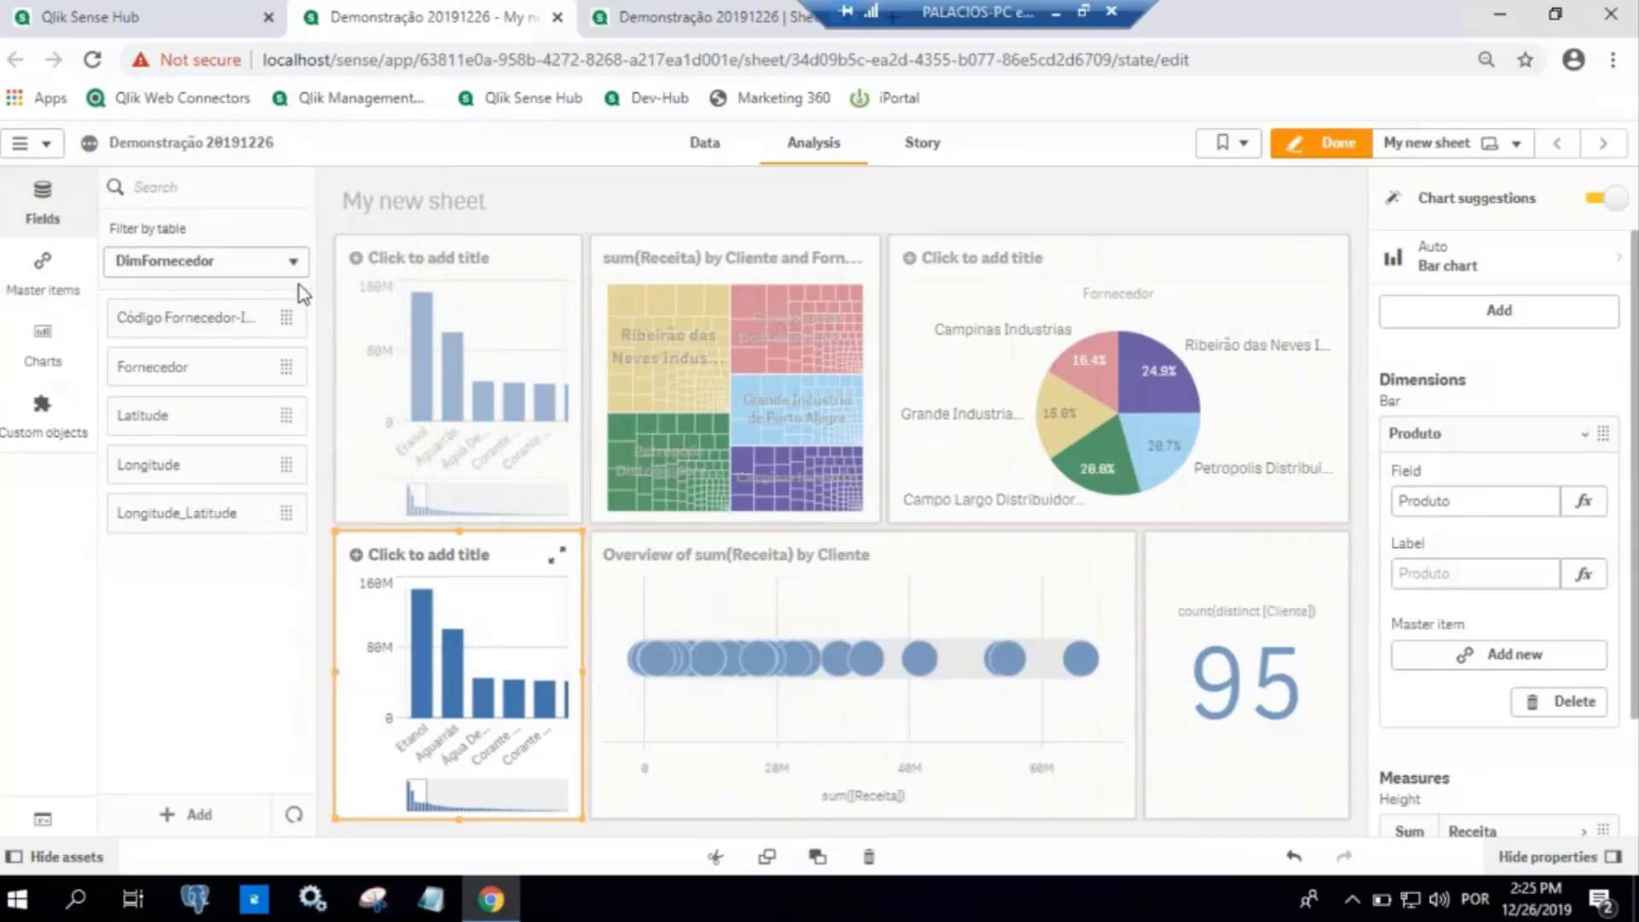
pyautogui.click(283, 263)
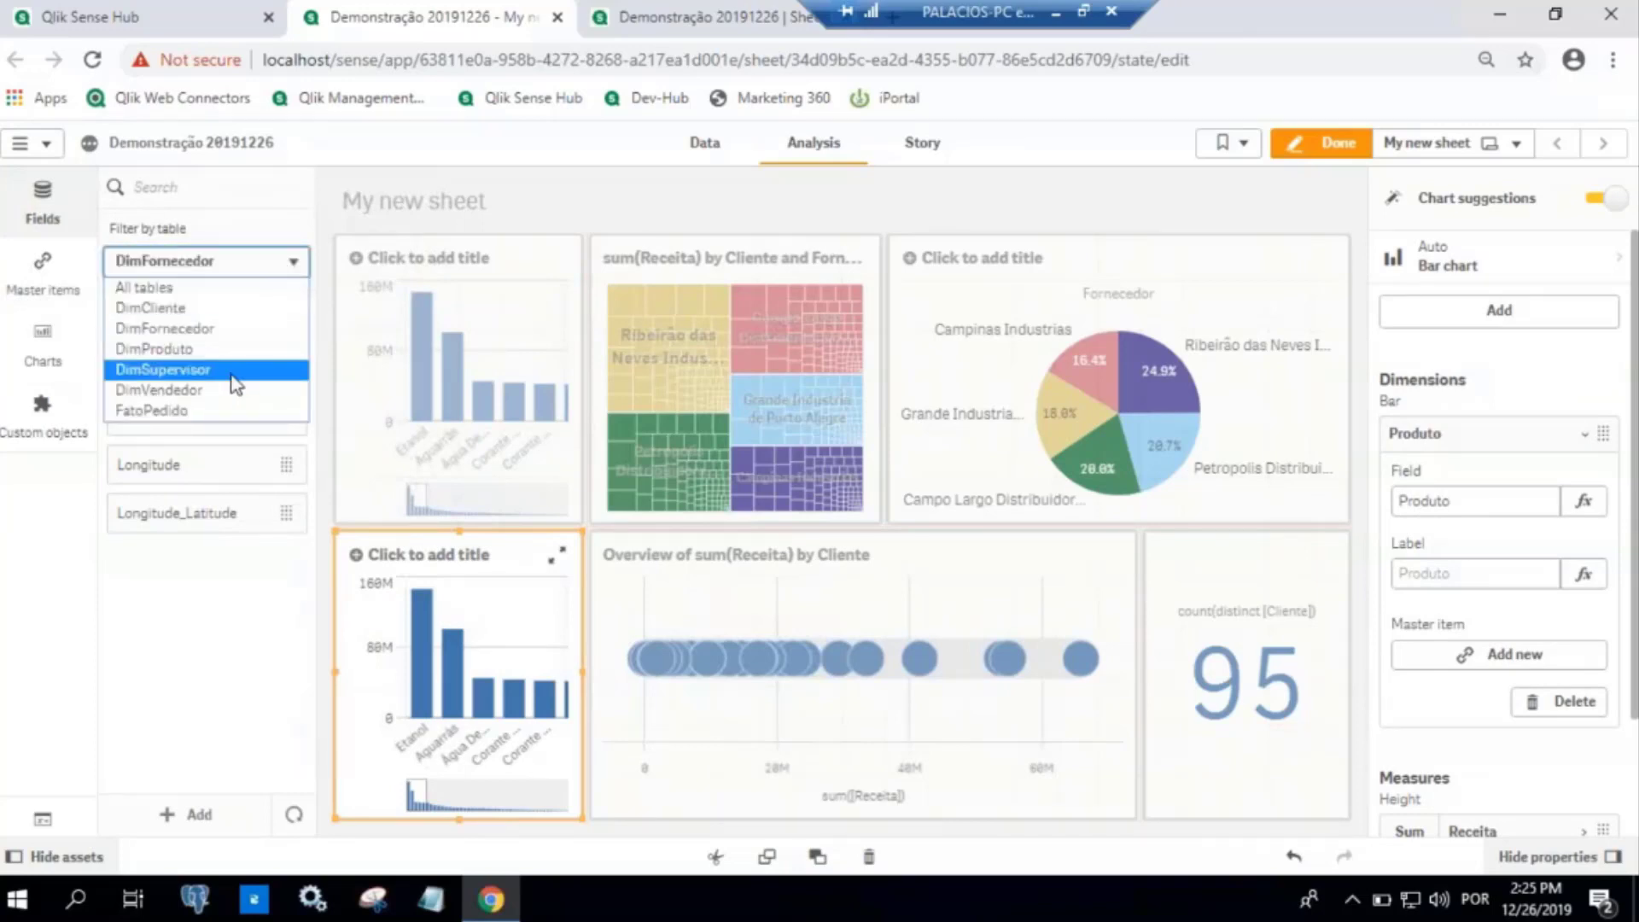
pyautogui.click(205, 369)
pyautogui.moveTo(210, 376); pyautogui.dragTo(401, 662)
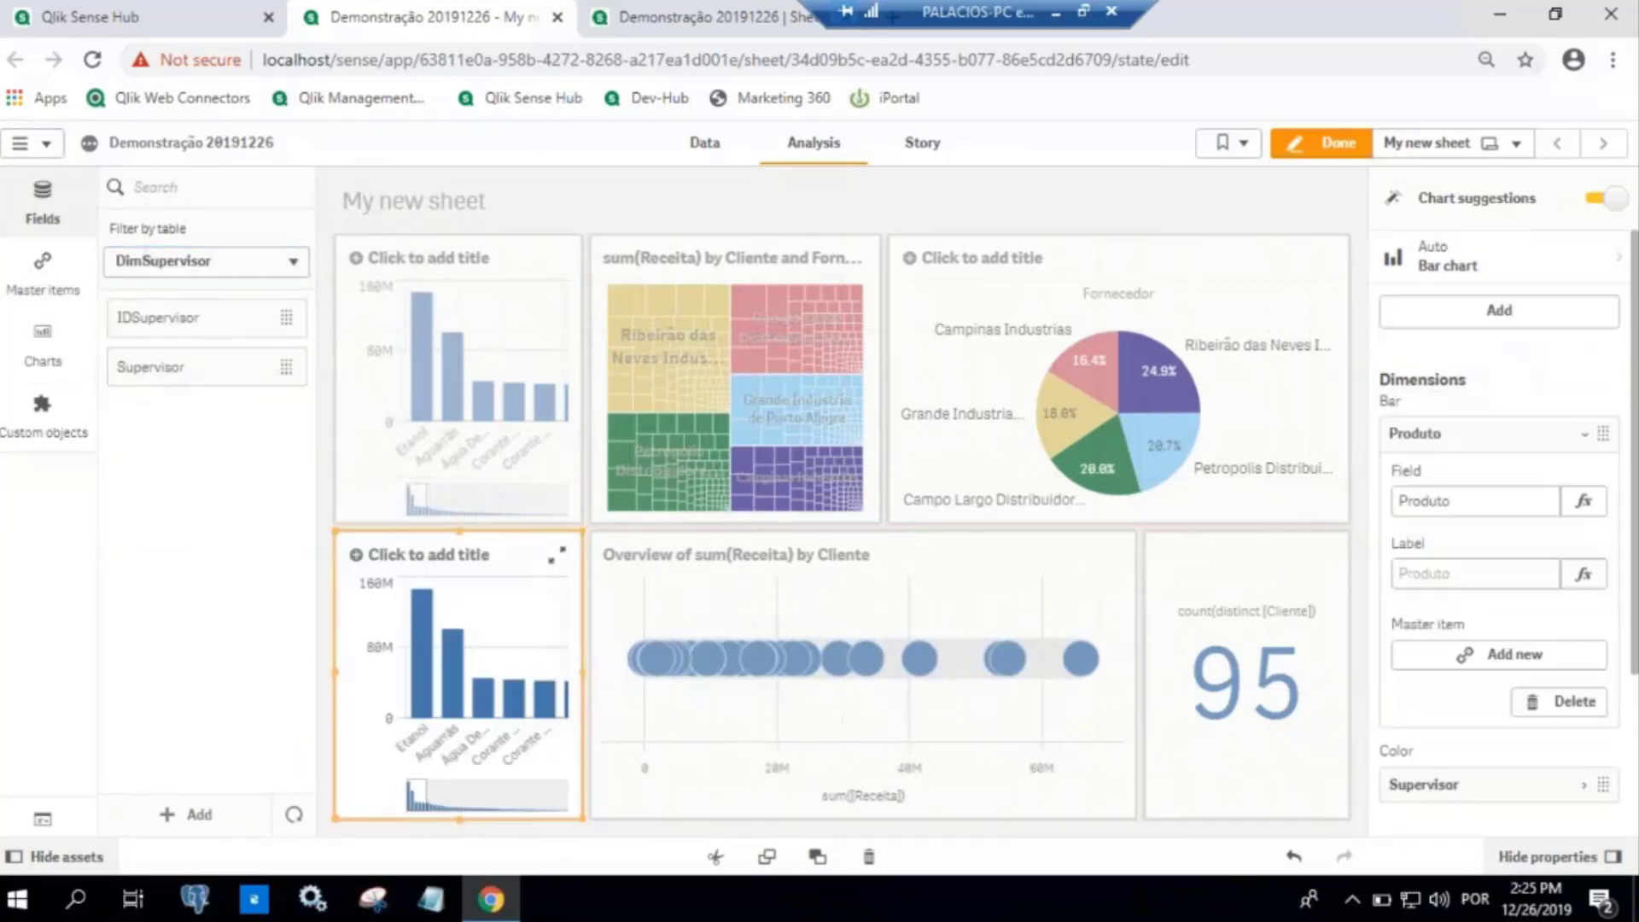
pyautogui.click(1325, 145)
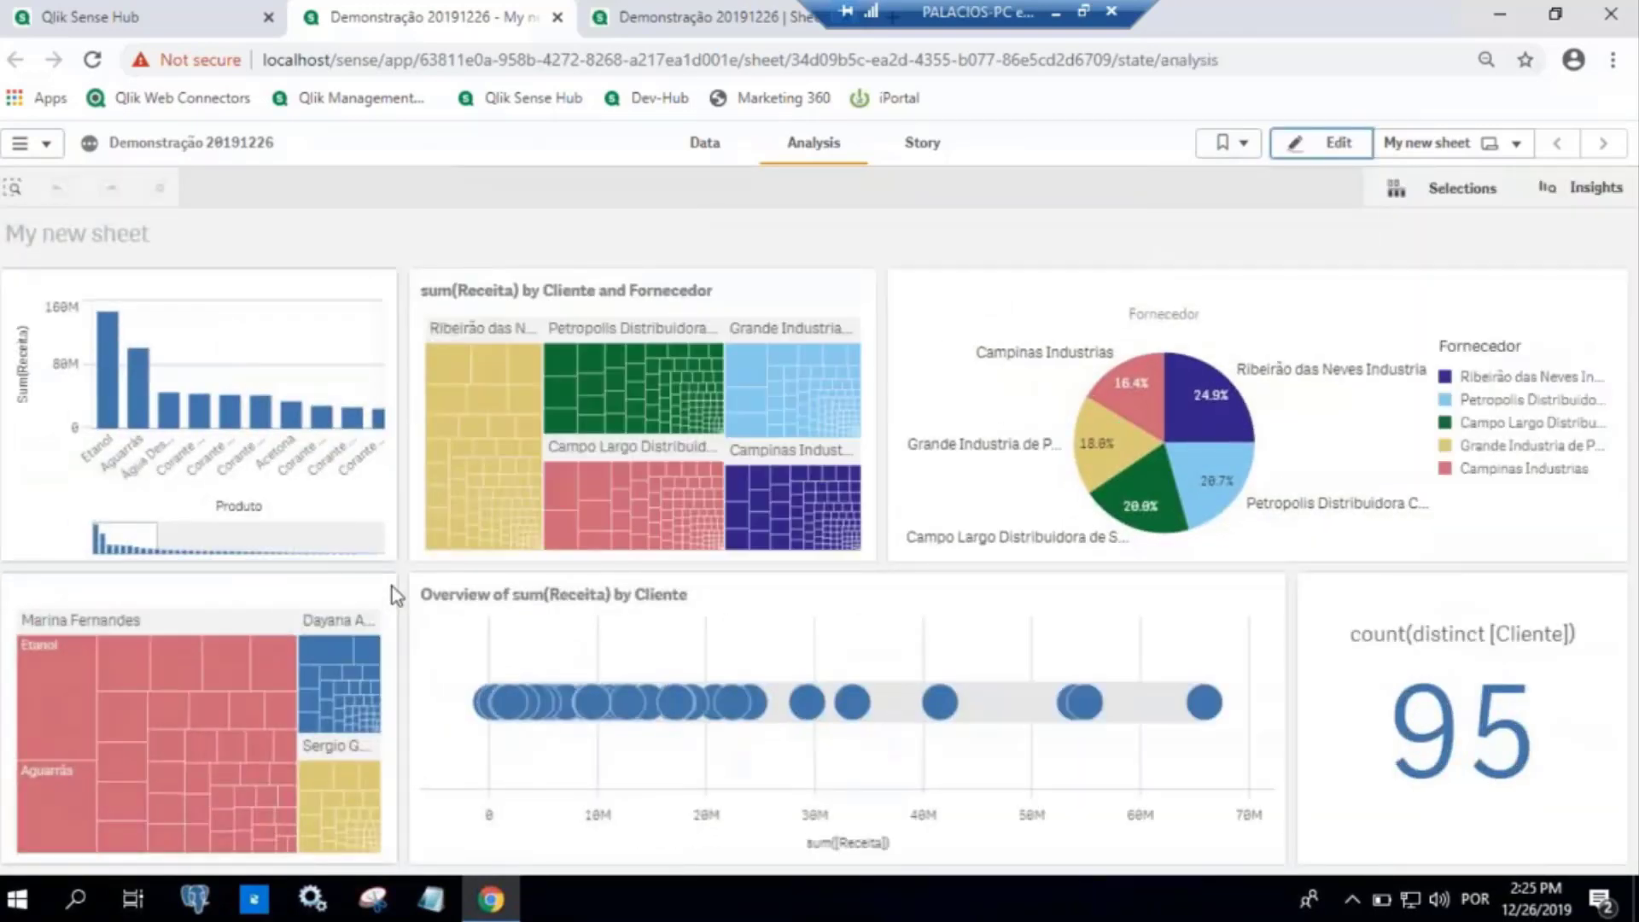
pyautogui.click(366, 589)
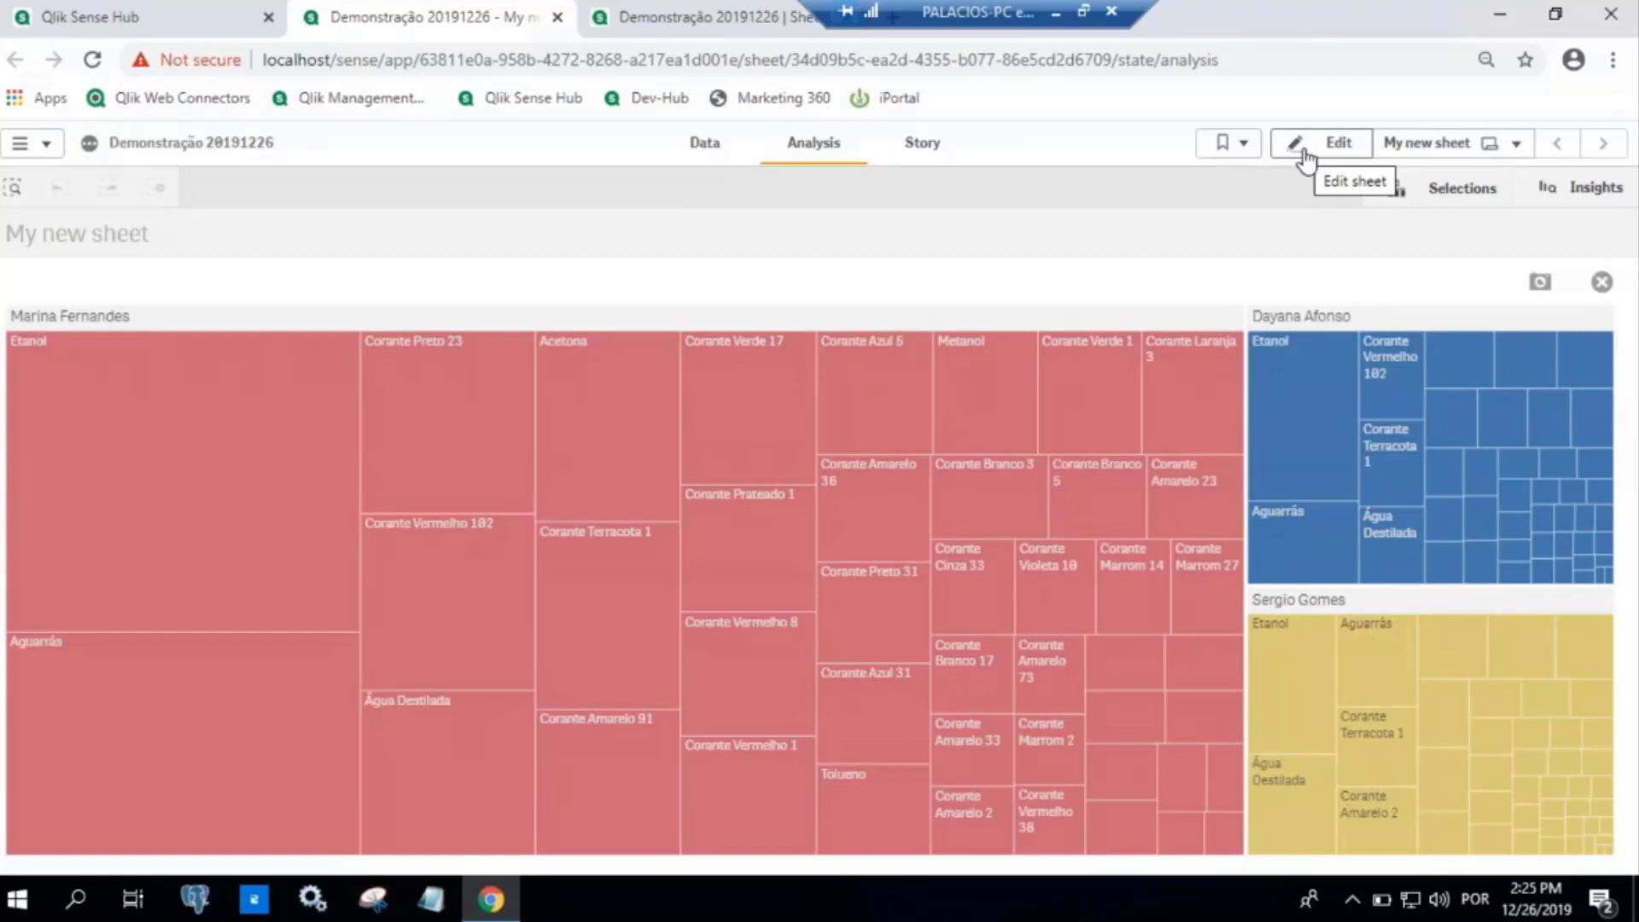
# Open the _0_Qlik Associative Difference PT app from the Pré Vendas stream and its published Associativo vs Consultas Tradicionais - Pre Venda sheet
pyautogui.click(220, 11)
pyautogui.press('Escape')
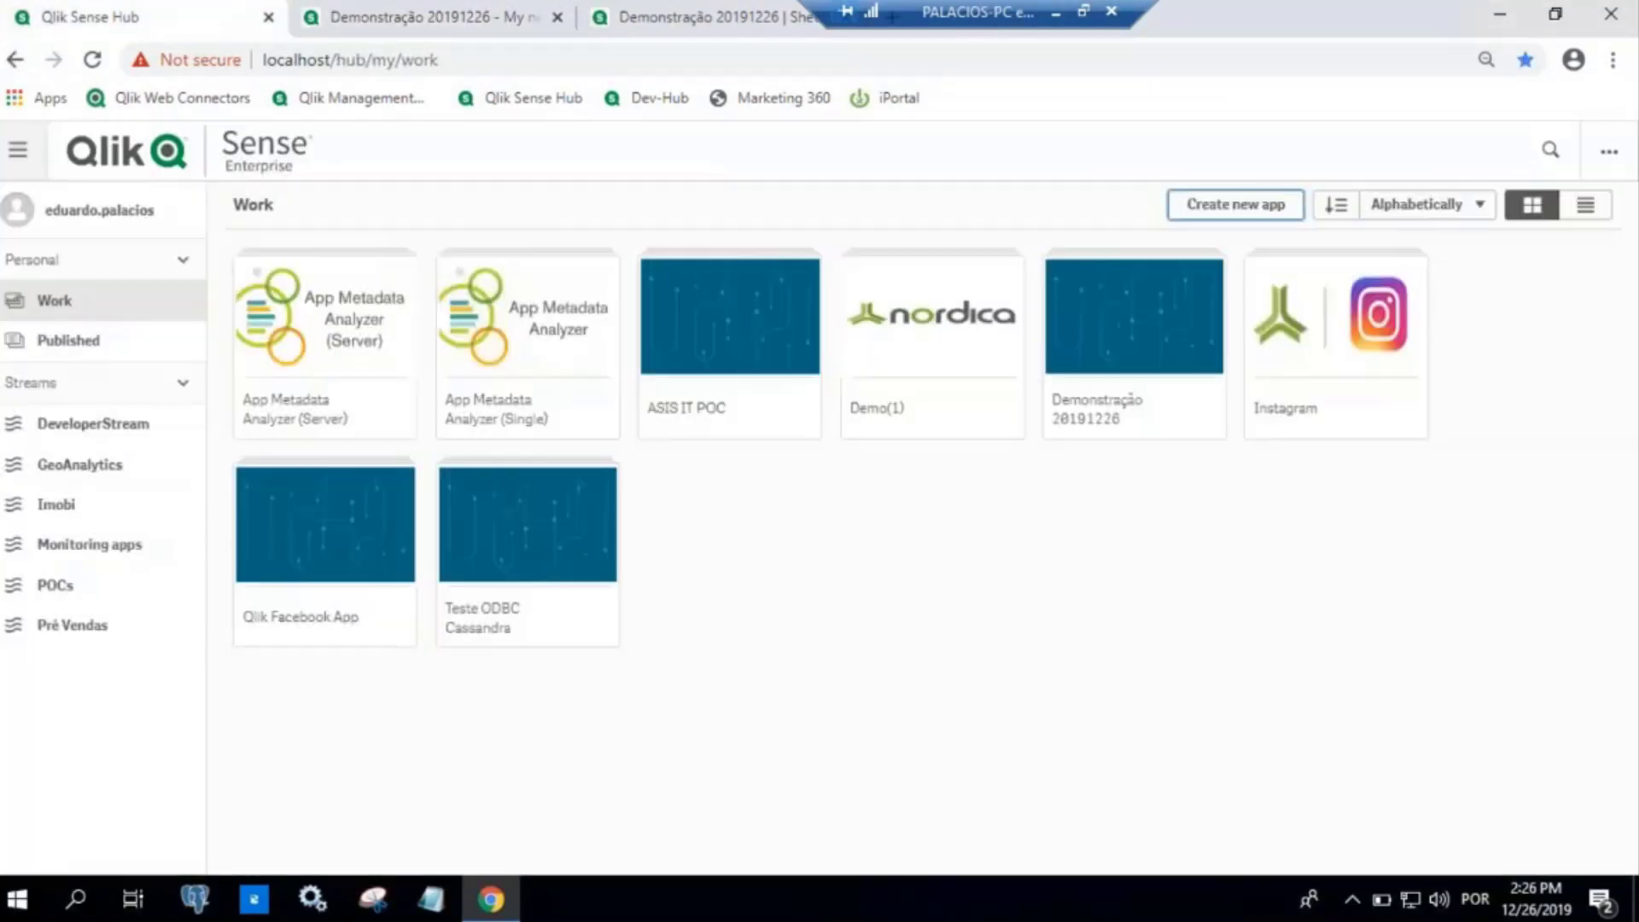
pyautogui.click(84, 629)
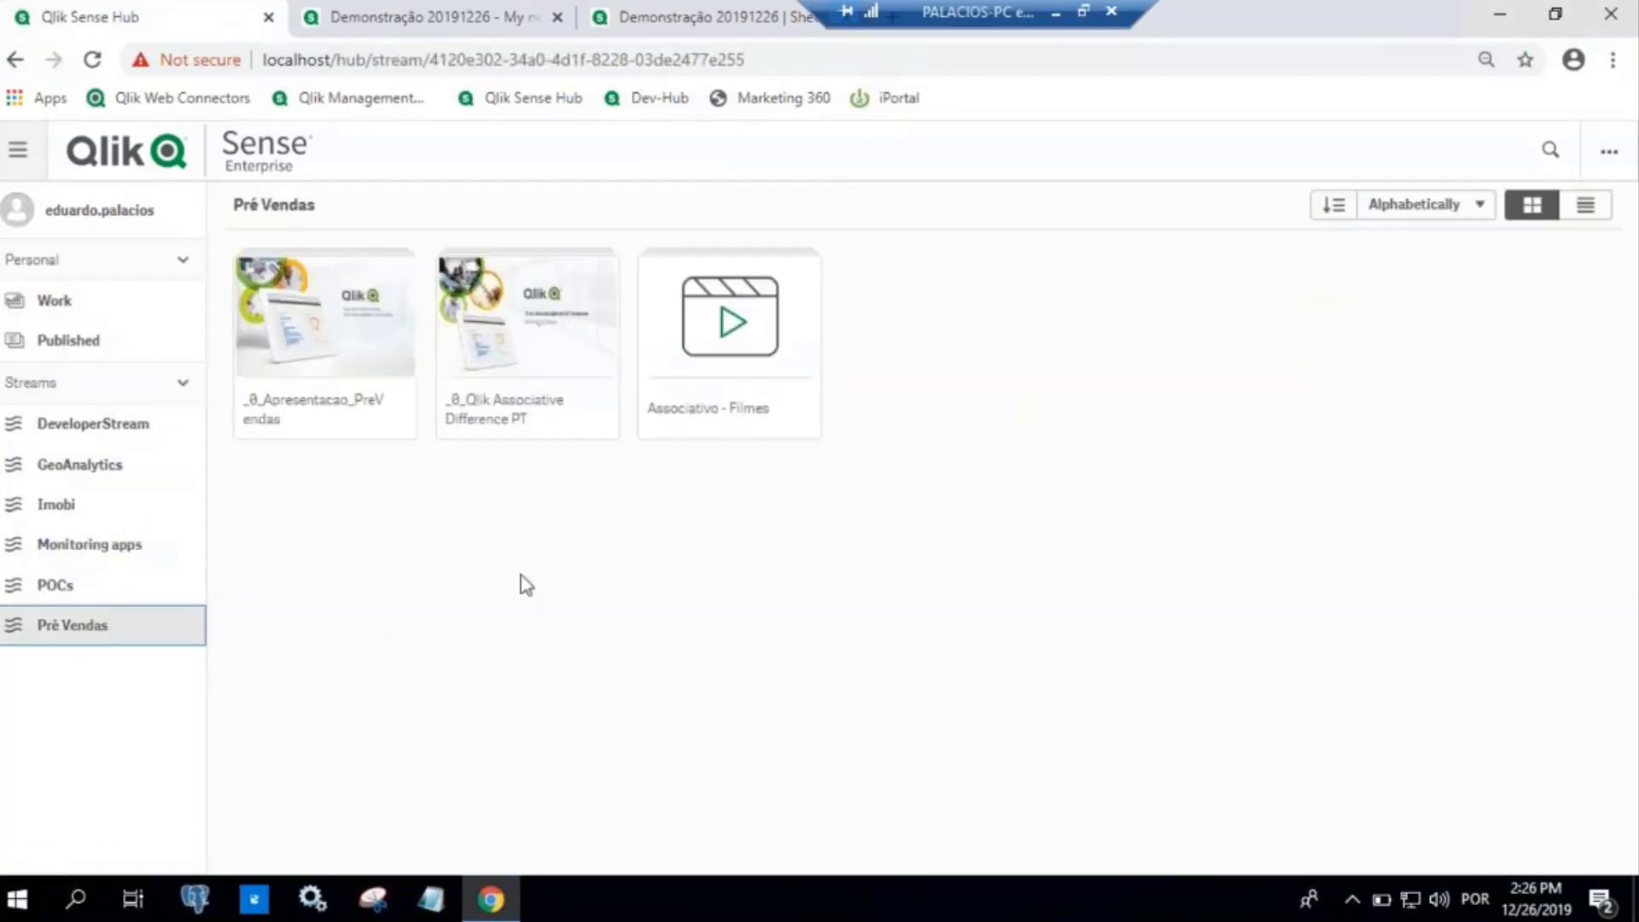
pyautogui.click(558, 347)
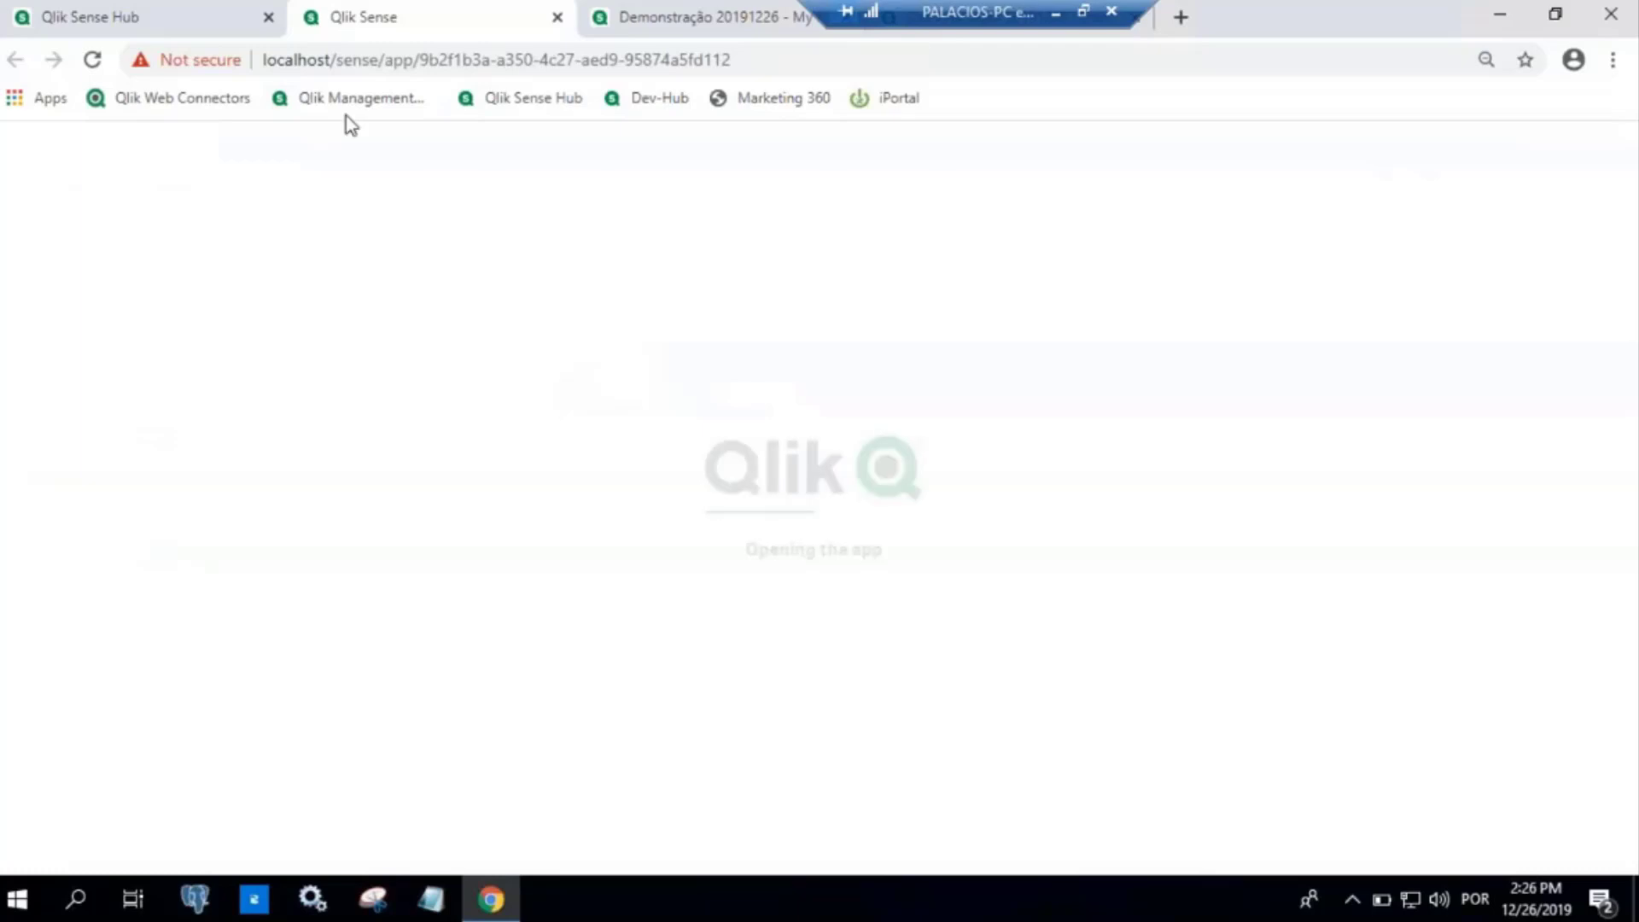
pyautogui.click(158, 16)
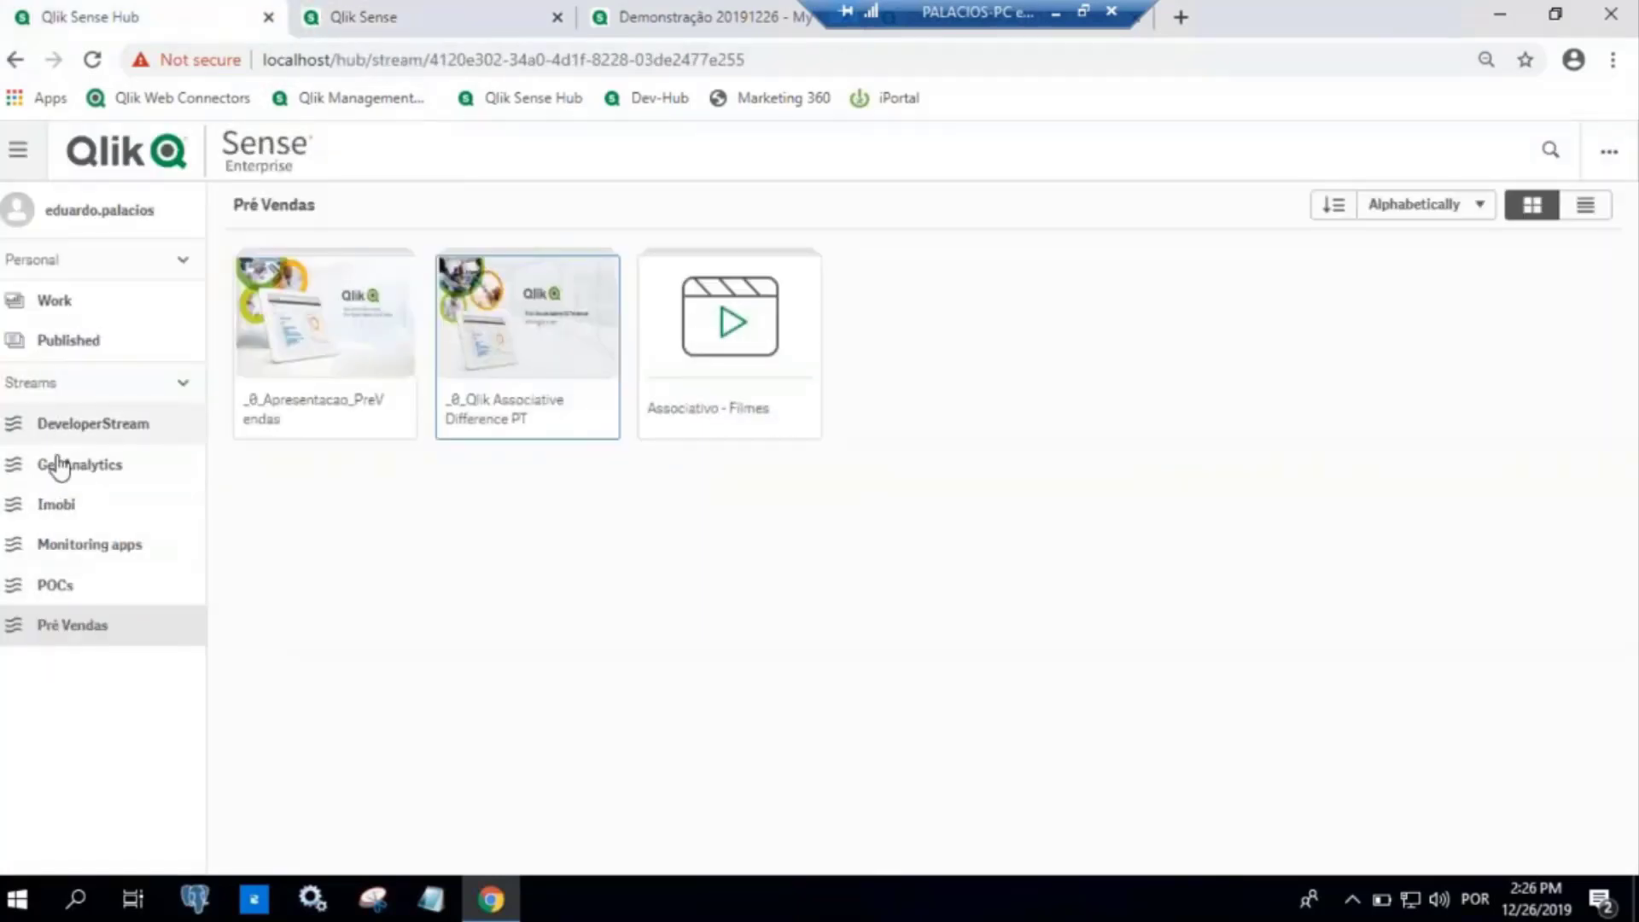
pyautogui.click(55, 645)
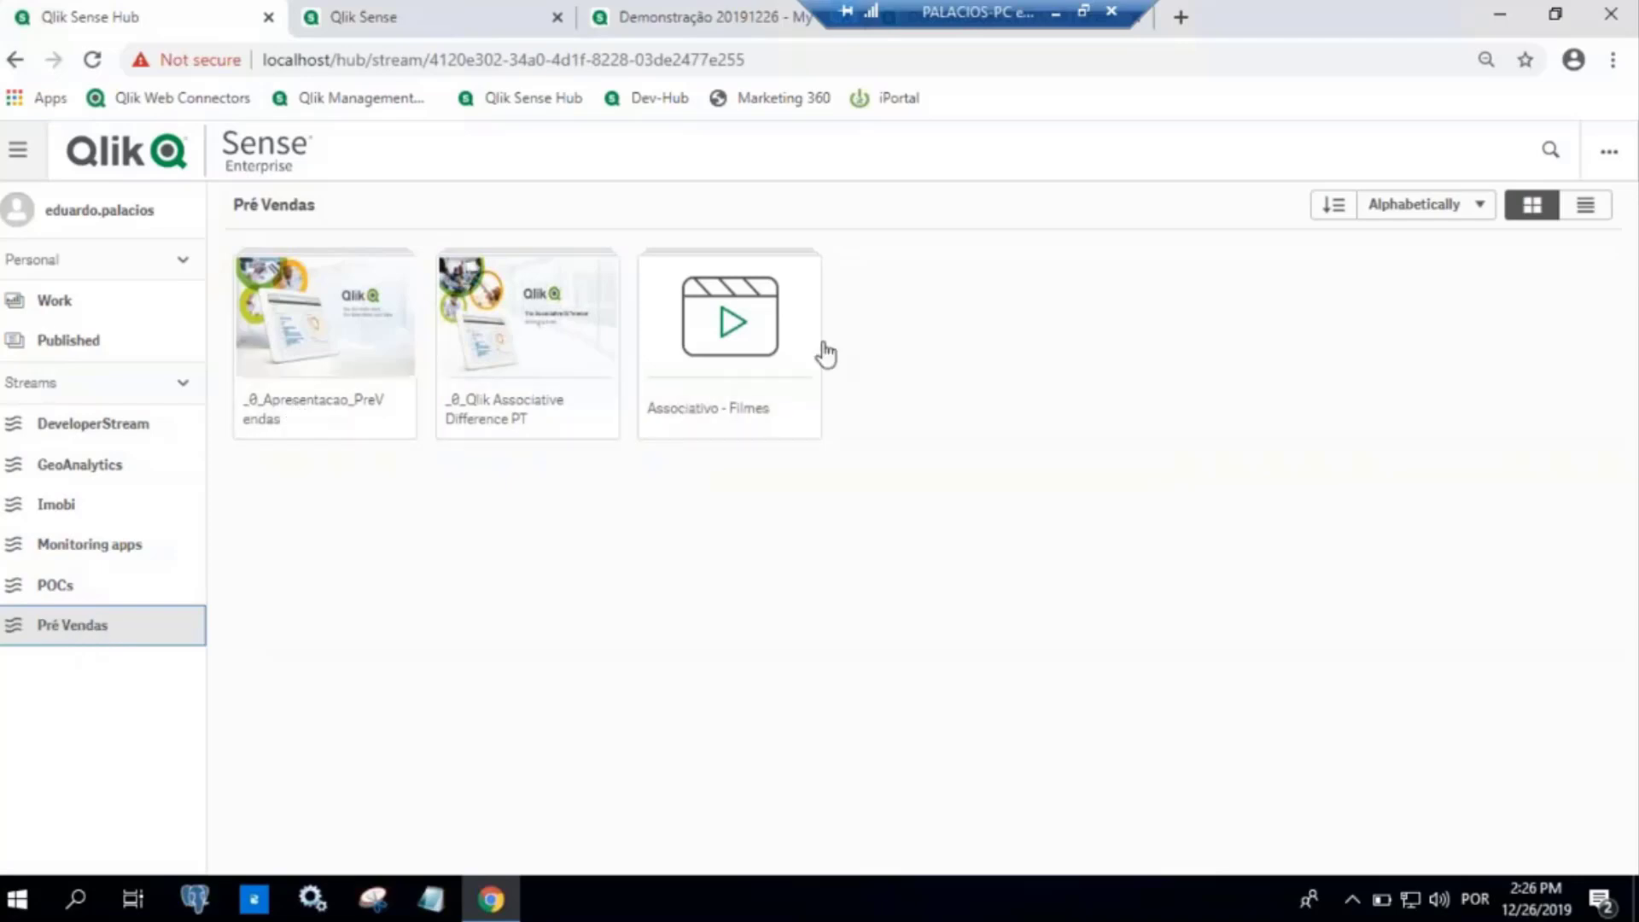
pyautogui.click(355, 10)
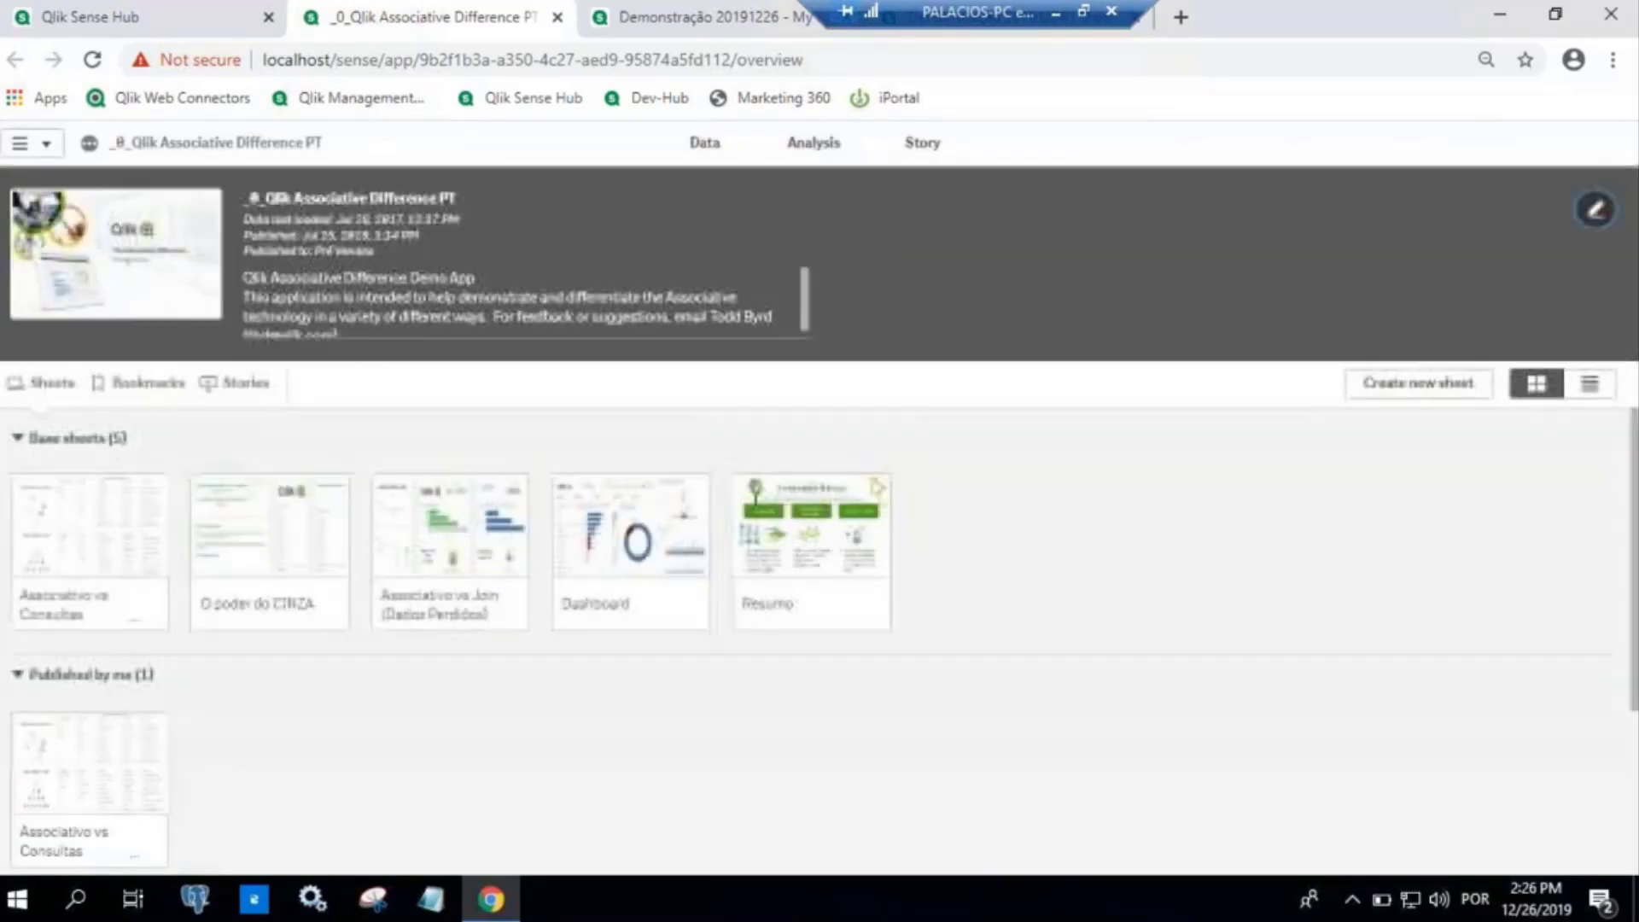
pyautogui.click(91, 759)
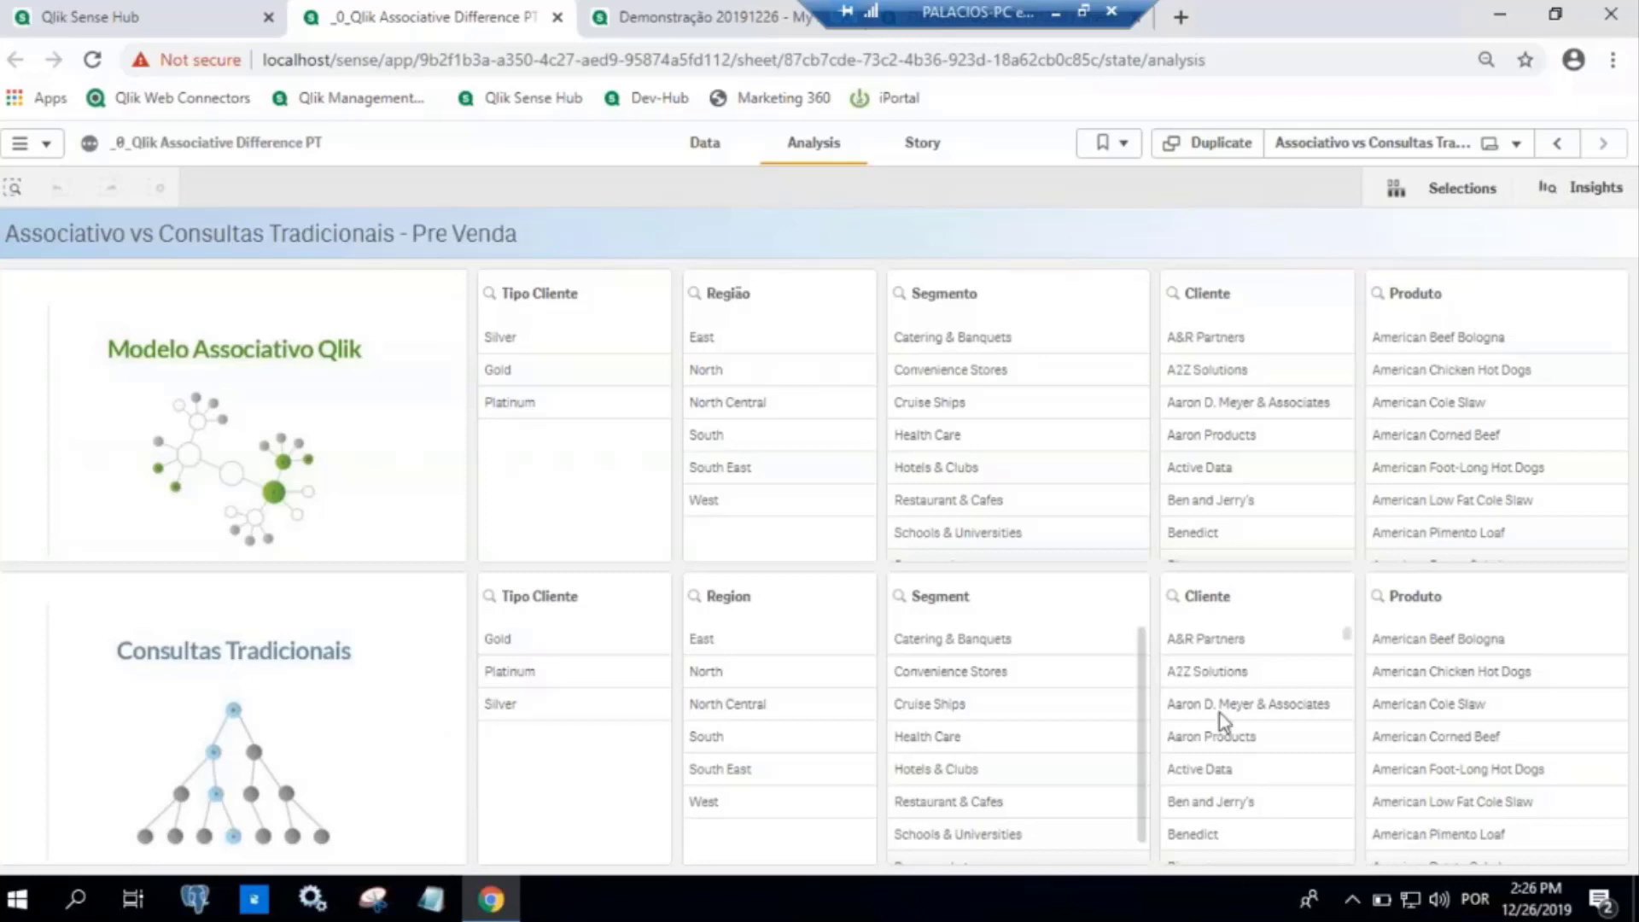
# Select Hotels & Clubs in the Segment list of the Consultas Tradicionais section and confirm the selection
pyautogui.scroll(-1, 1016, 756)
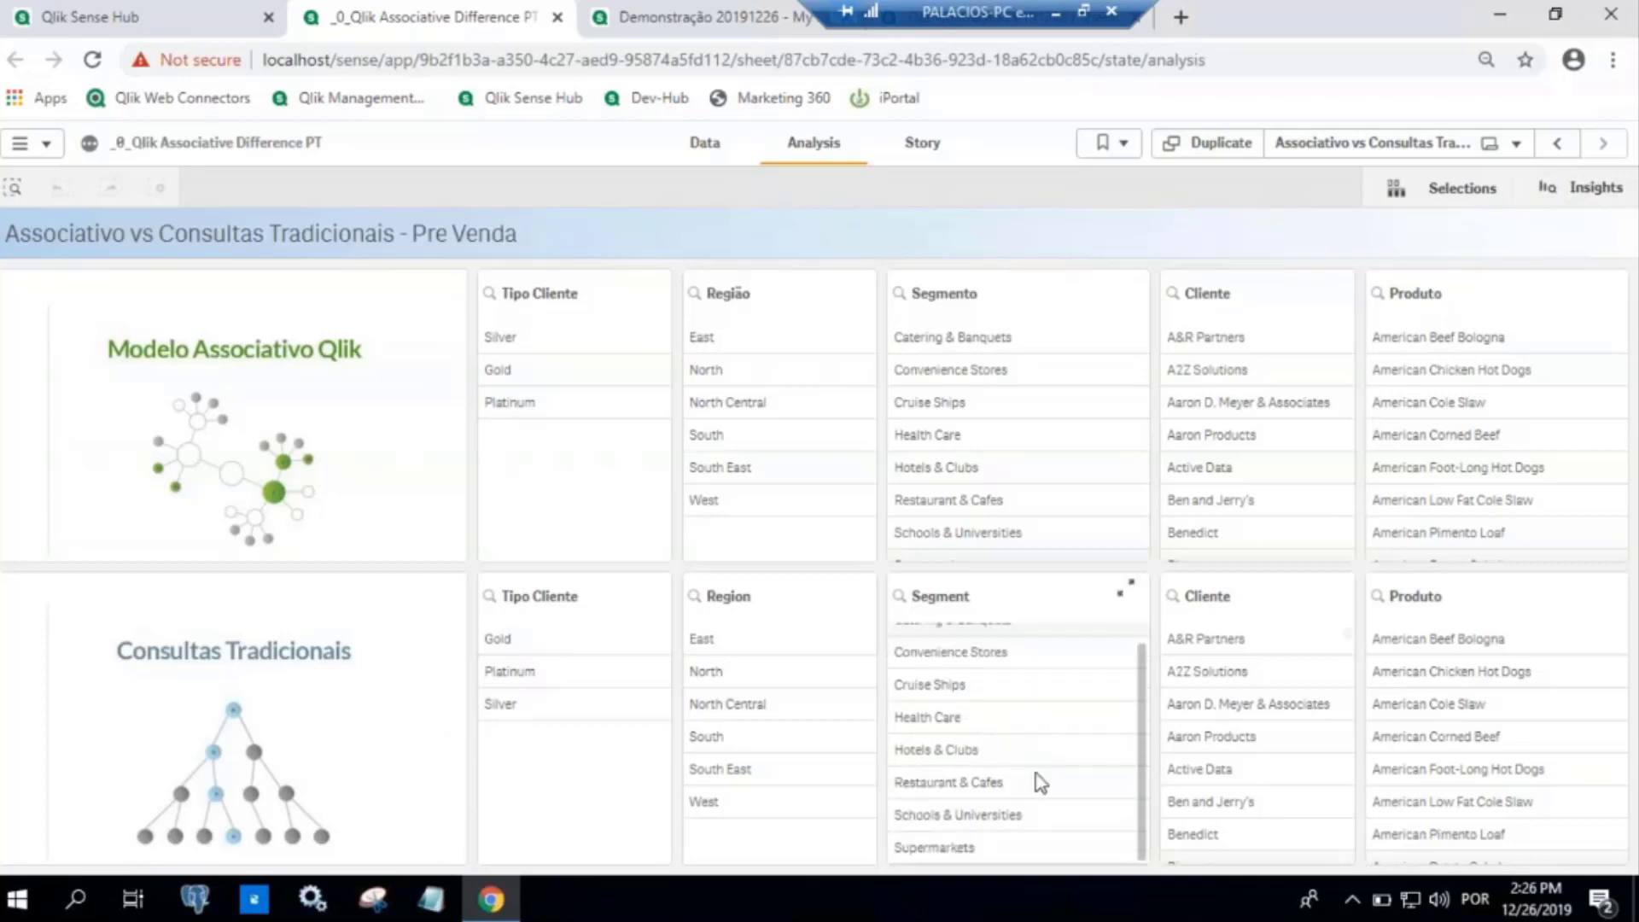
pyautogui.click(953, 751)
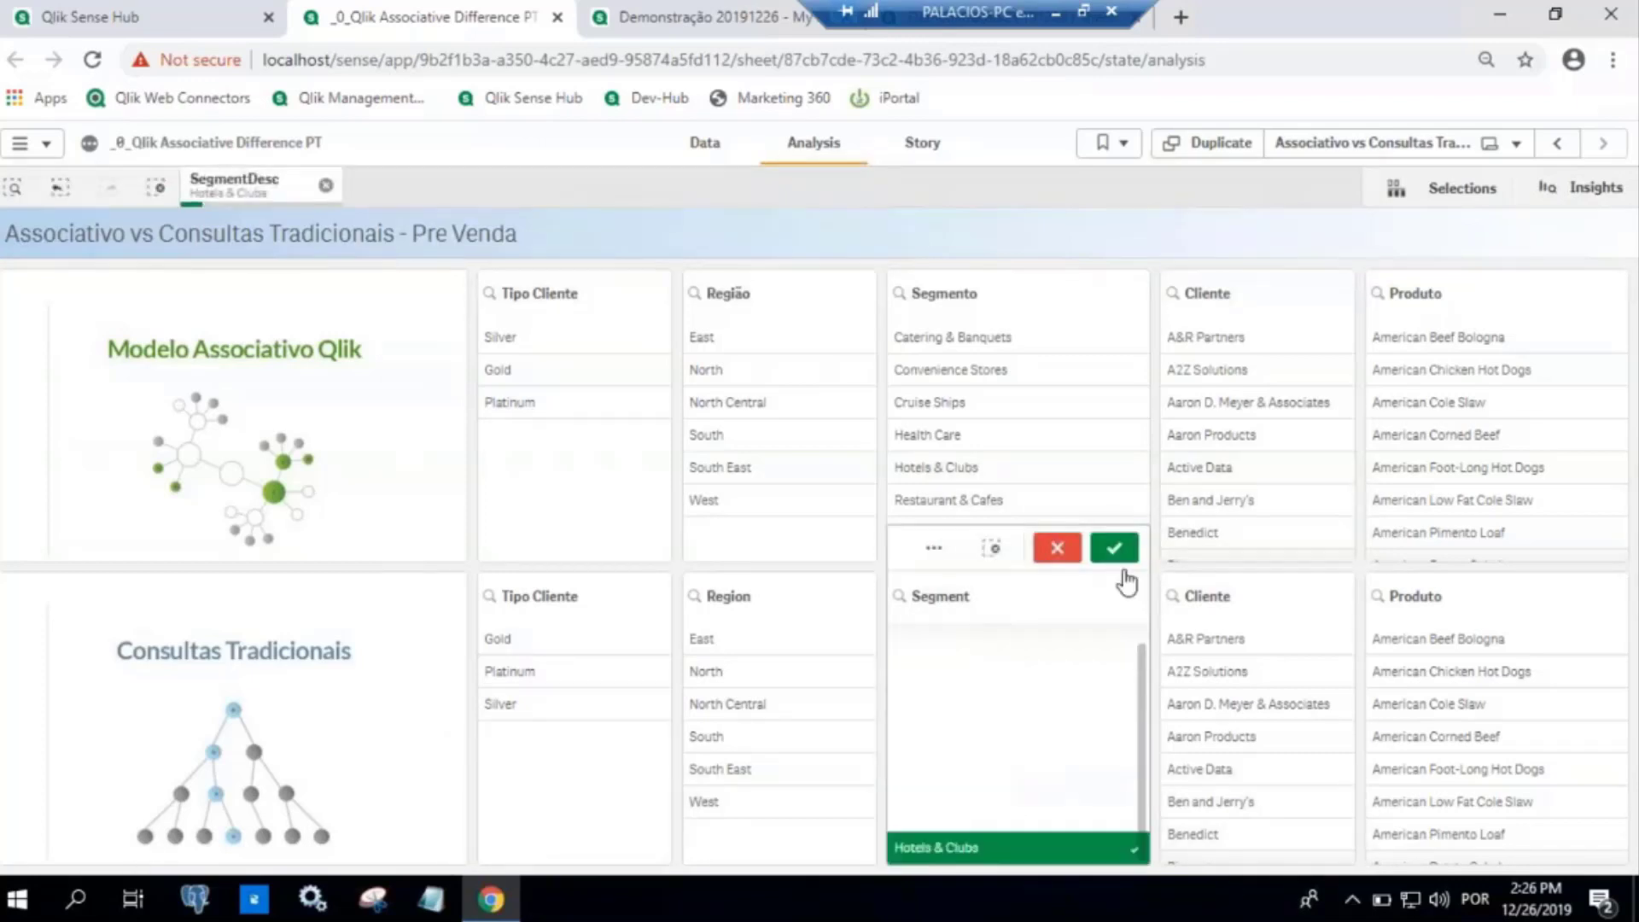
pyautogui.click(1080, 768)
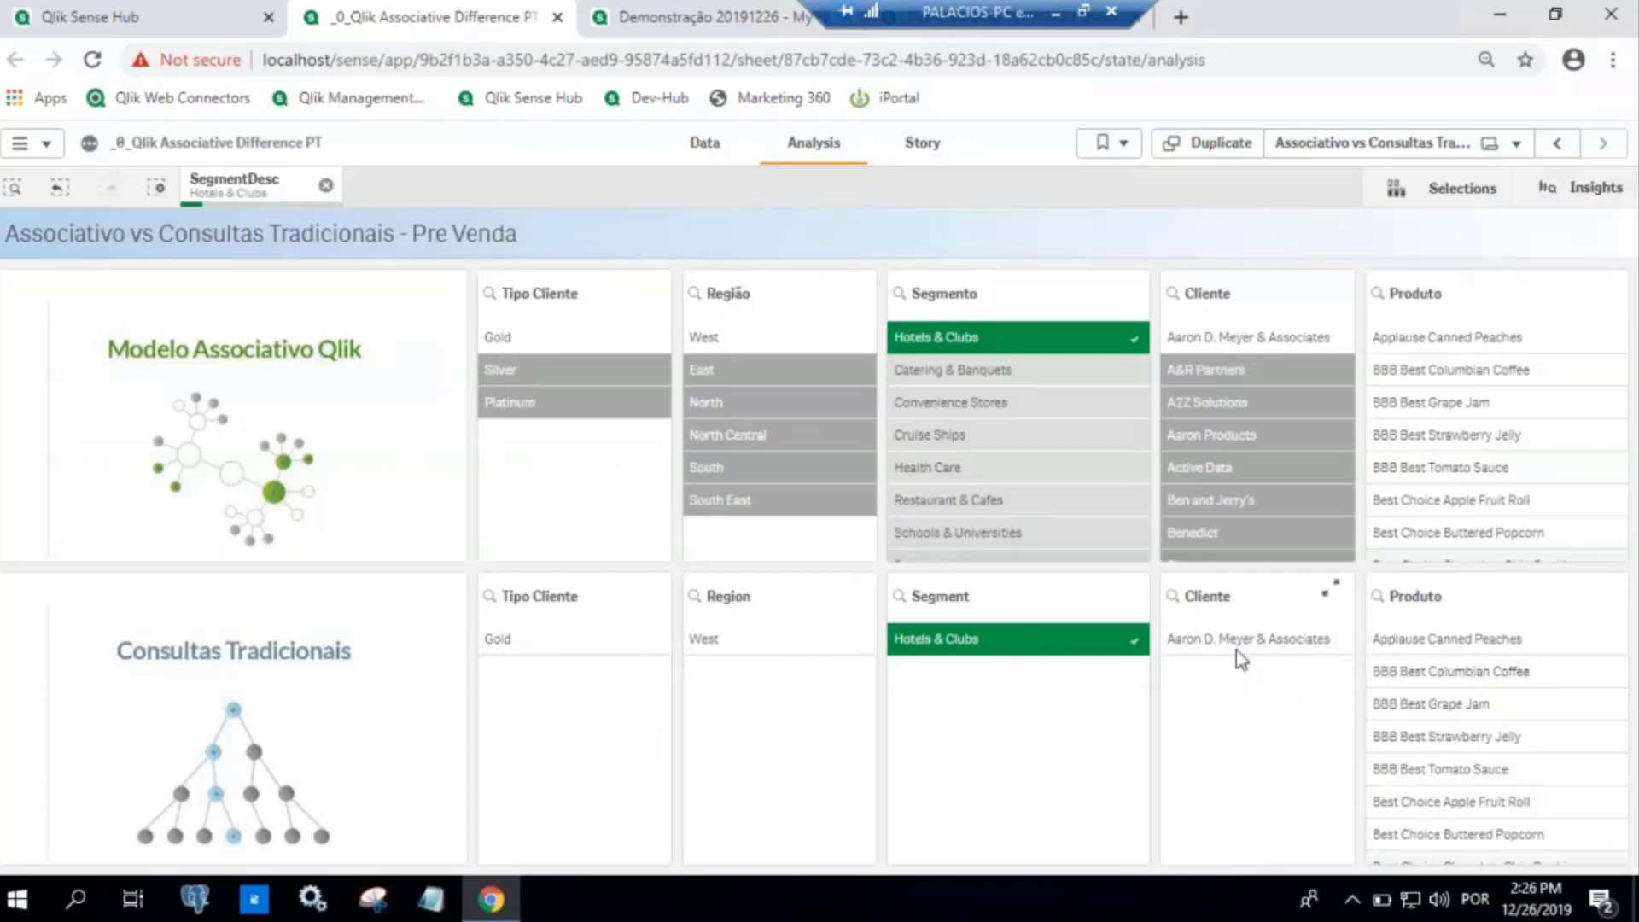
# Compare associated and excluded values in the Segmento, Cliente and Produto lists between the associative model and the traditional queries
pyautogui.scroll(-5, 1486, 688)
pyautogui.scroll(-5, 1524, 760)
pyautogui.moveTo(1621, 696); pyautogui.dragTo(1621, 628)
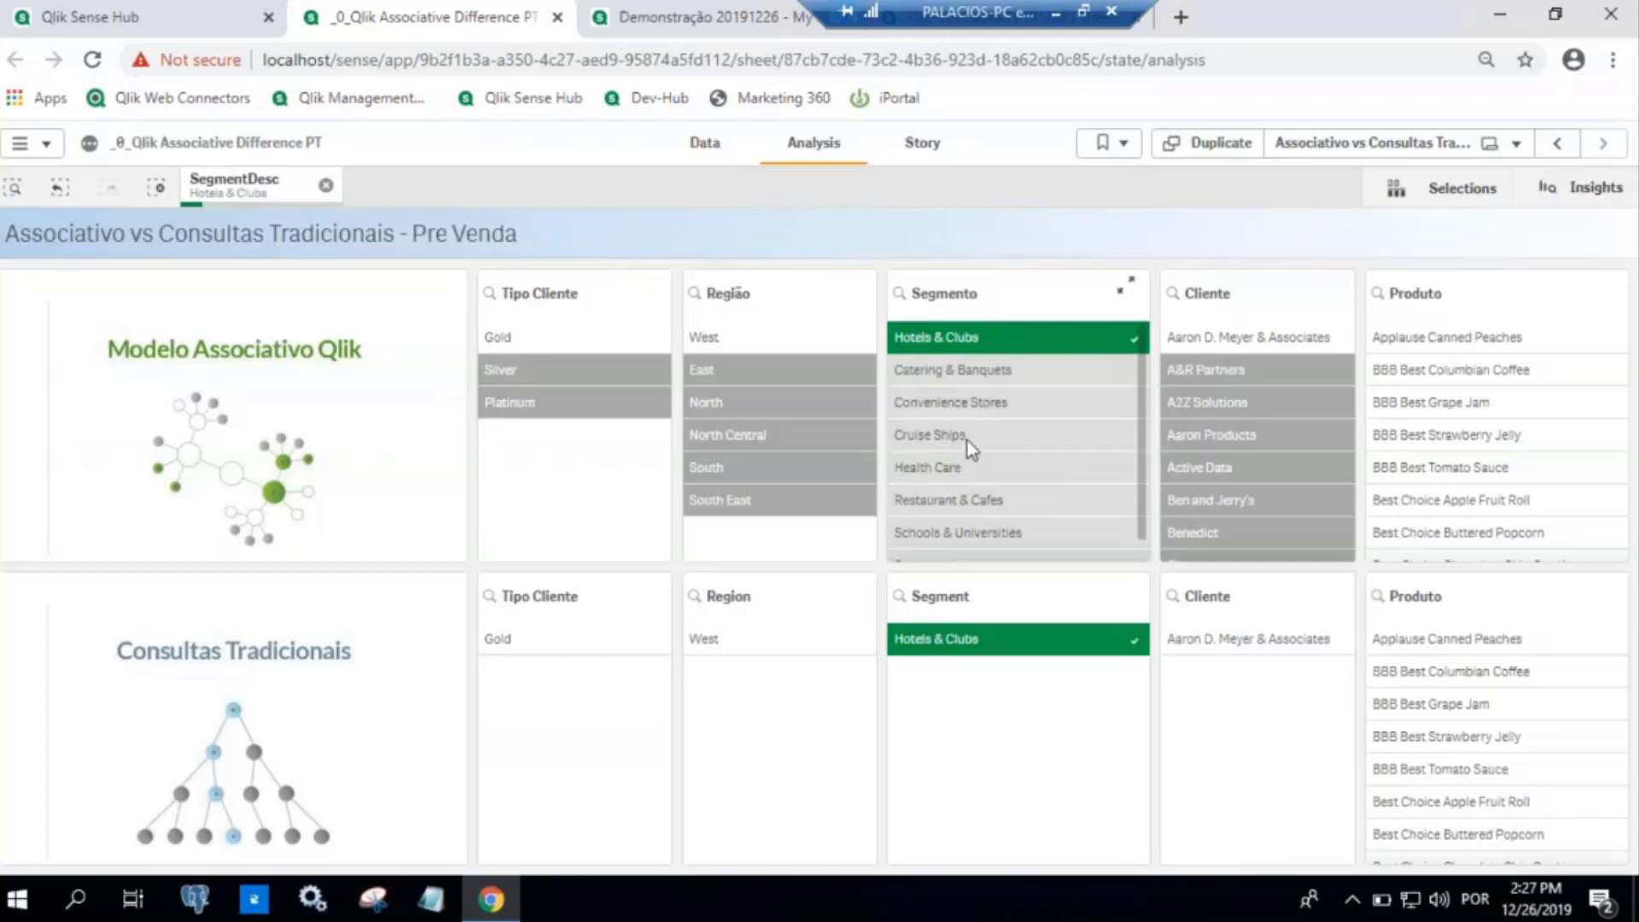
pyautogui.scroll(-1, 1059, 403)
pyautogui.scroll(1, 1043, 434)
pyautogui.scroll(-3, 1556, 468)
pyautogui.scroll(-2, 1555, 468)
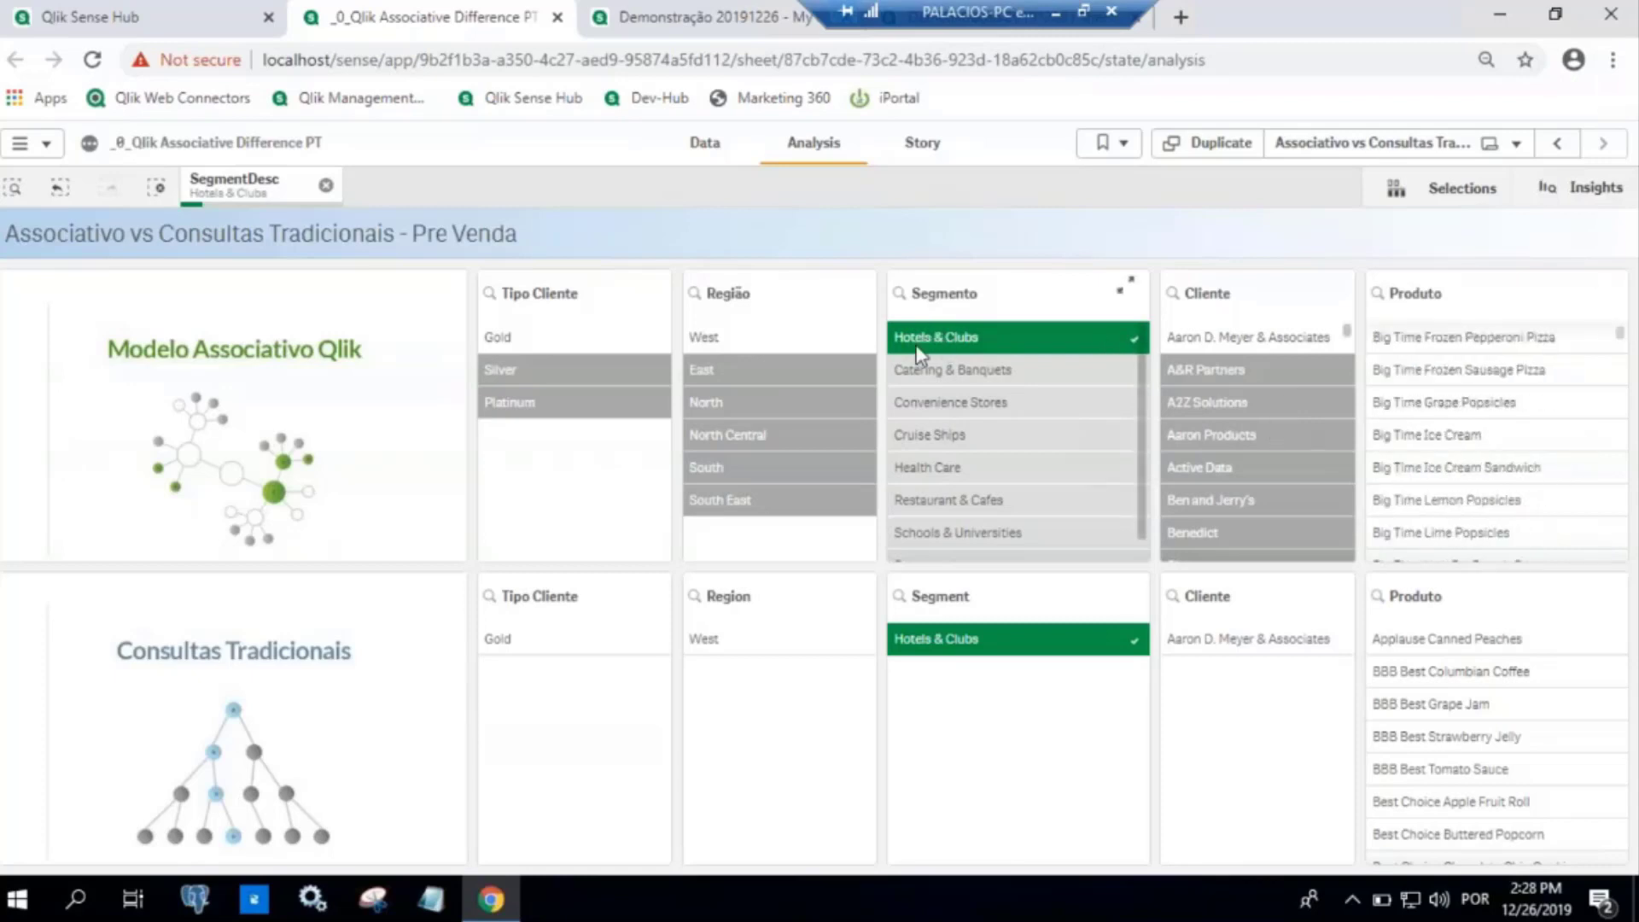
pyautogui.moveTo(1619, 335); pyautogui.dragTo(1585, 572)
pyautogui.scroll(-5, 1590, 516)
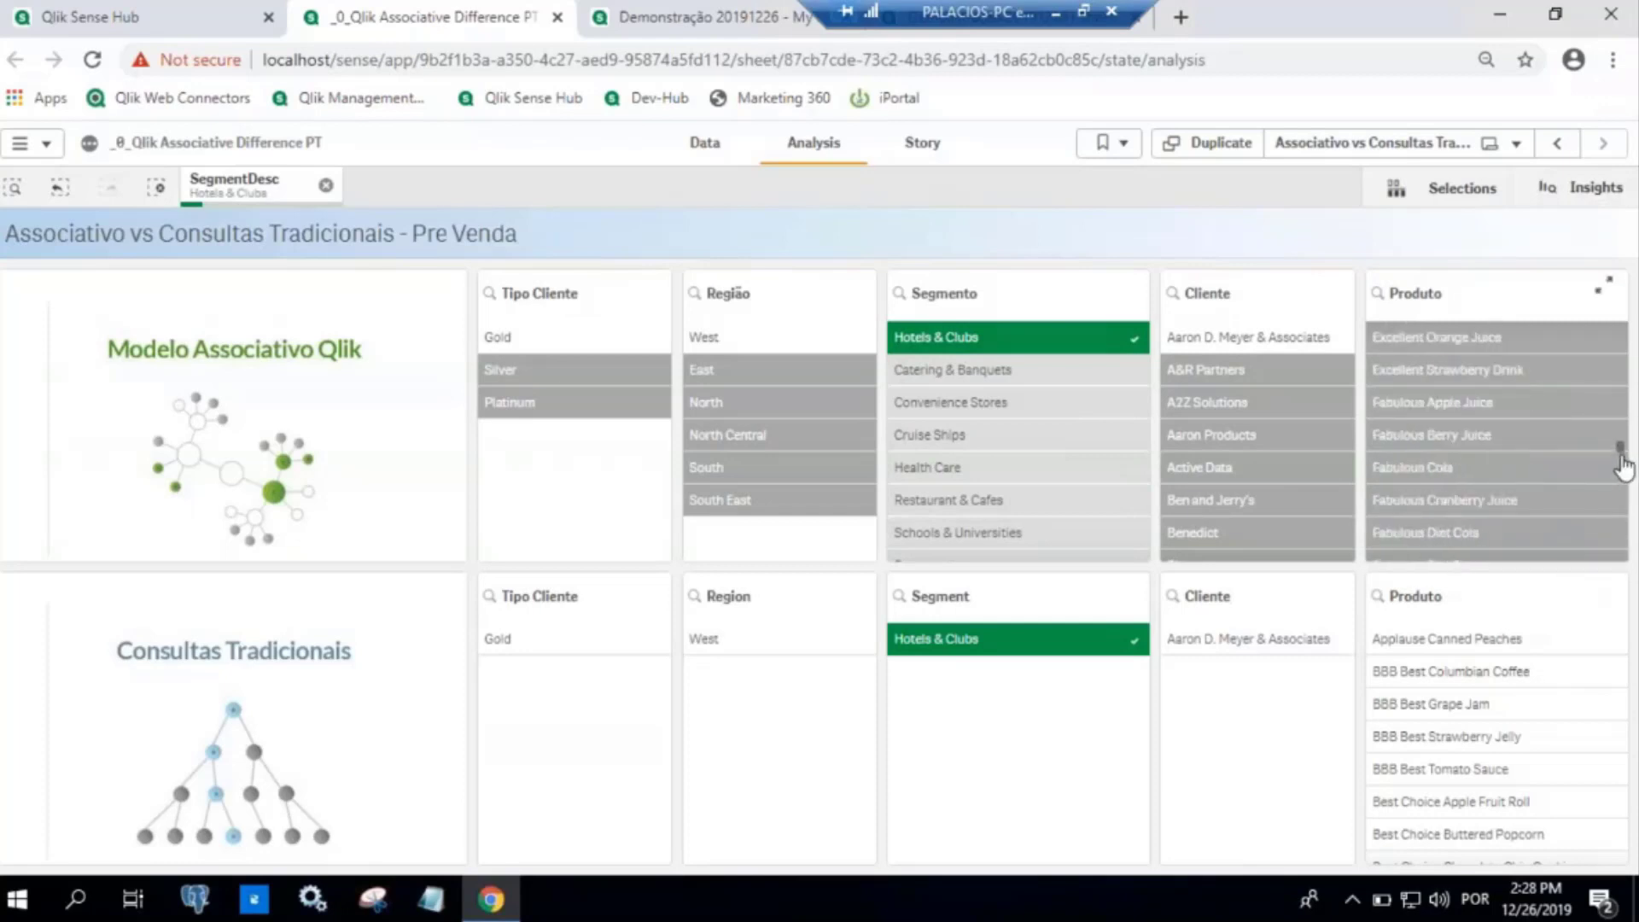
pyautogui.moveTo(1633, 425); pyautogui.dragTo(1637, 387)
pyautogui.scroll(14, 1520, 447)
pyautogui.scroll(-3, 1492, 462)
pyautogui.scroll(-3, 1492, 463)
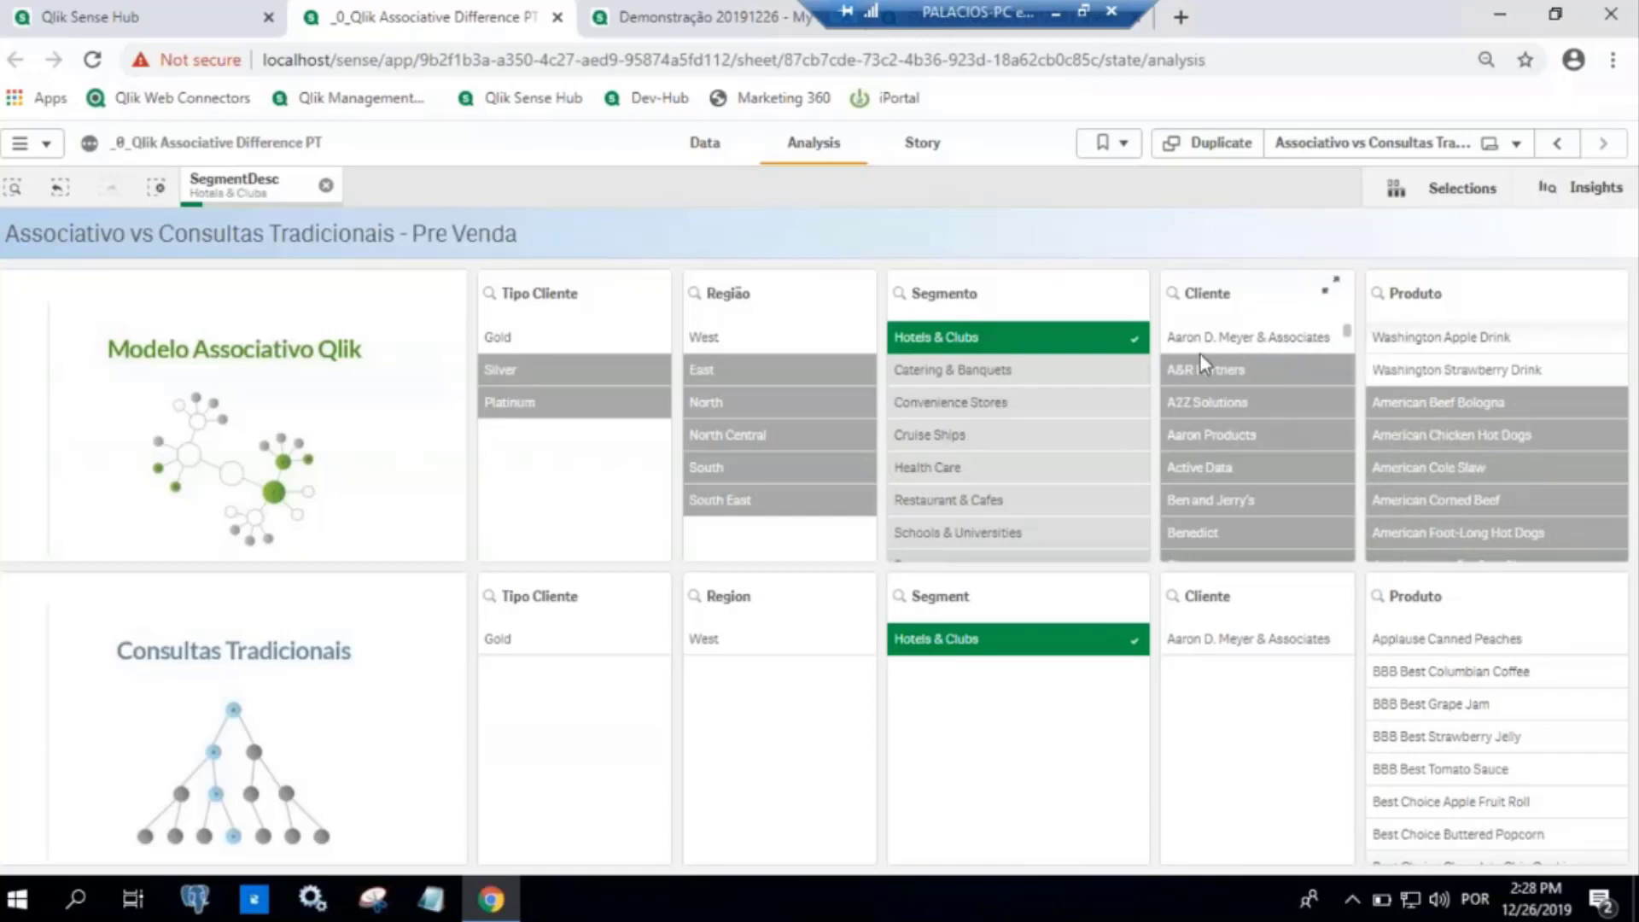
# Replace the Hotels & Clubs selection with South in the Região list and compare the associated and excluded Segmento values
pyautogui.click(325, 185)
pyautogui.click(746, 369)
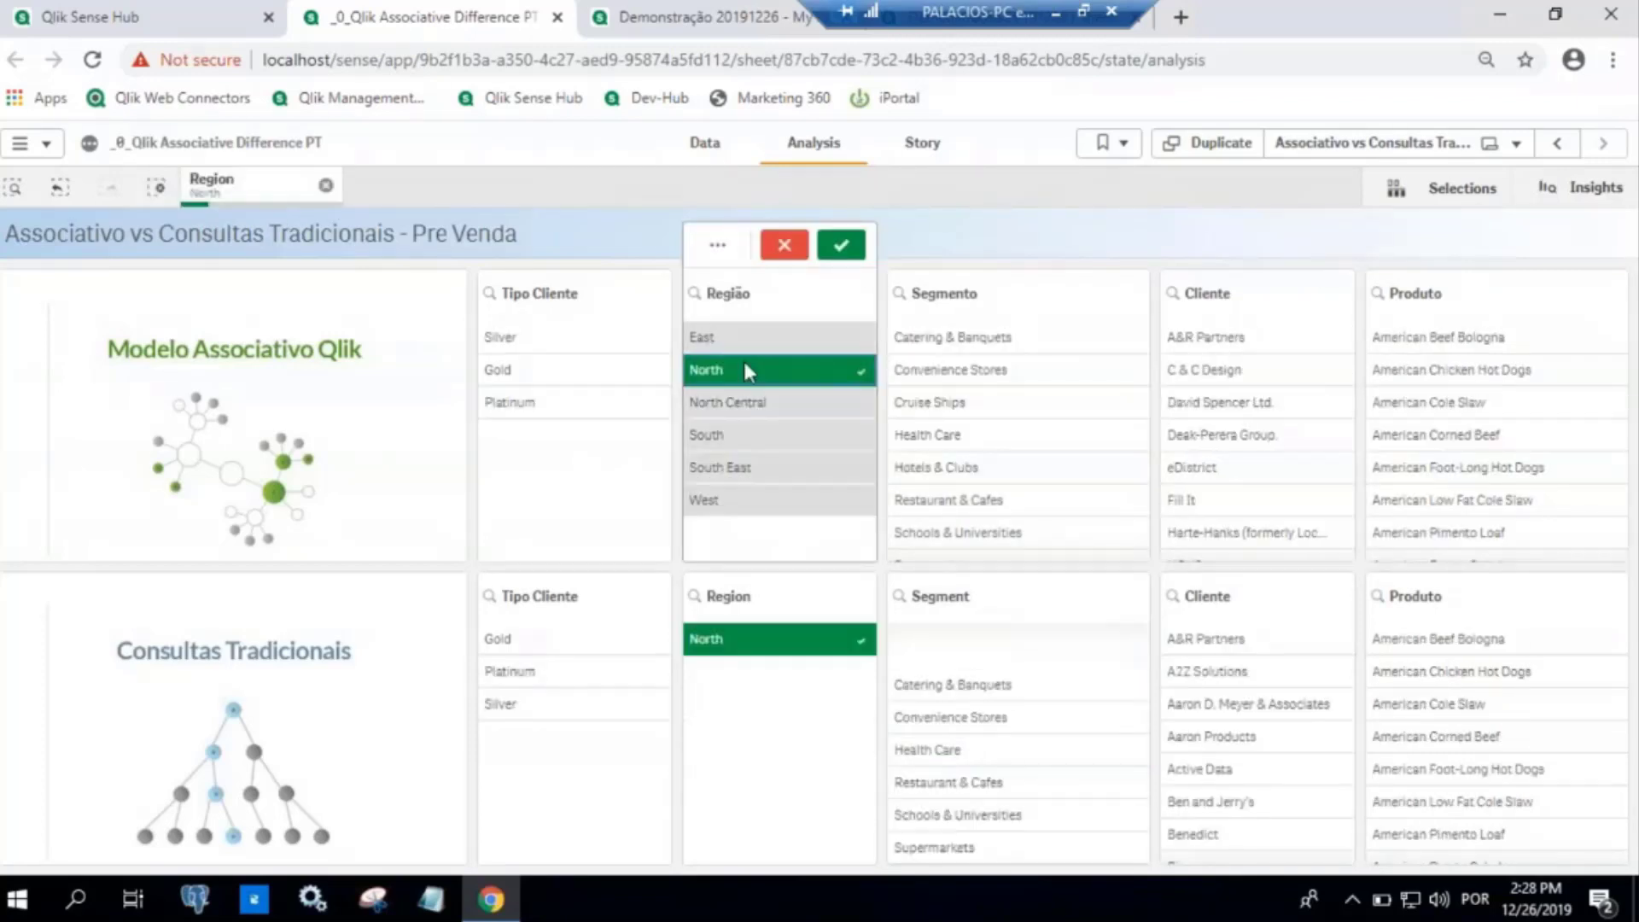
pyautogui.click(755, 436)
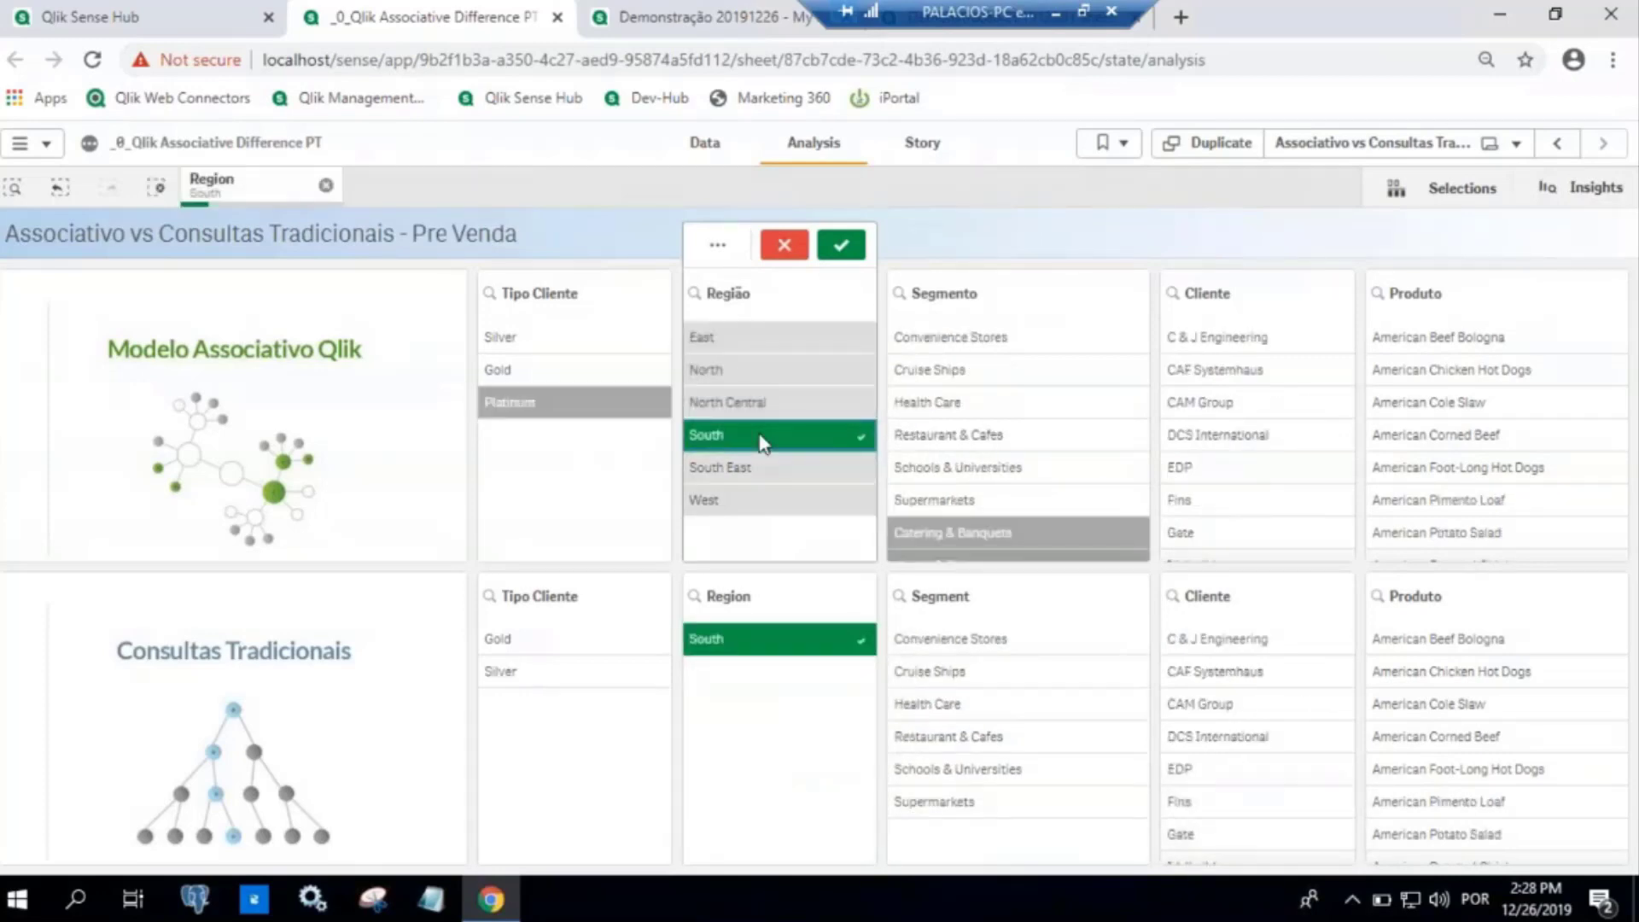
pyautogui.click(841, 245)
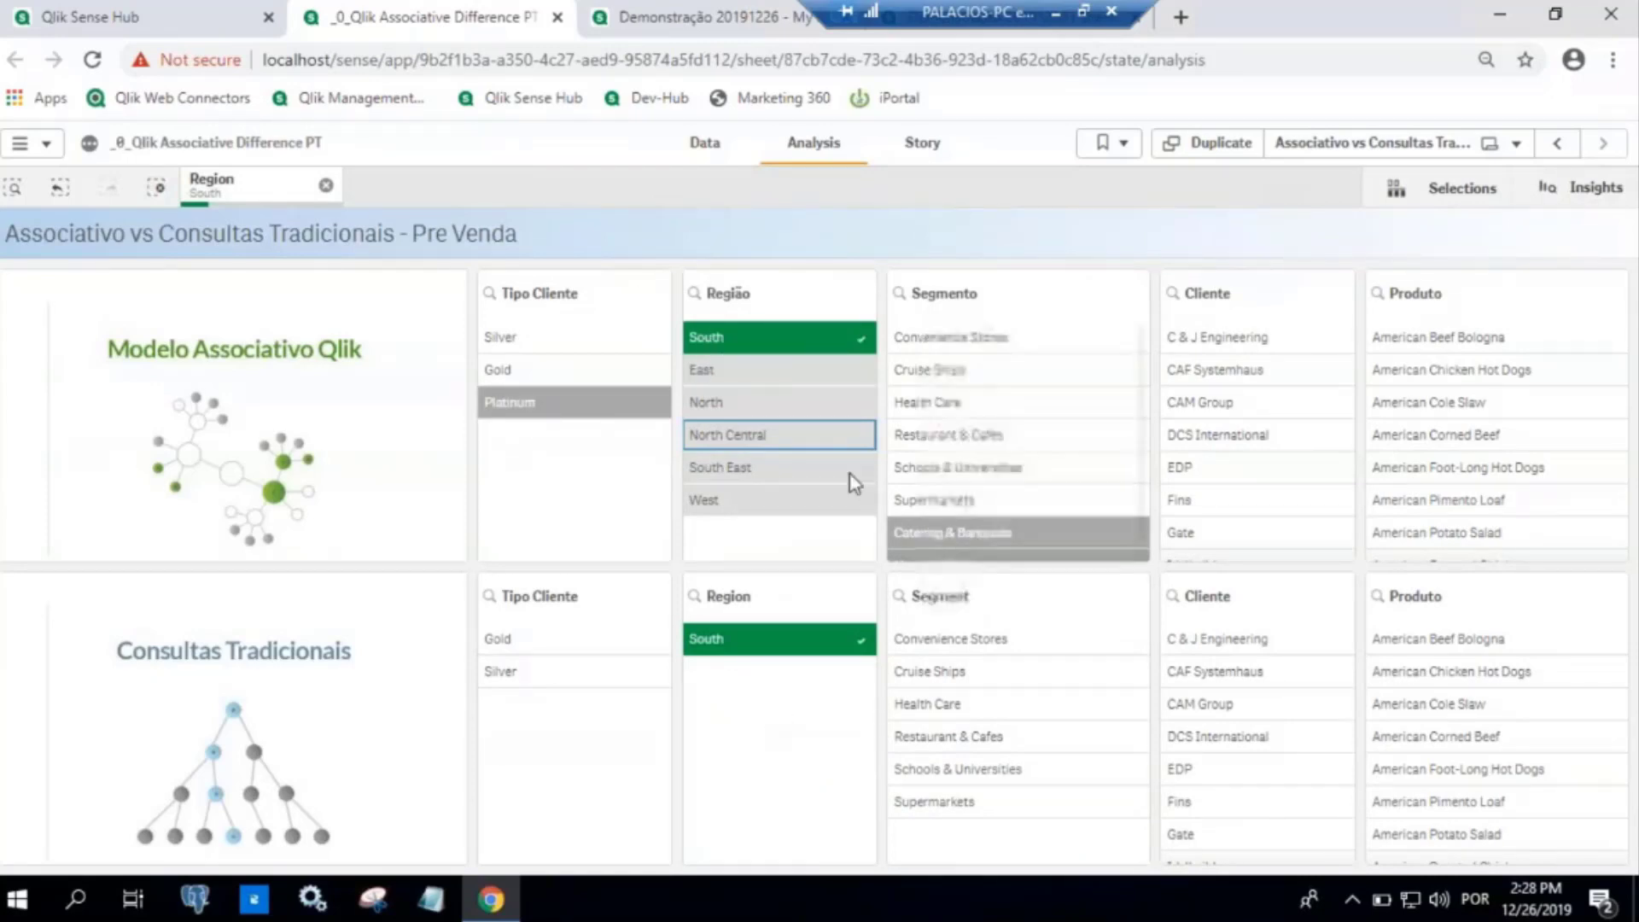
pyautogui.scroll(-1, 1086, 470)
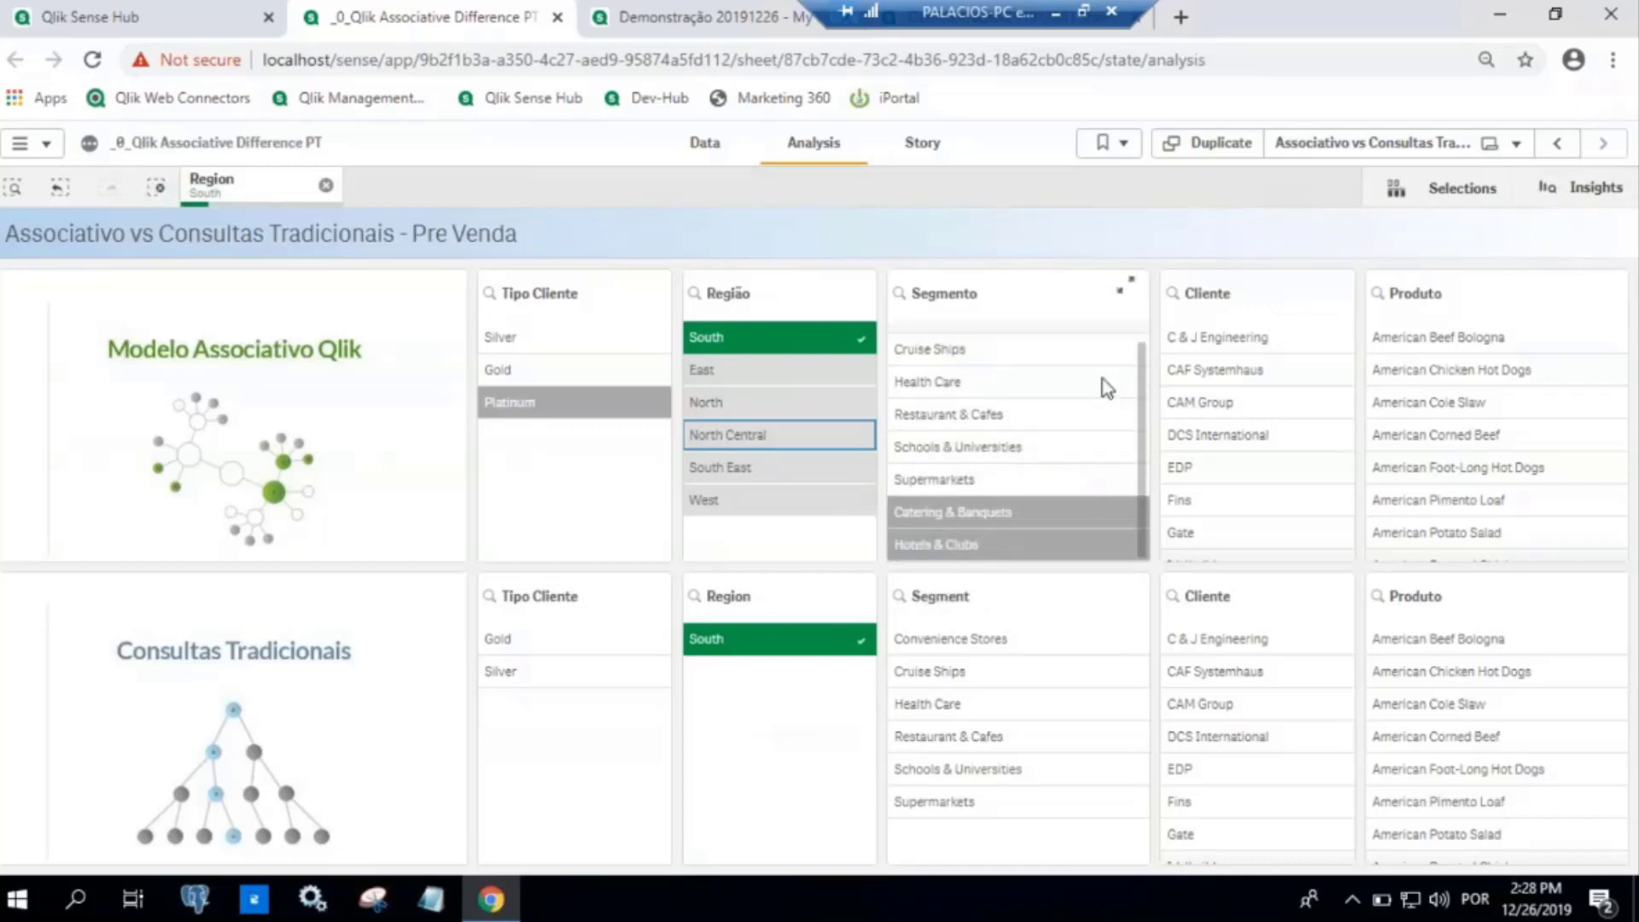
pyautogui.scroll(1, 1088, 421)
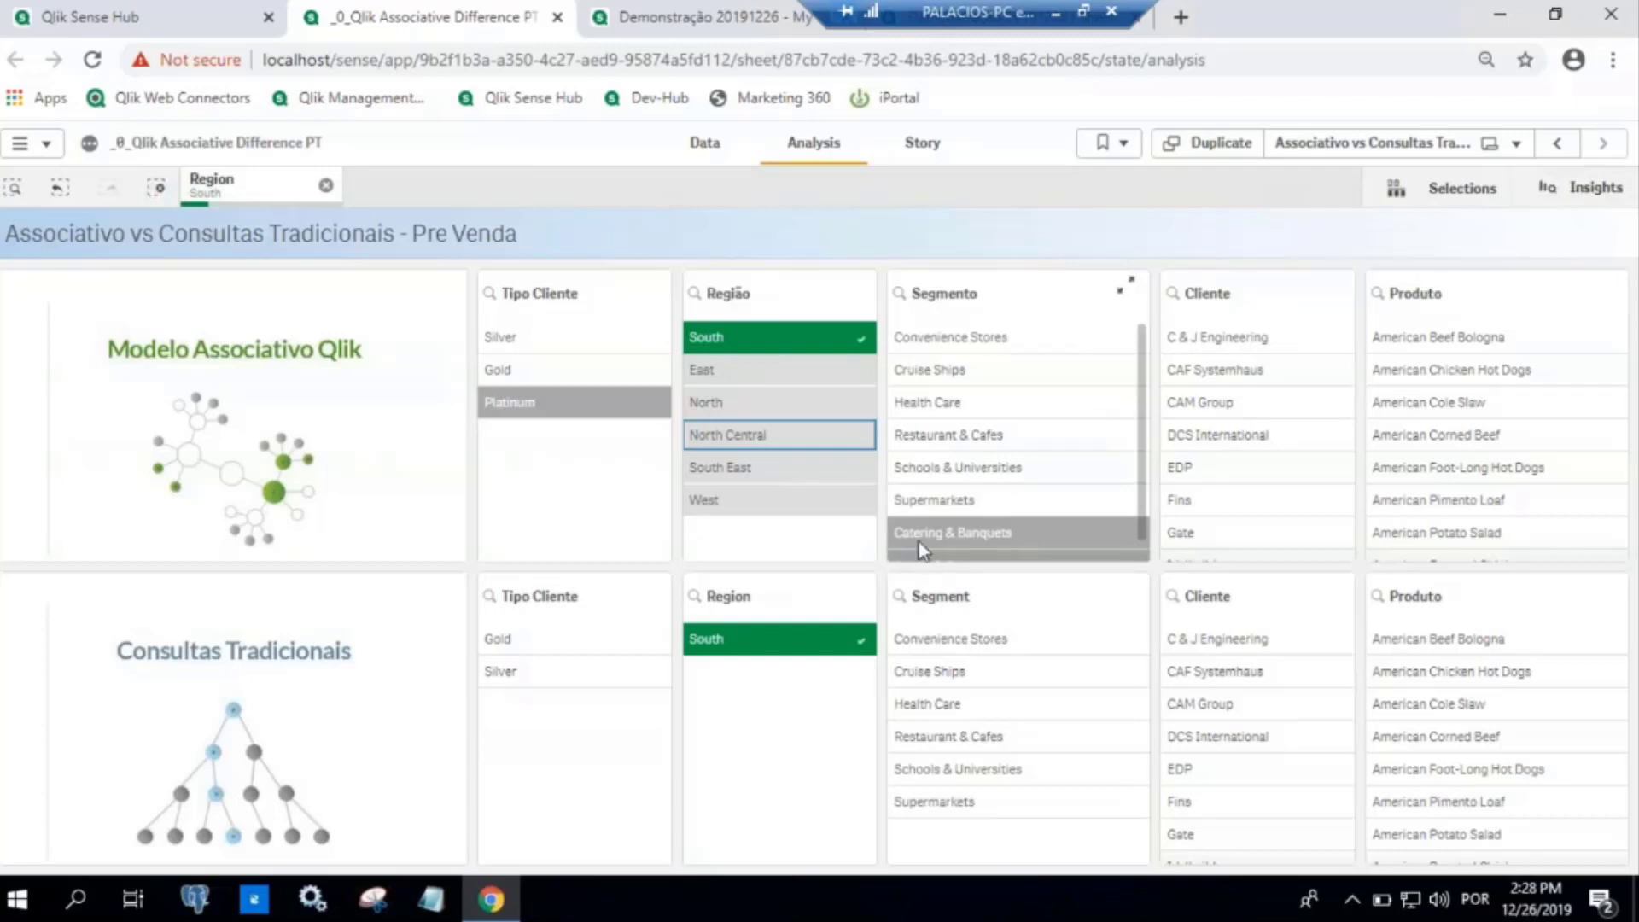
# Open the Demo app from the POCs stream and its base Dashboard sheet
pyautogui.click(13, 12)
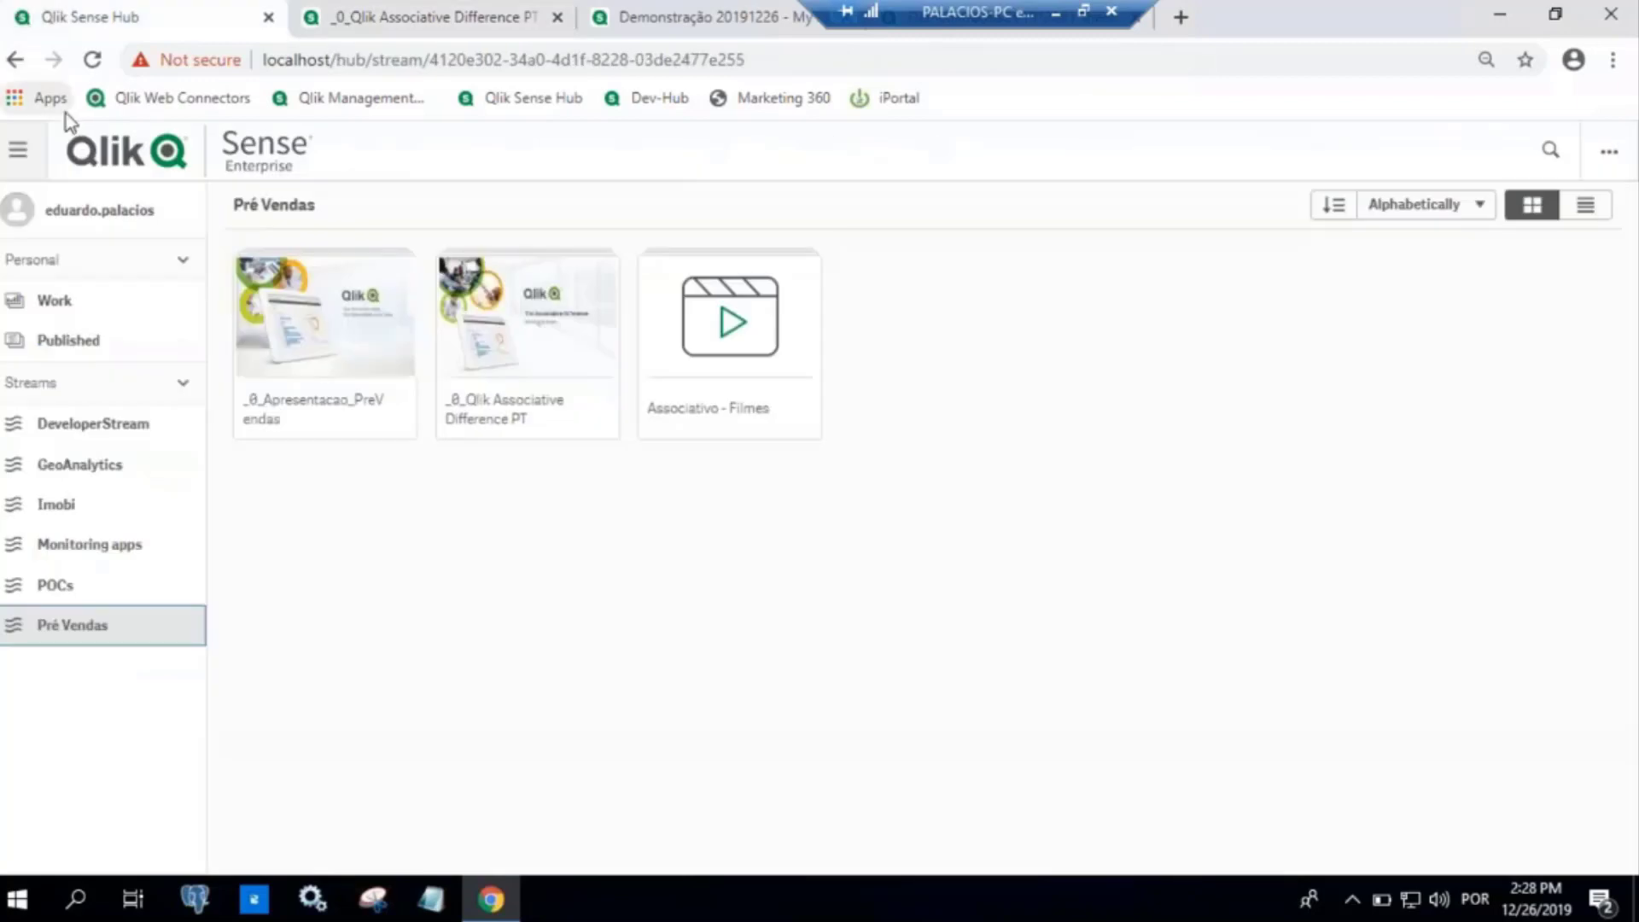
pyautogui.click(654, 12)
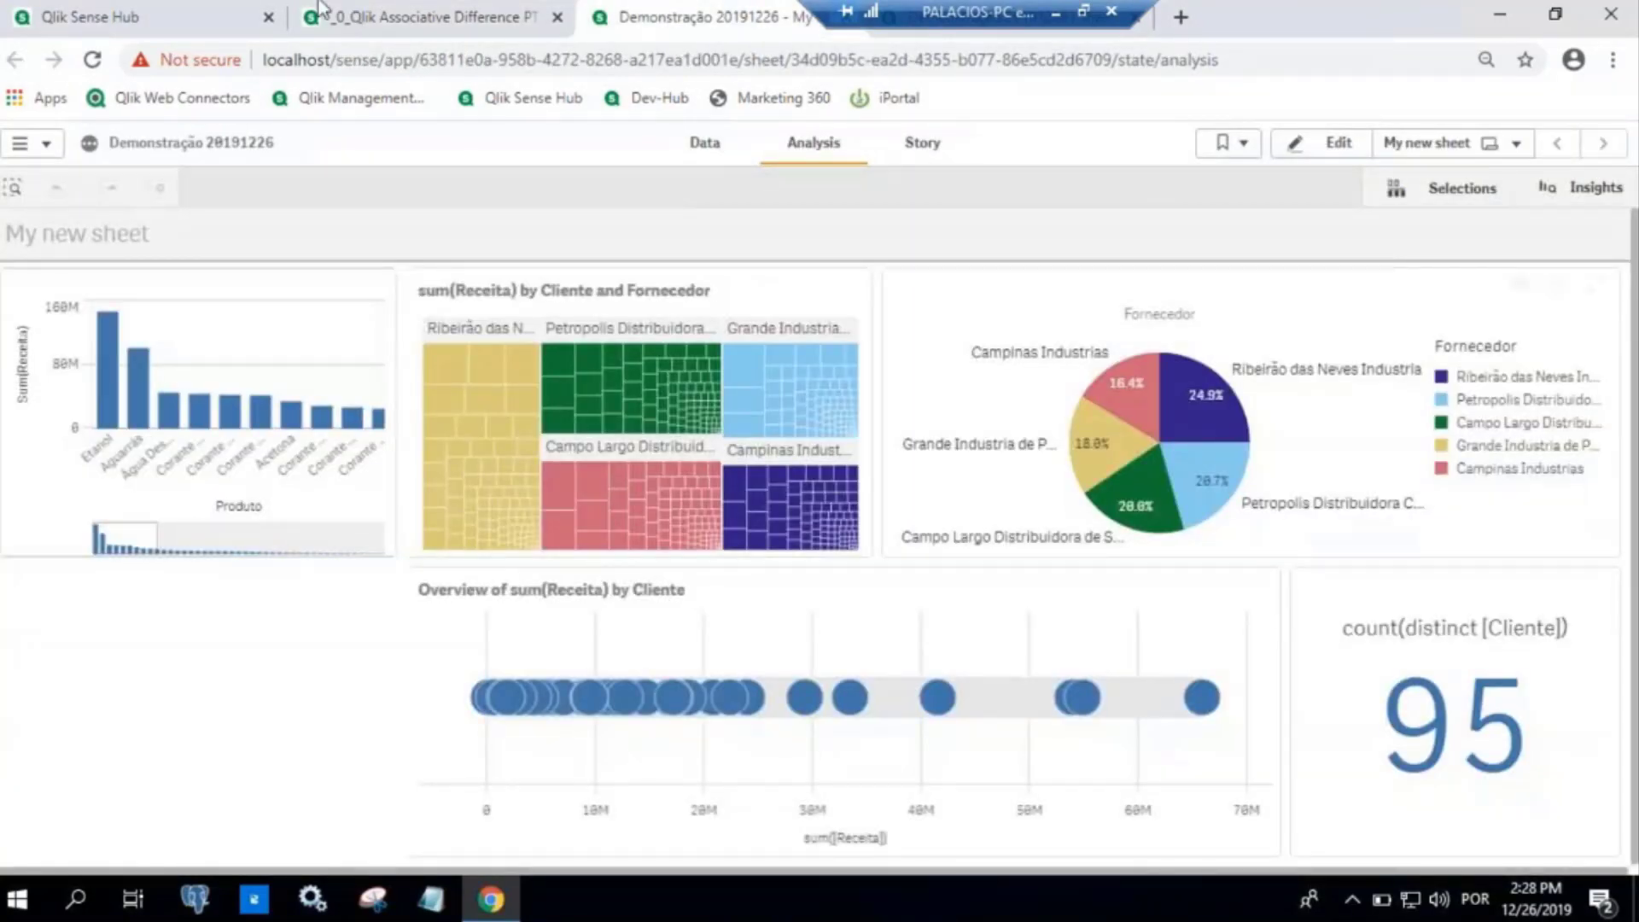
pyautogui.click(171, 14)
pyautogui.click(110, 589)
pyautogui.click(525, 320)
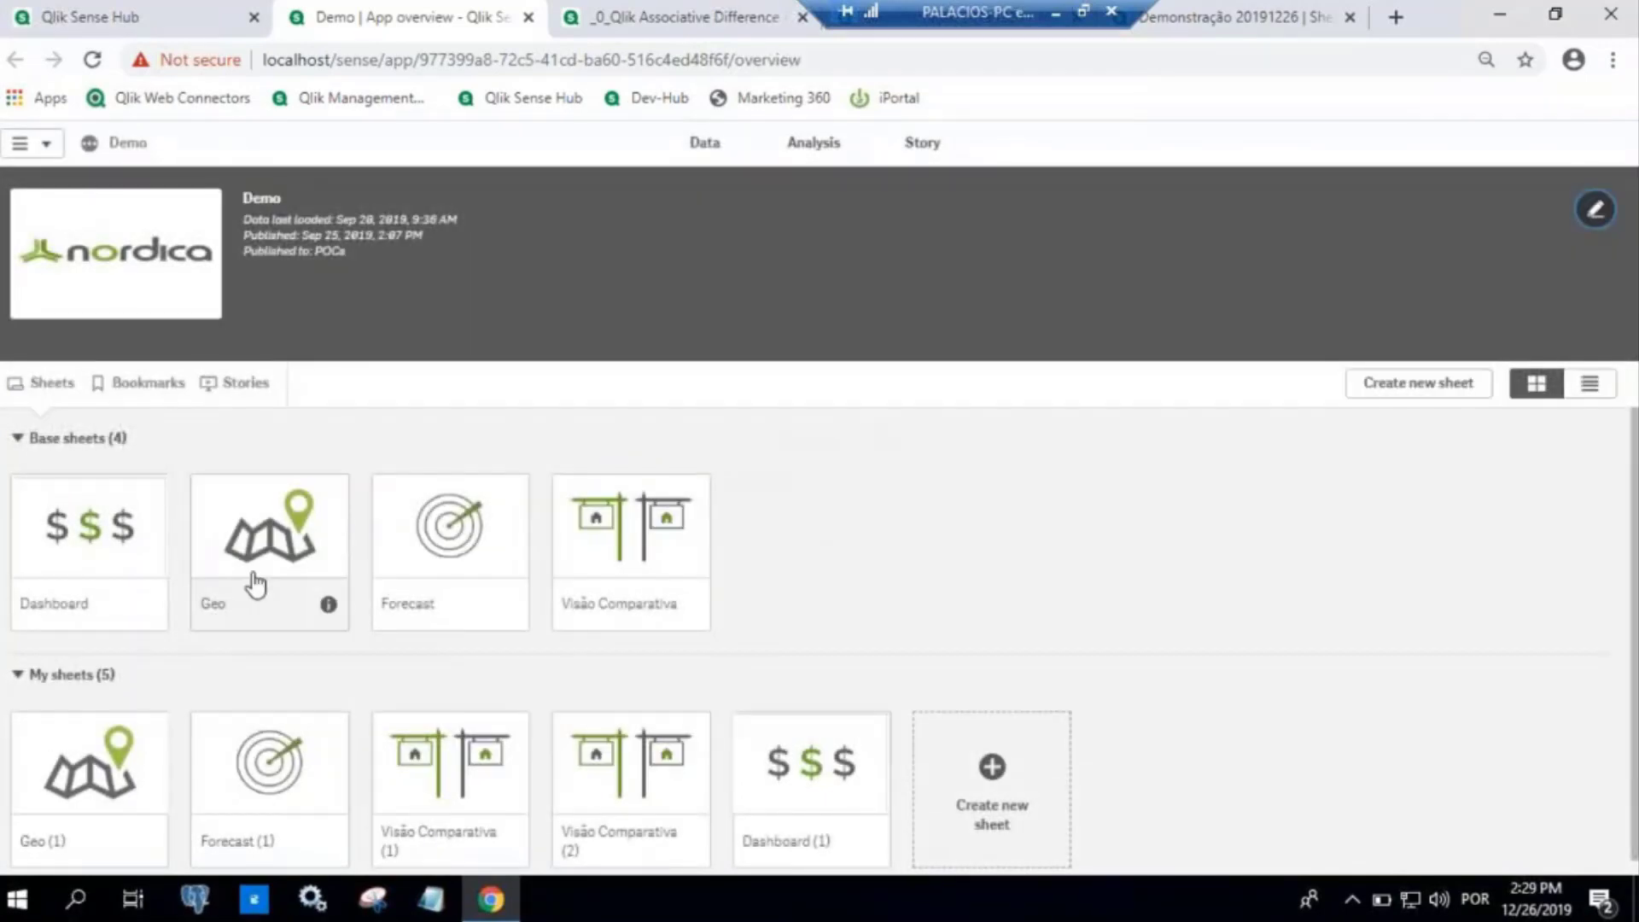
pyautogui.click(162, 571)
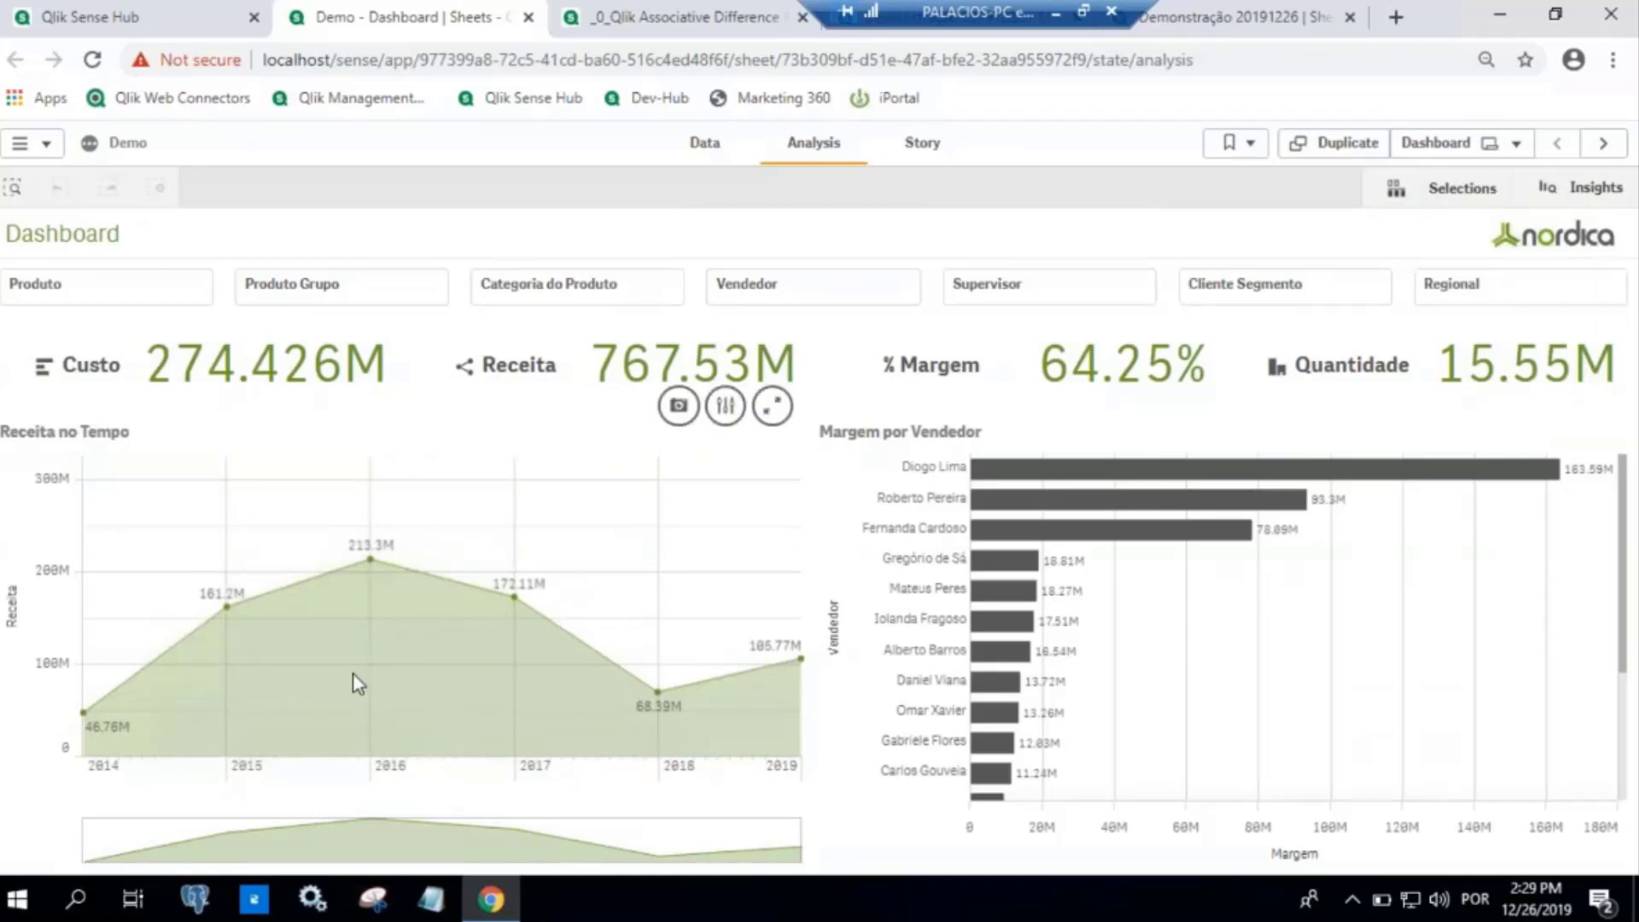
# Filter the dashboard to 2018 and its August data through the Receita no Tempo chart, confirming each selection
pyautogui.moveTo(658, 700)
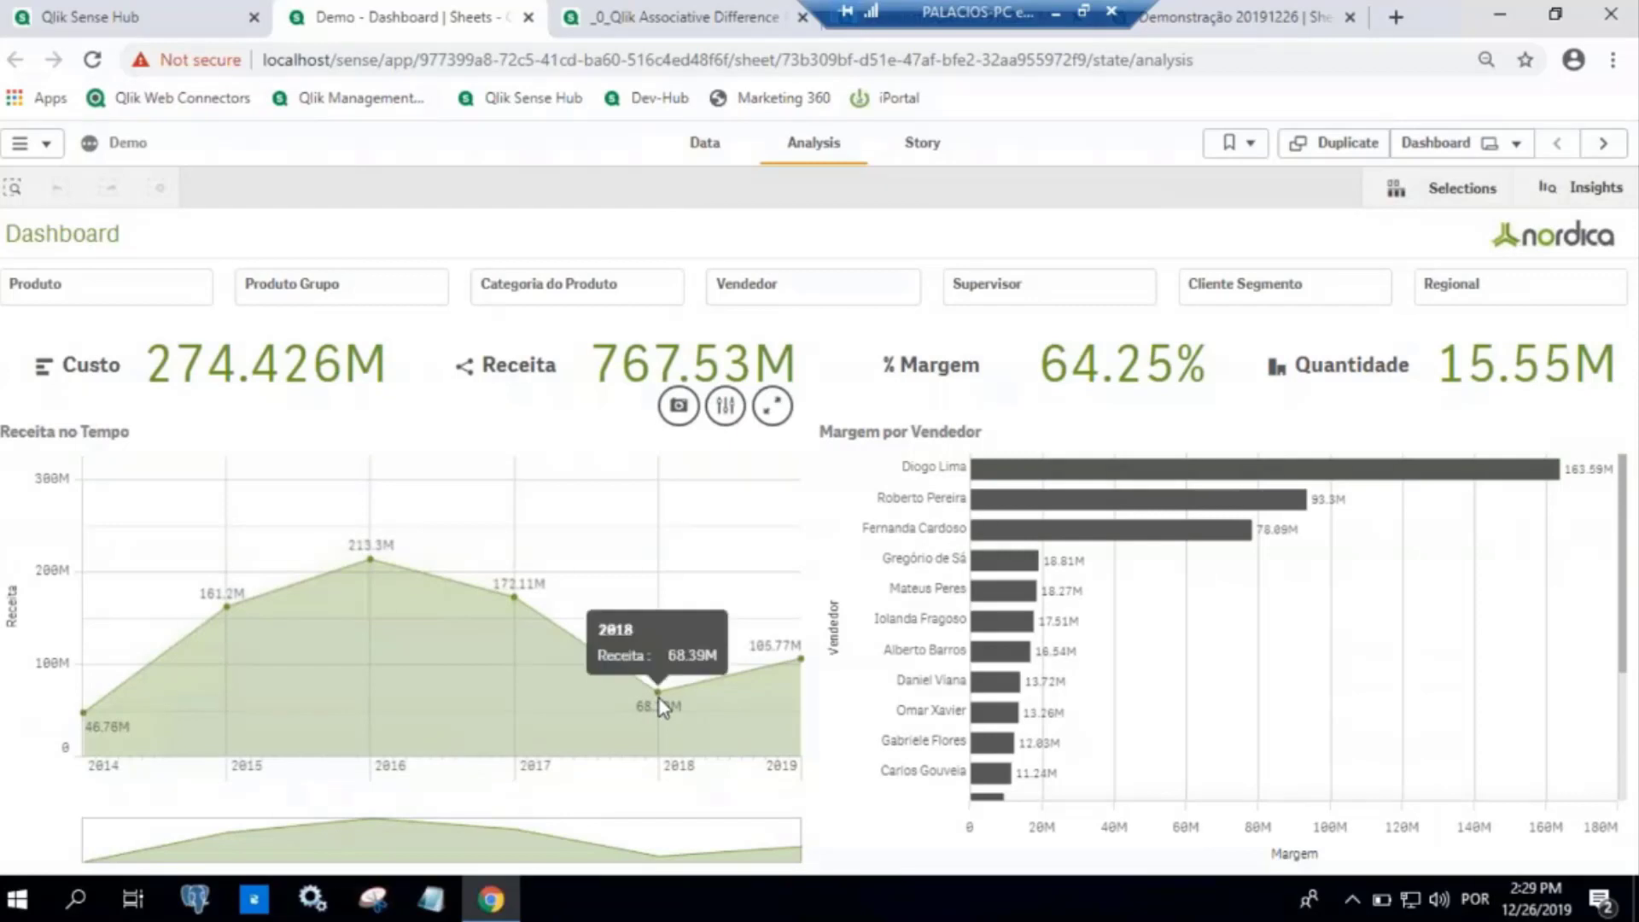
pyautogui.click(658, 695)
pyautogui.click(774, 397)
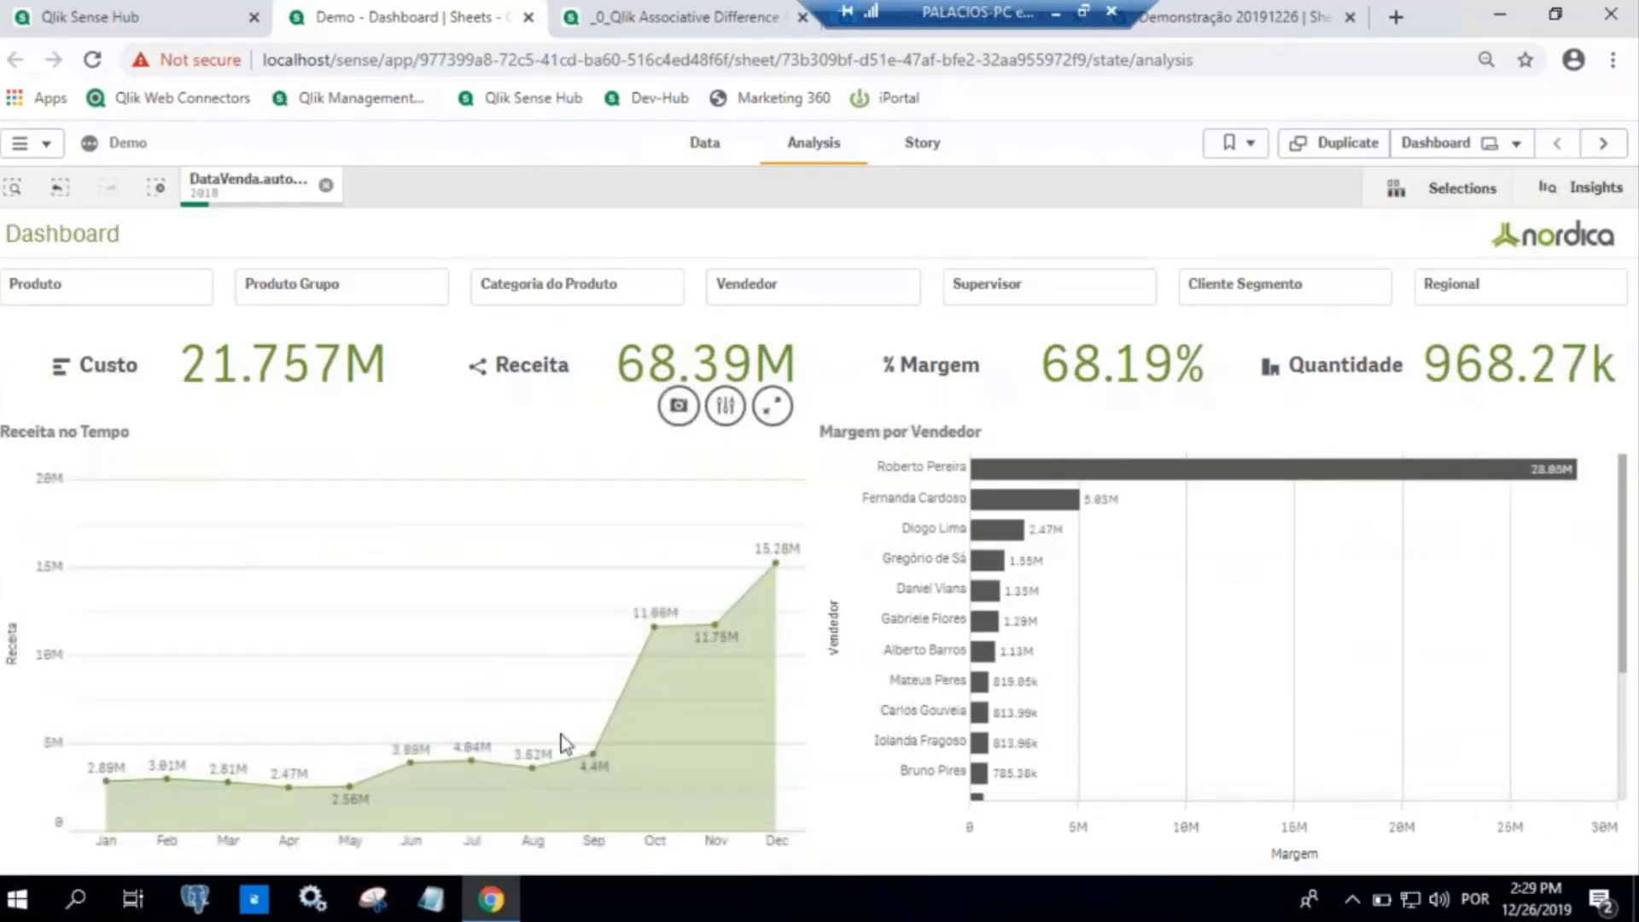
pyautogui.click(534, 772)
pyautogui.click(772, 397)
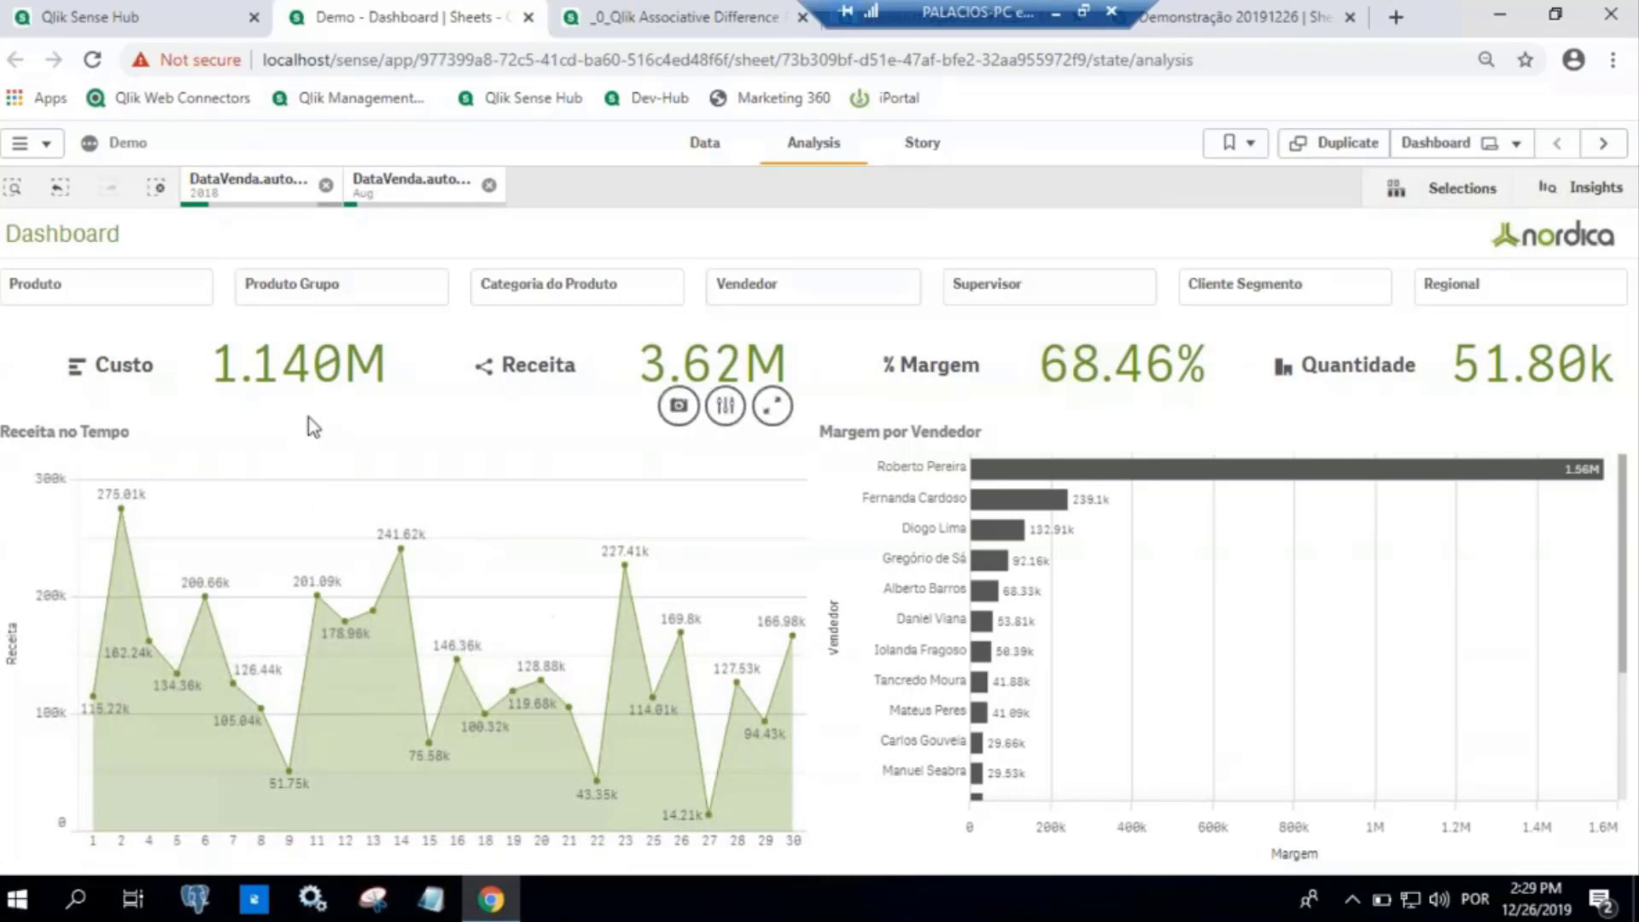
# Inspect the month selection and the values offered by the Vendedor, Supervisor, Categoria do Produto and Produto Grupo filters
pyautogui.click(275, 213)
pyautogui.click(411, 184)
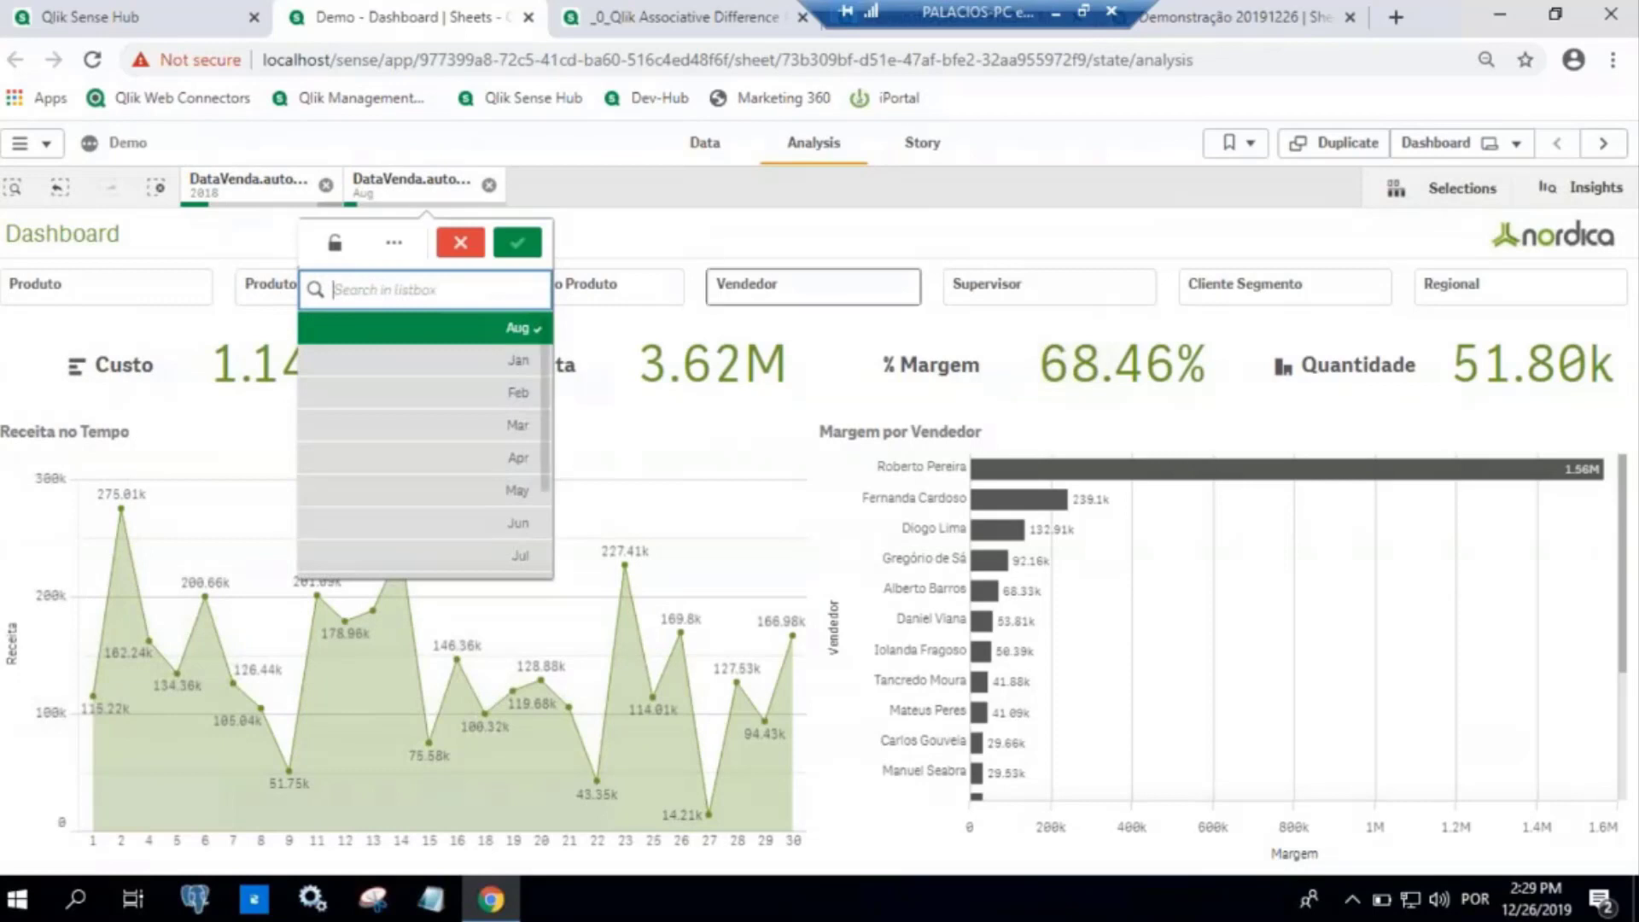
pyautogui.click(946, 211)
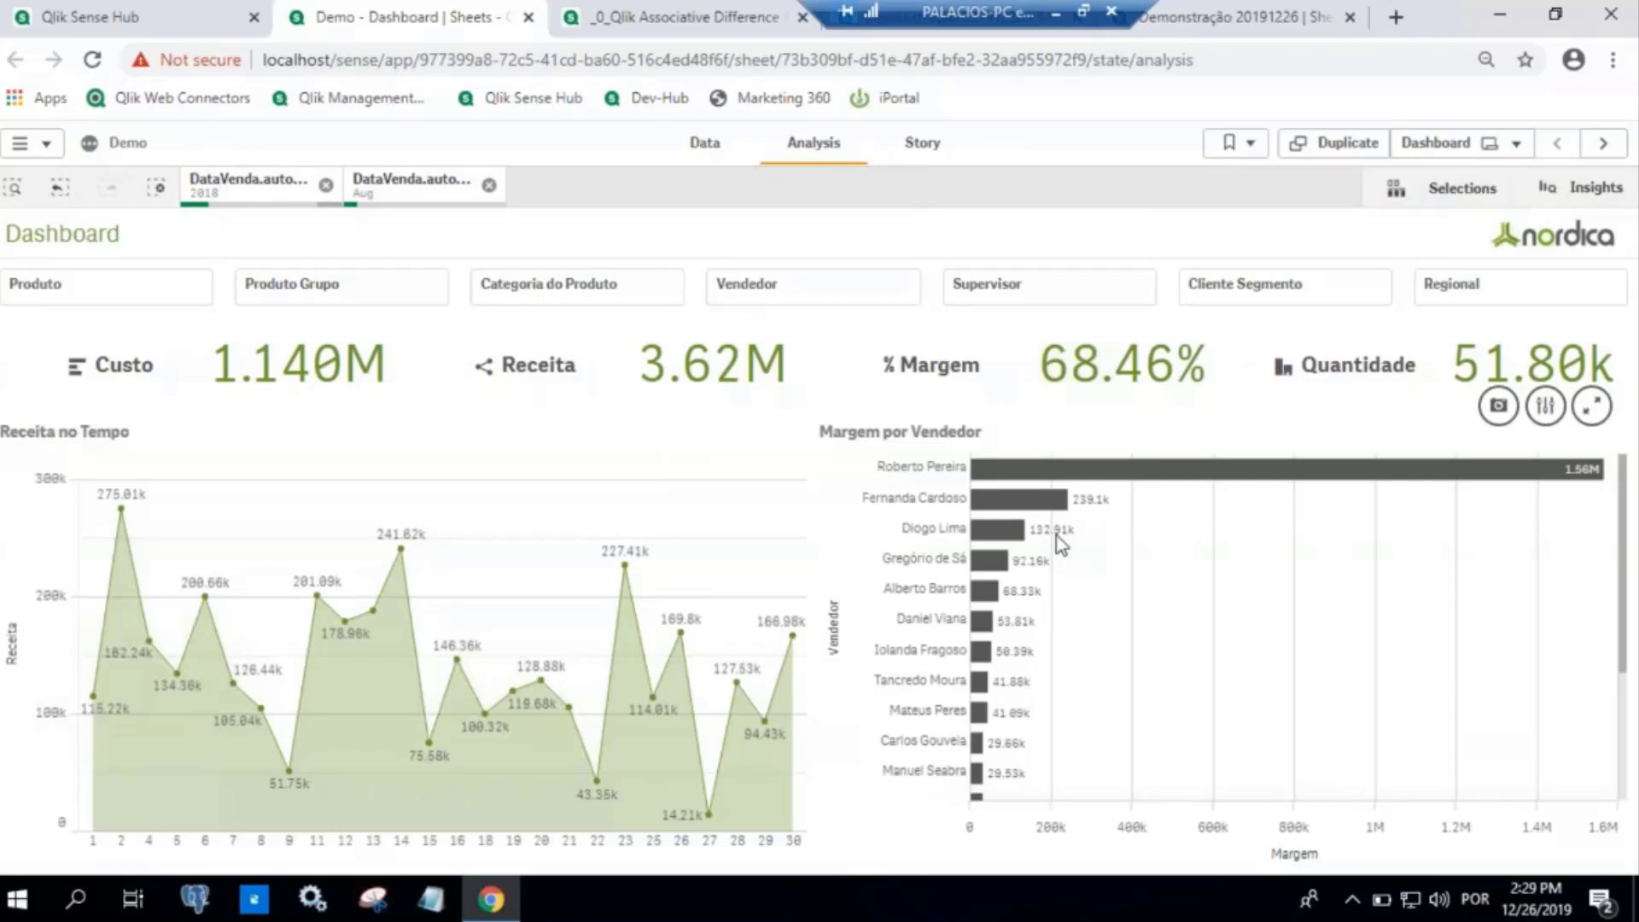
pyautogui.click(811, 299)
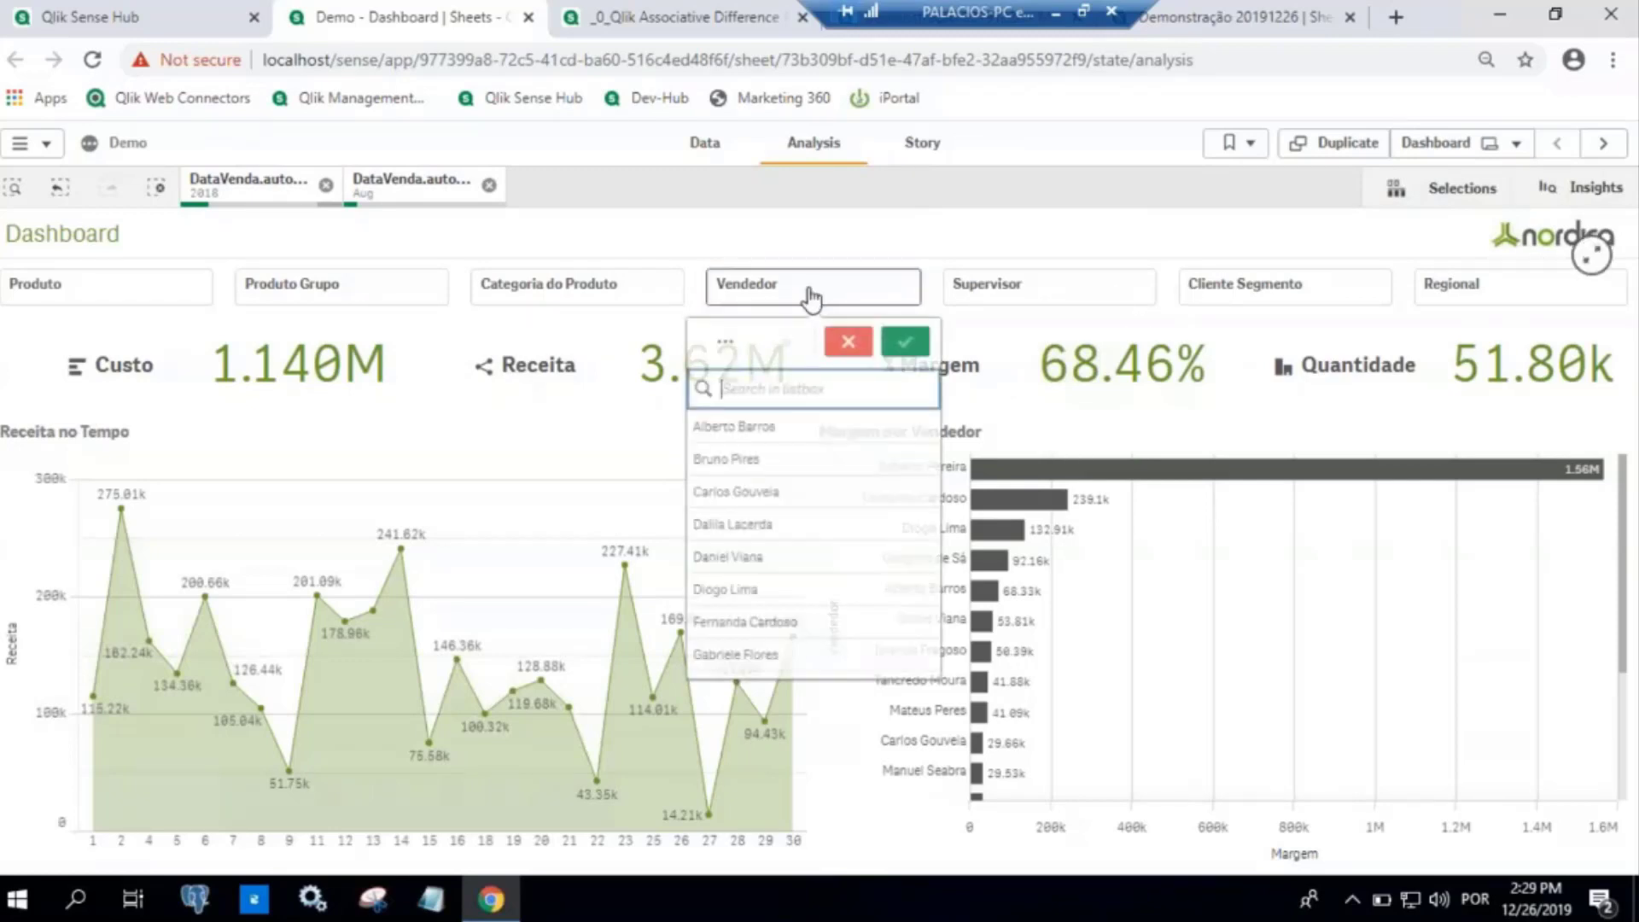
pyautogui.click(1079, 293)
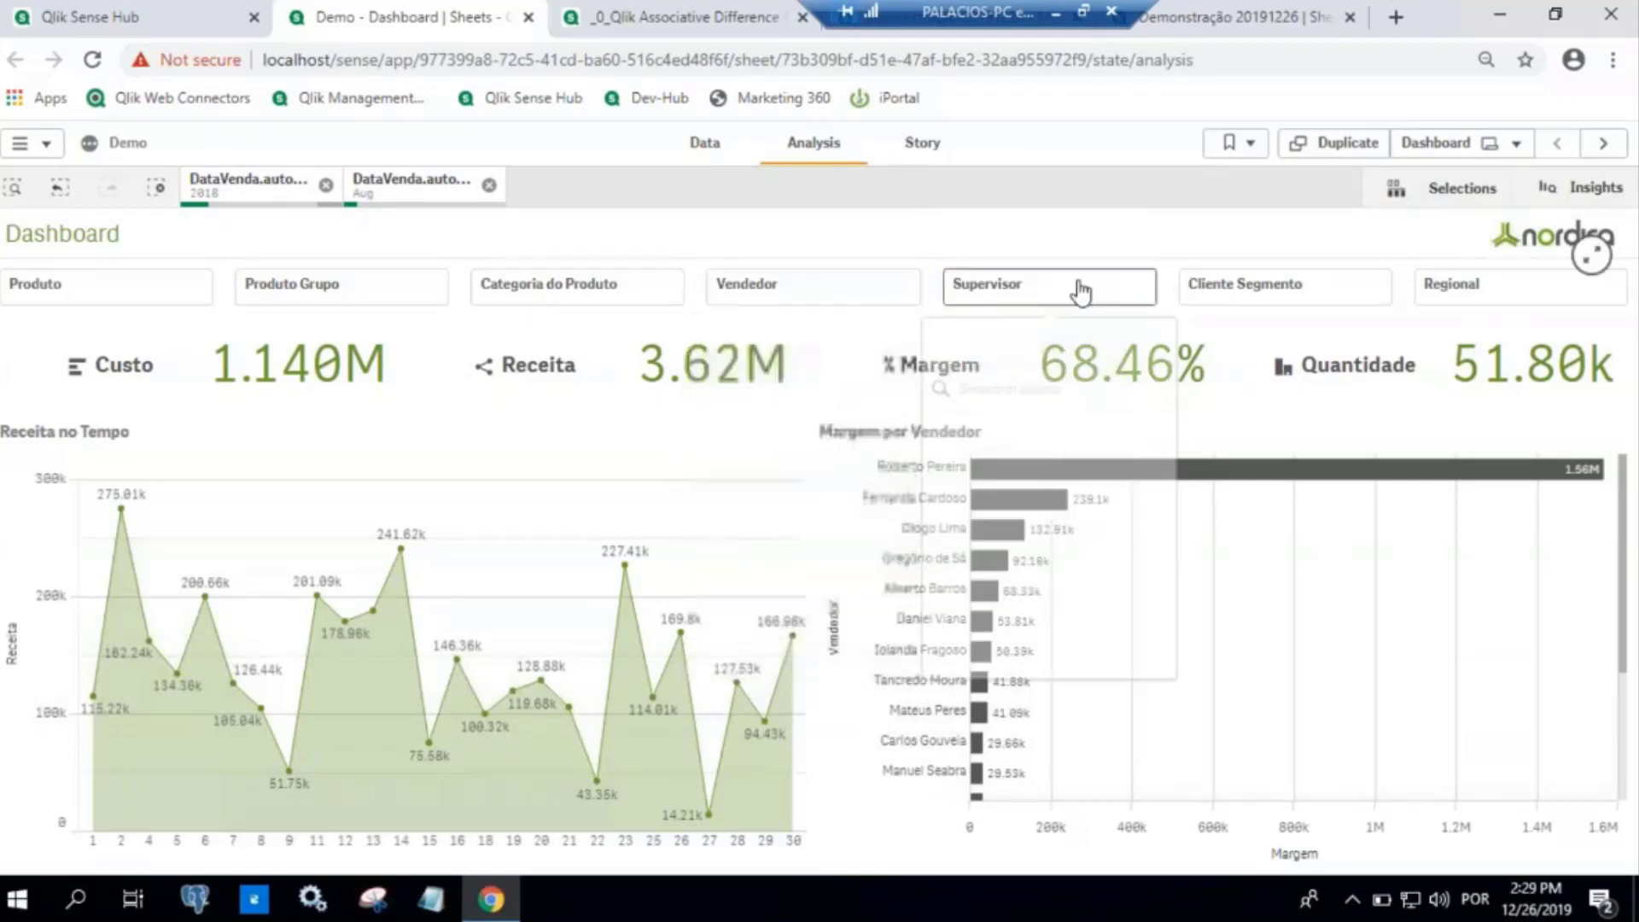
pyautogui.click(531, 299)
pyautogui.click(344, 297)
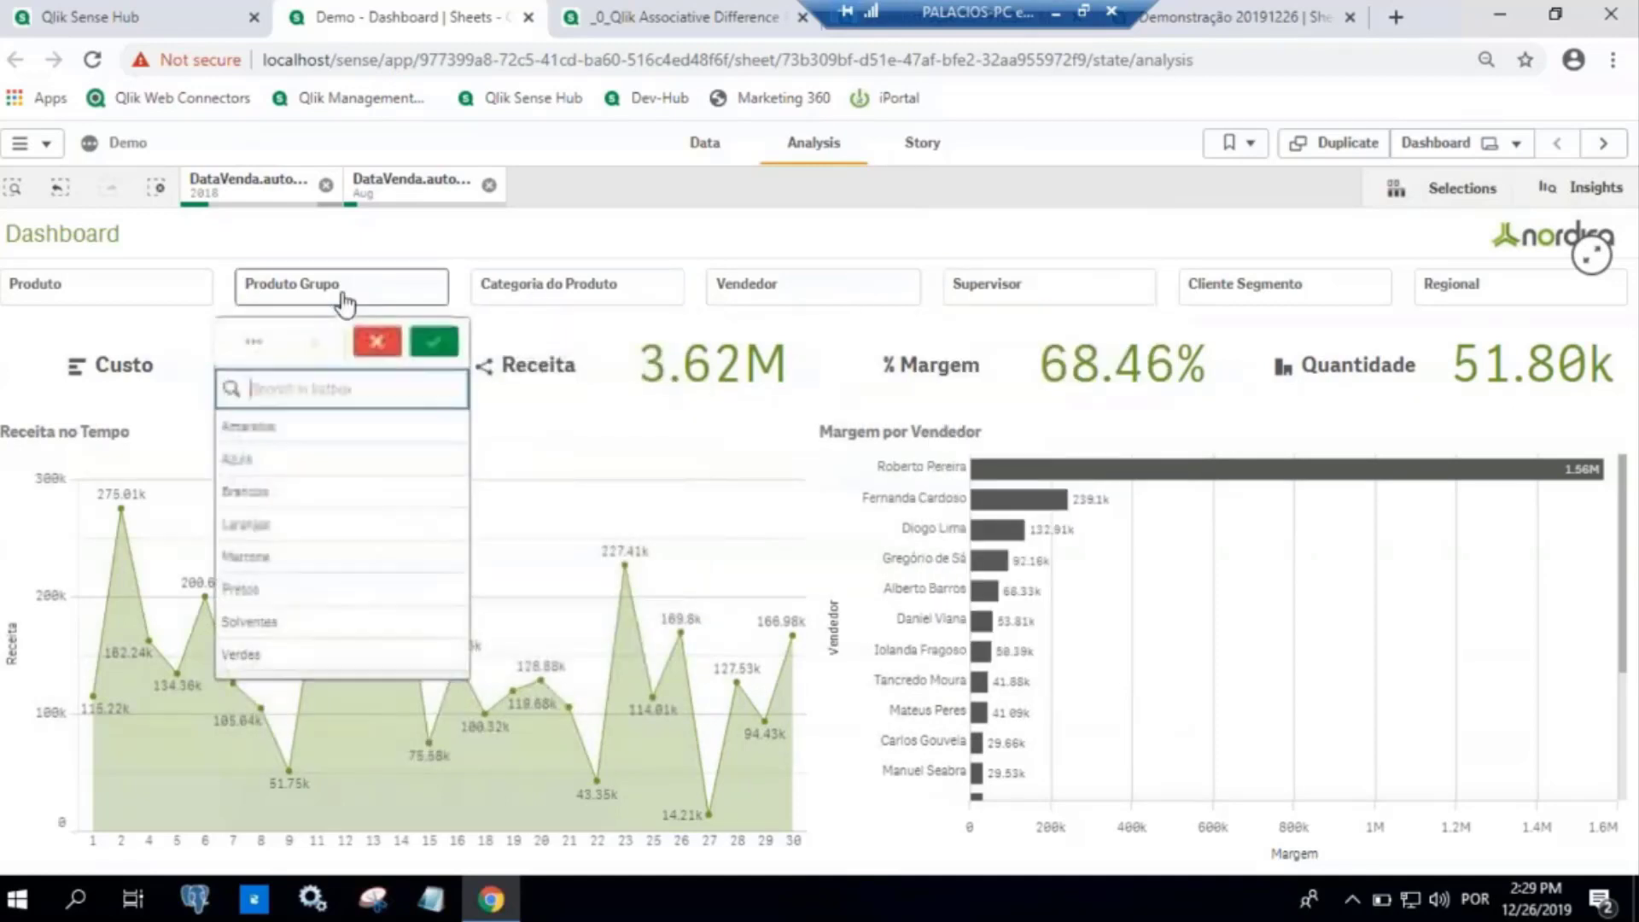
# Clear all selections and filter the dashboard to 2019 through the Receita no Tempo chart
pyautogui.click(156, 187)
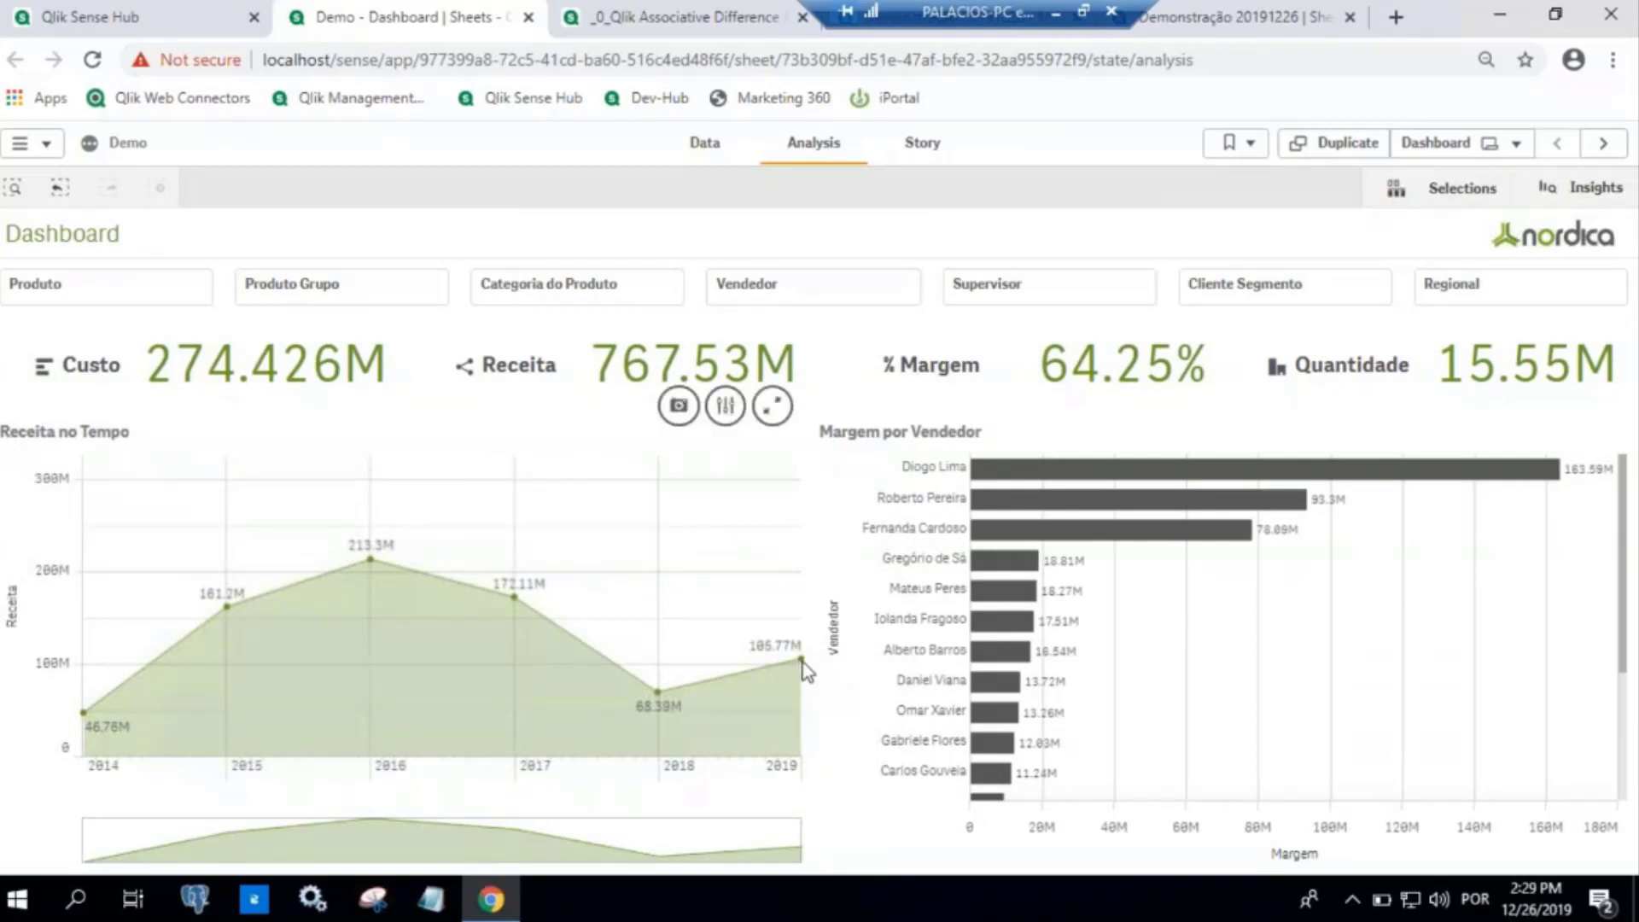
pyautogui.click(800, 660)
pyautogui.click(766, 399)
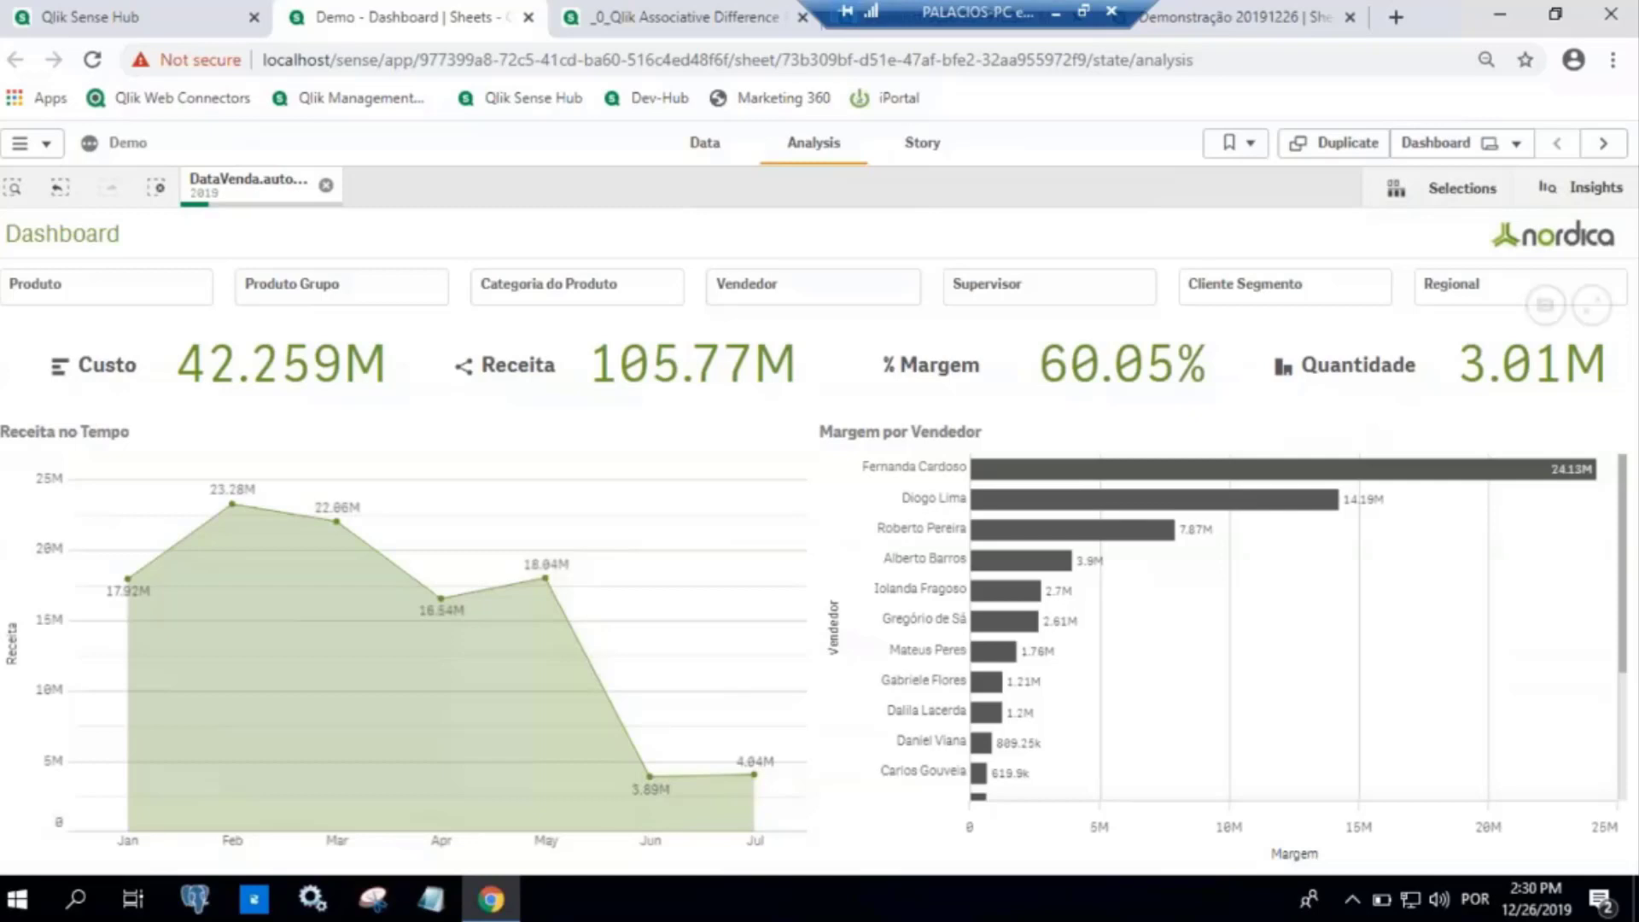
# Generate associative insights for the current selection in the selections view and open the Cliente insight for Margem
pyautogui.click(1449, 197)
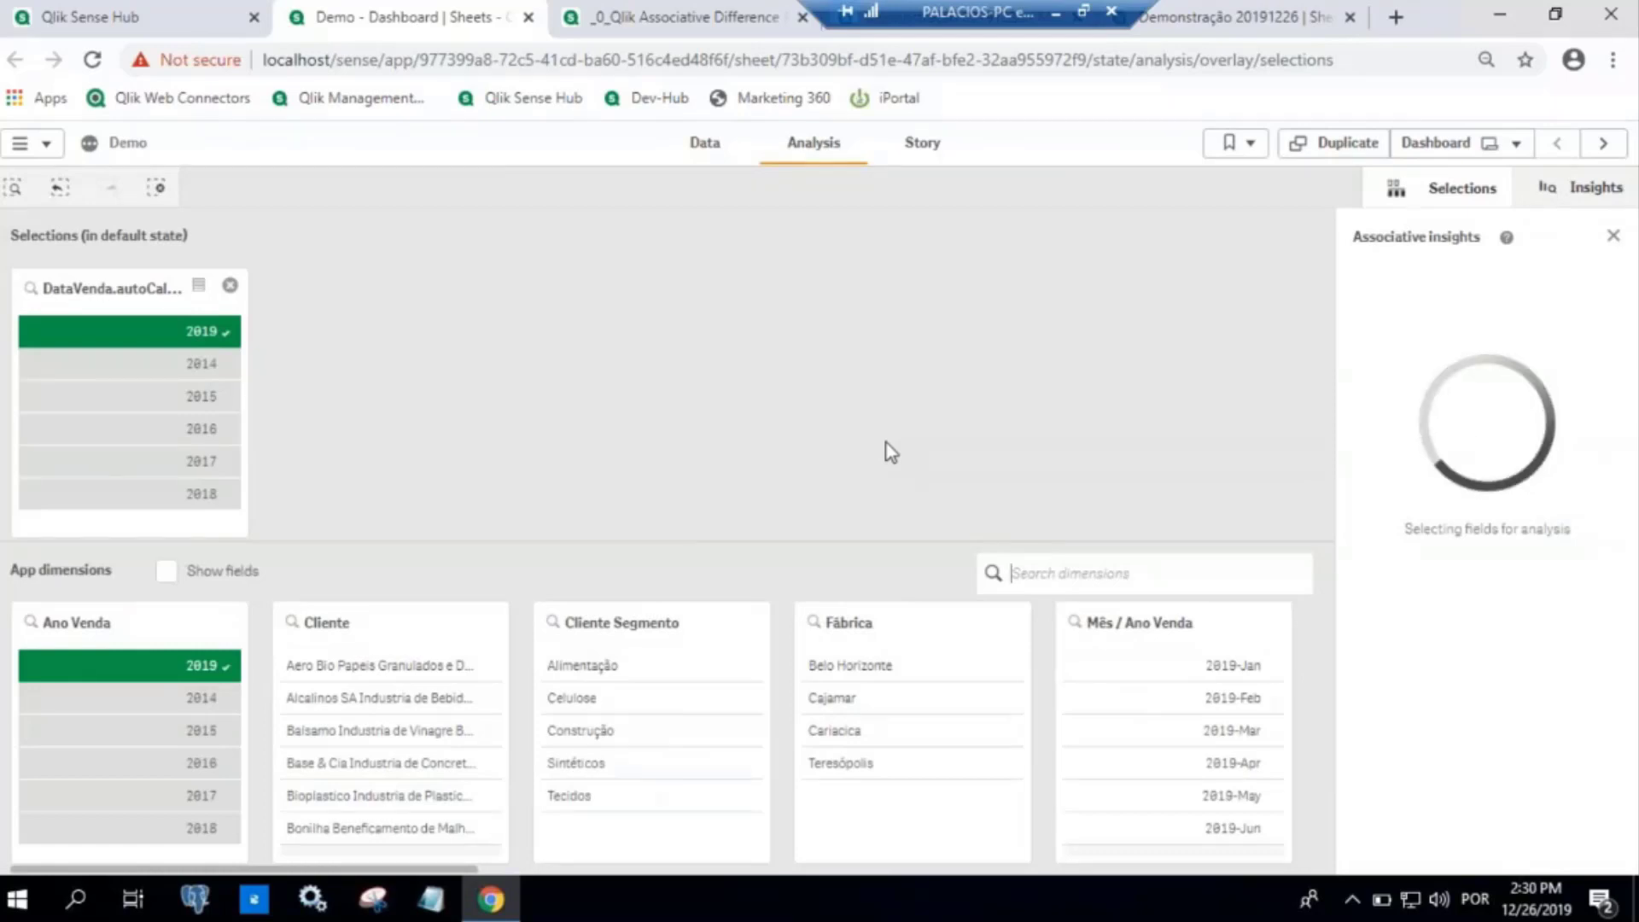
pyautogui.click(1488, 555)
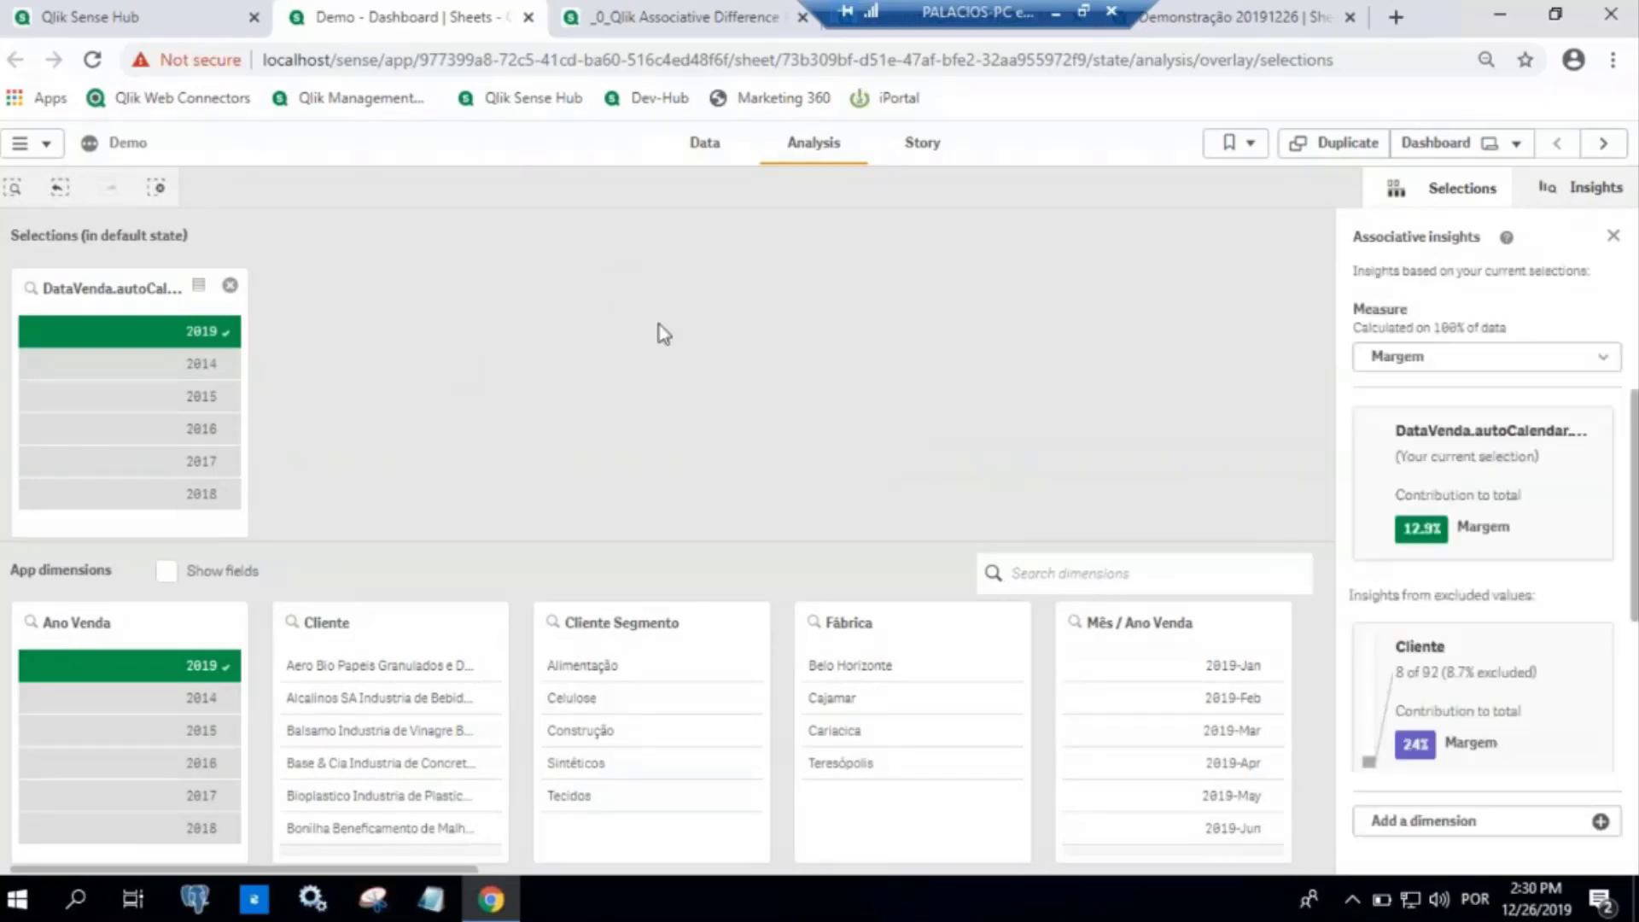
pyautogui.scroll(-2, 1550, 523)
pyautogui.scroll(-2, 1575, 598)
pyautogui.scroll(2, 1537, 580)
pyautogui.click(1482, 563)
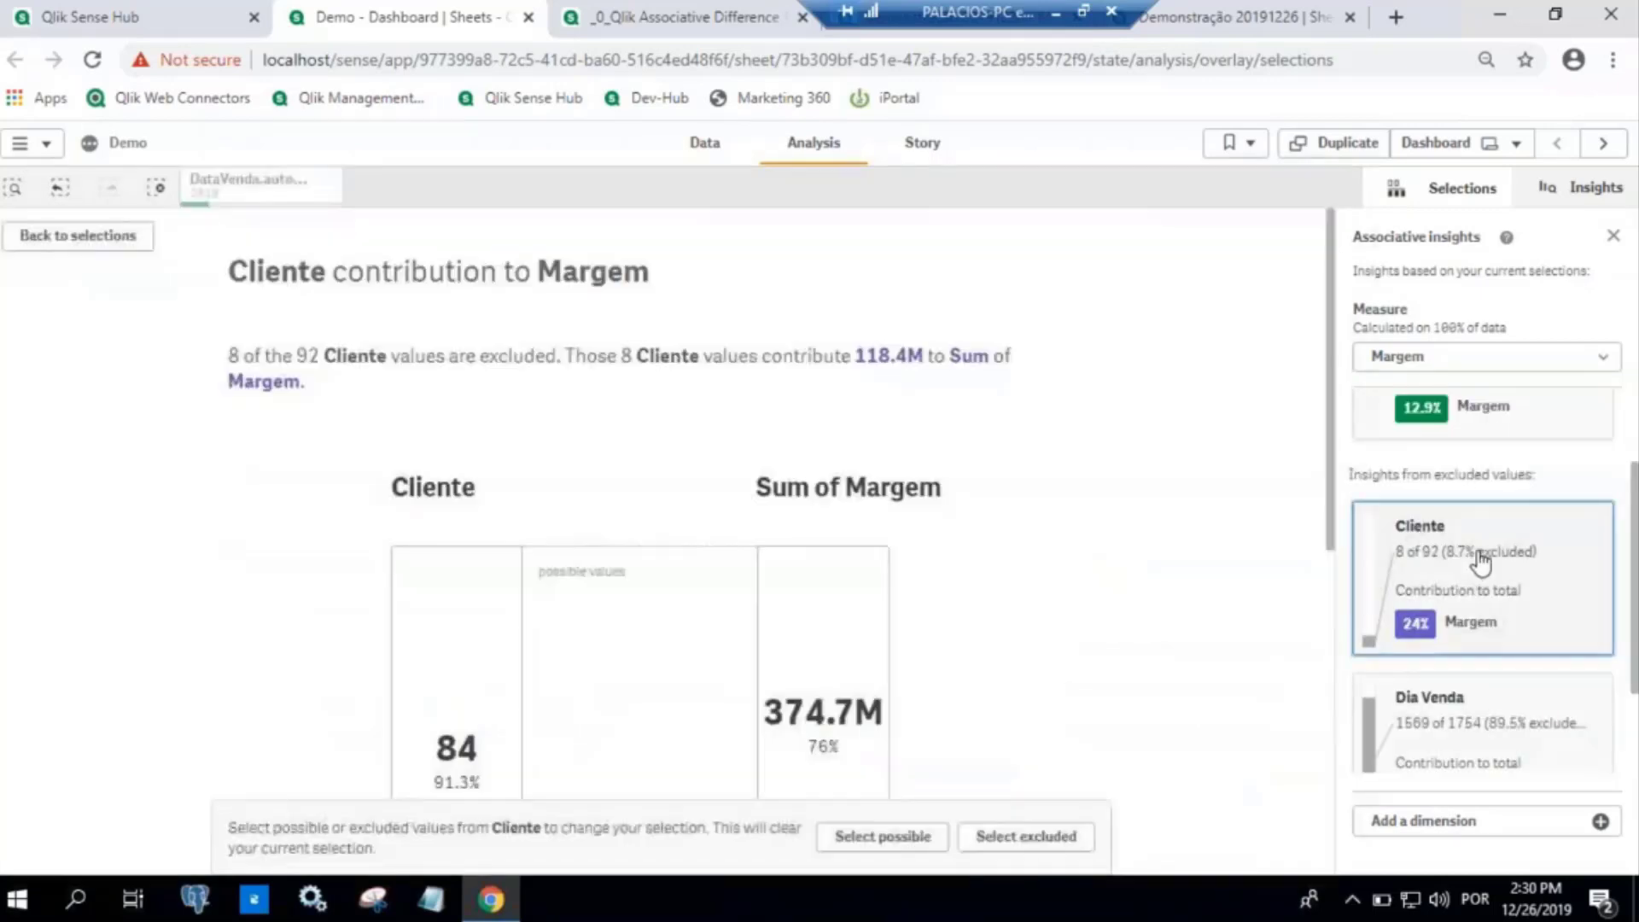
# Examine how the possible and excluded Cliente values contribute to the Sum of Margem in the insight chart
pyautogui.scroll(-3, 1025, 499)
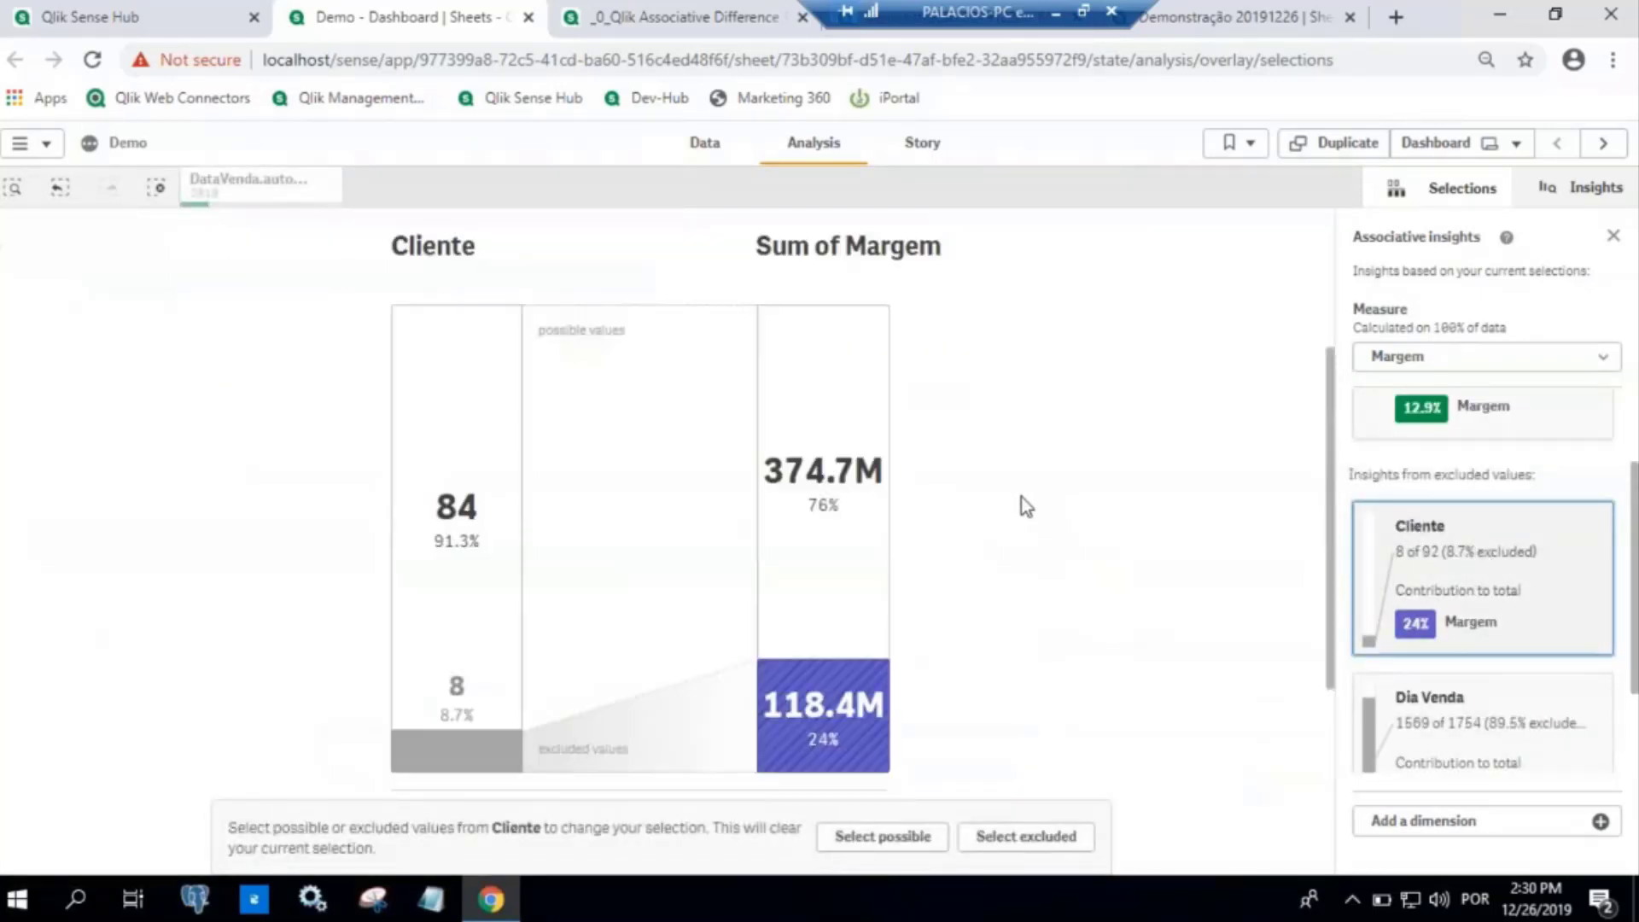
pyautogui.scroll(3, 1088, 474)
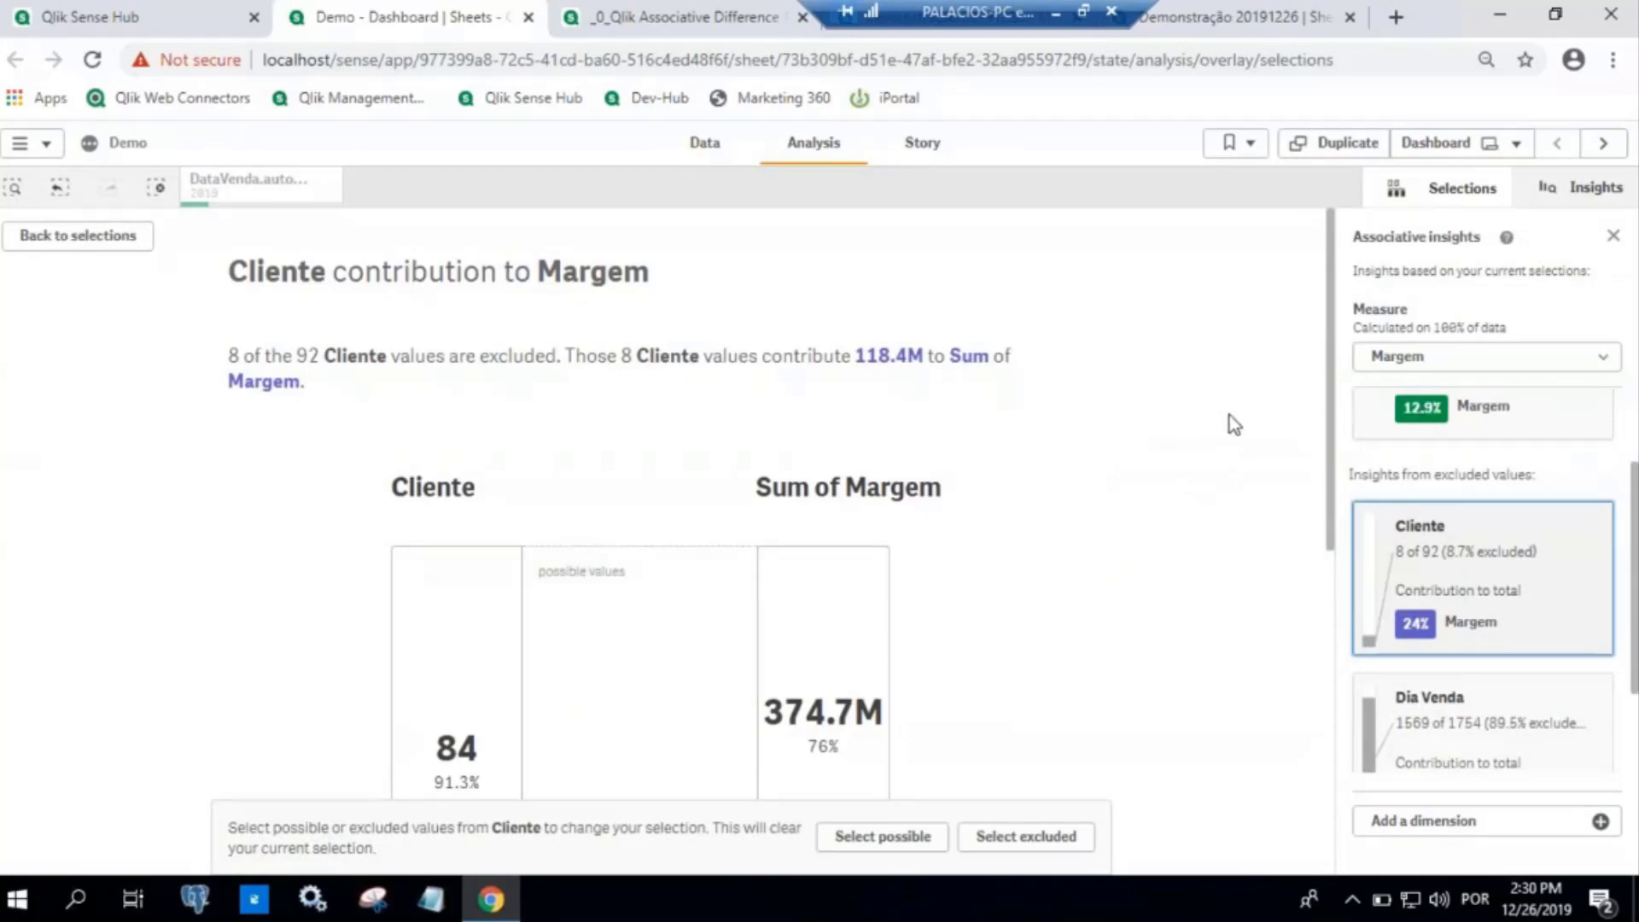
pyautogui.scroll(-2, 1239, 422)
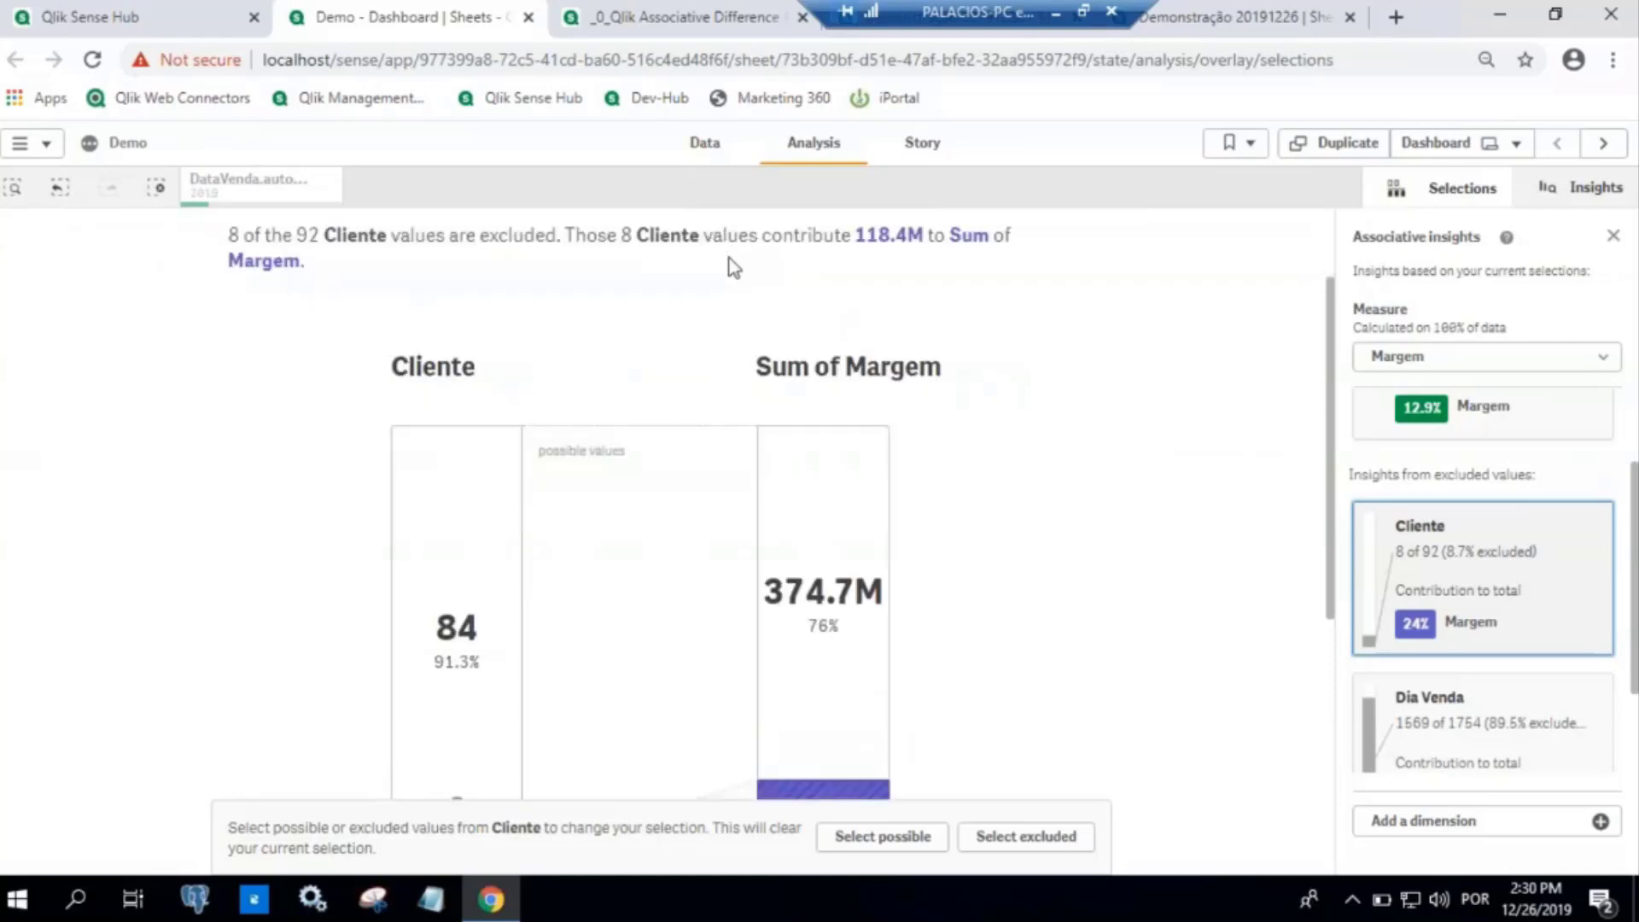
pyautogui.scroll(-4, 991, 401)
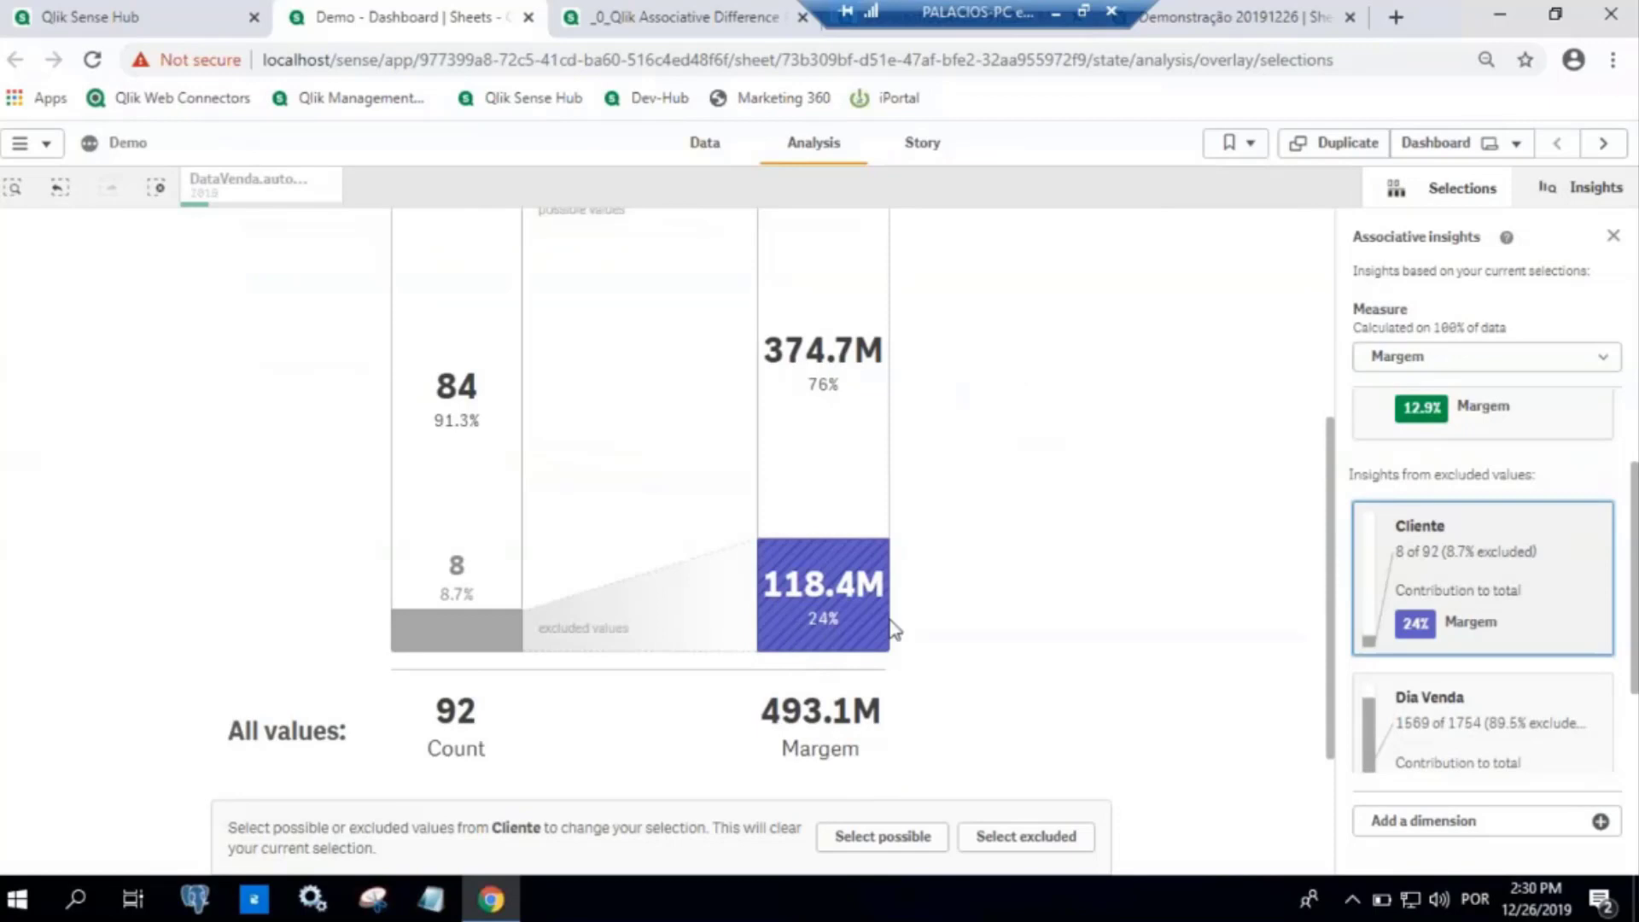
pyautogui.scroll(4, 1028, 656)
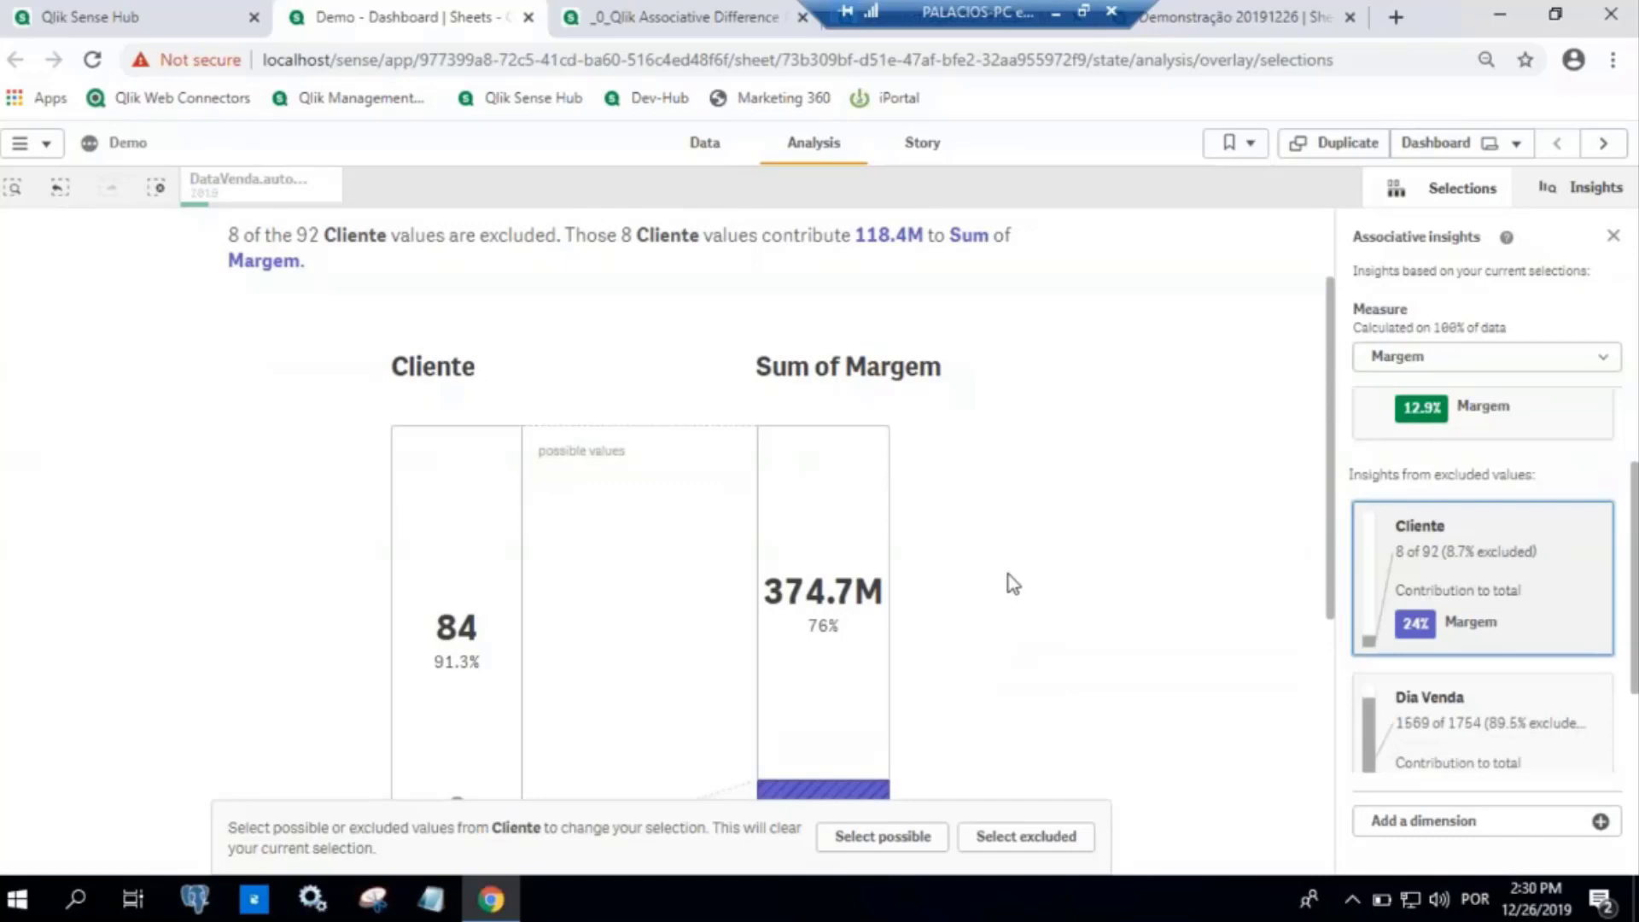
pyautogui.scroll(-4, 1012, 576)
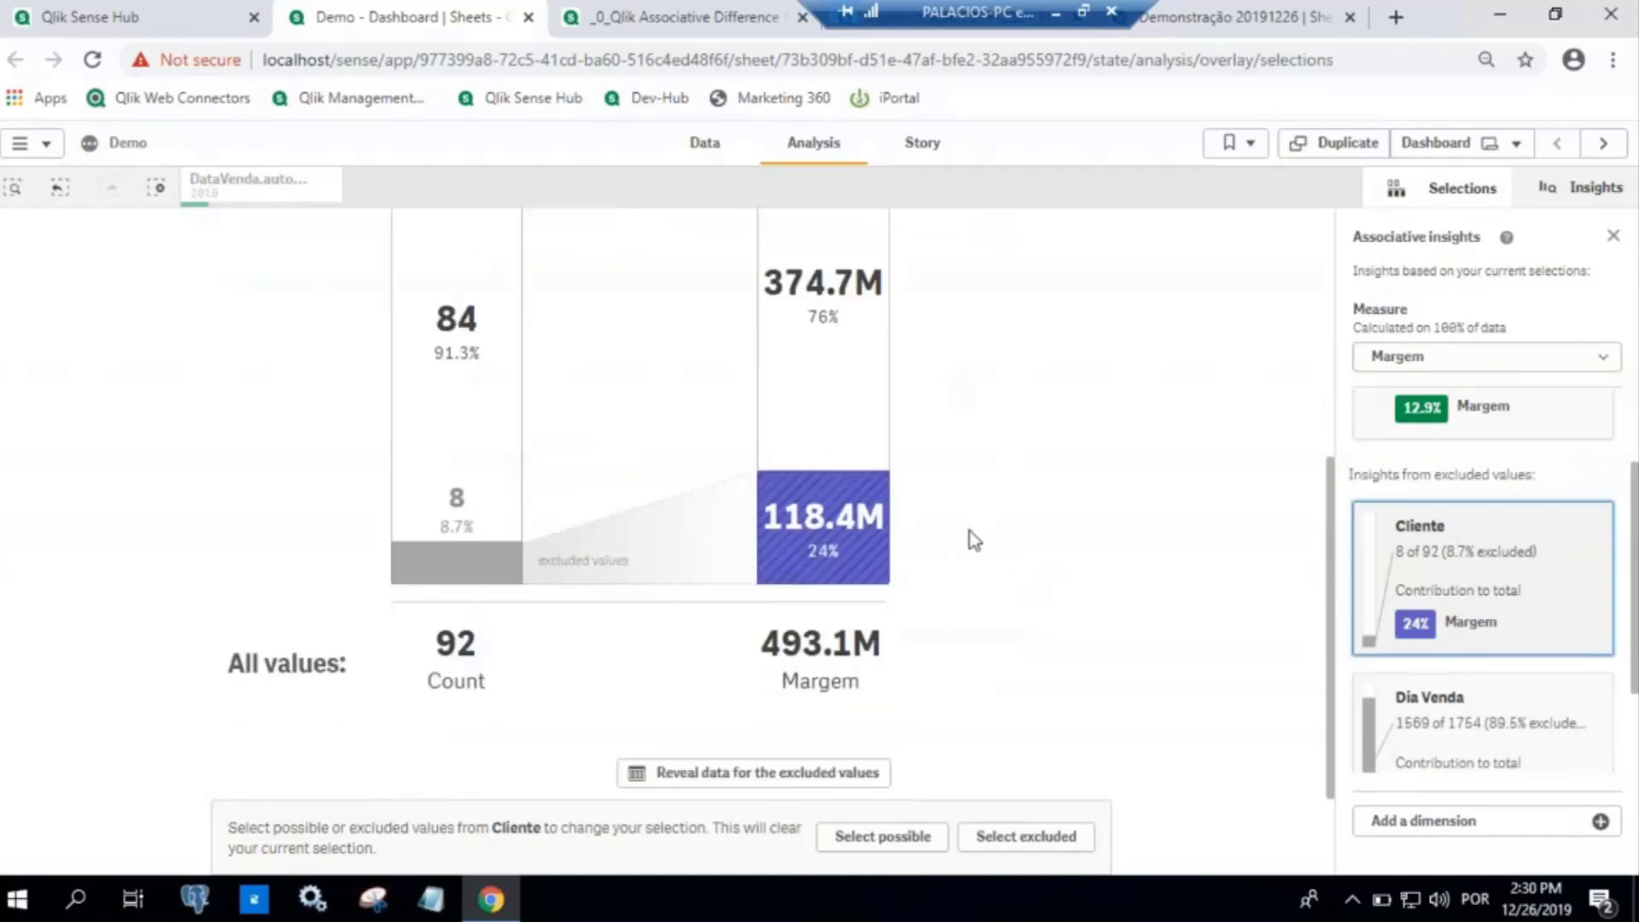
pyautogui.scroll(5, 970, 536)
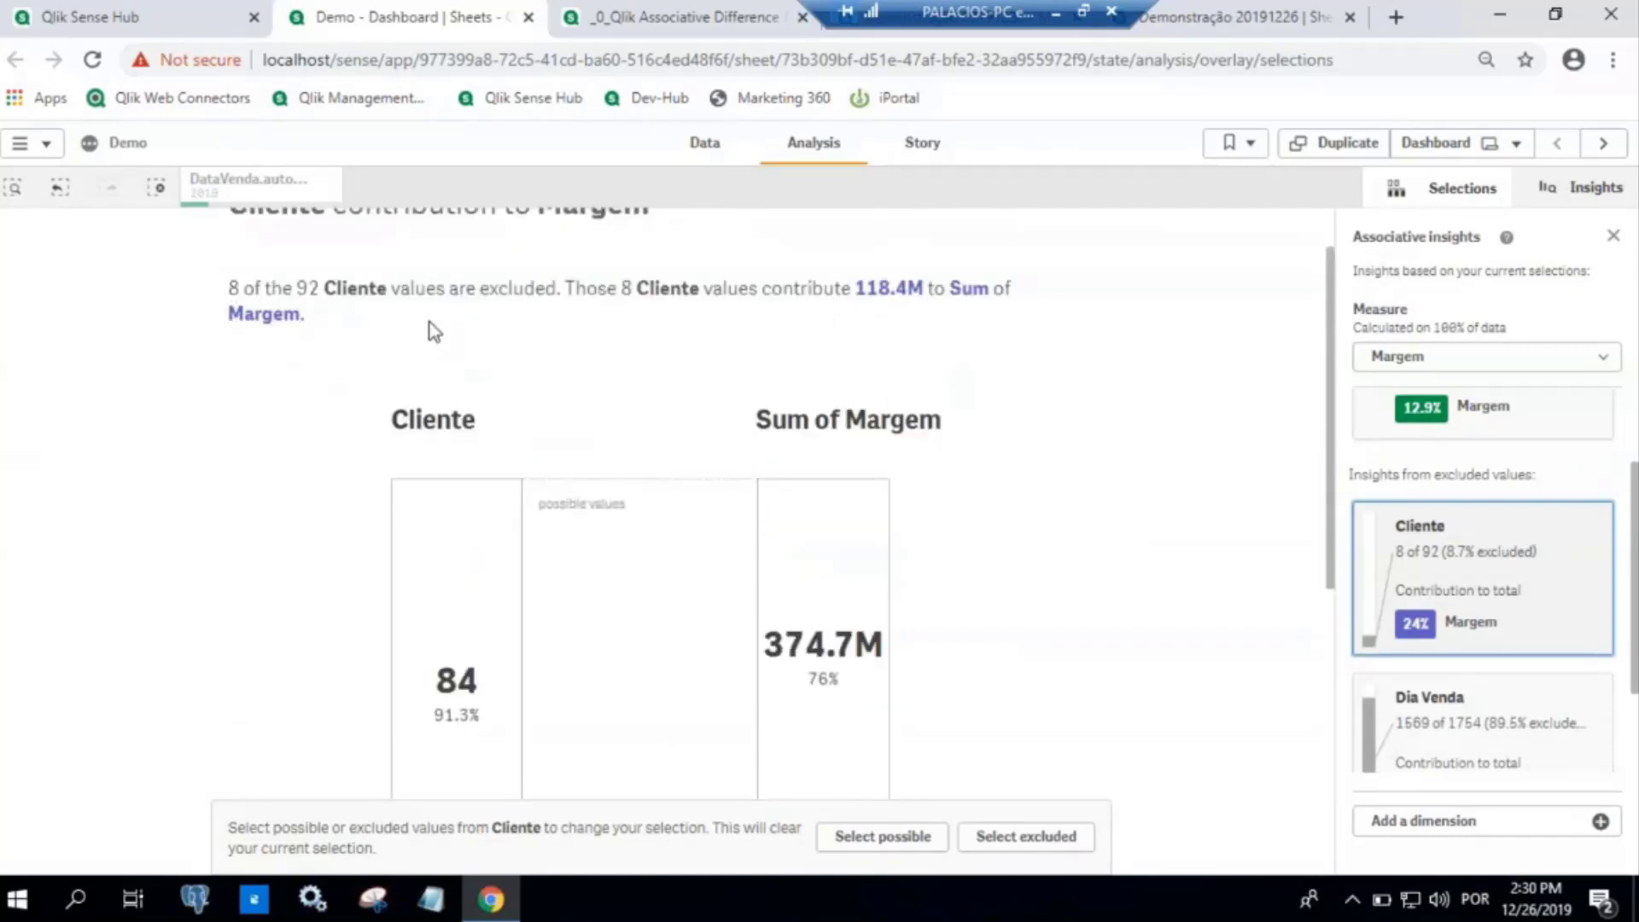
pyautogui.scroll(-2, 864, 498)
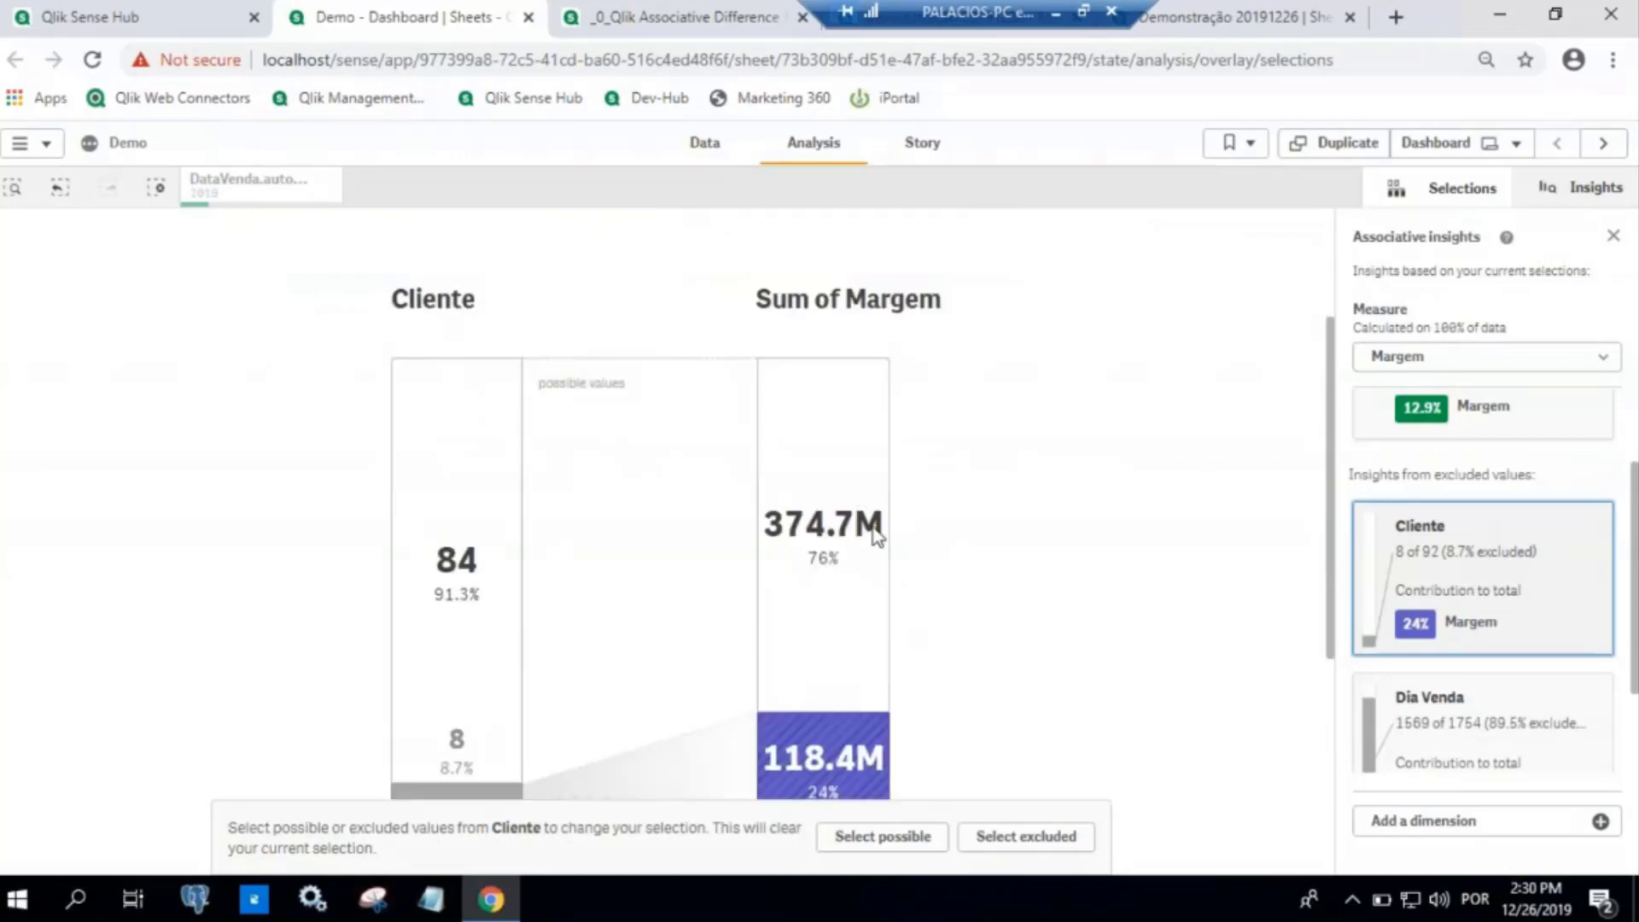
pyautogui.scroll(-4, 871, 534)
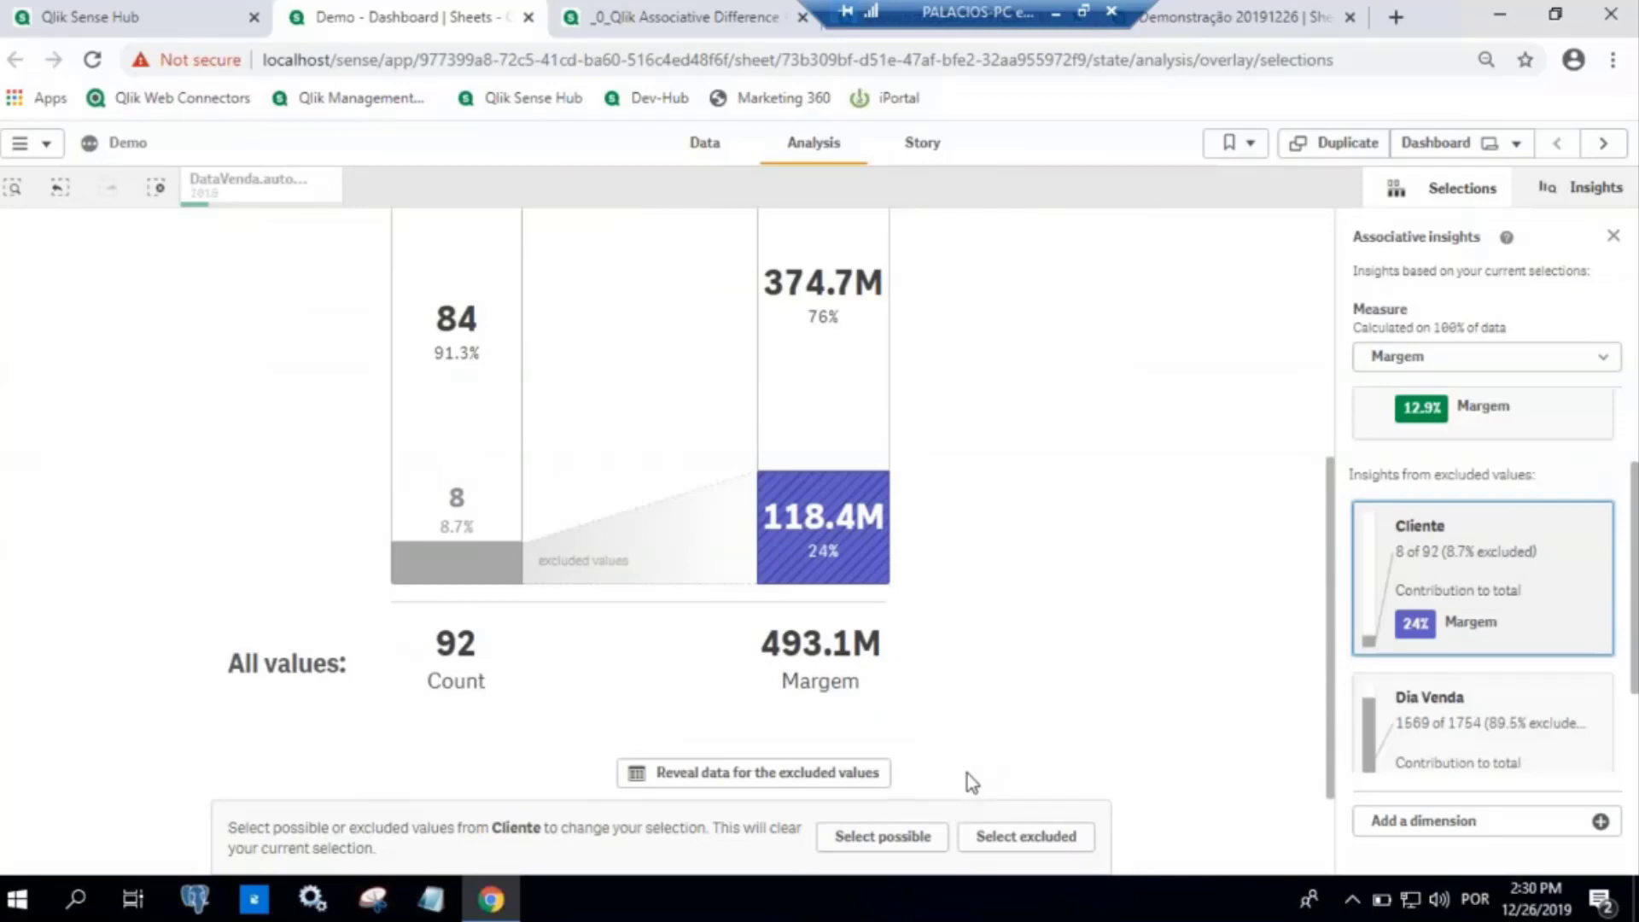
# Review the data table of the excluded Cliente values and apply those excluded values as the new selection
pyautogui.click(822, 779)
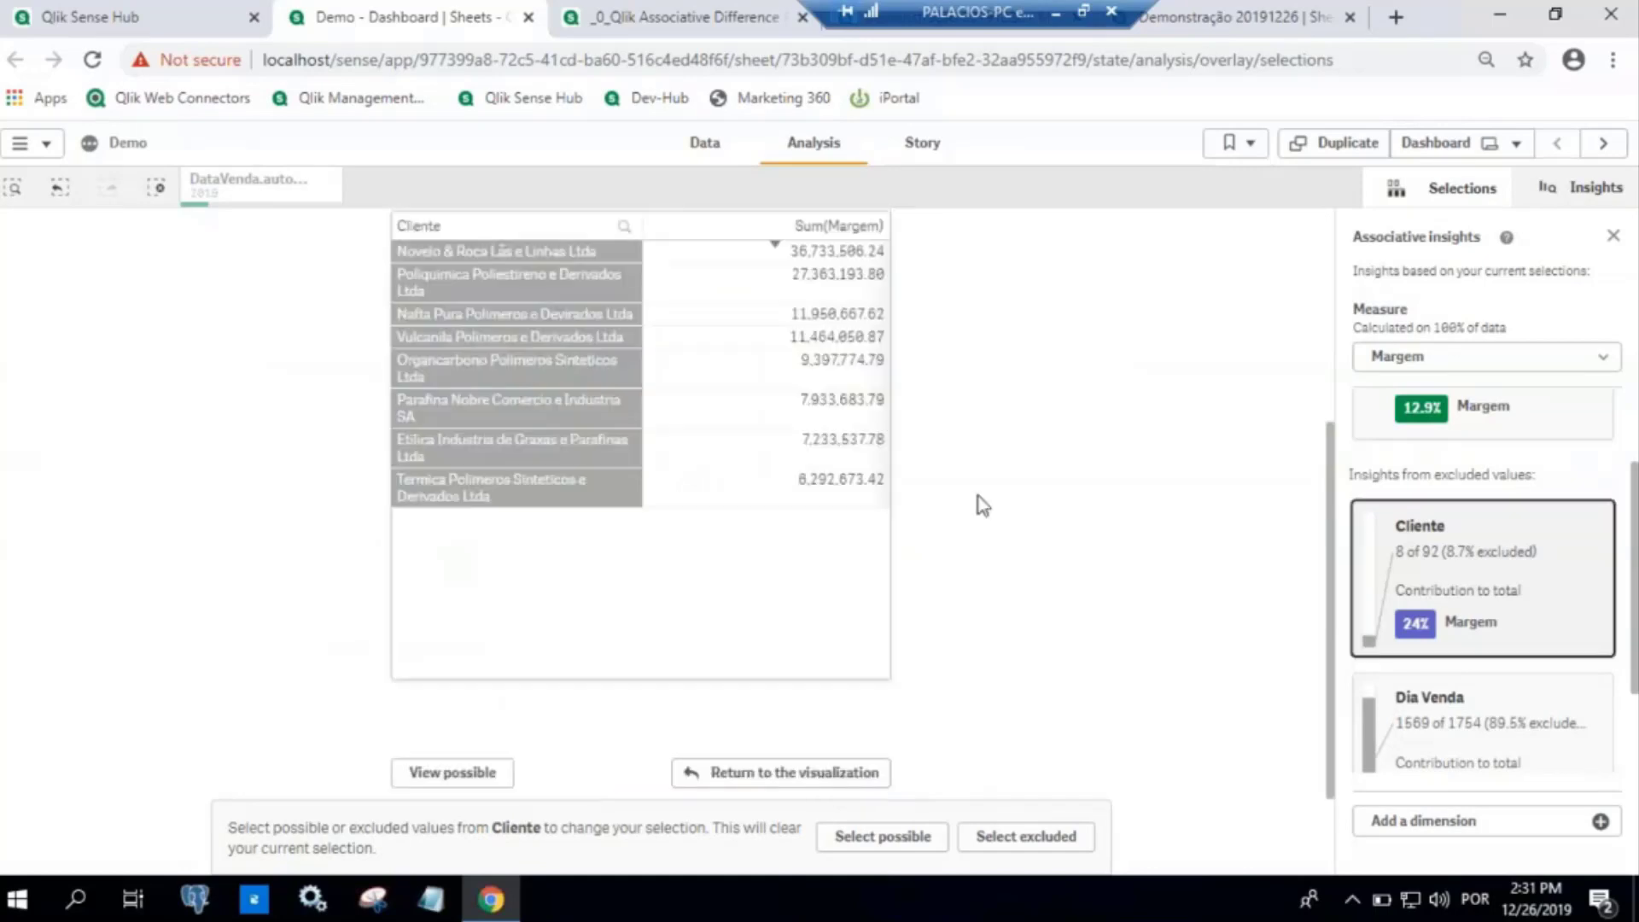
pyautogui.scroll(3, 979, 505)
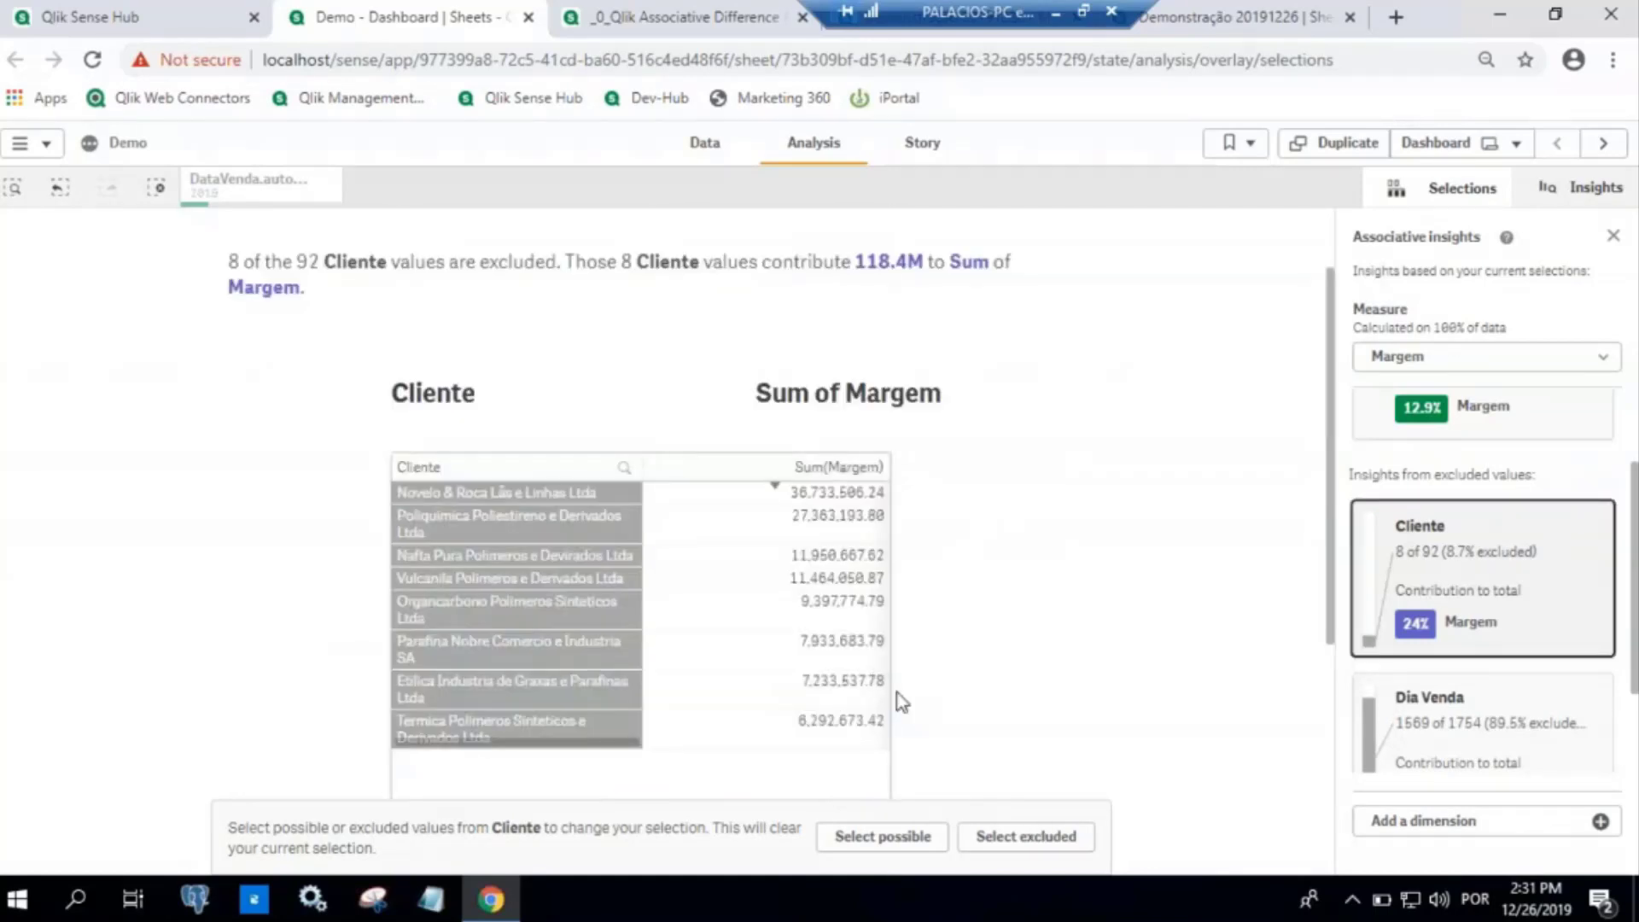
pyautogui.scroll(-3, 901, 701)
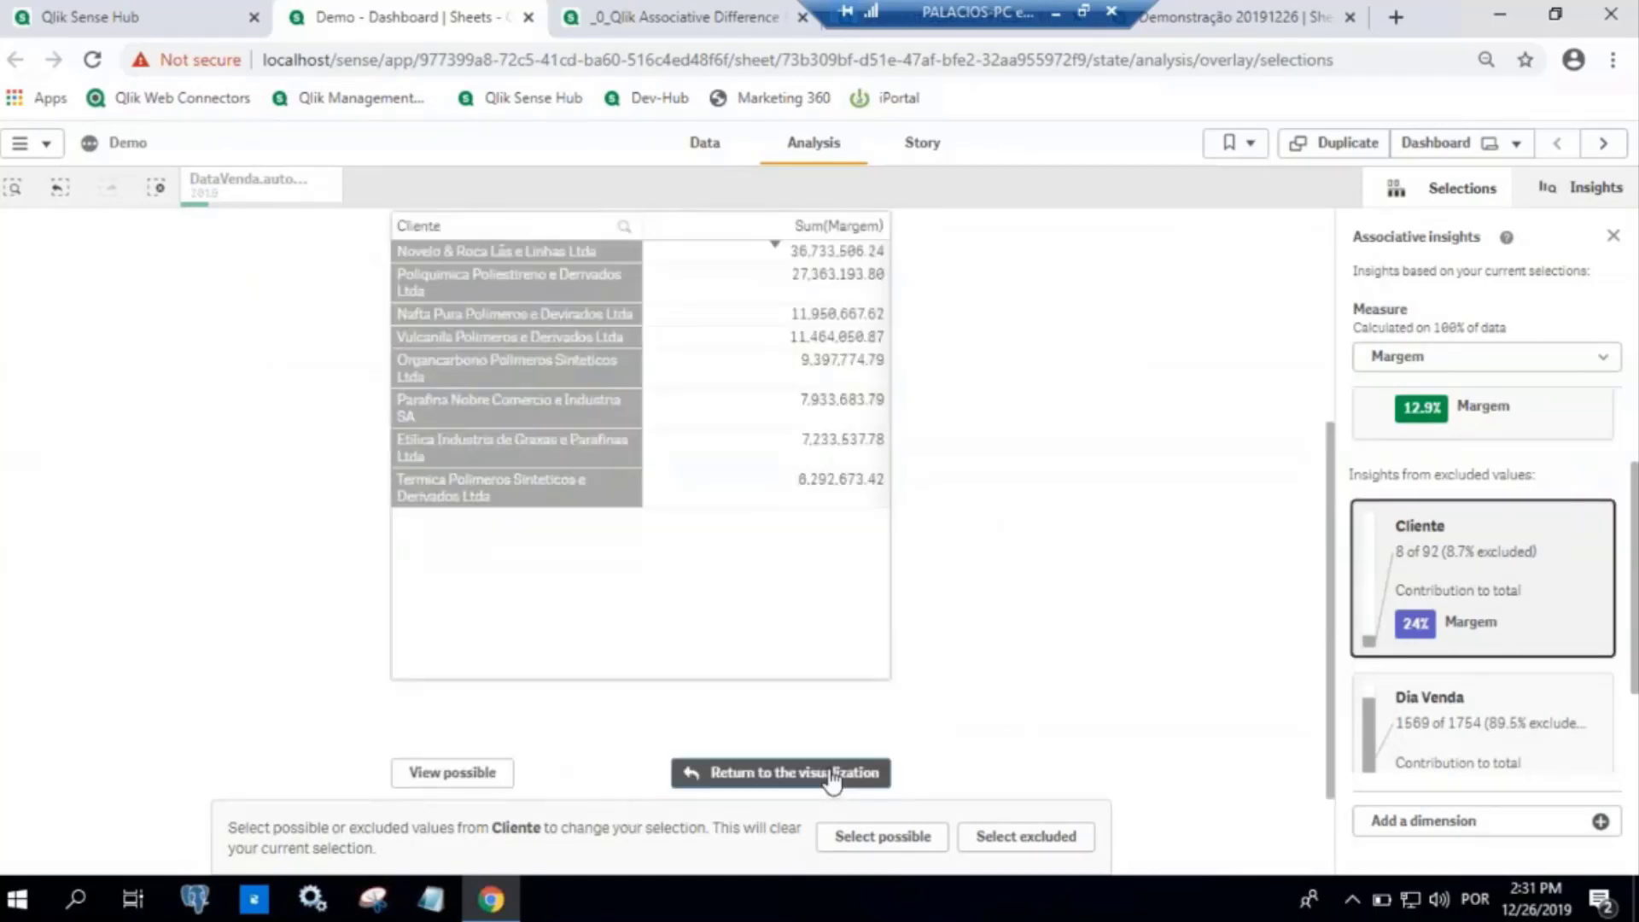
pyautogui.click(798, 777)
pyautogui.click(1027, 837)
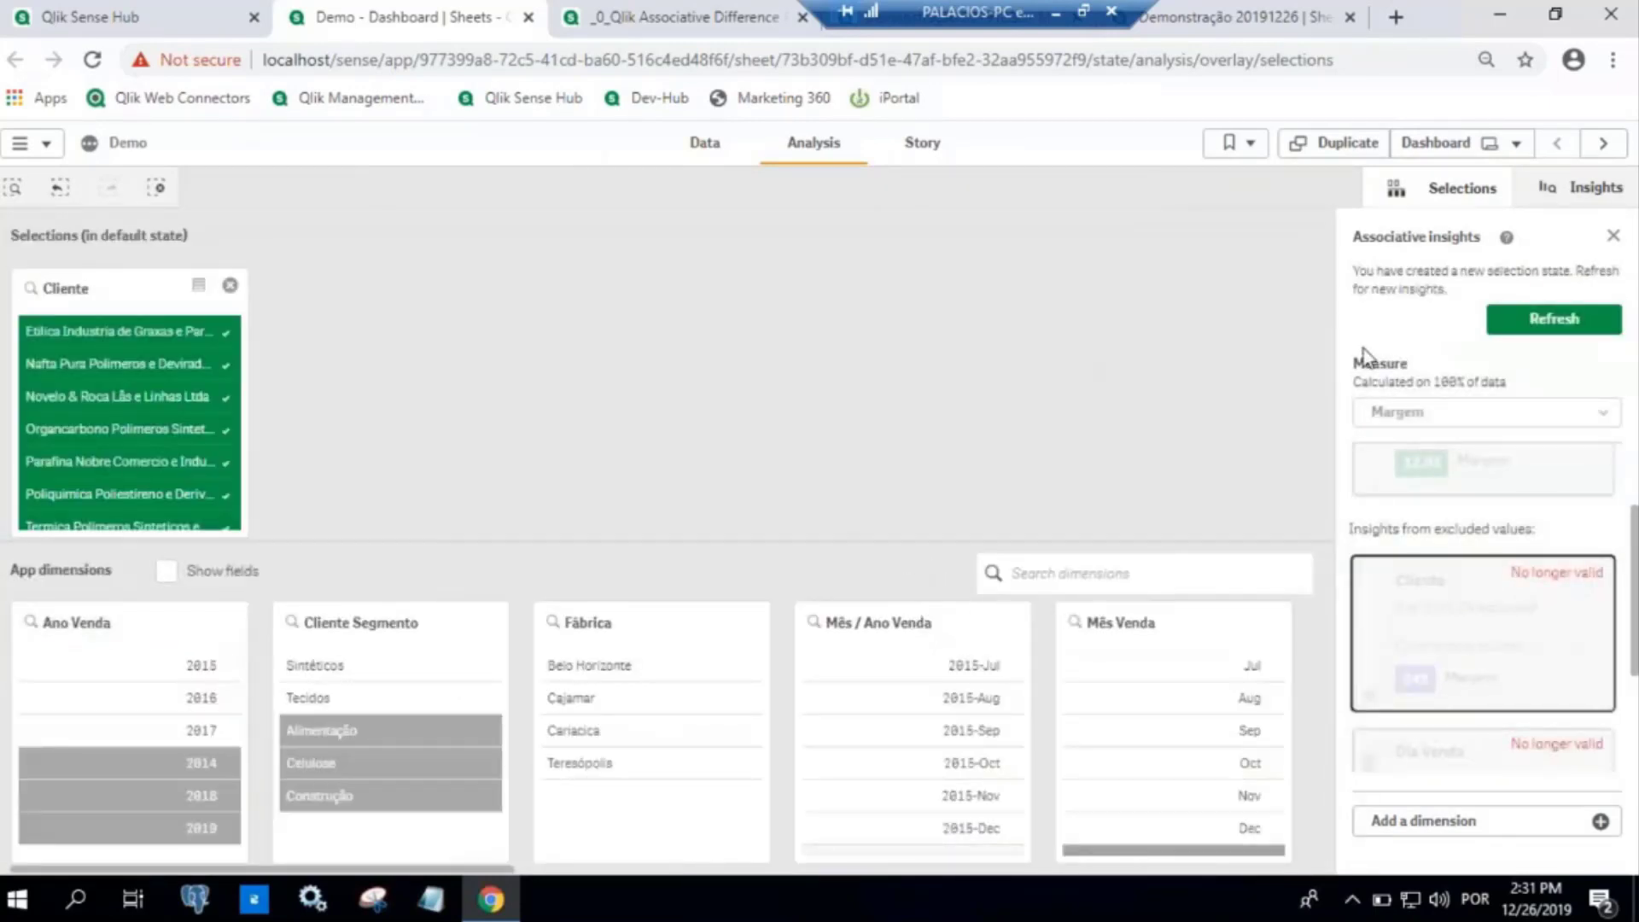
# Return to the dashboard and examine which Supervisor and Vendedor values are associated with the selected Cliente values
pyautogui.click(1393, 184)
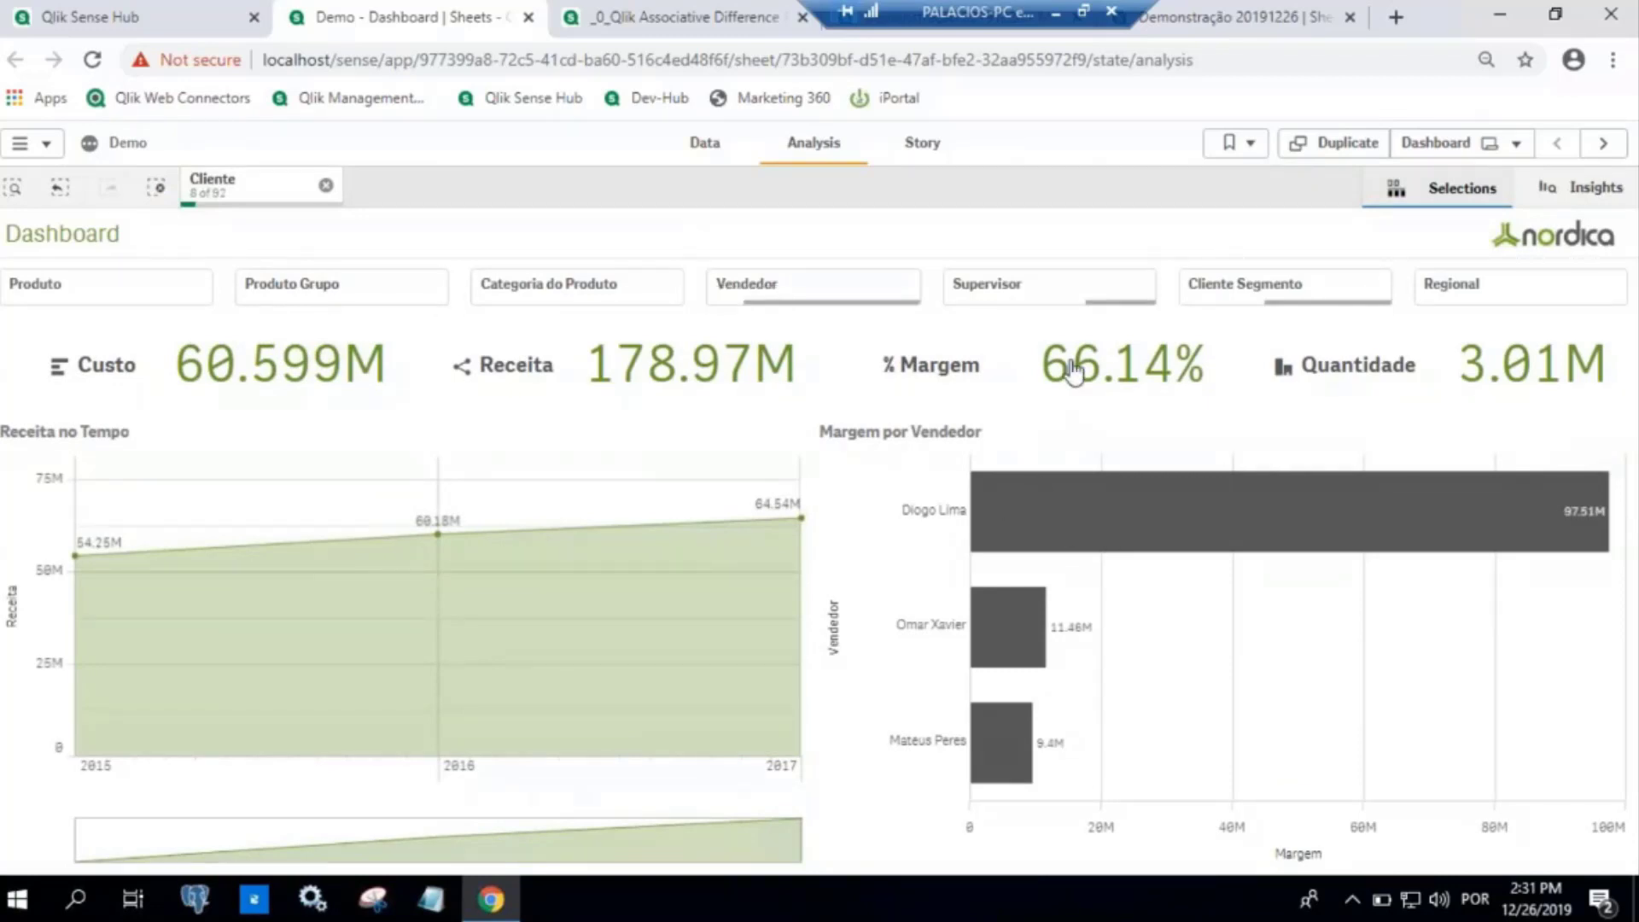
pyautogui.click(1015, 291)
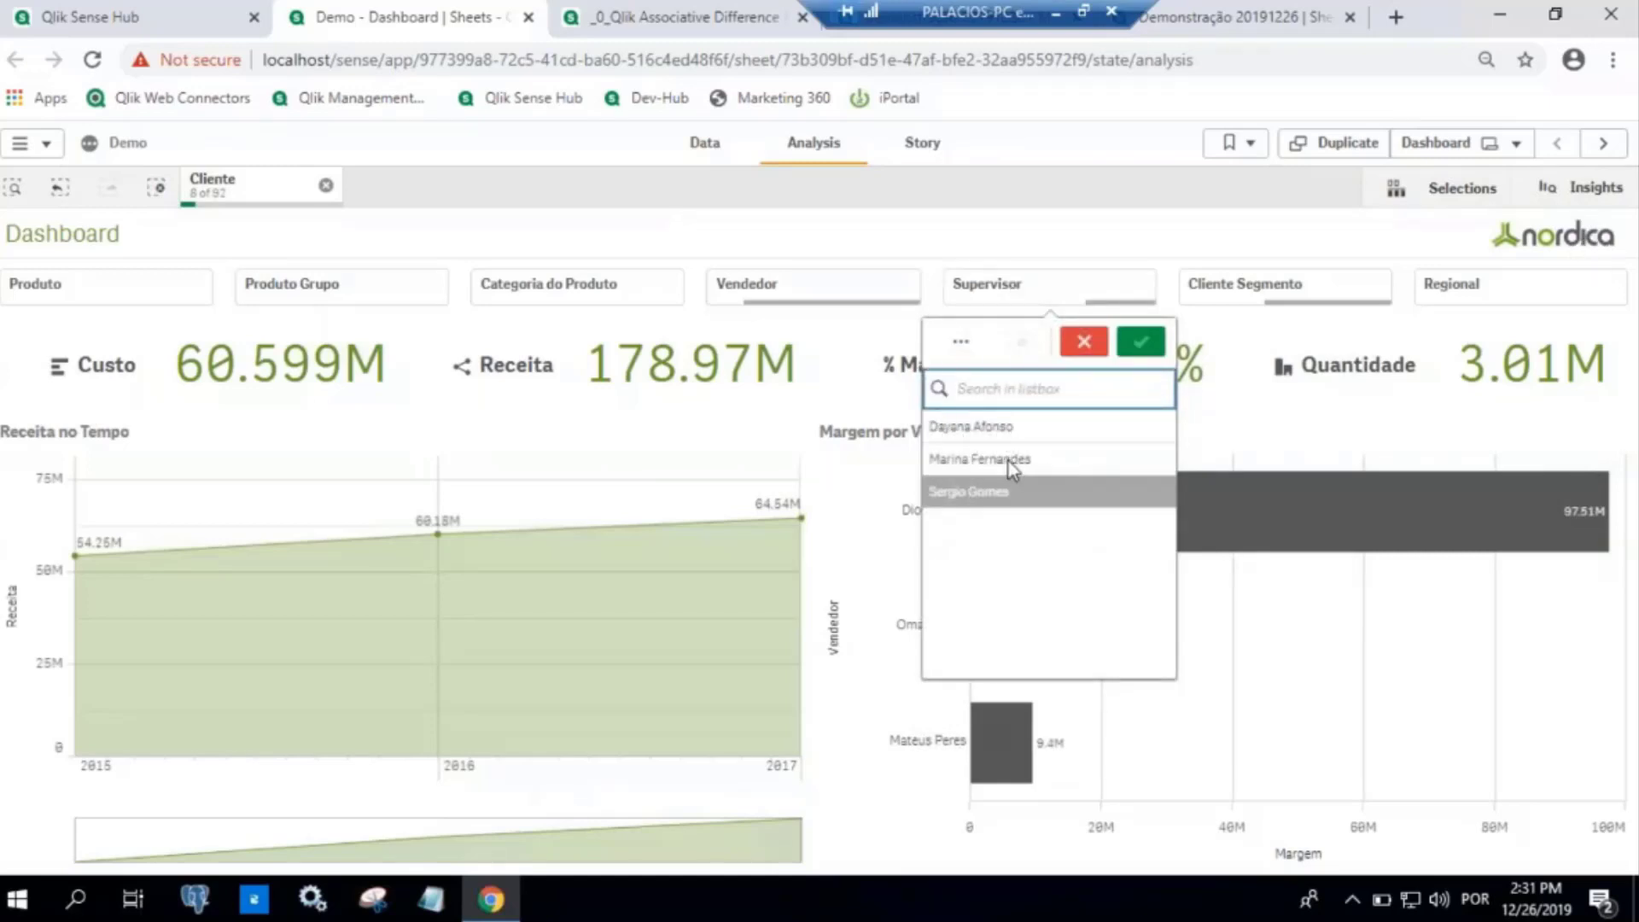
pyautogui.click(787, 289)
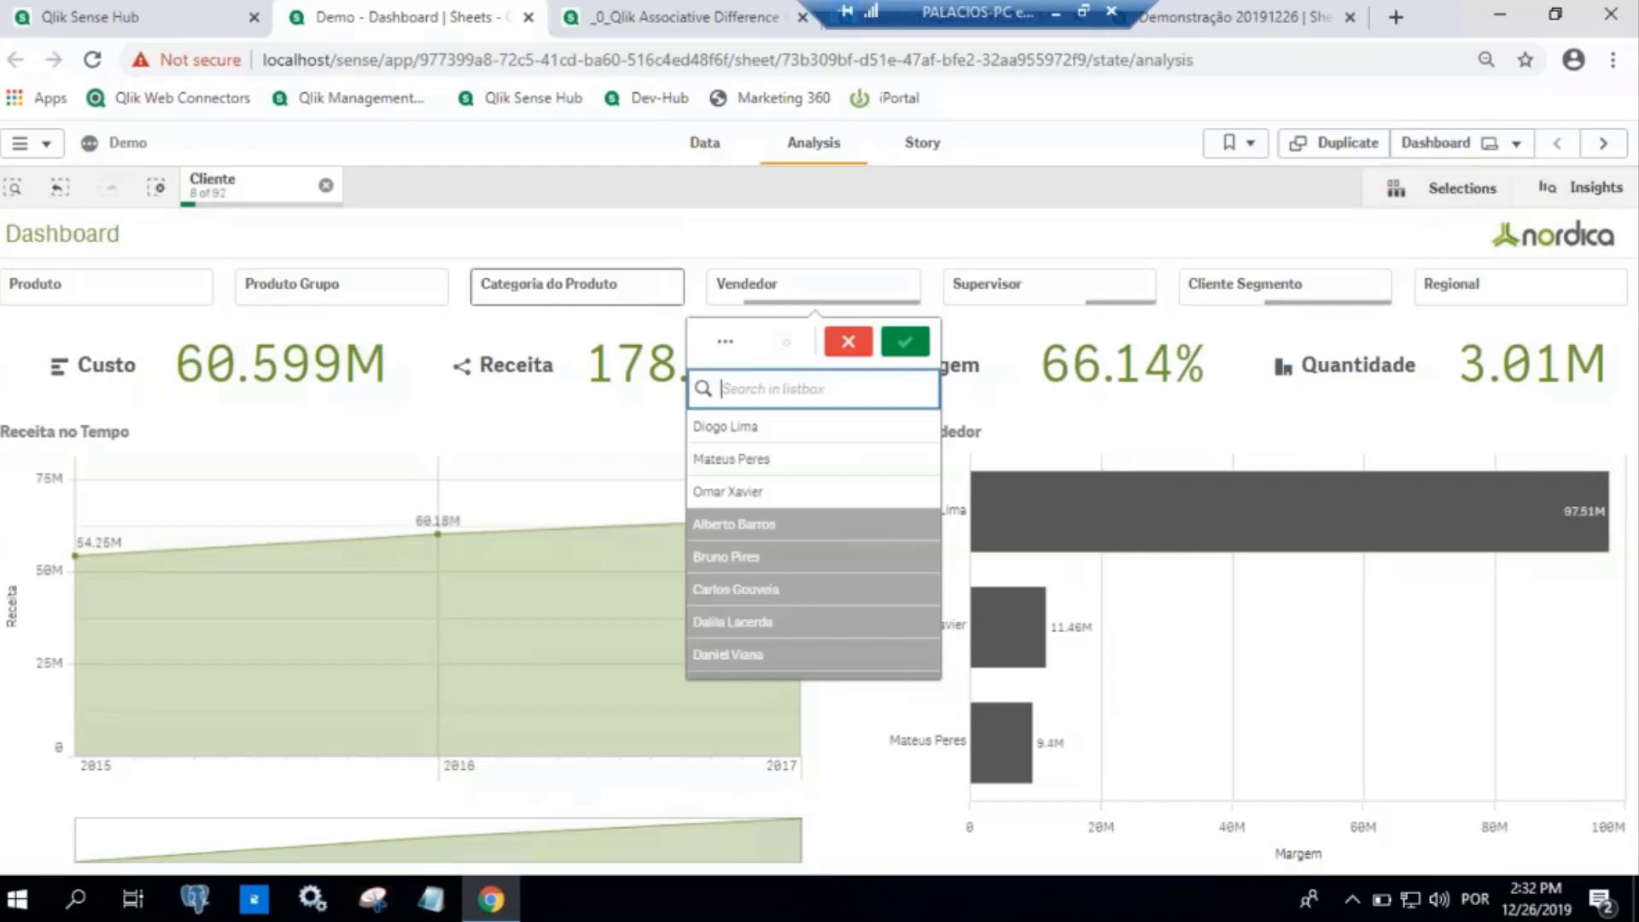
# In the _0_Qlik Associative Difference PT app, select Segmento values Convenience Stores, Health Care, Restaurant & Cafes, Catering & Banquets and Schools & Universities instead of Region
pyautogui.click(705, 22)
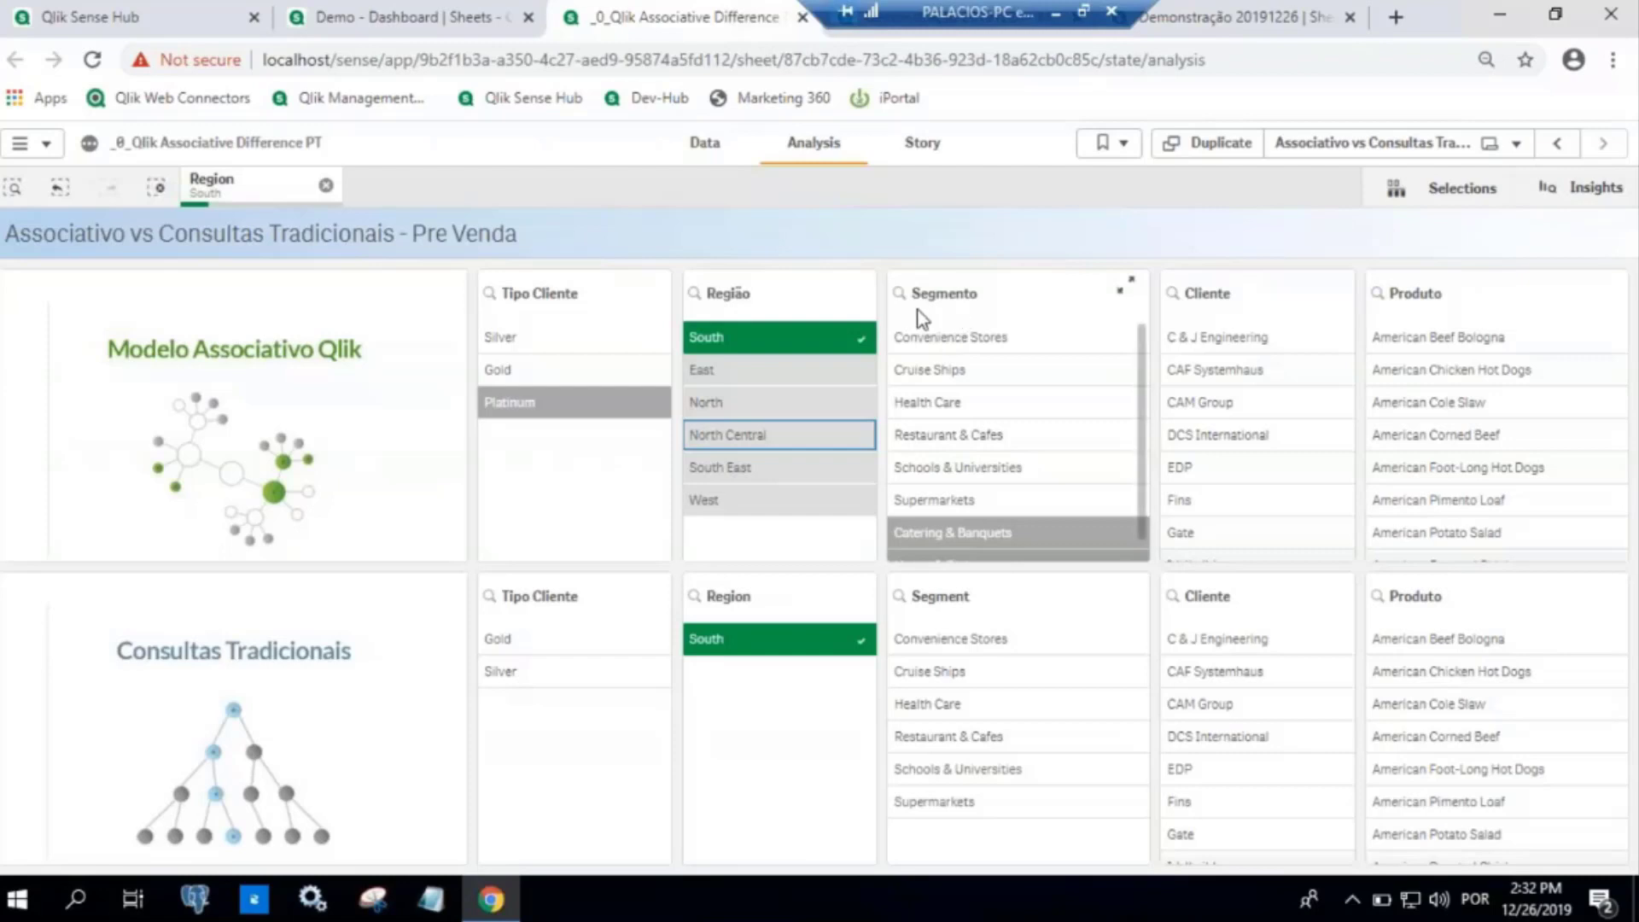
pyautogui.click(984, 375)
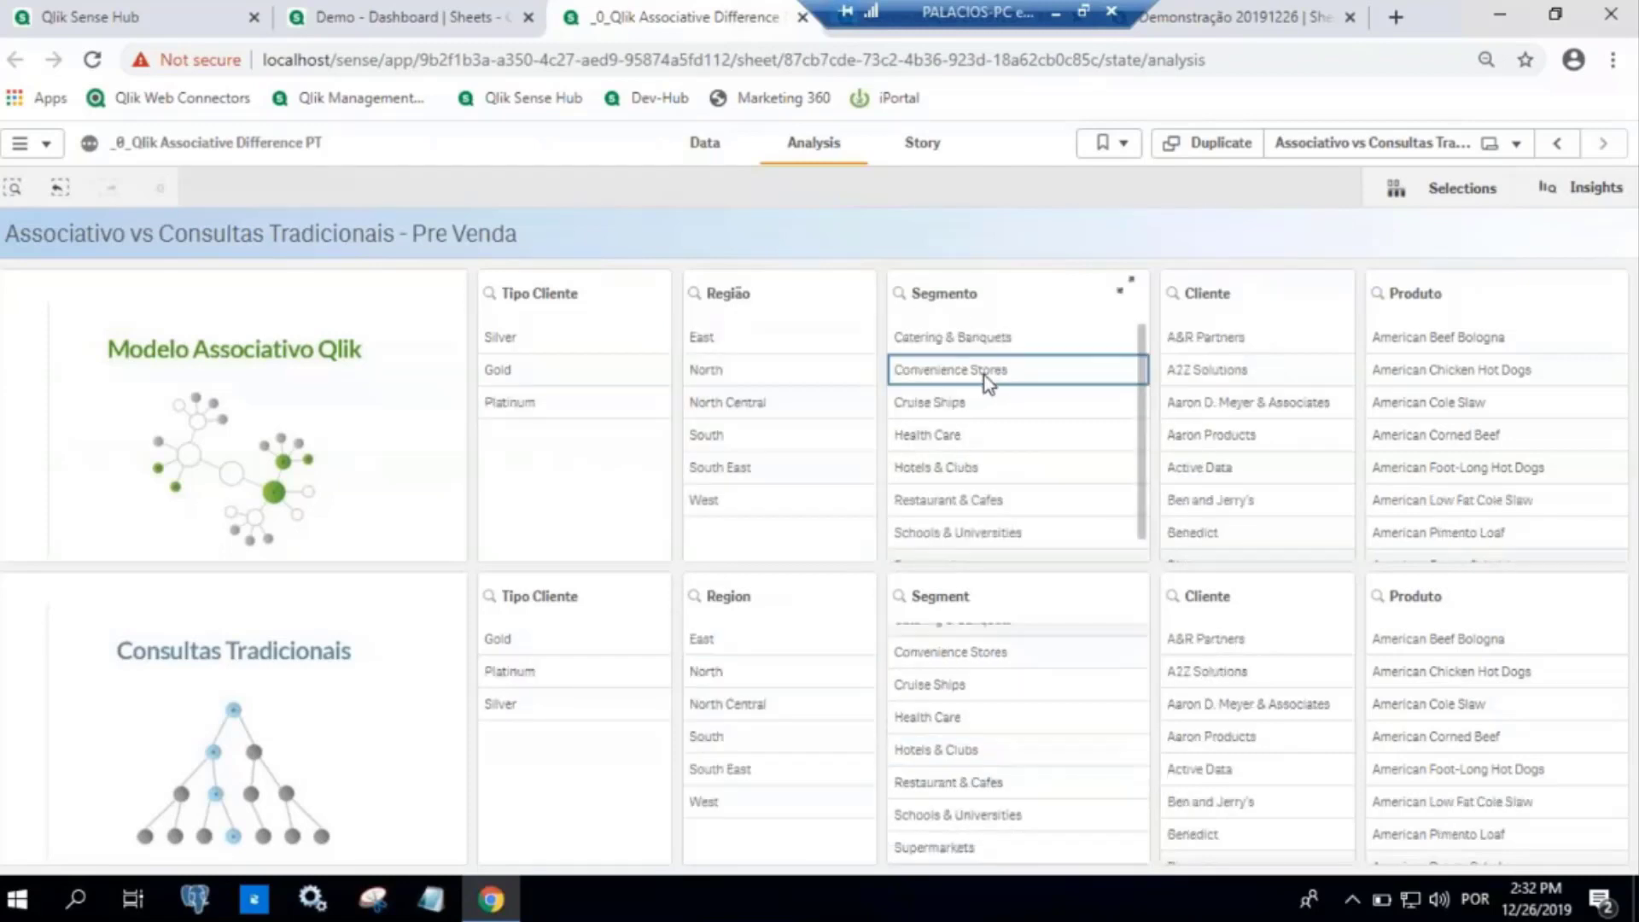
pyautogui.click(1016, 437)
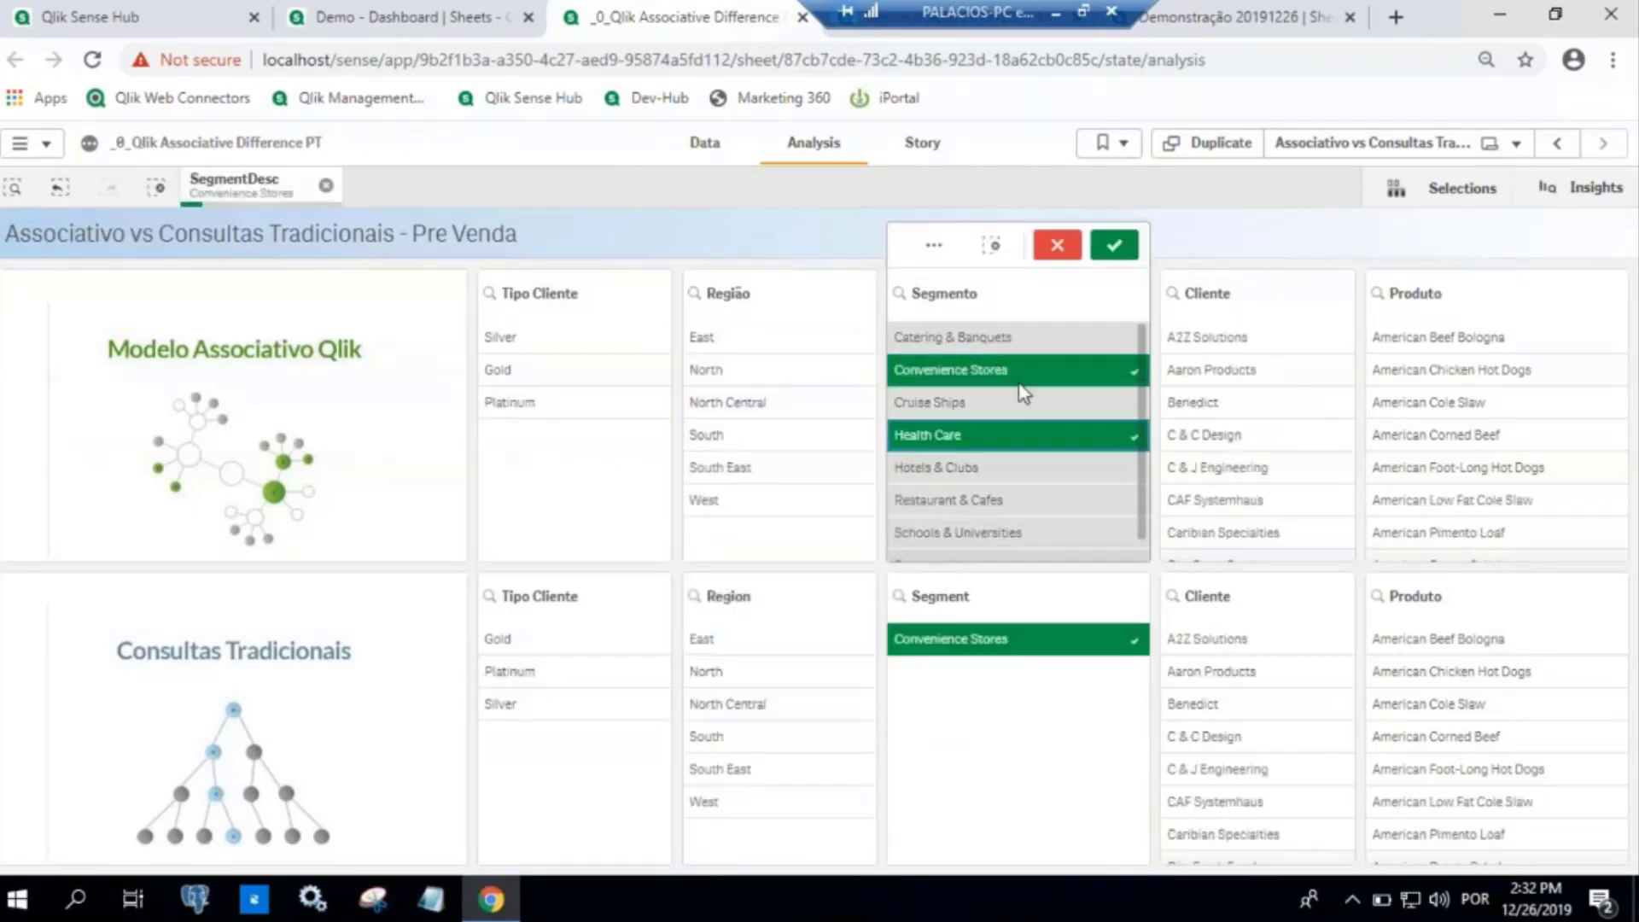
pyautogui.click(995, 500)
pyautogui.click(970, 337)
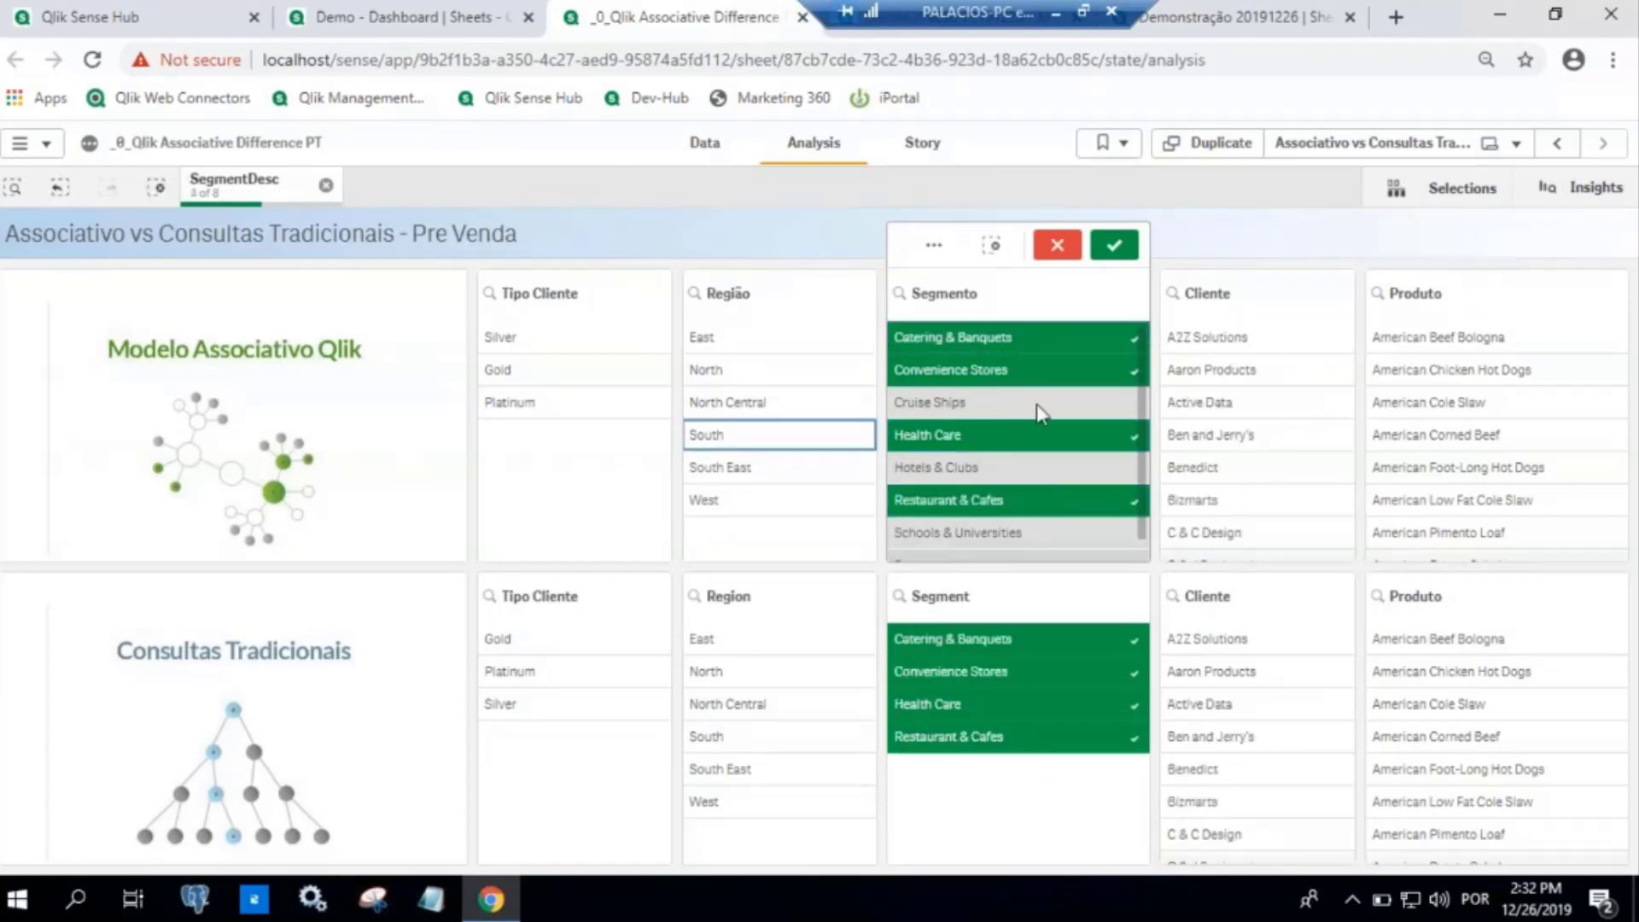
pyautogui.scroll(-1, 1067, 406)
pyautogui.click(1073, 516)
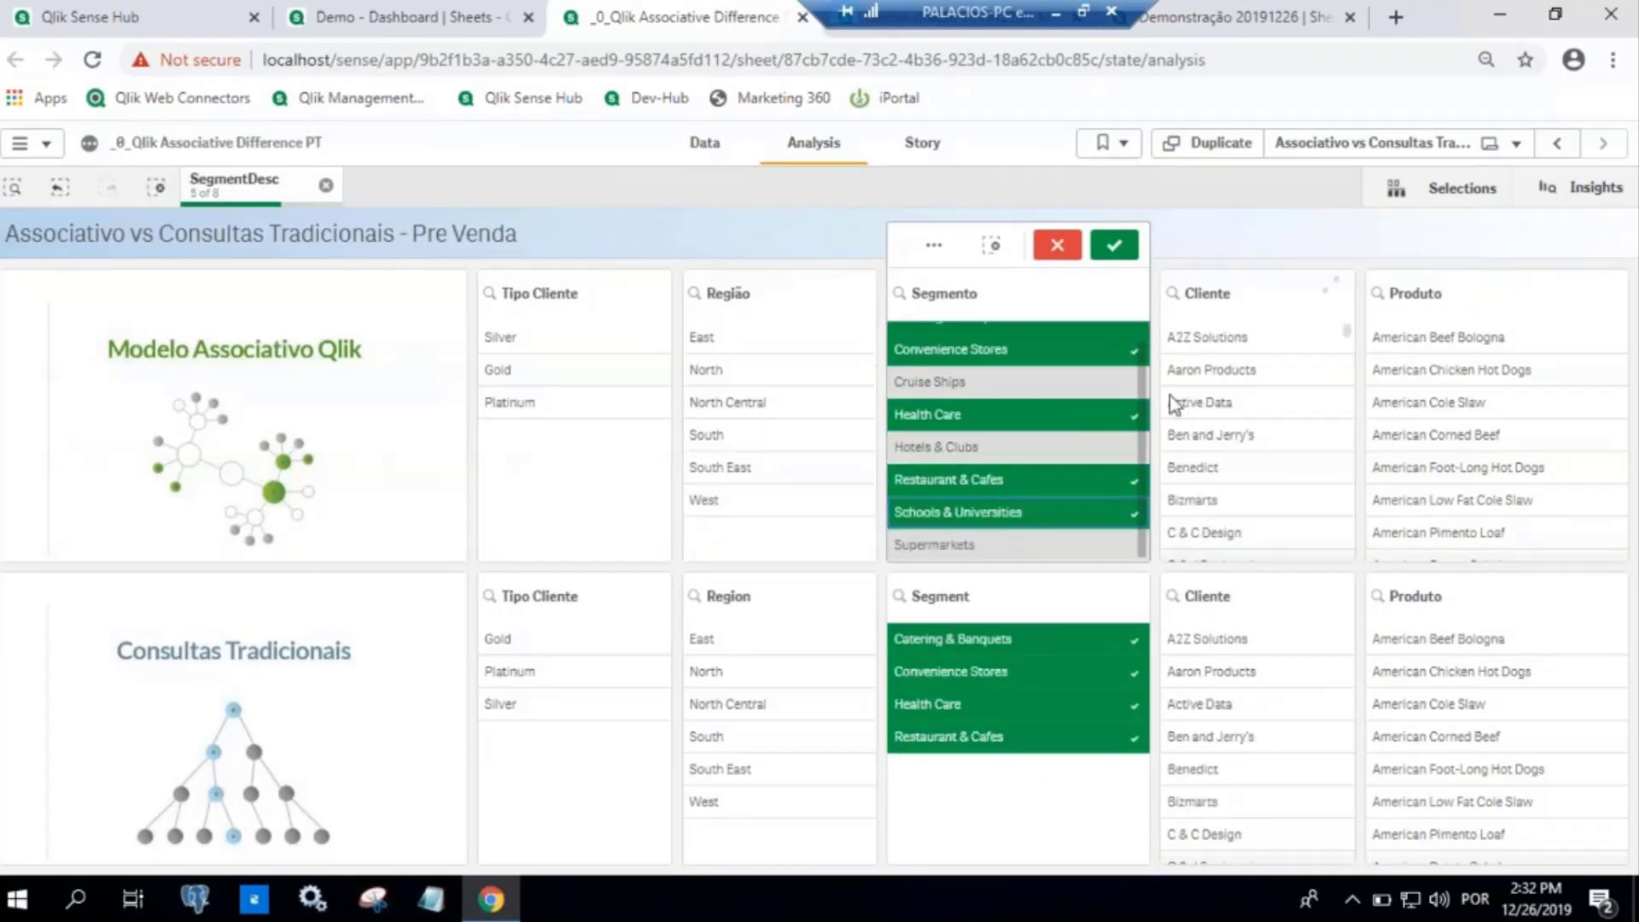
pyautogui.click(1116, 247)
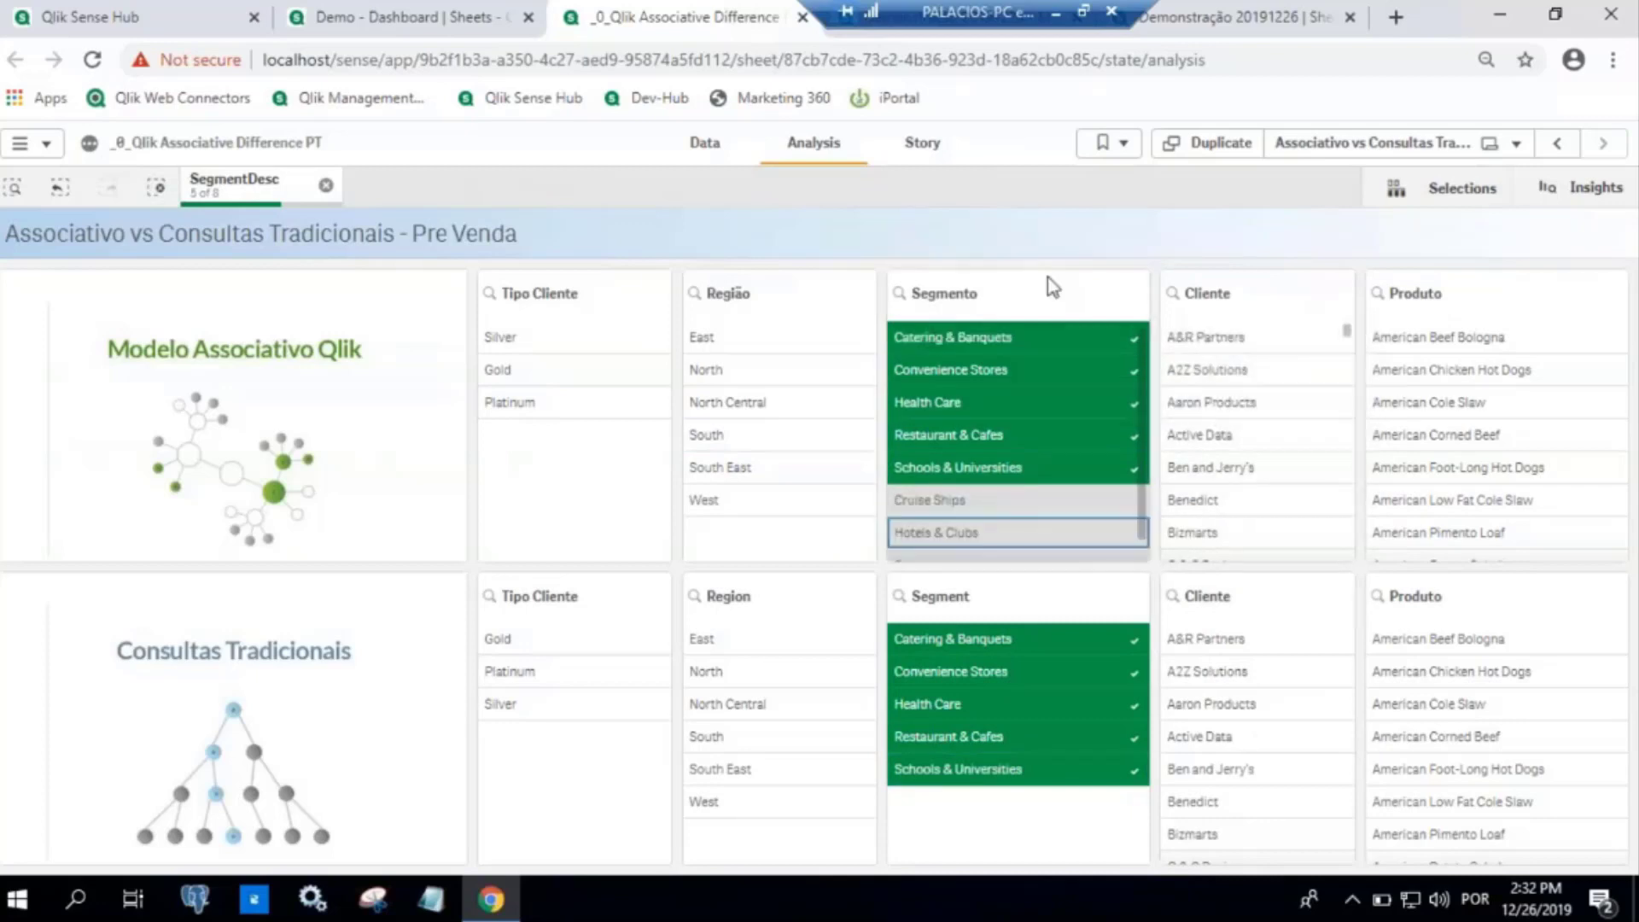
# Clear the segment selection in the associative comparison sheet and all selections in the Demo dashboard
pyautogui.click(326, 188)
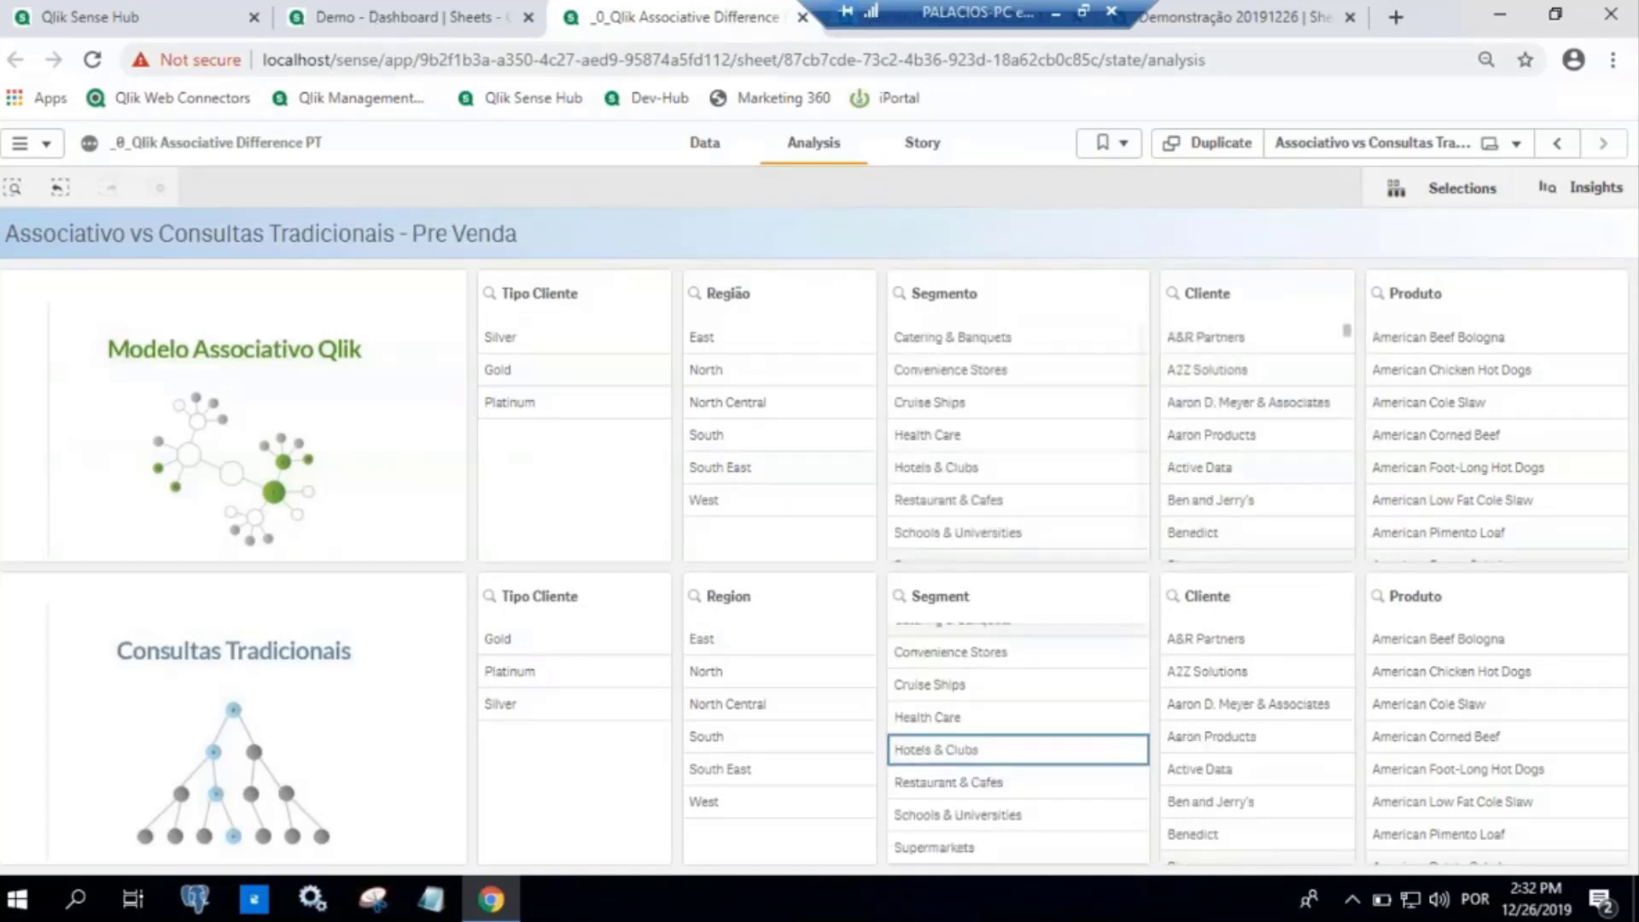
pyautogui.click(1294, 19)
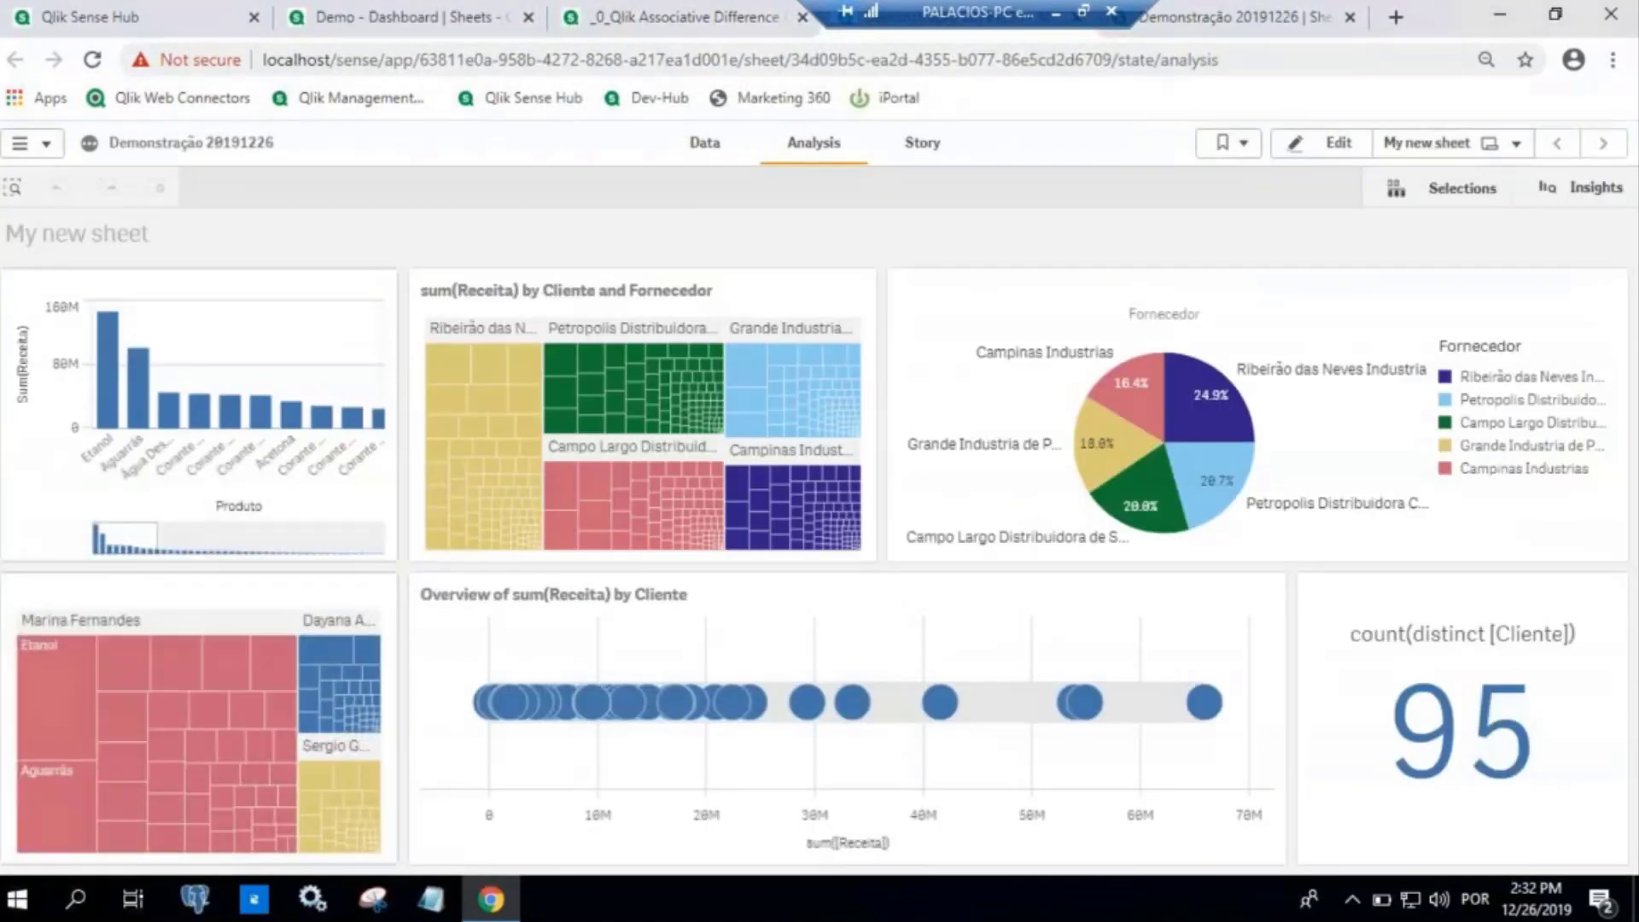
pyautogui.click(400, 17)
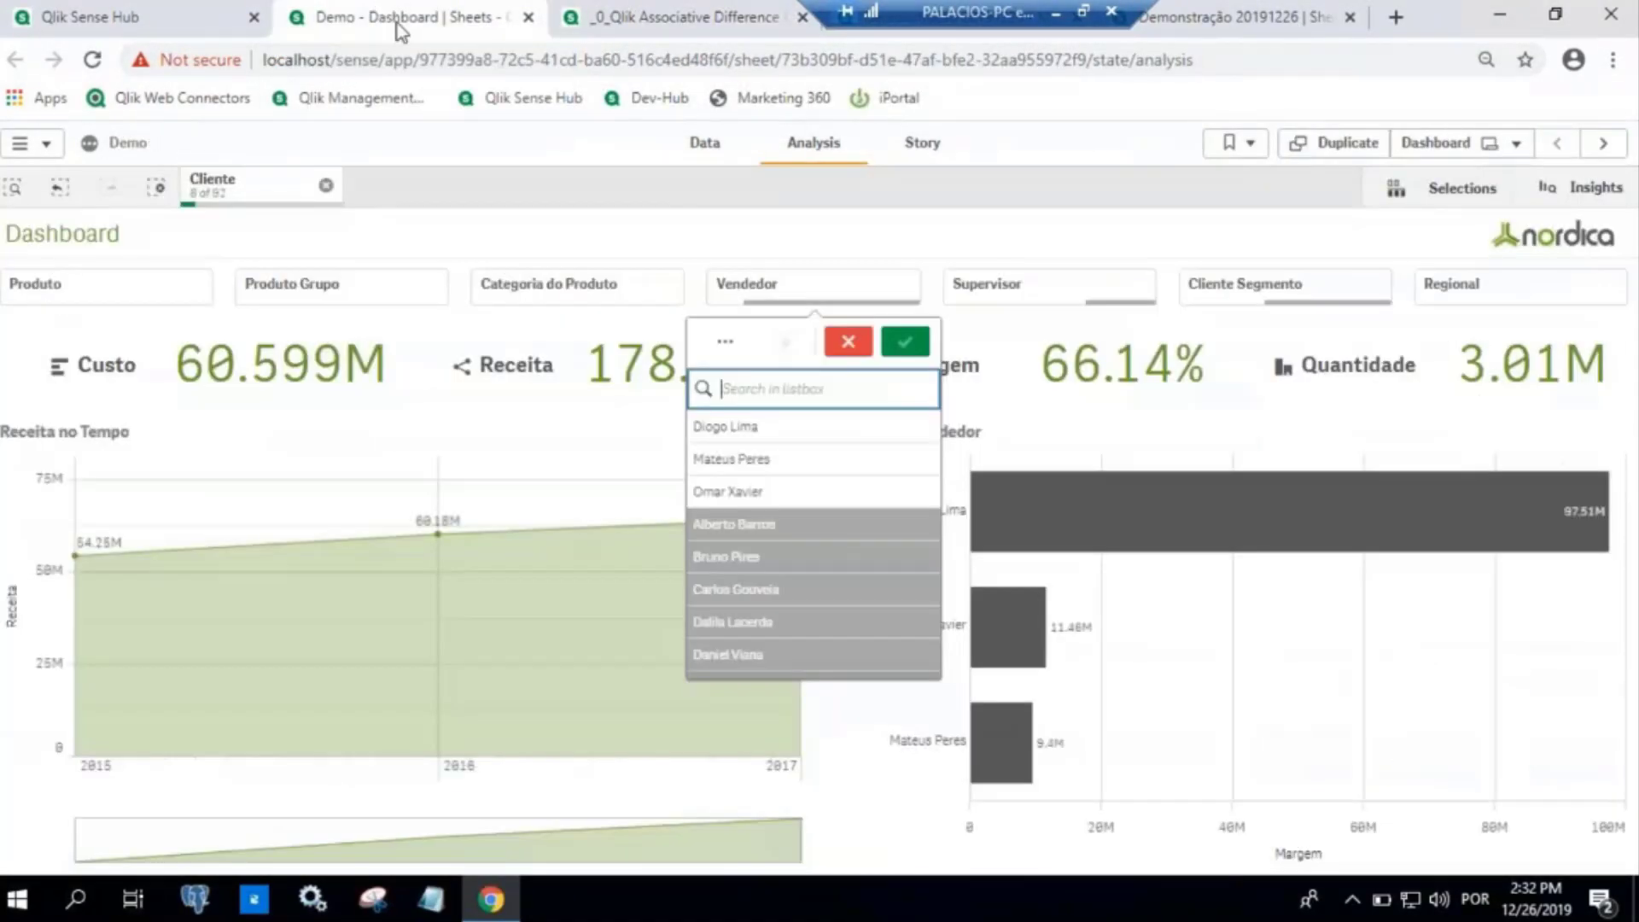
pyautogui.click(367, 200)
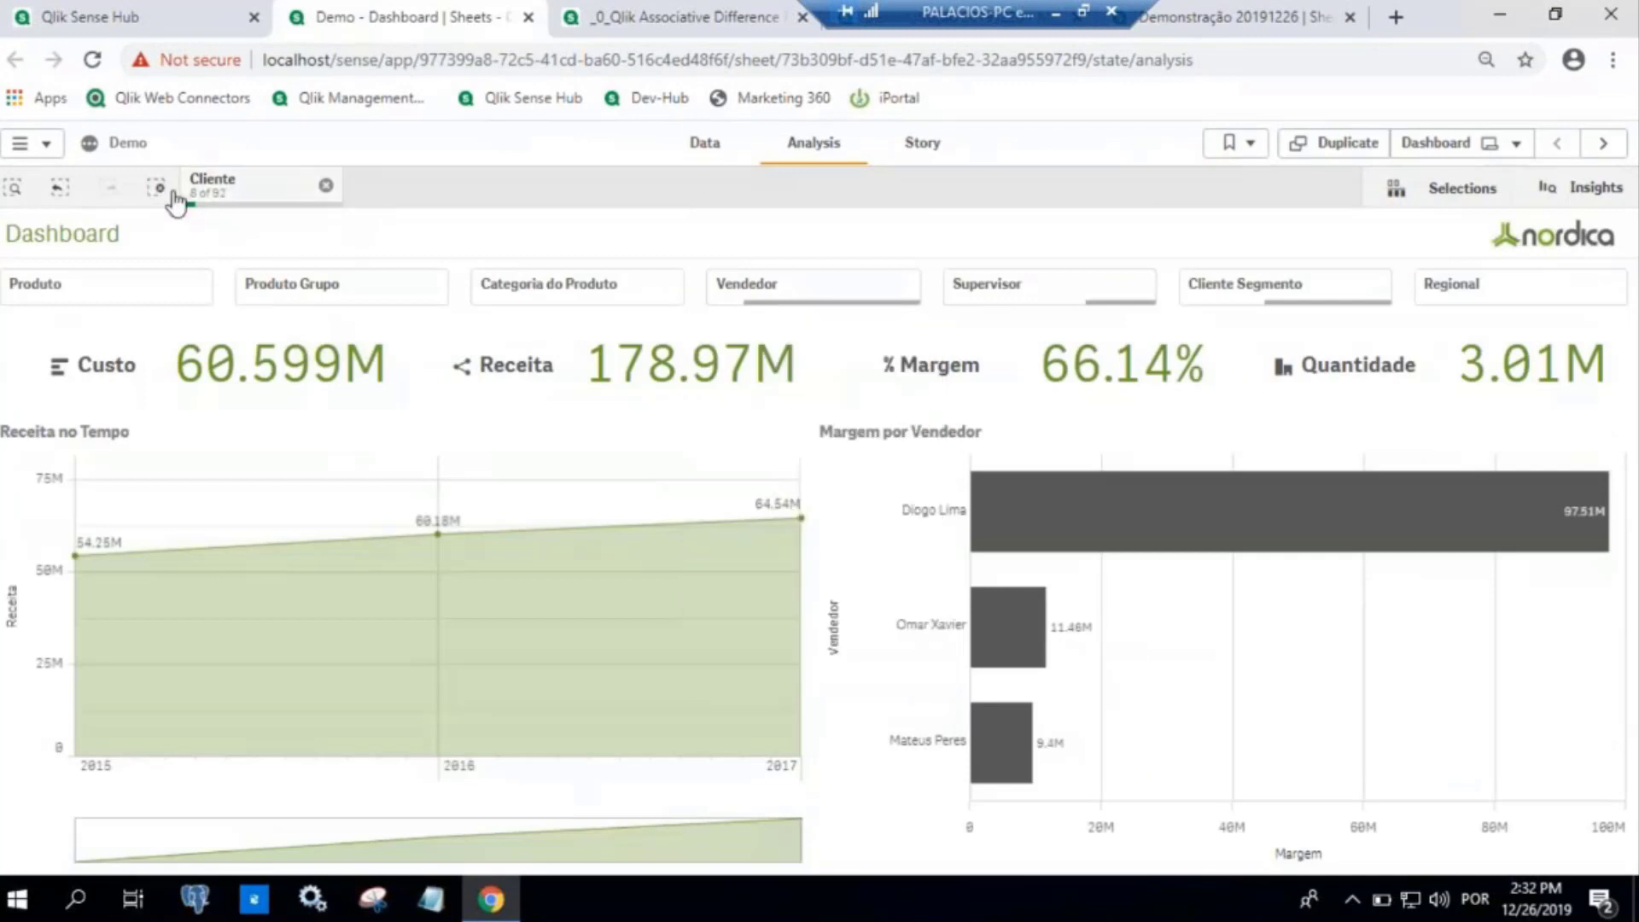
pyautogui.click(159, 193)
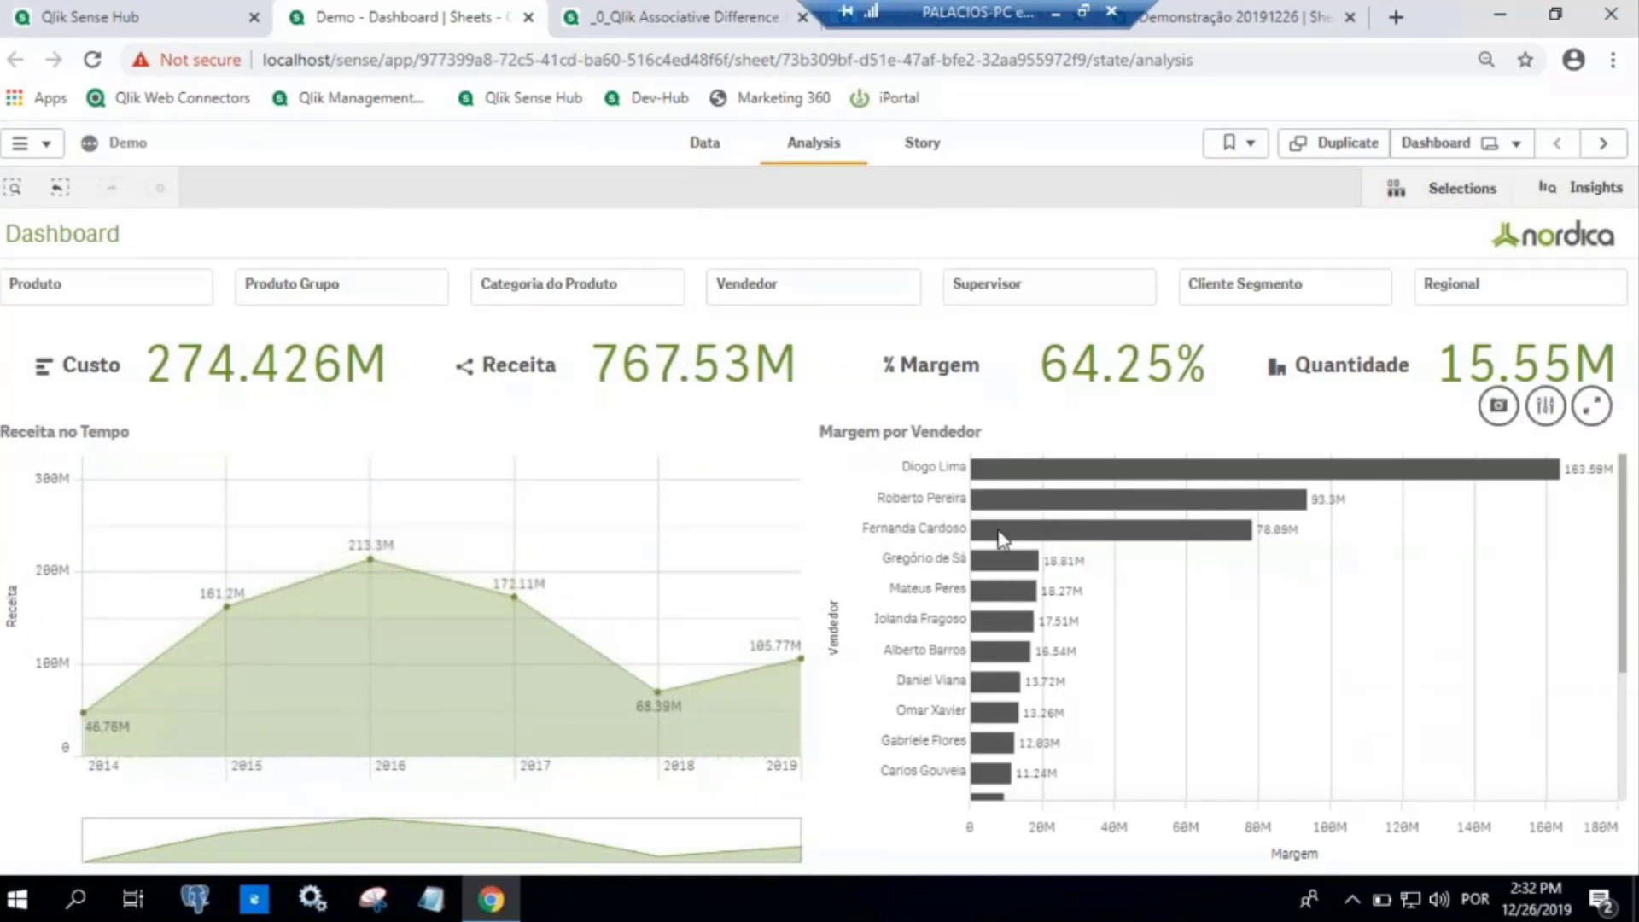
# Filter the dashboard to the third-ranked salesperson in Margem por Vendedor and to 2016 in Receita no Tempo
pyautogui.click(1031, 538)
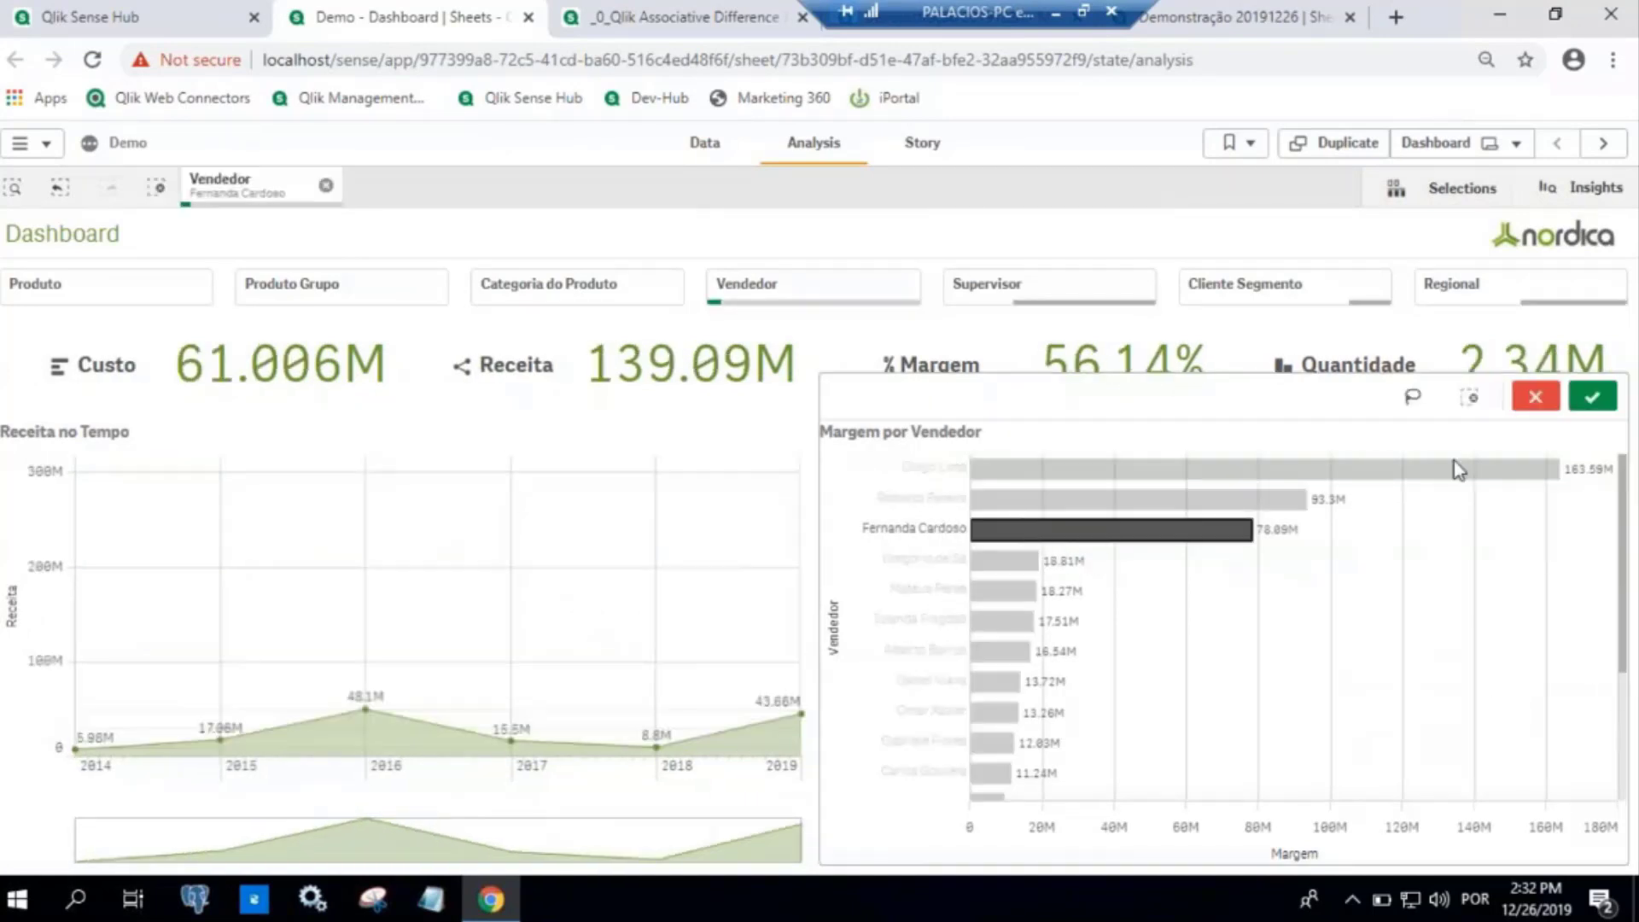
pyautogui.click(1492, 414)
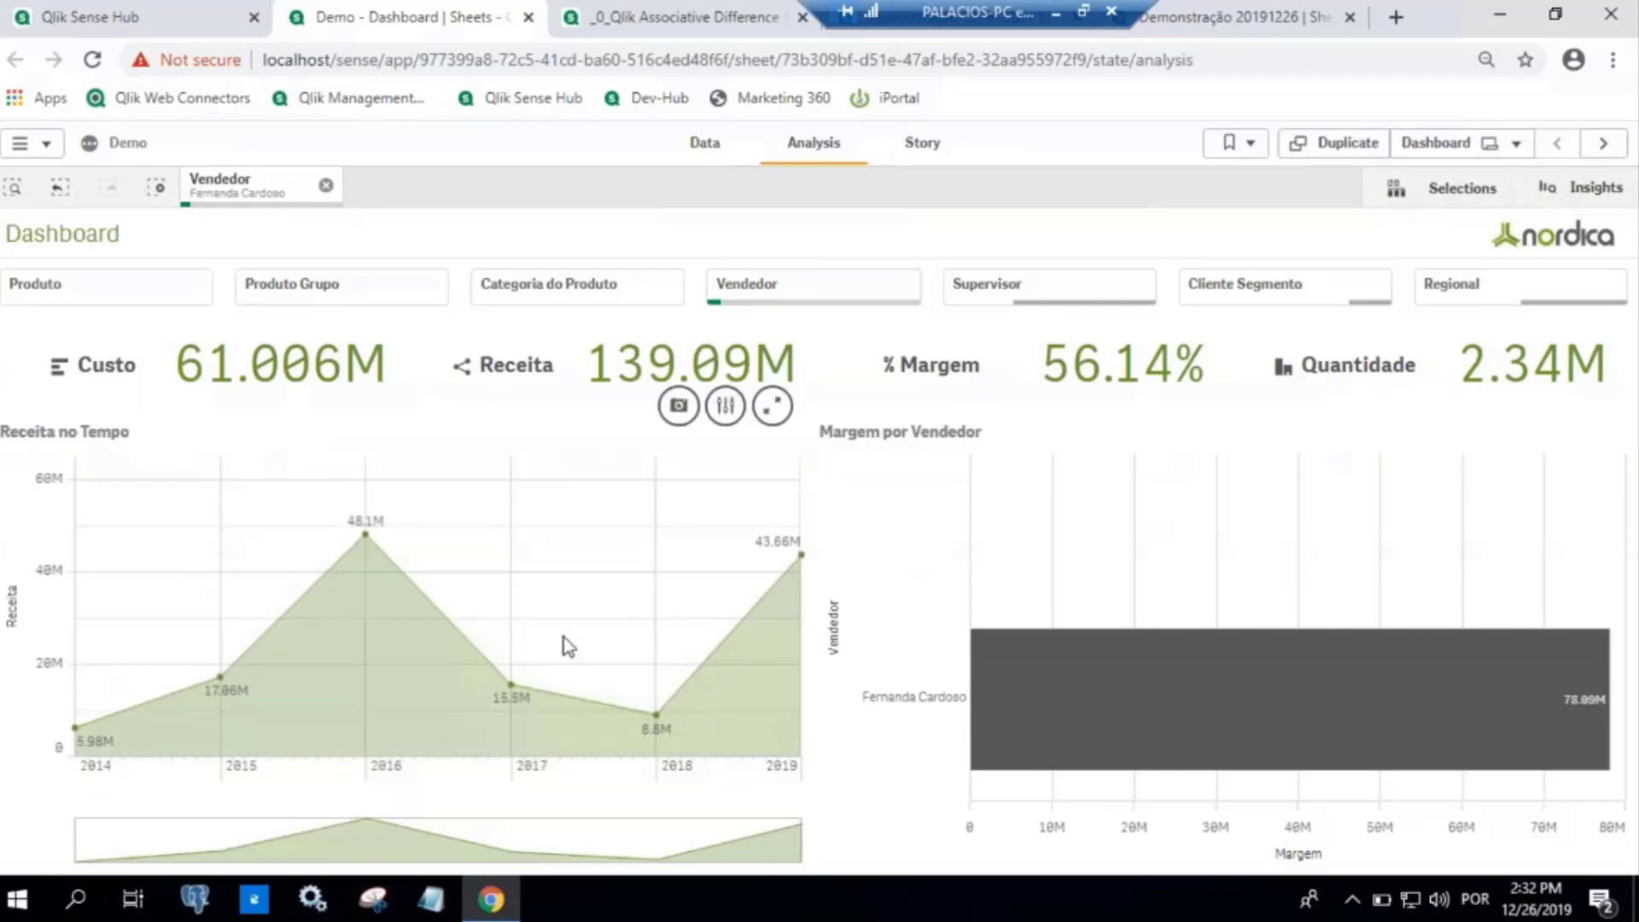
pyautogui.click(367, 538)
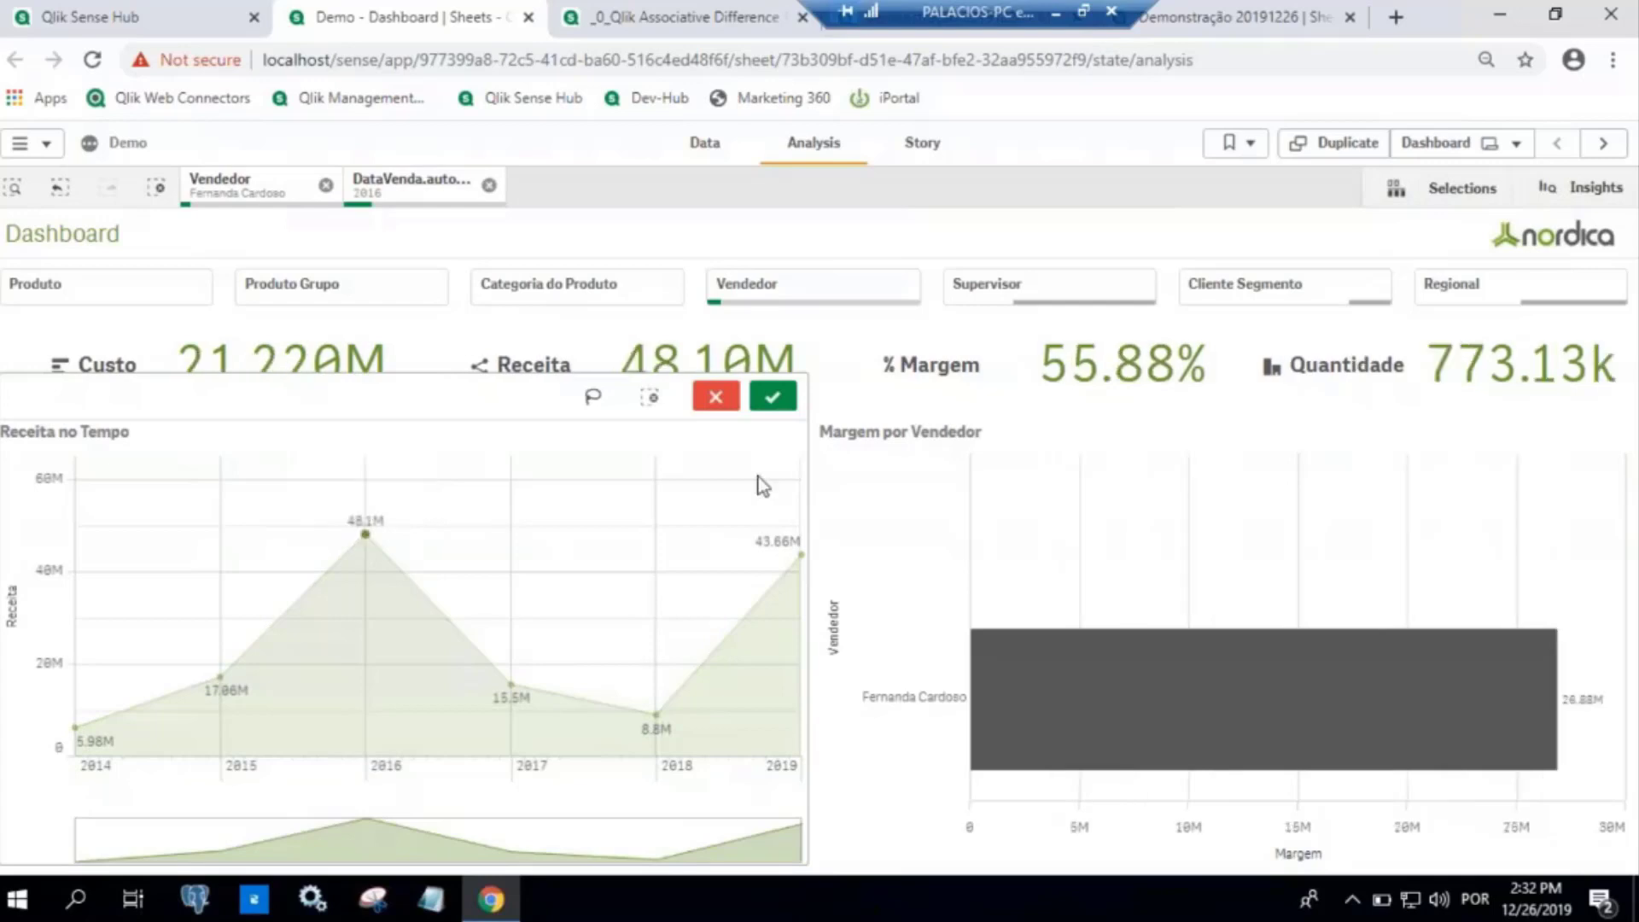
pyautogui.click(775, 399)
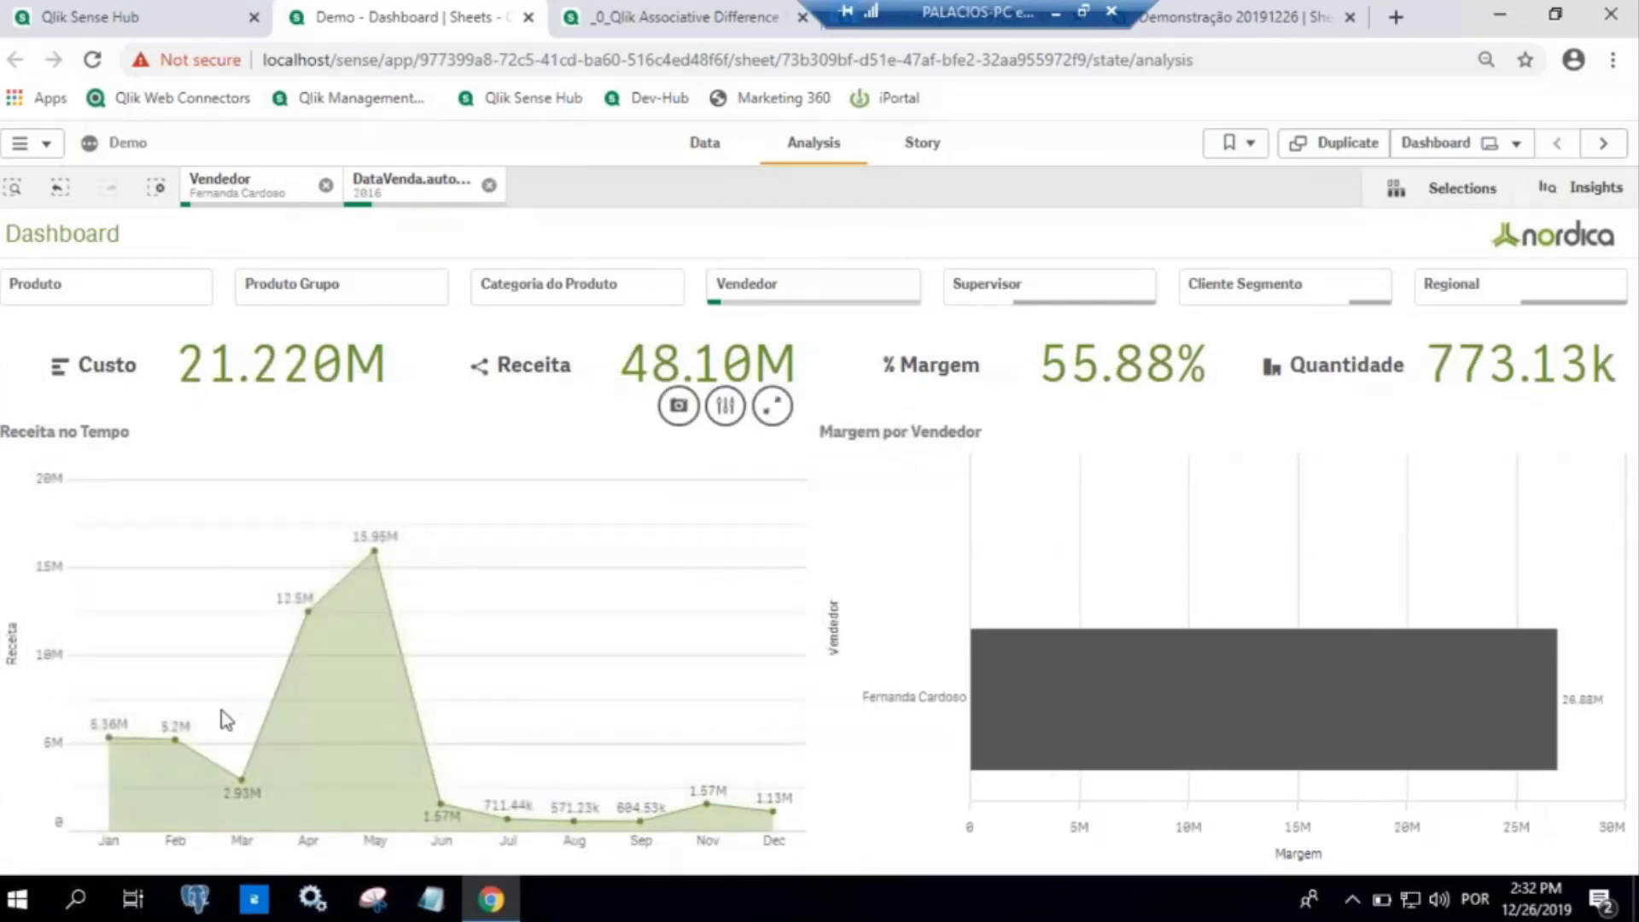
# Open the Geo sheet and expand the supervisor's row in the pivot table to its Vendedor level
pyautogui.click(1438, 144)
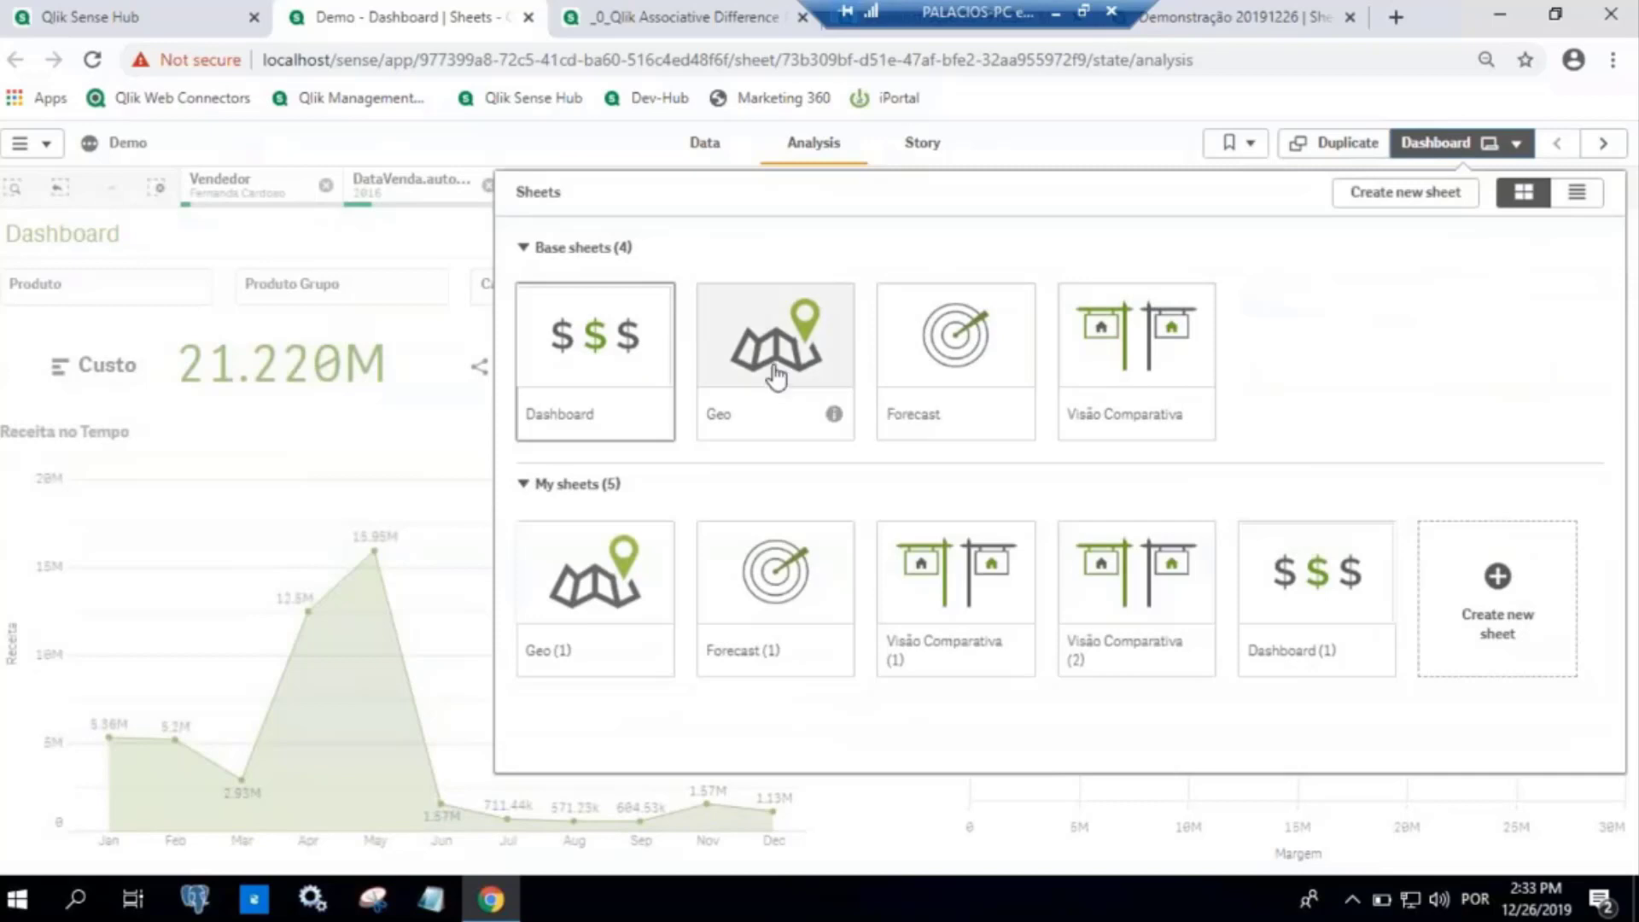
pyautogui.click(850, 377)
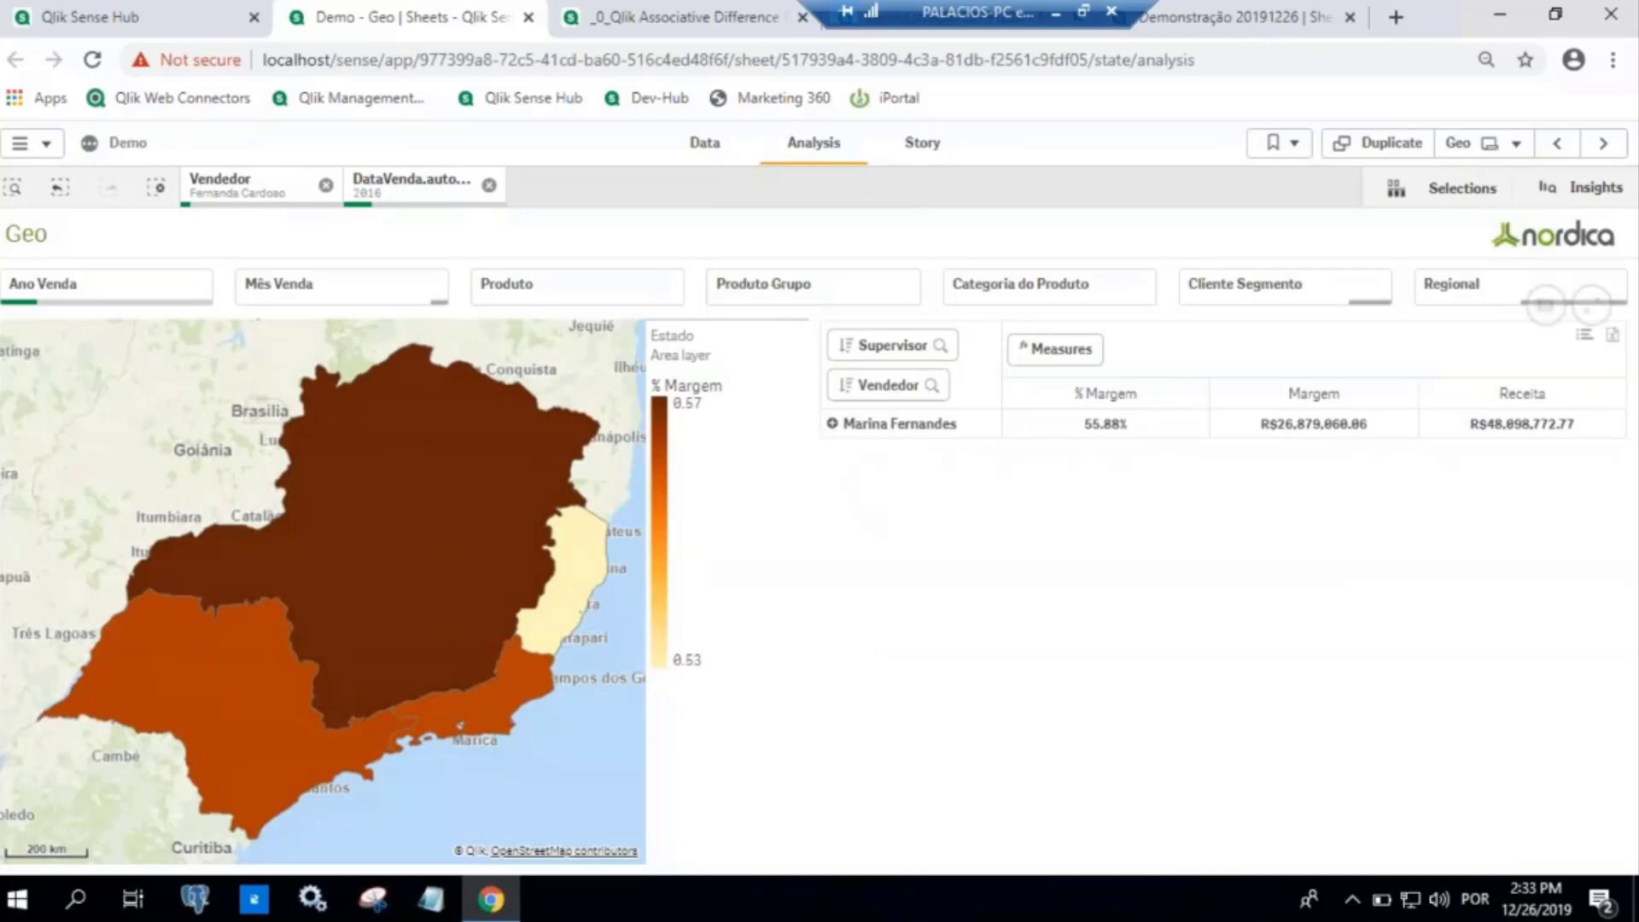
pyautogui.click(831, 424)
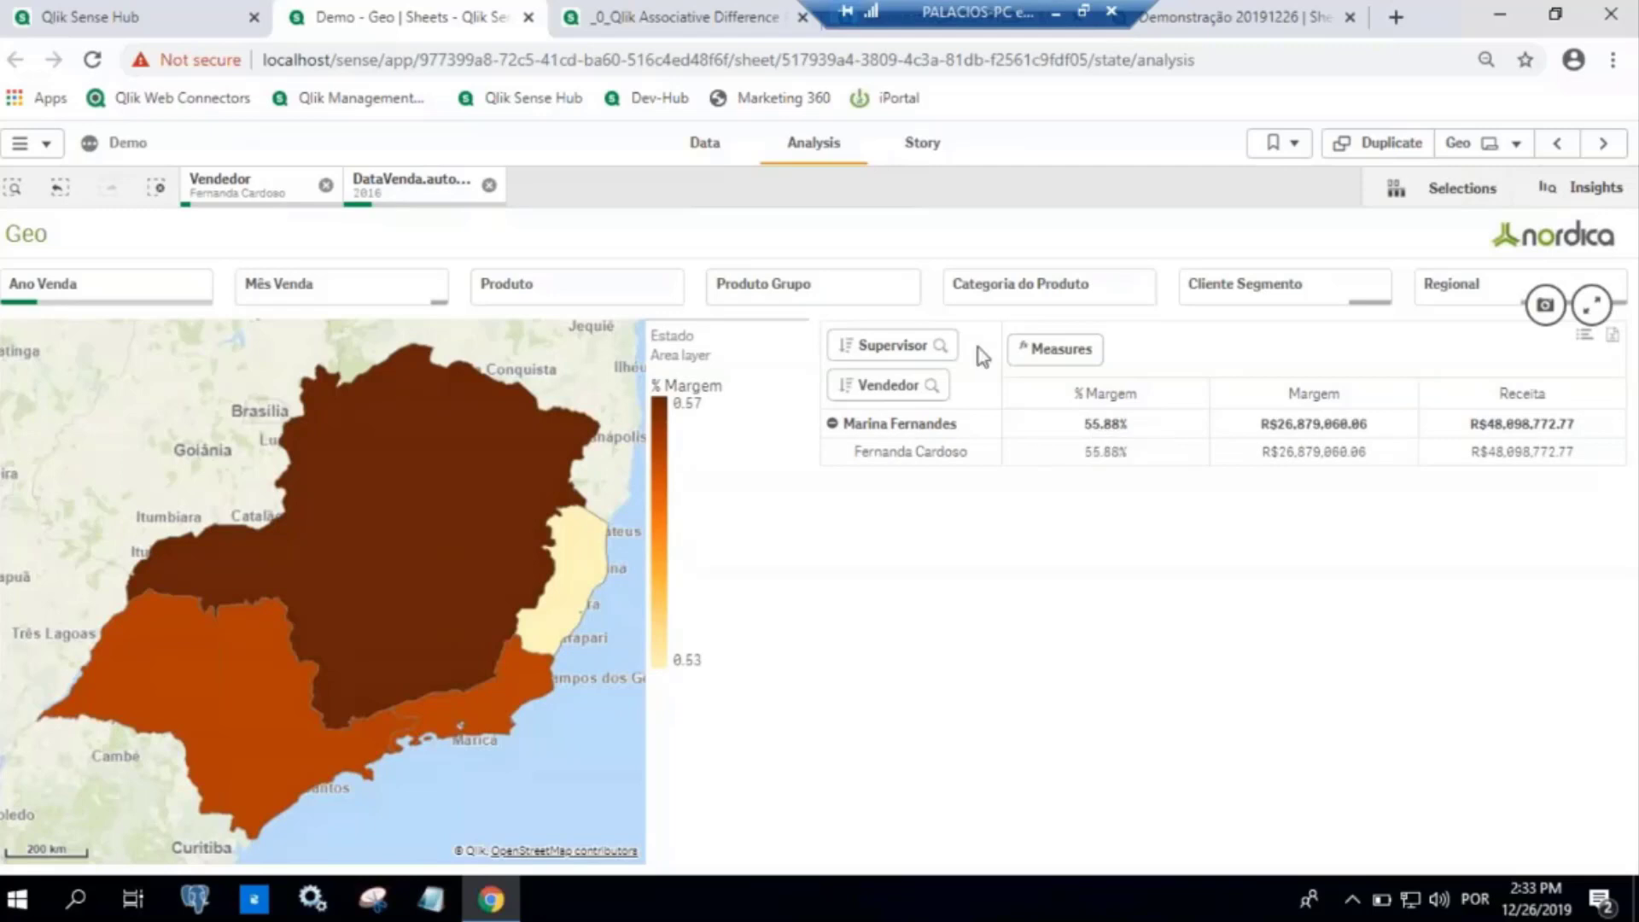
# Filter the Geo sheet to the Azuis product group in Produto Grupo
pyautogui.click(988, 290)
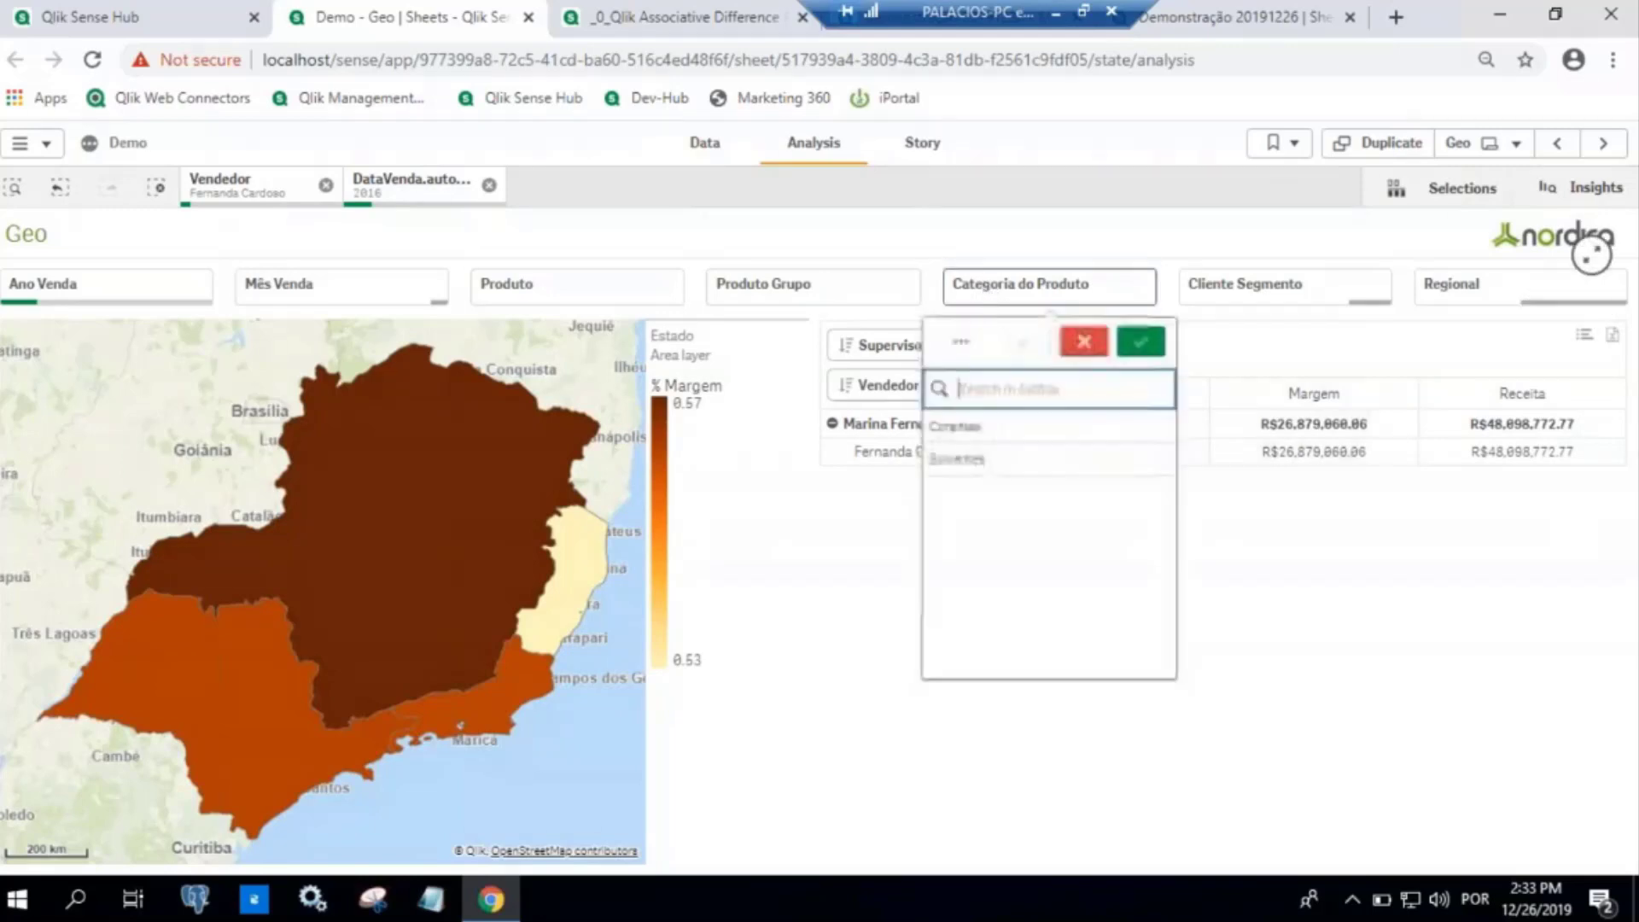
pyautogui.click(811, 296)
pyautogui.click(811, 296)
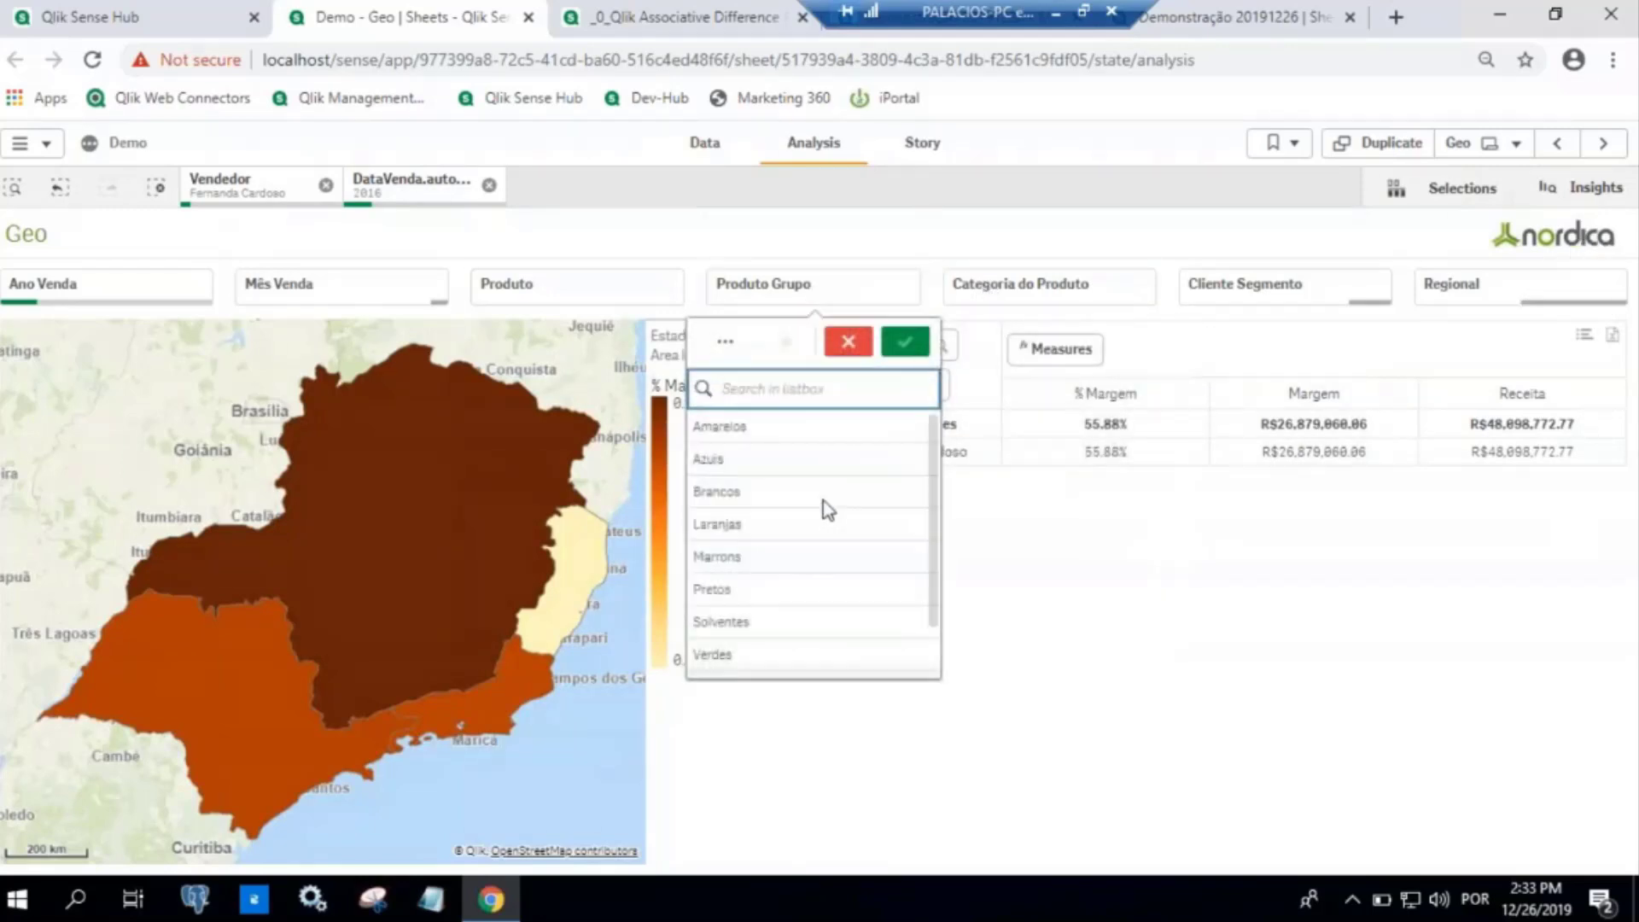
pyautogui.click(757, 458)
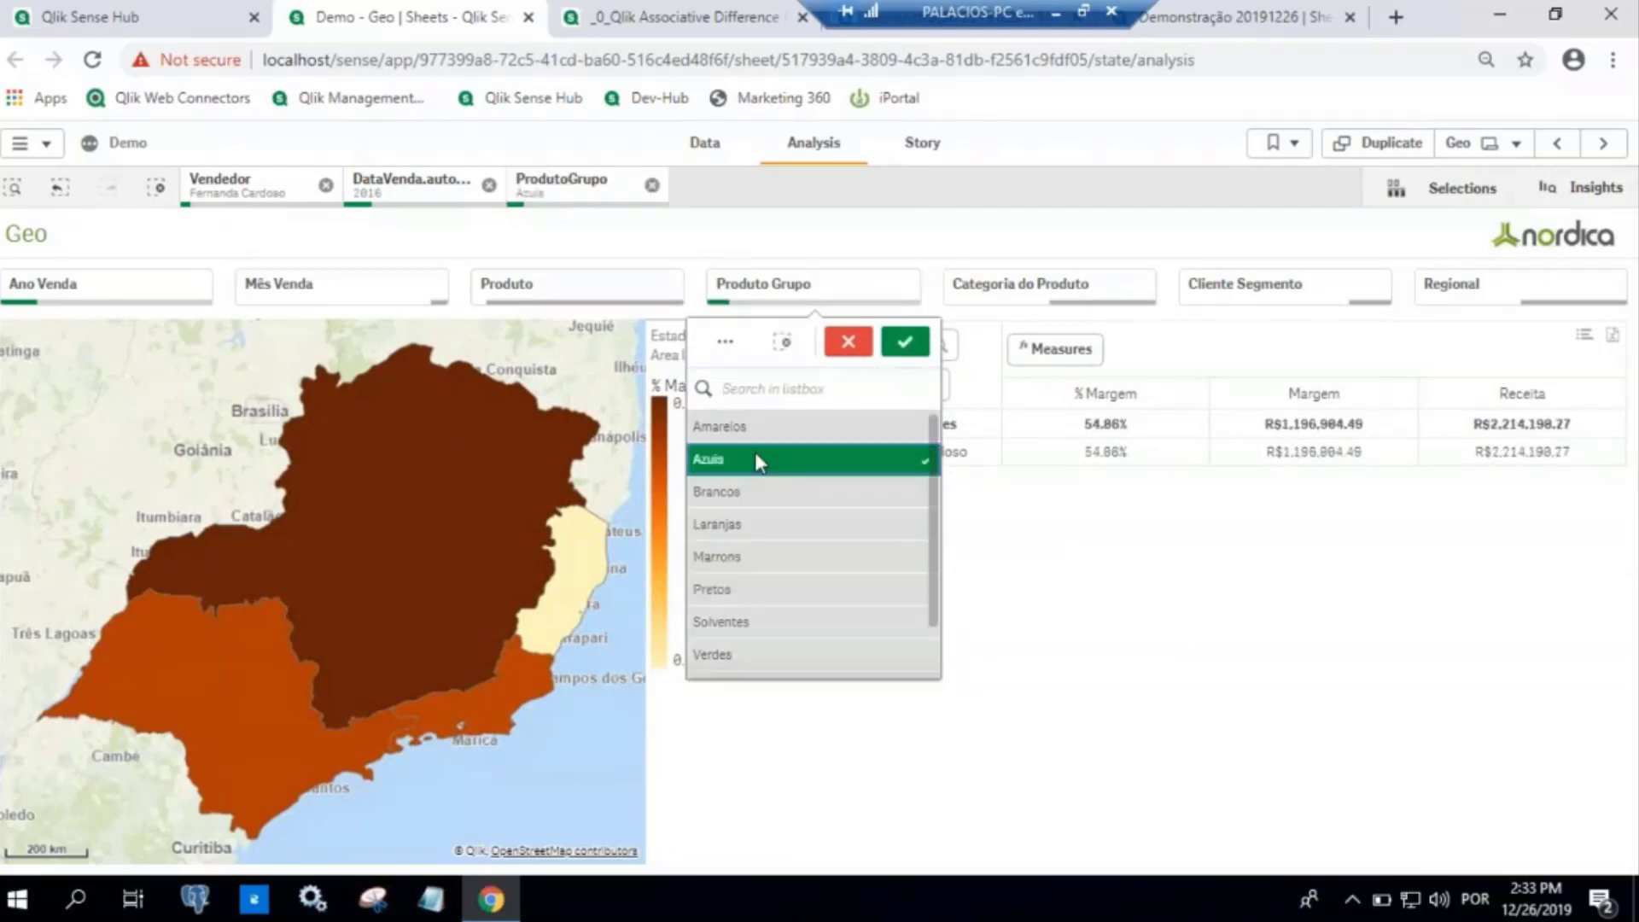
pyautogui.click(896, 346)
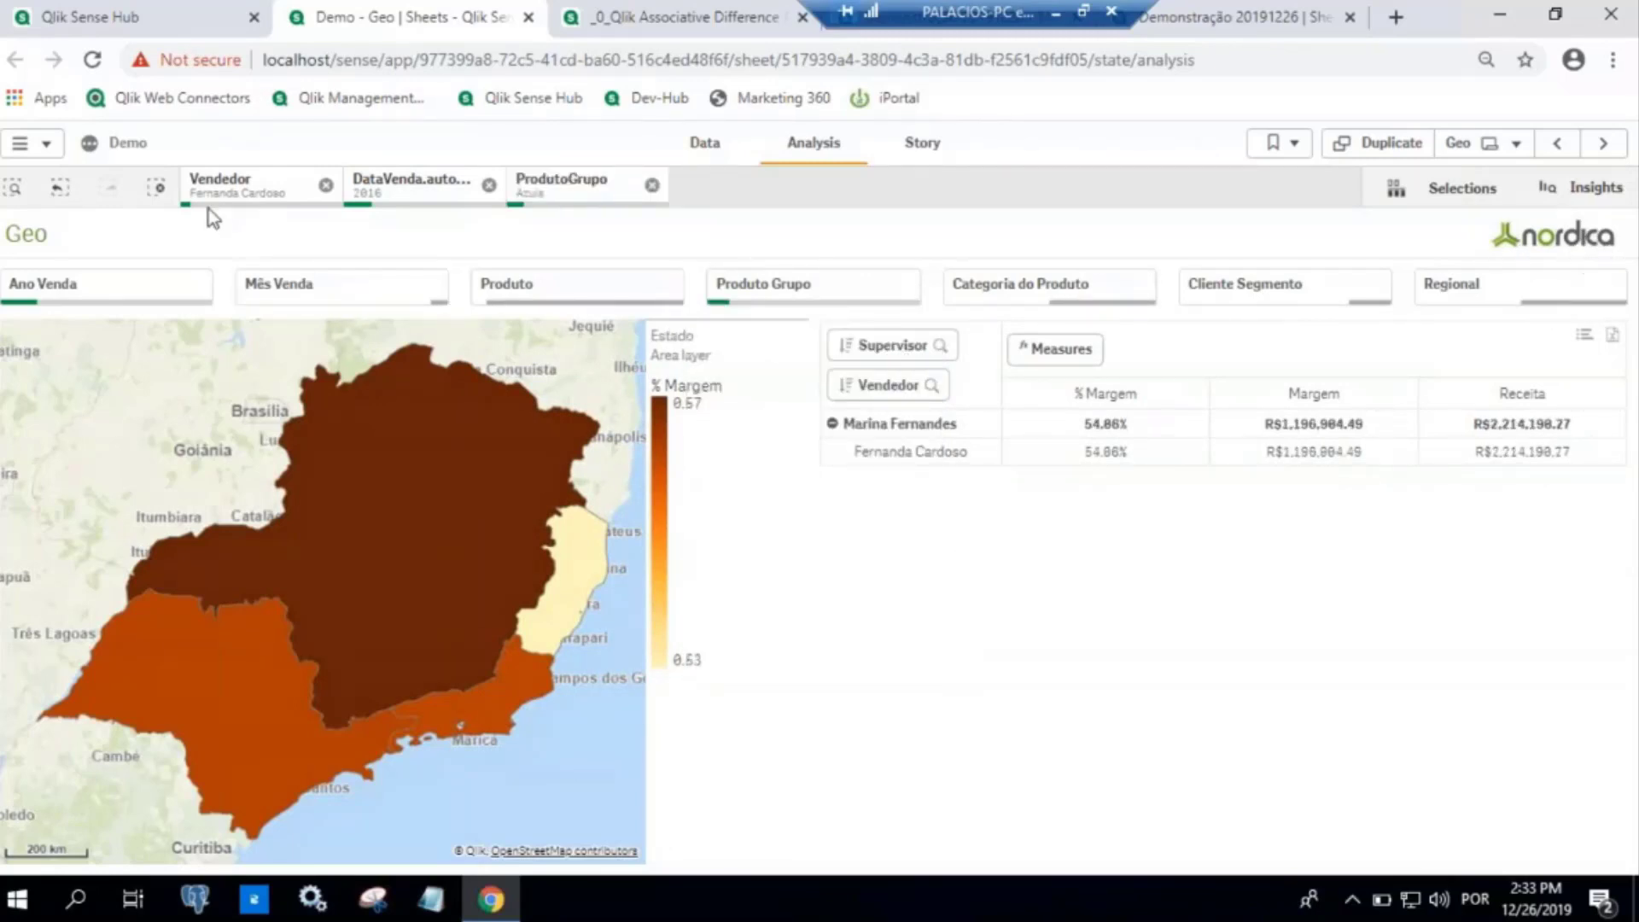
# Go through the Forecast sheet to the Visão Comparativa sheet and clear all selections
pyautogui.click(1462, 147)
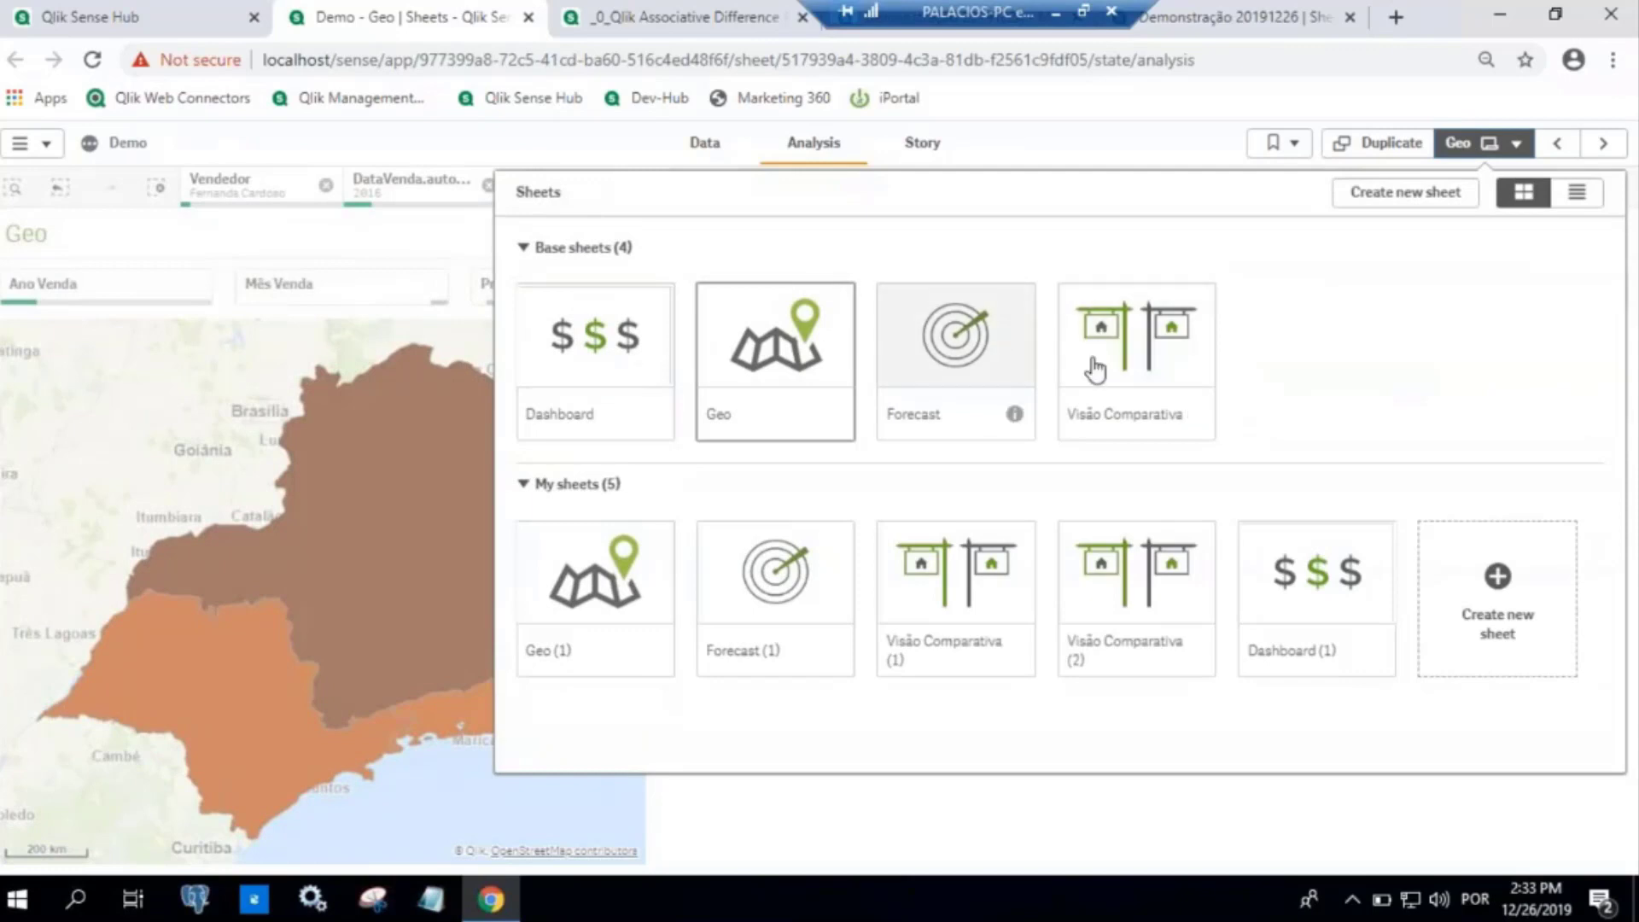
pyautogui.click(1004, 340)
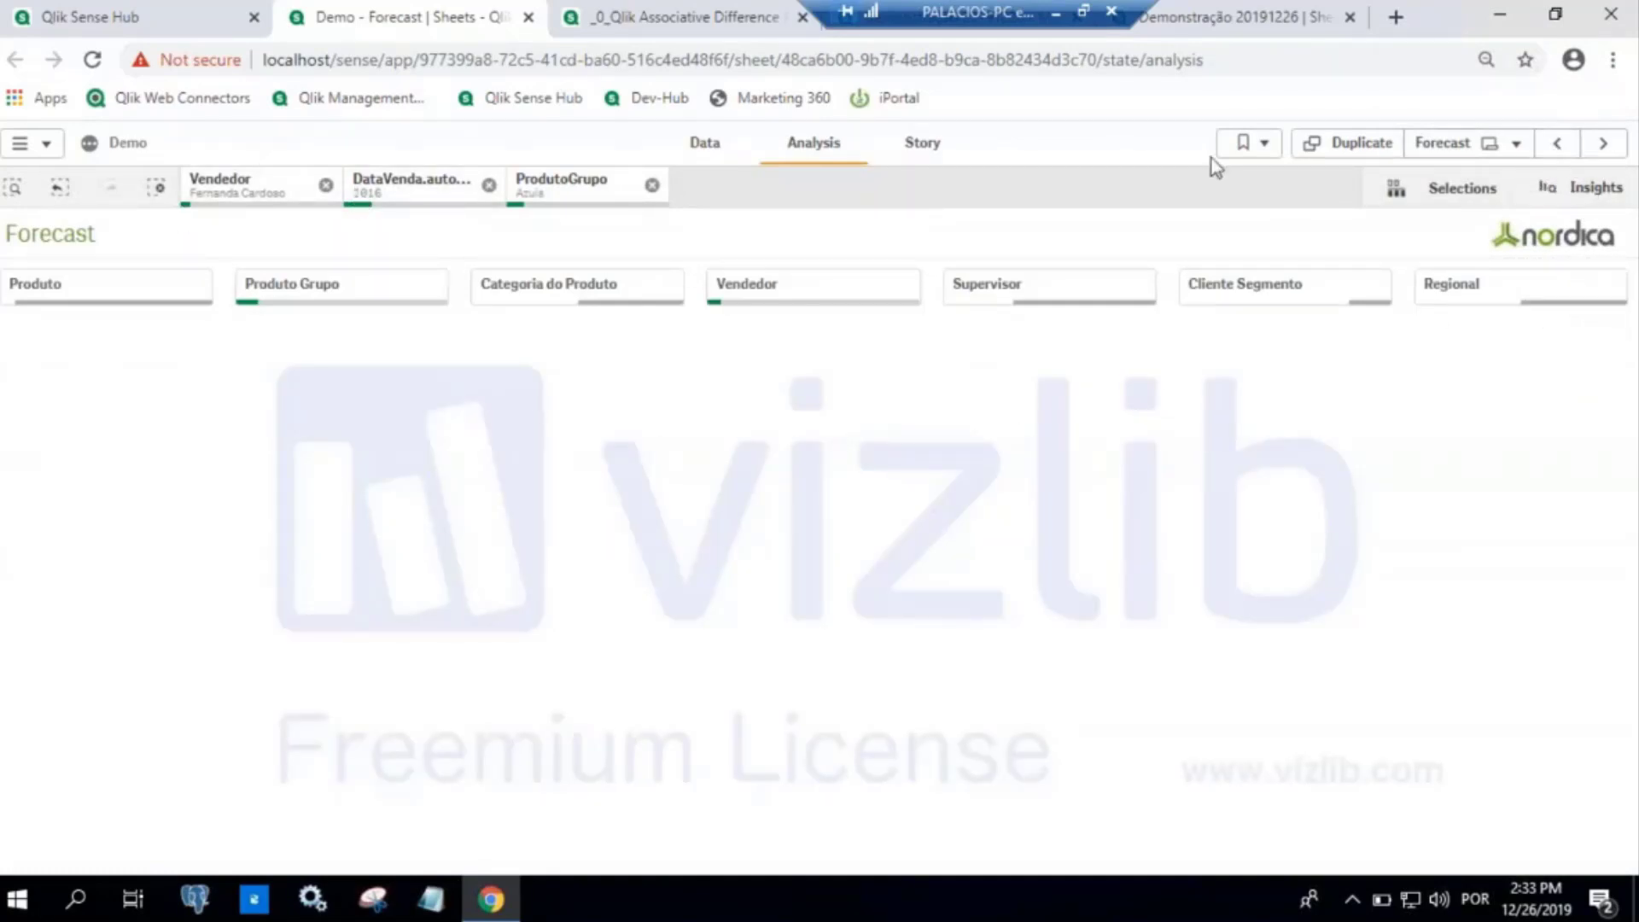
pyautogui.click(1599, 145)
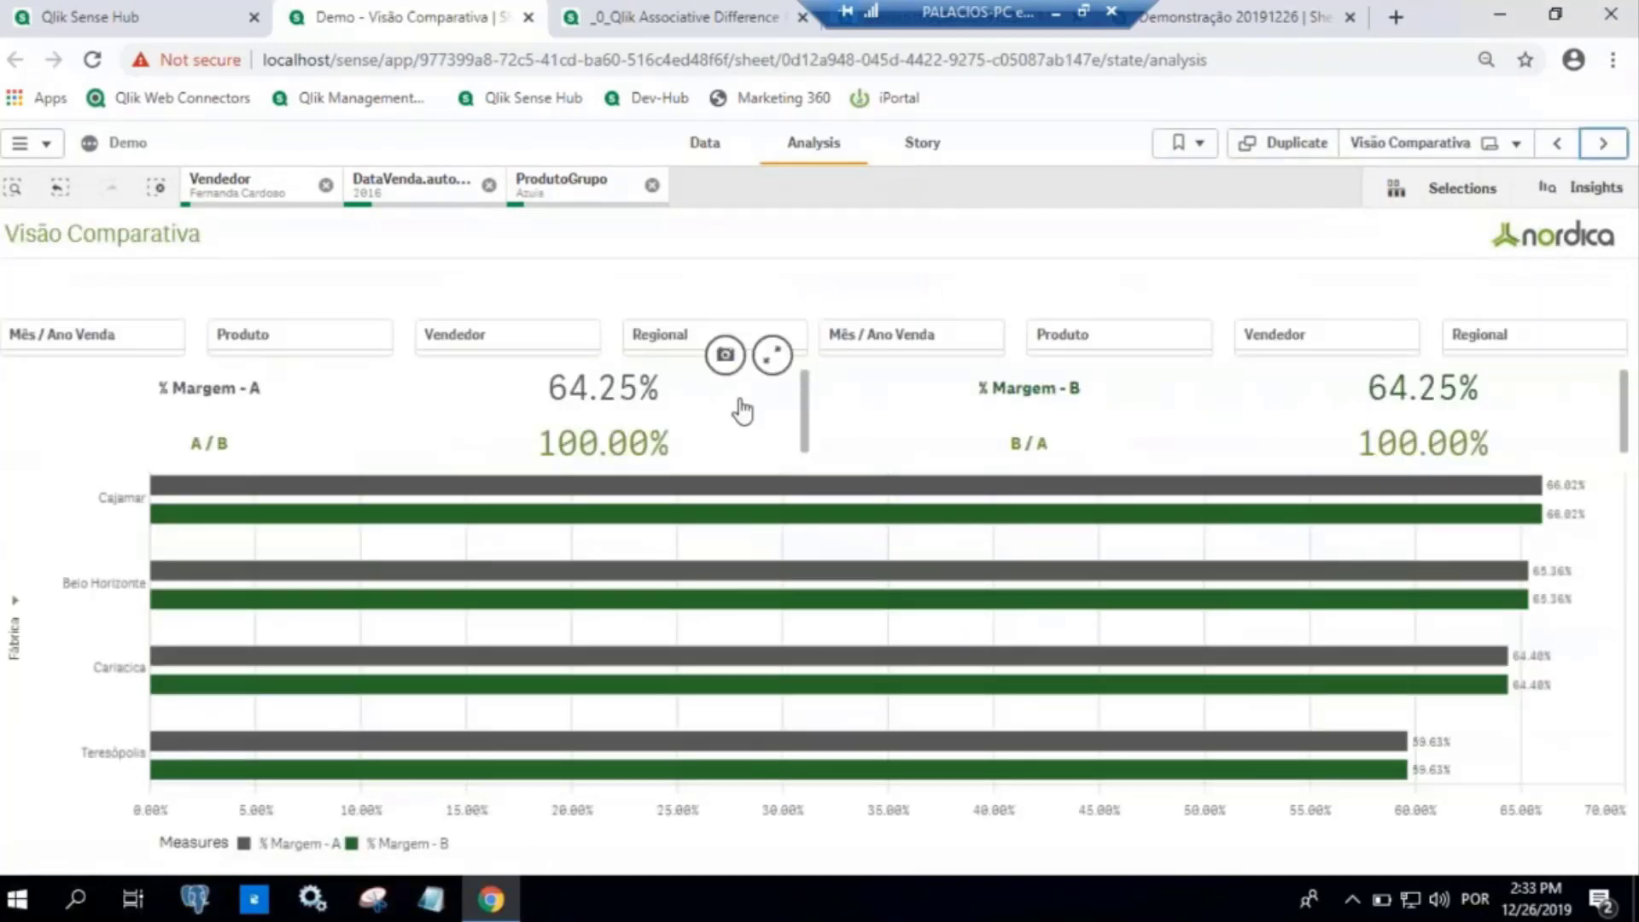
pyautogui.click(160, 188)
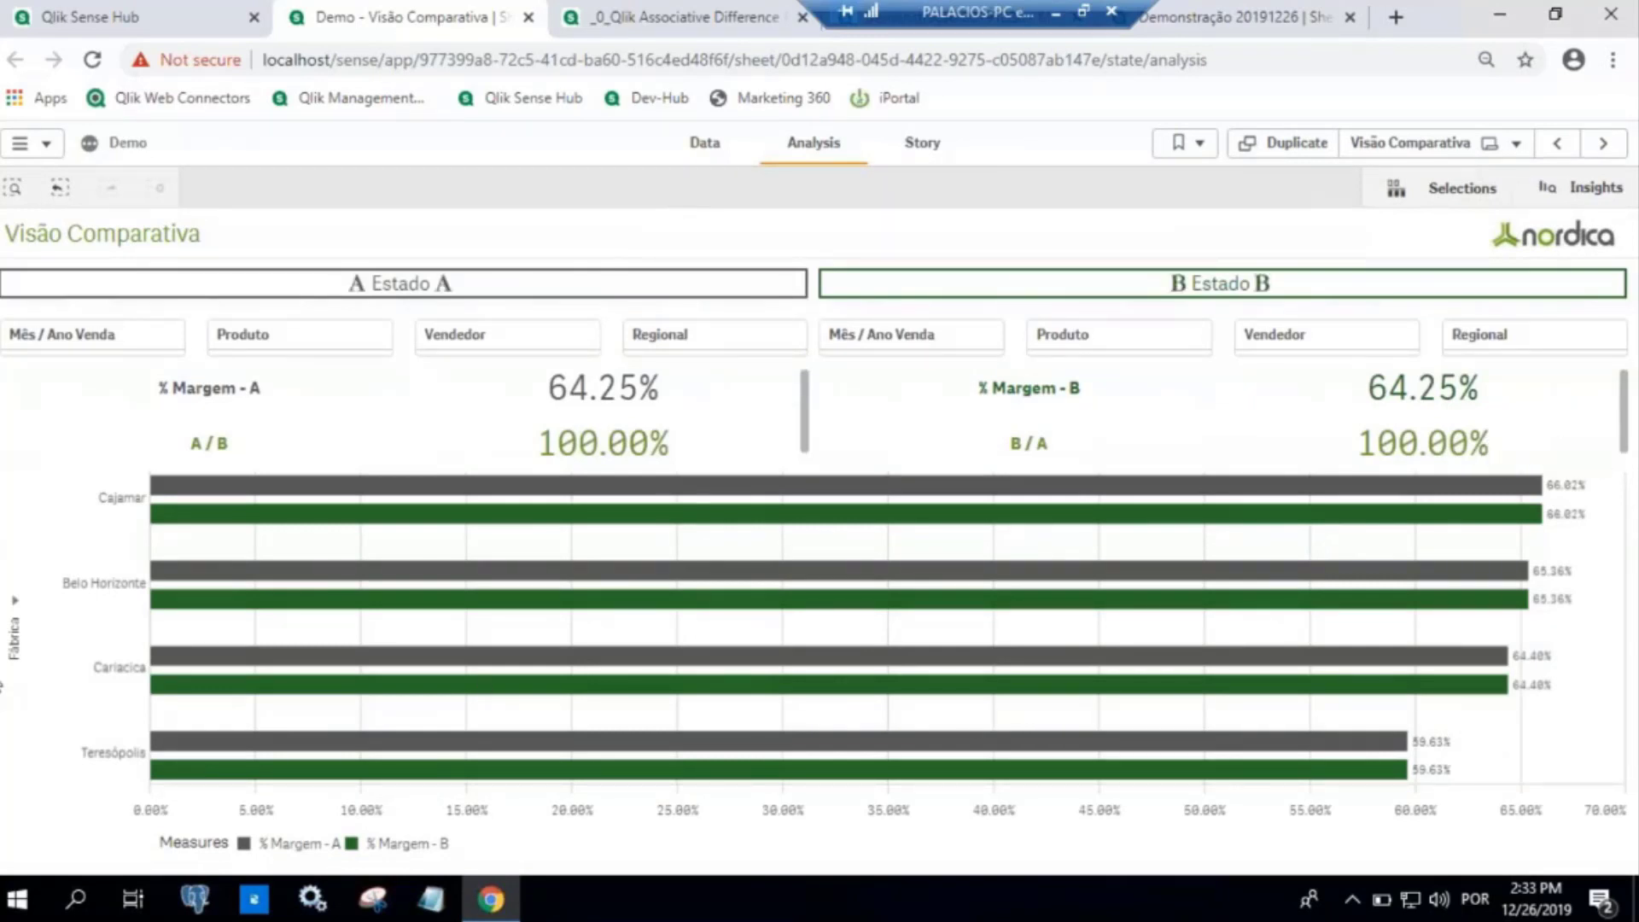
# Set Mês / Ano Venda to 2014-Jan for Estado A and 2014-Feb for Estado B
pyautogui.click(73, 340)
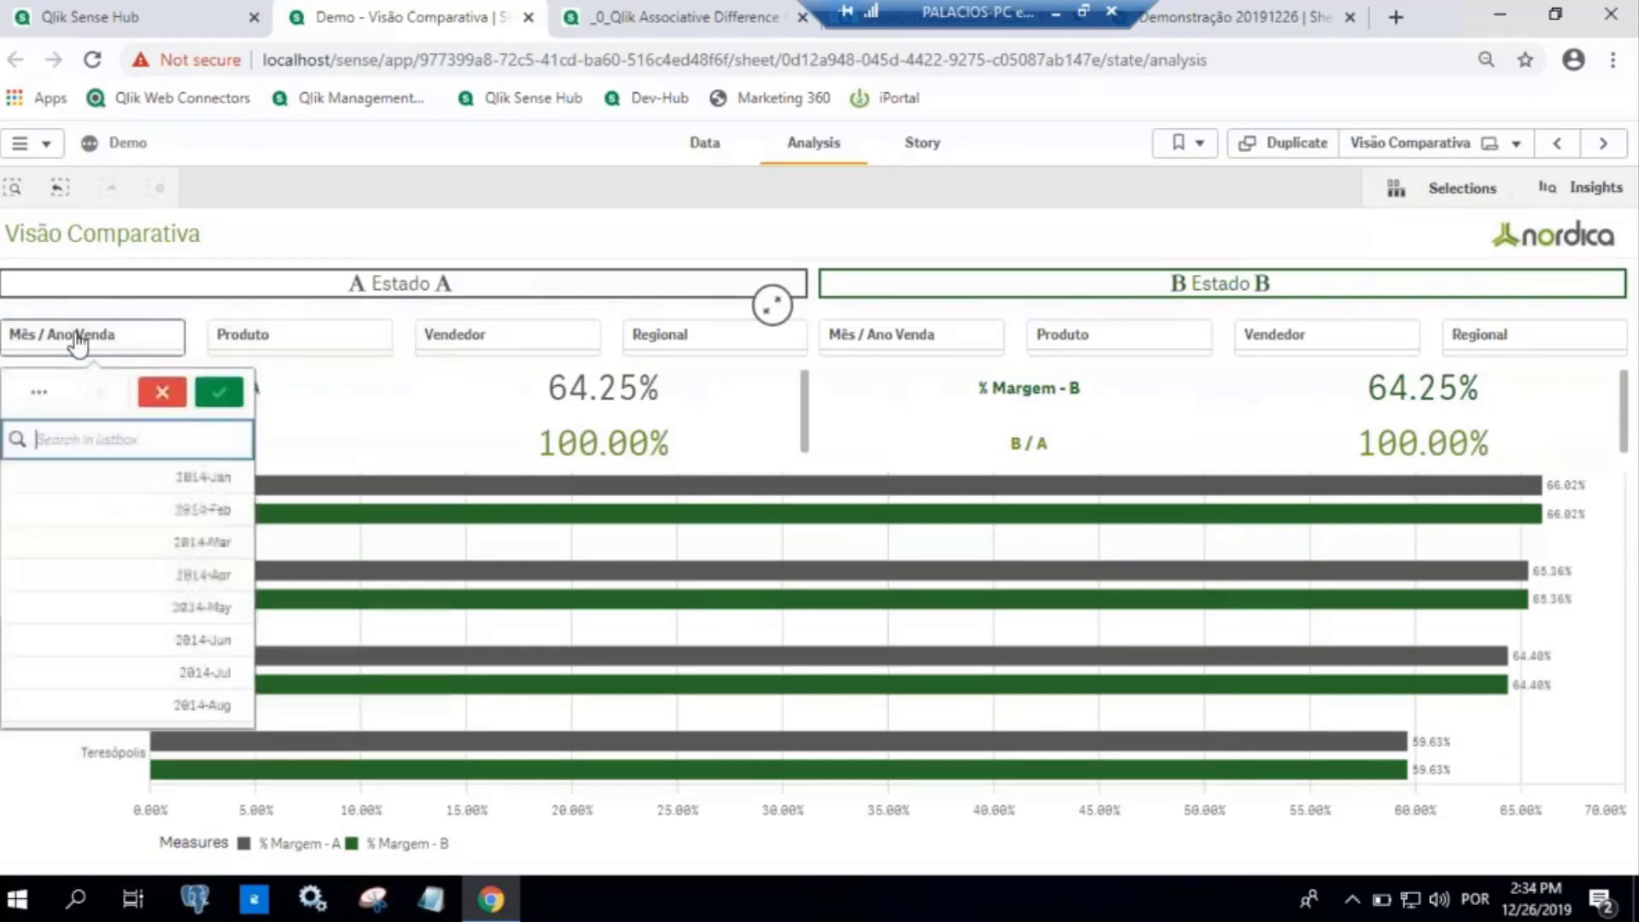
pyautogui.click(185, 478)
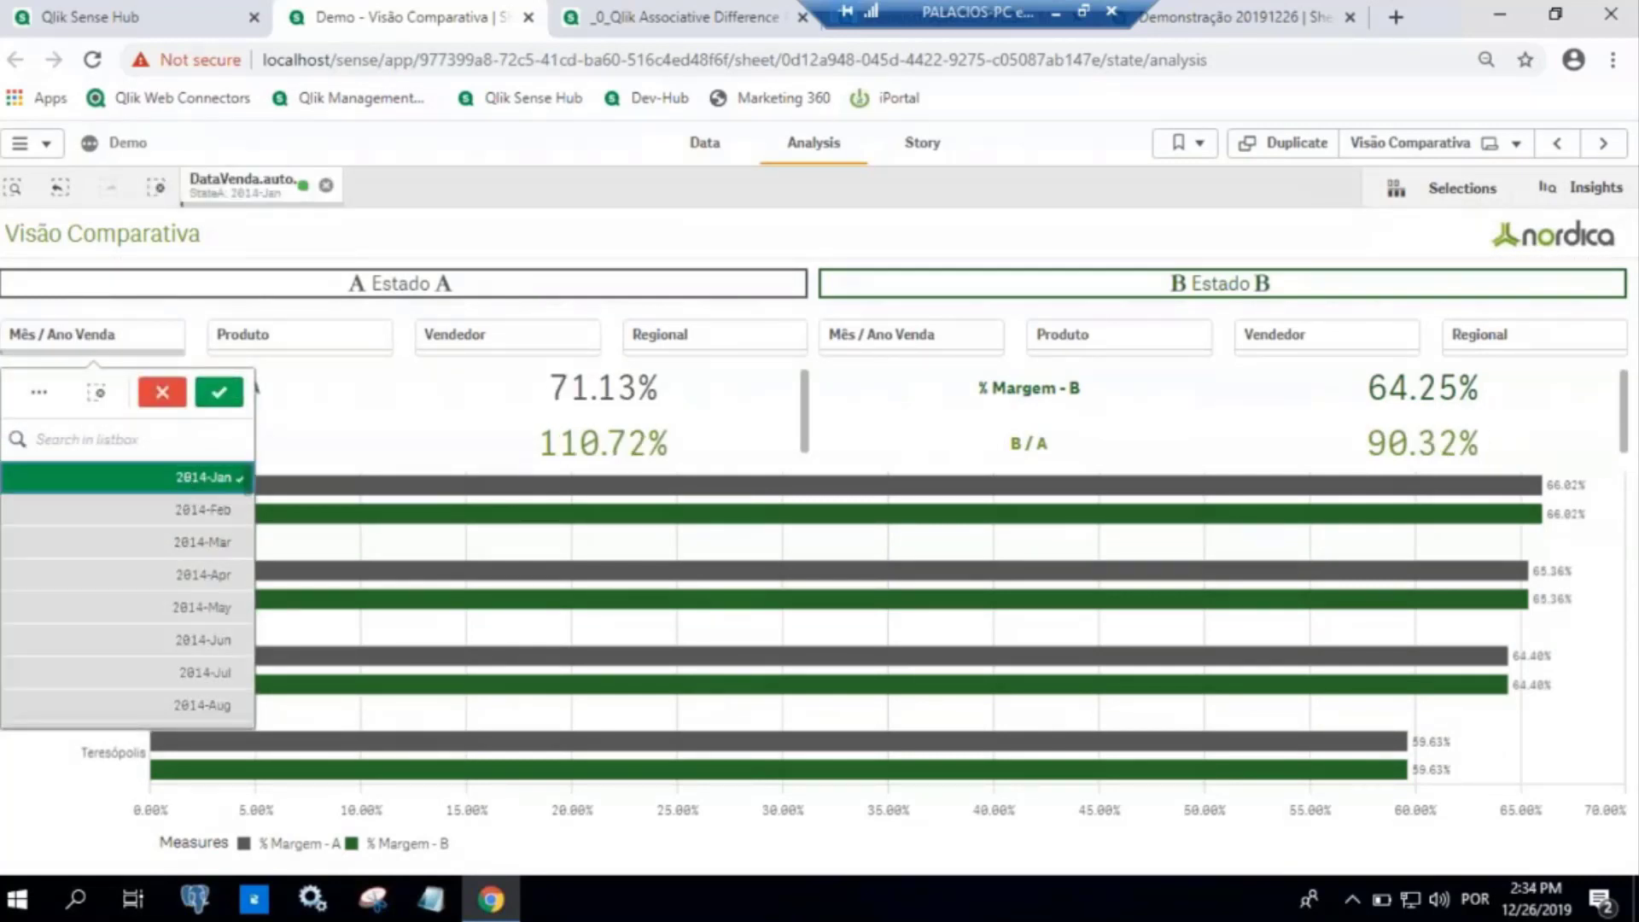
pyautogui.click(864, 342)
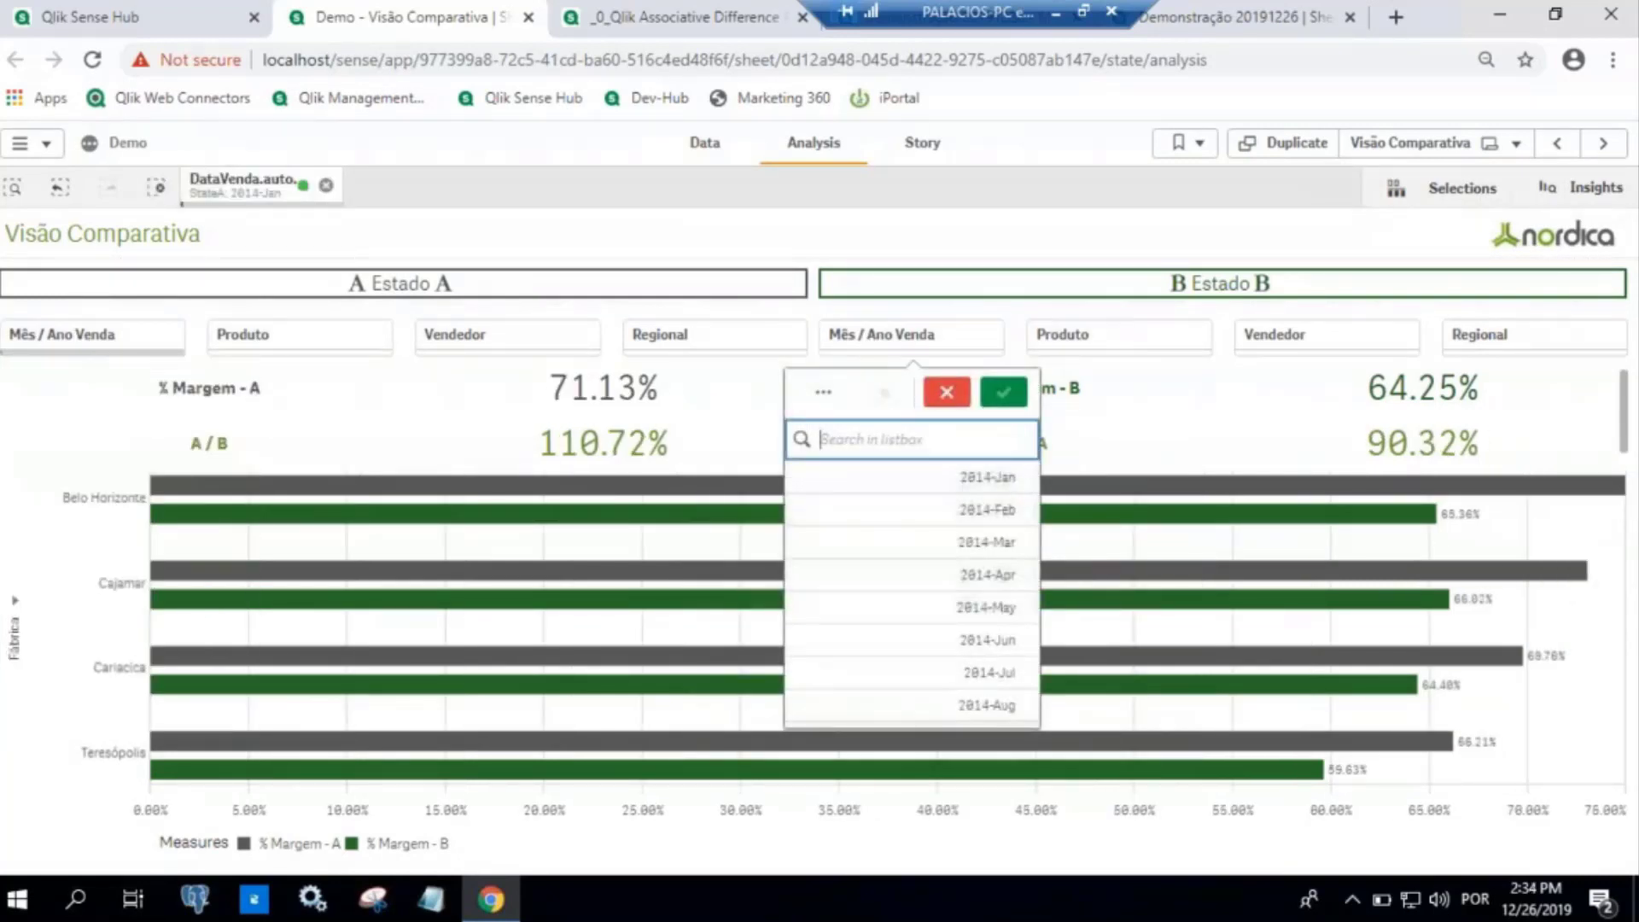
pyautogui.click(960, 513)
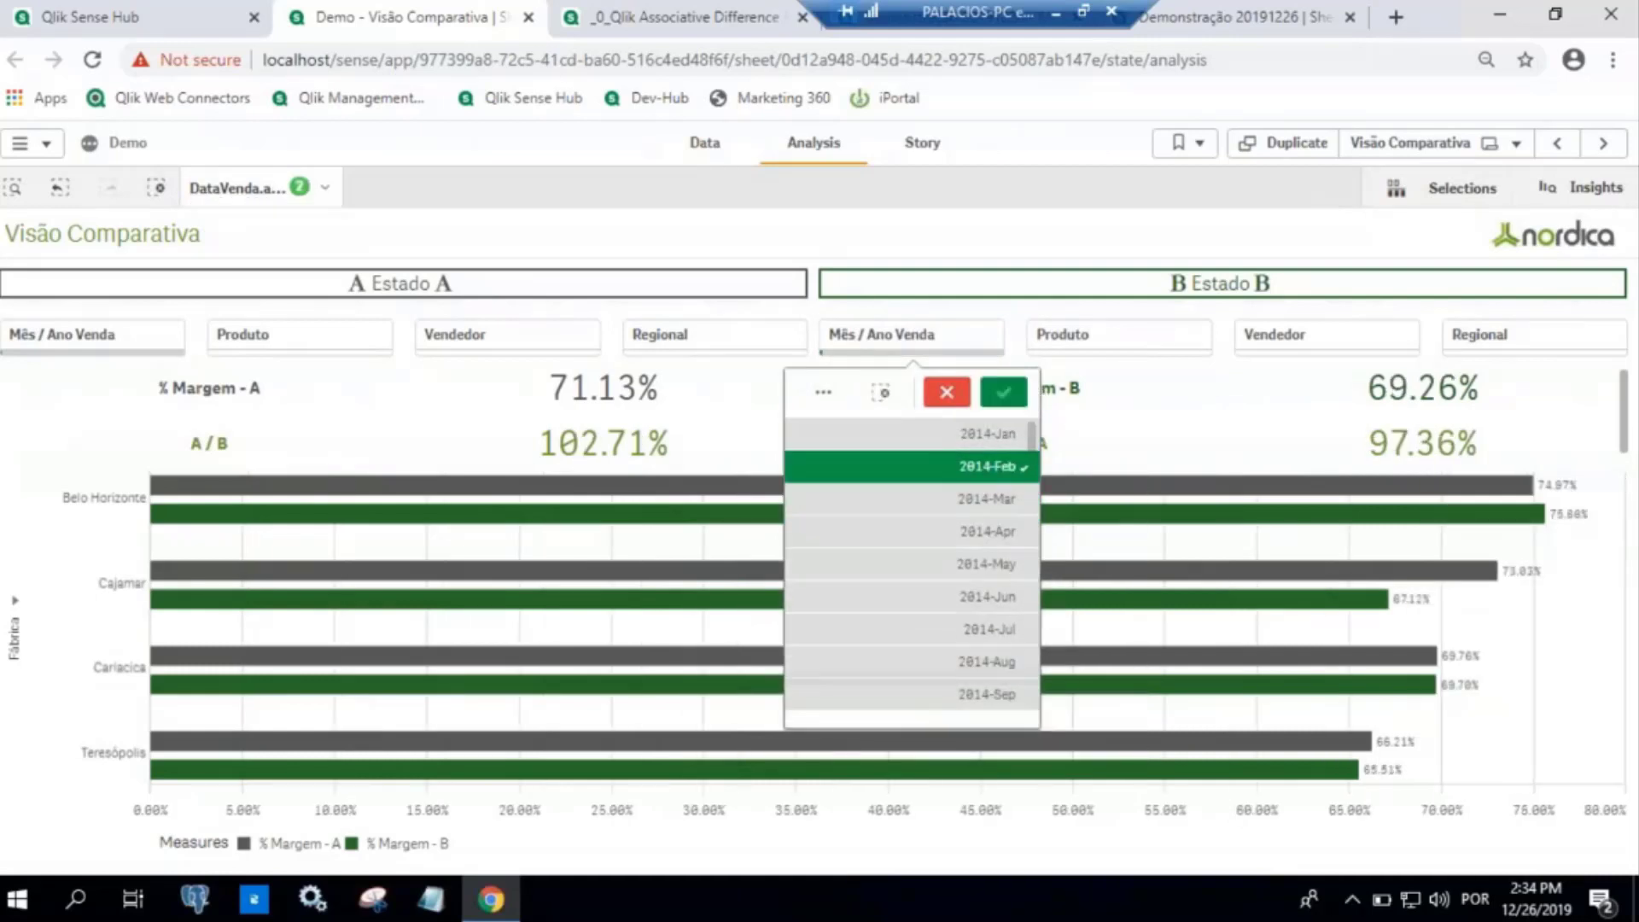
pyautogui.click(1003, 392)
# Select the first salesperson listed in Vendedor for both Estado A and Estado B on the Visão Comparativa sheet
pyautogui.click(439, 345)
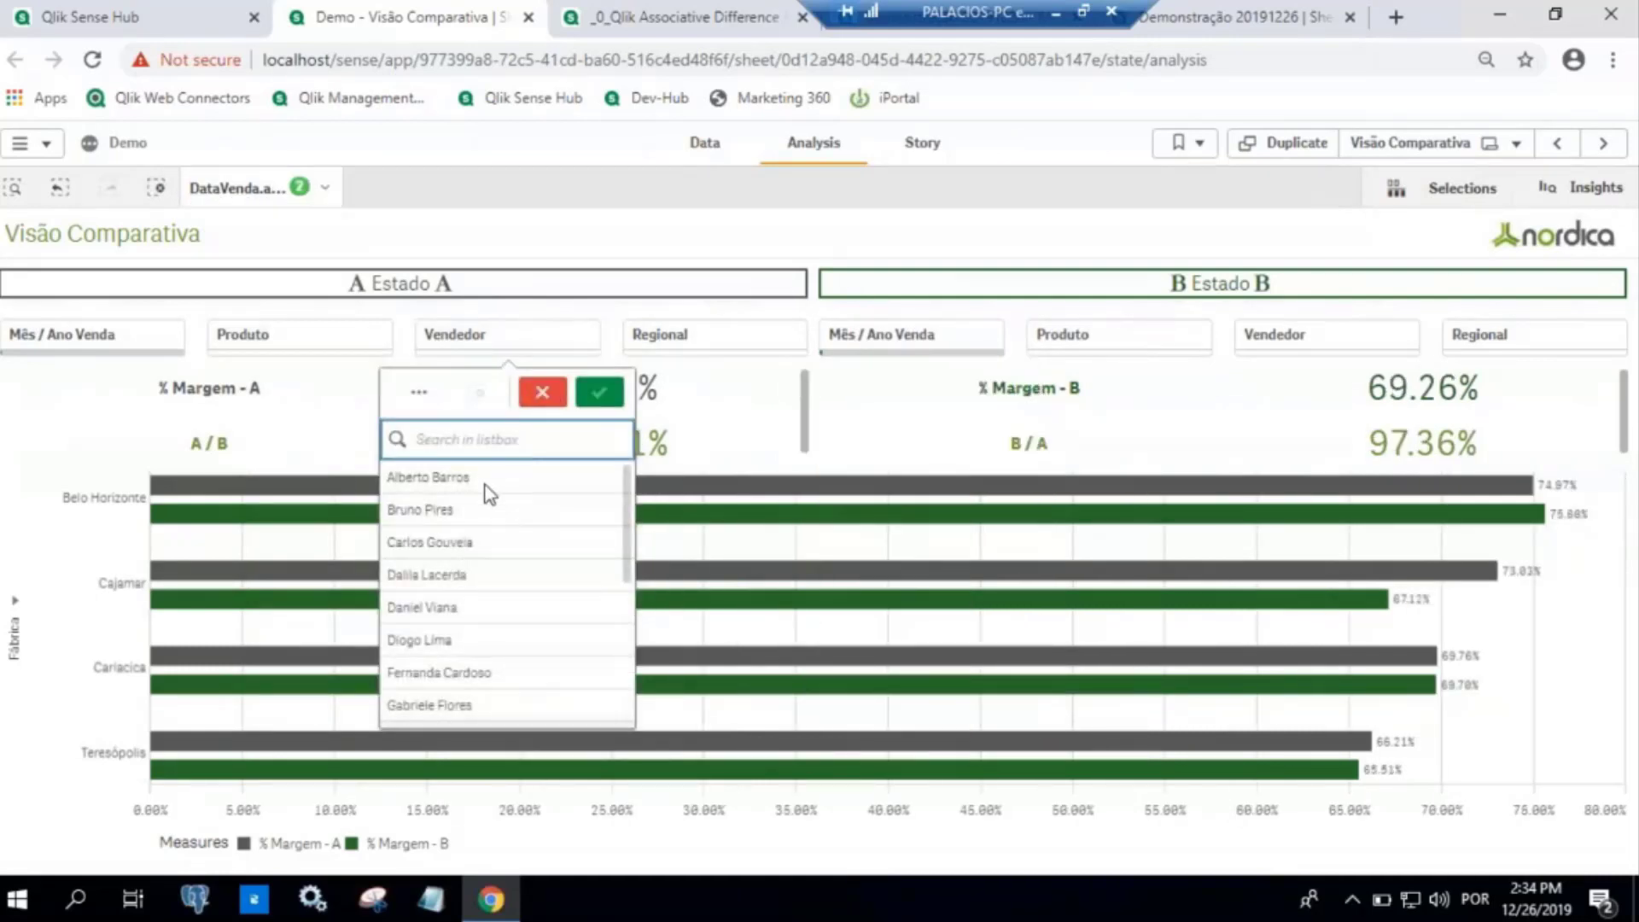
pyautogui.click(521, 478)
pyautogui.click(1315, 333)
pyautogui.click(1315, 333)
pyautogui.click(1264, 477)
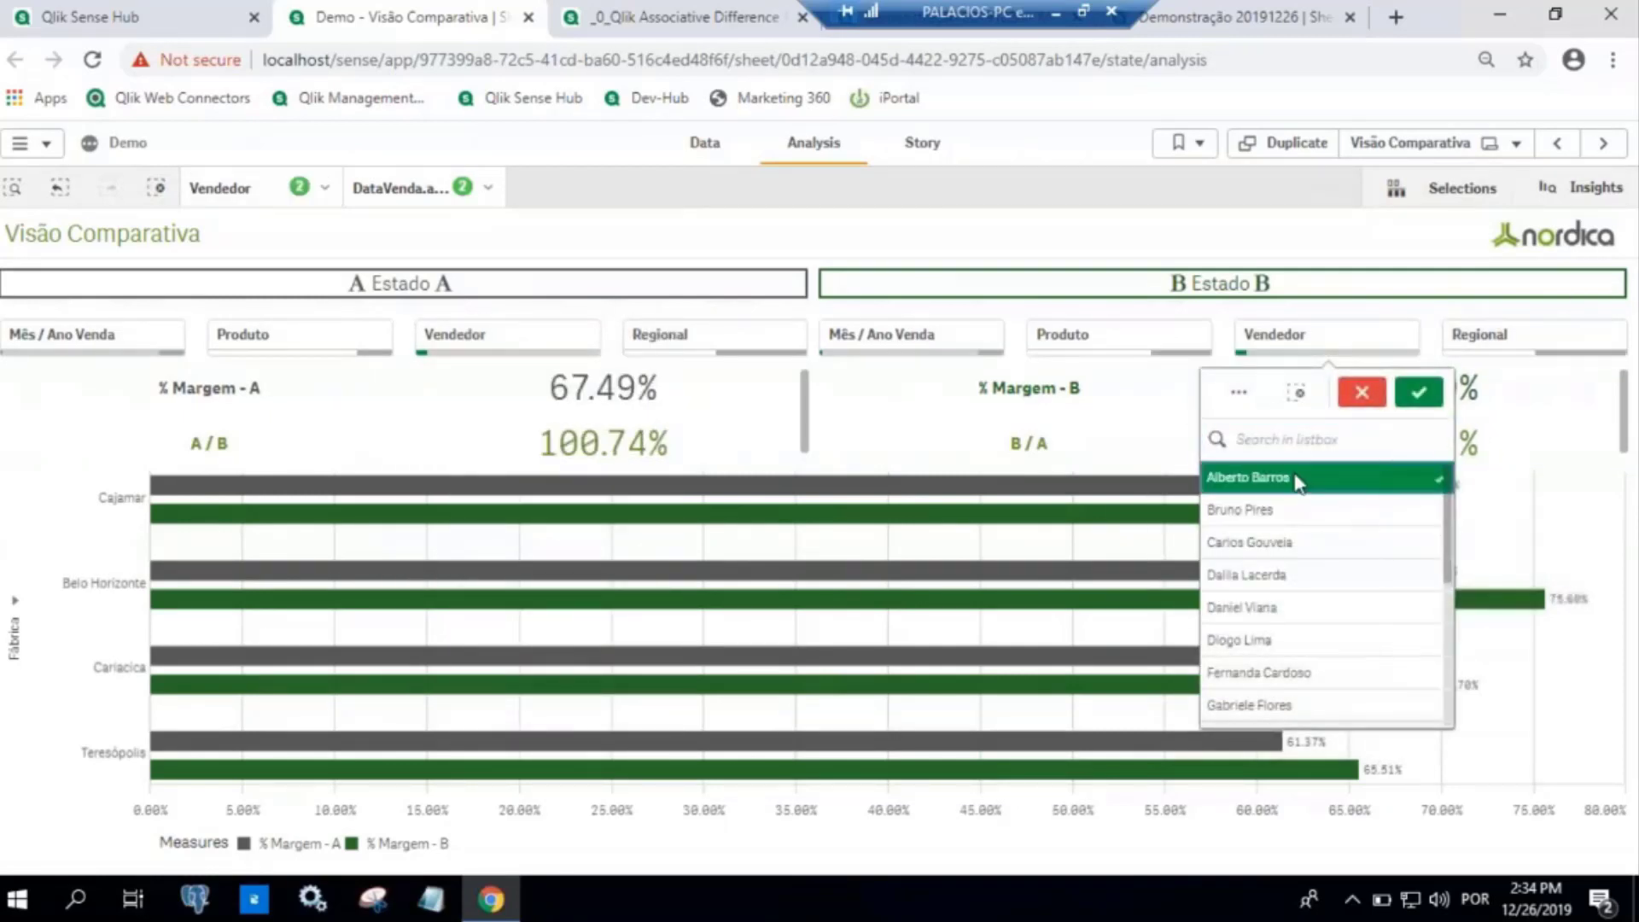
pyautogui.click(1419, 392)
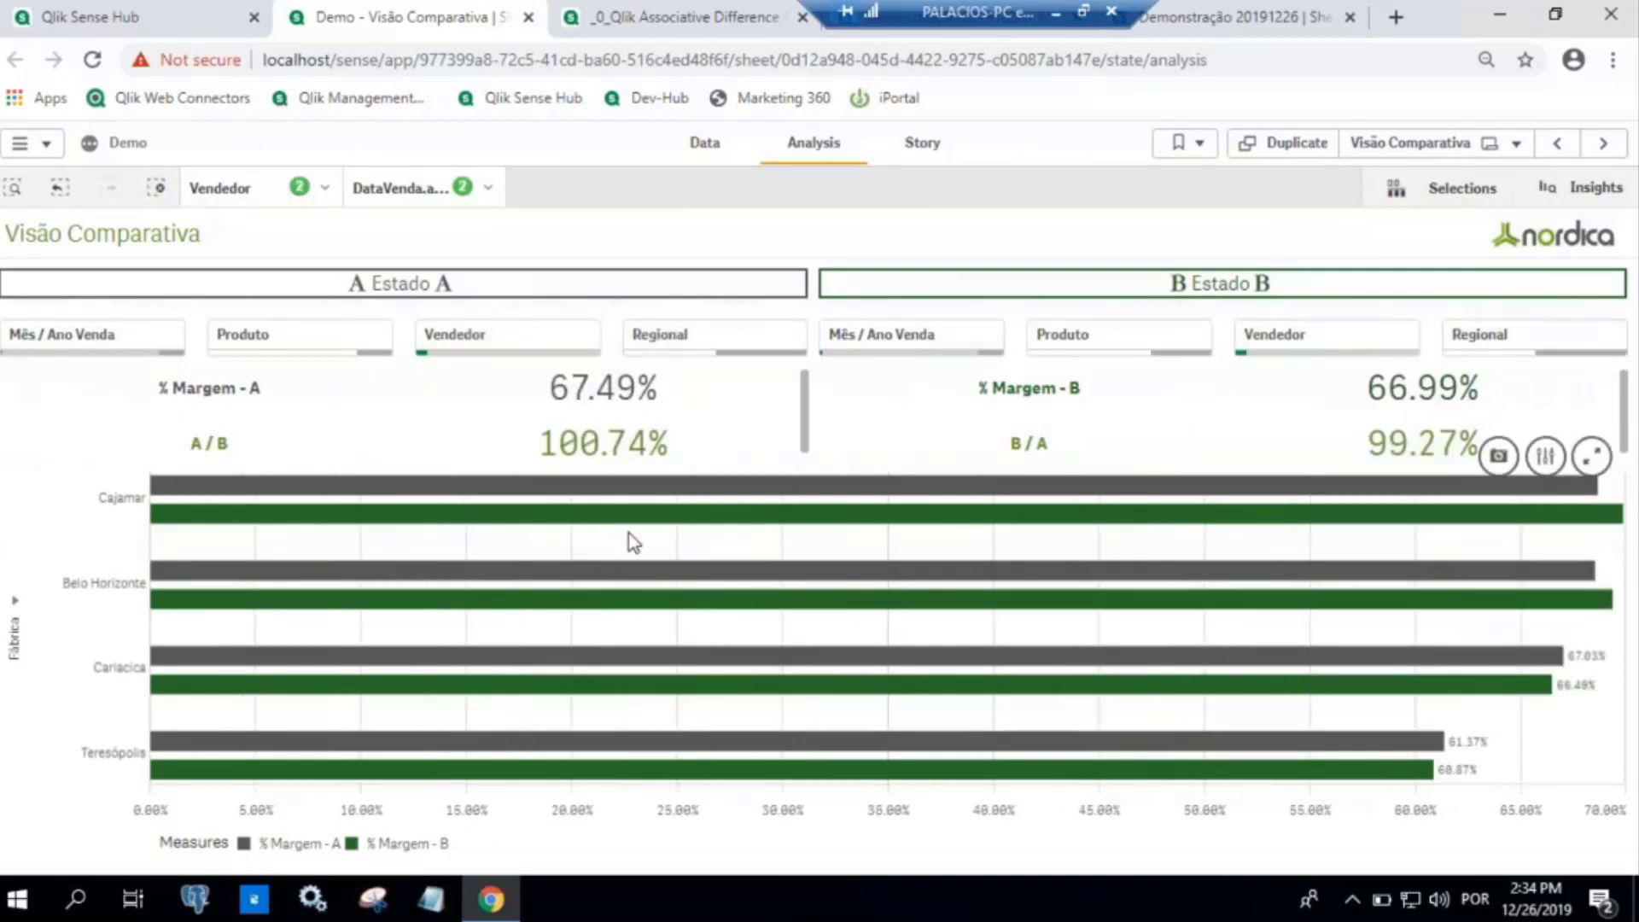
# Review the Mês / Ano Venda and Vendedor selections of Estado A and Estado B
pyautogui.moveTo(1003, 545)
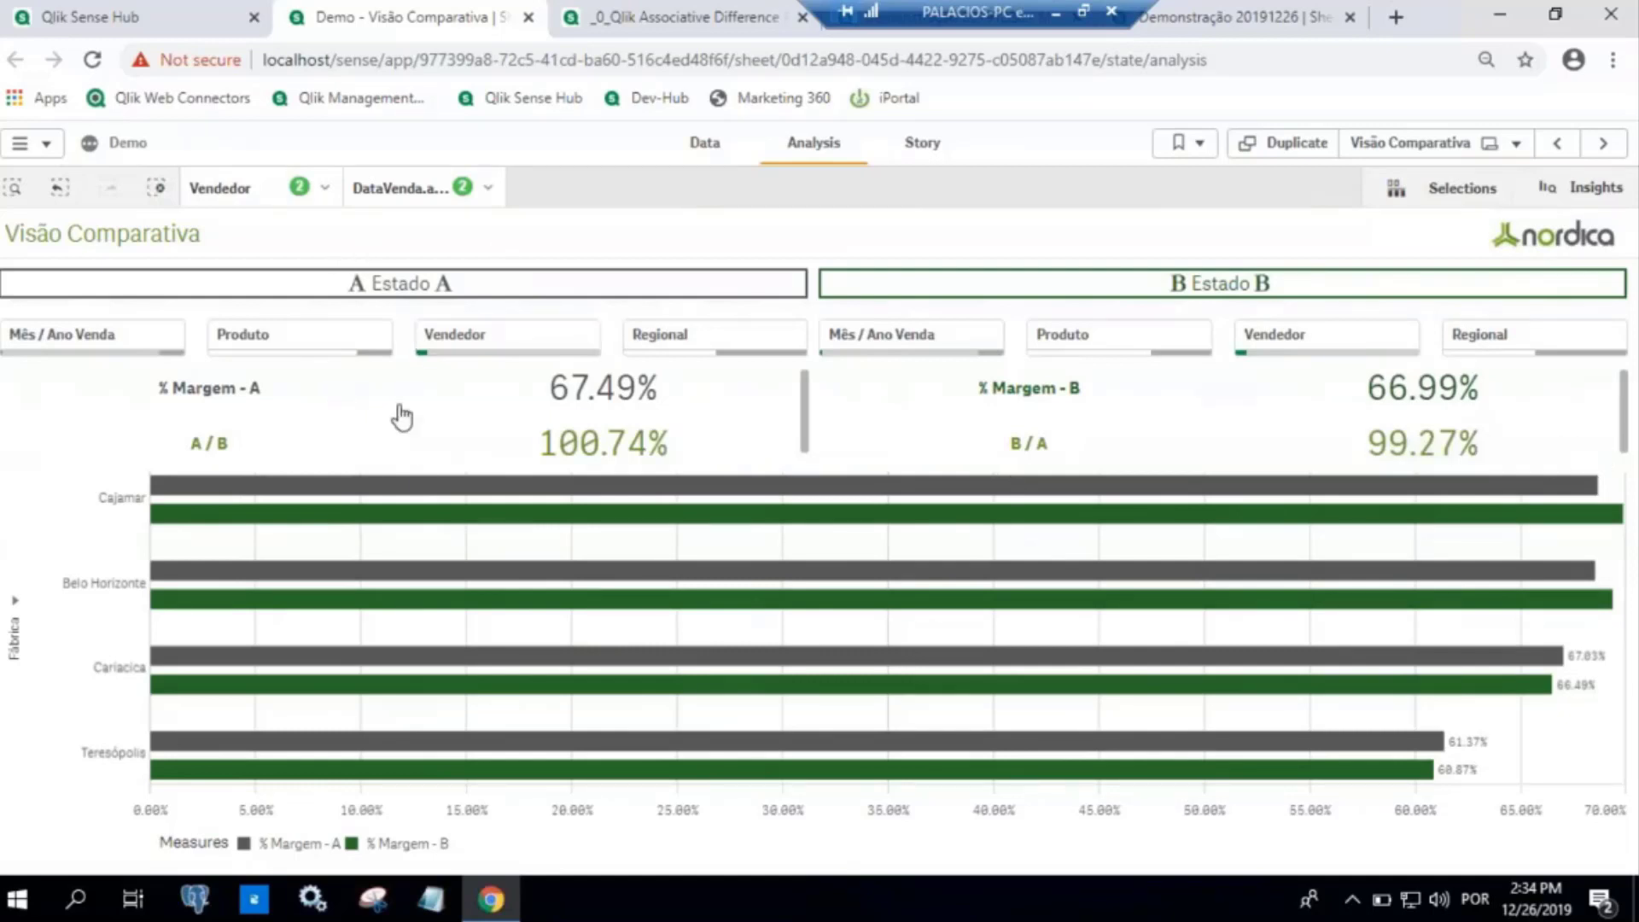
pyautogui.click(51, 337)
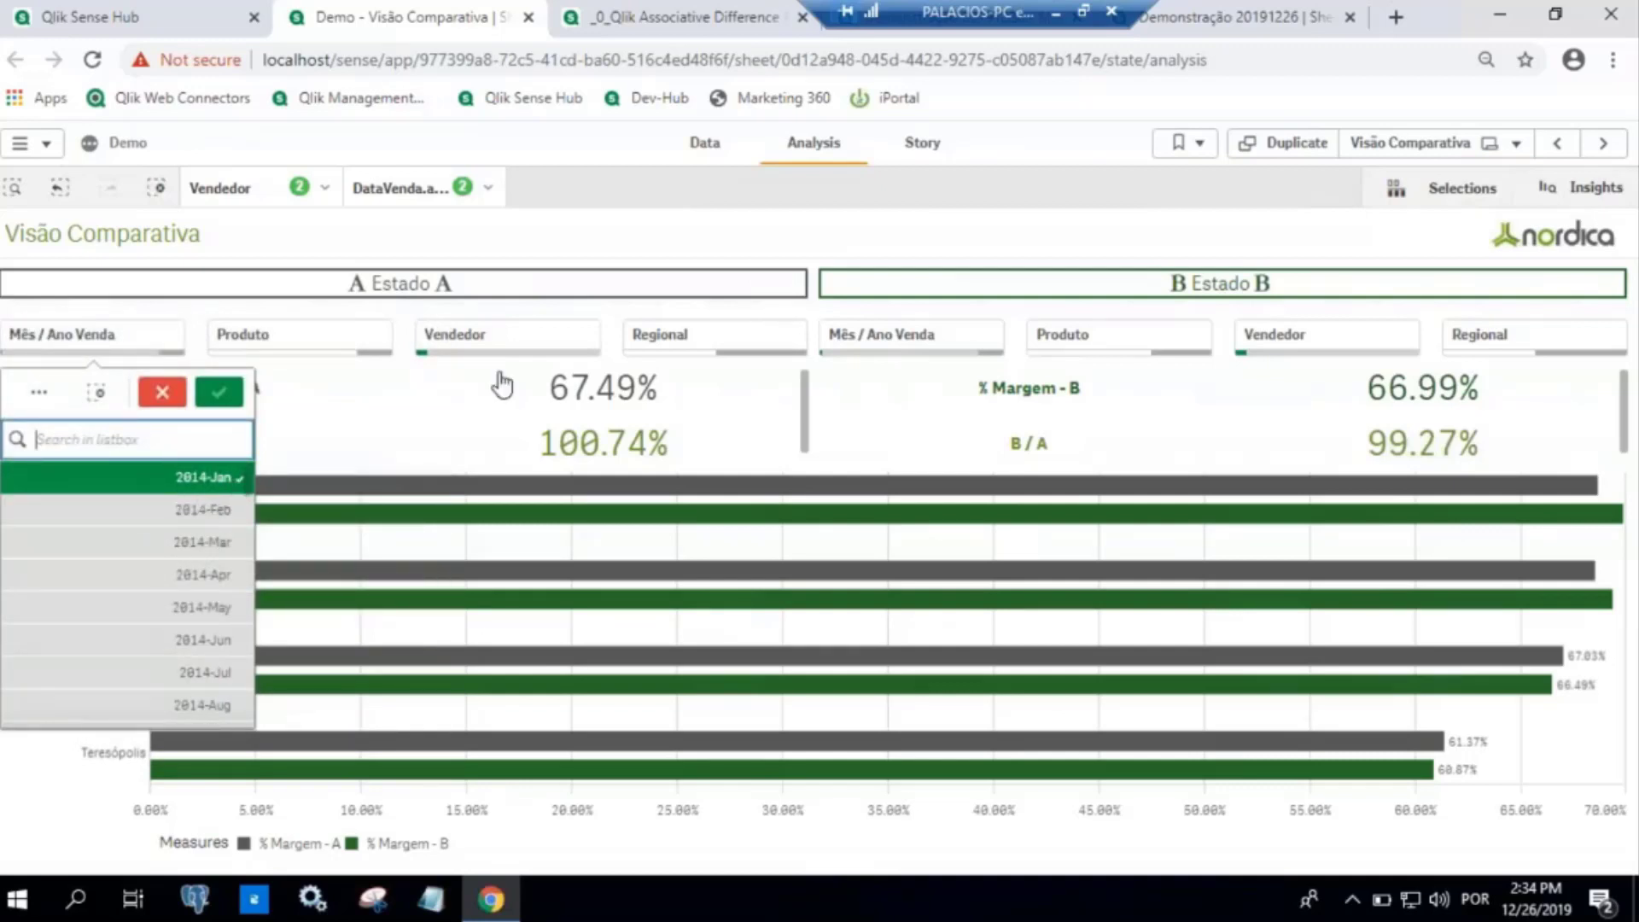
pyautogui.click(523, 350)
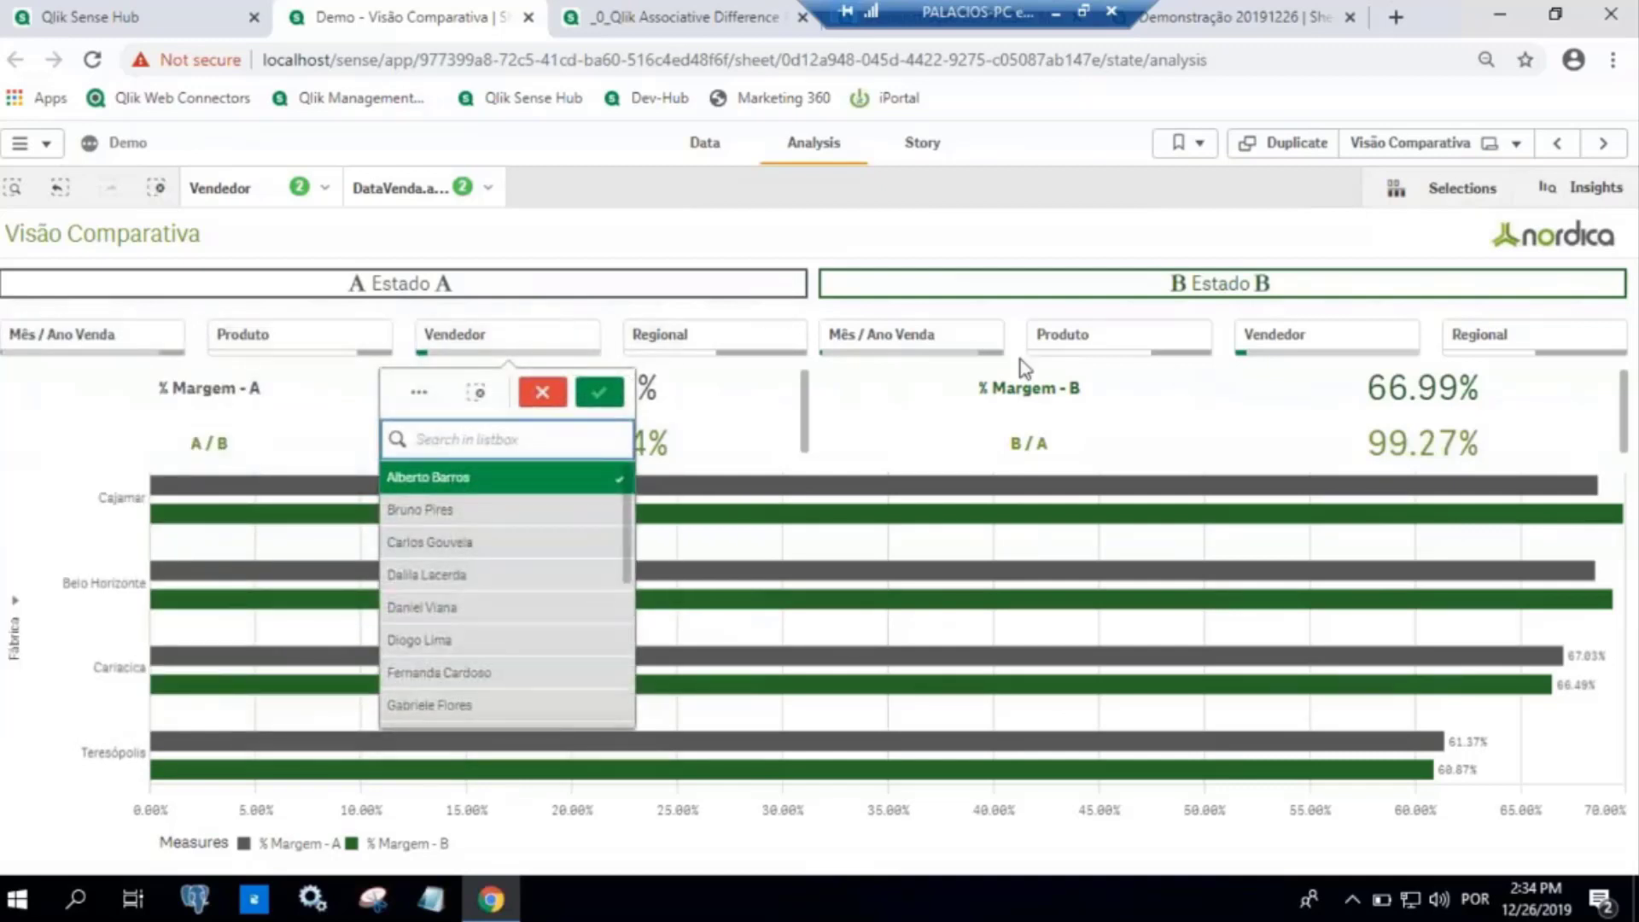
pyautogui.click(910, 337)
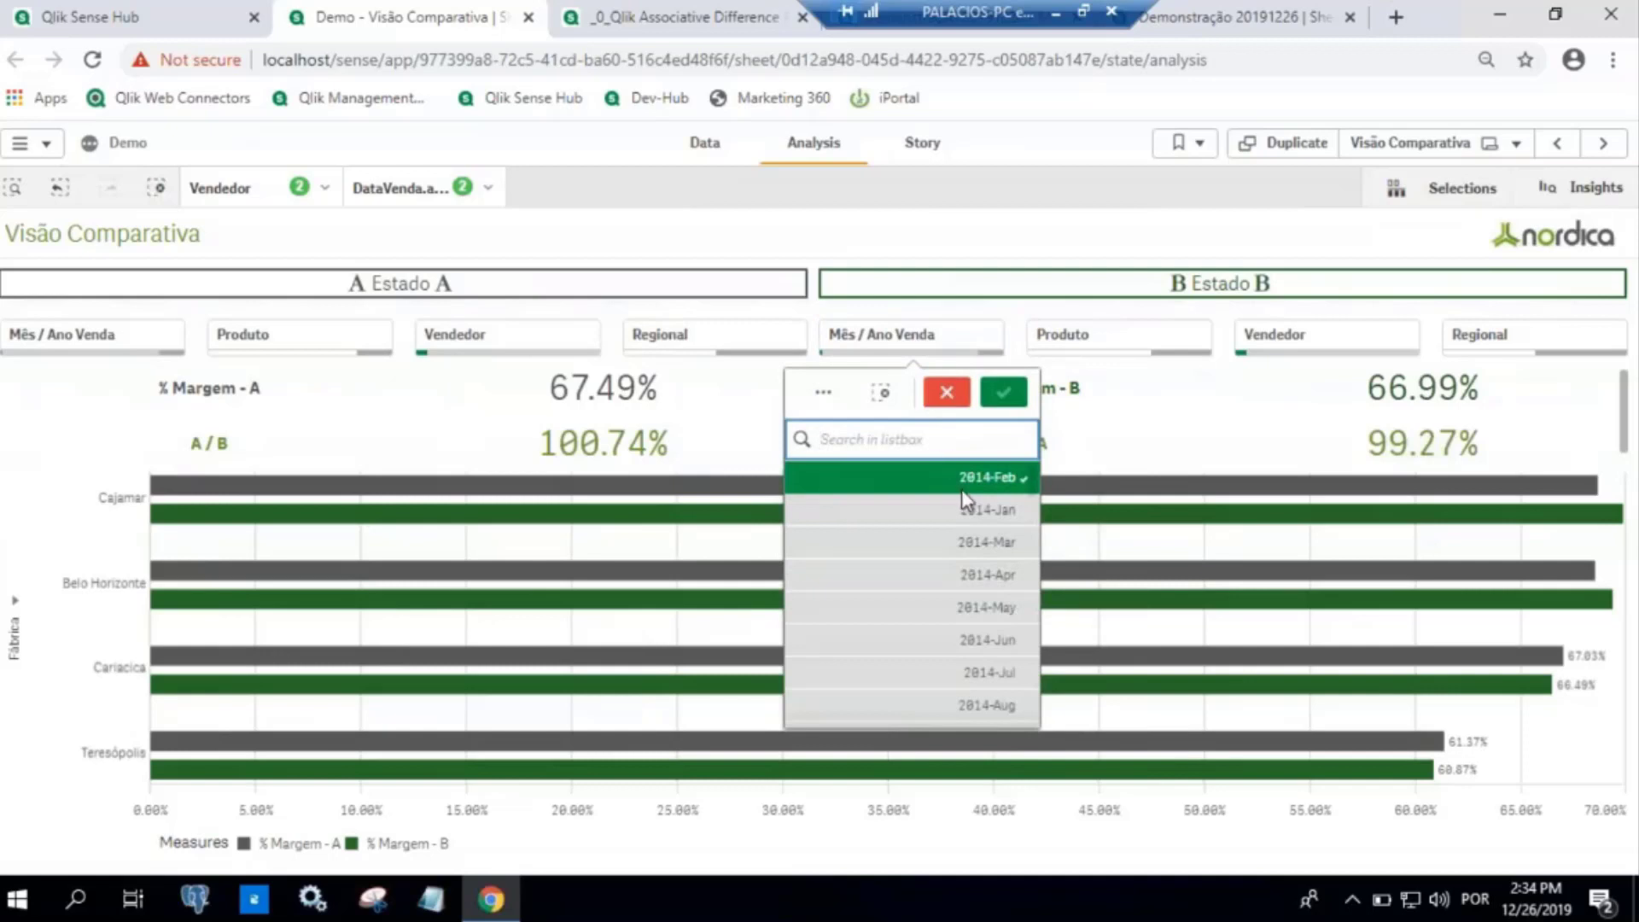
pyautogui.click(1310, 337)
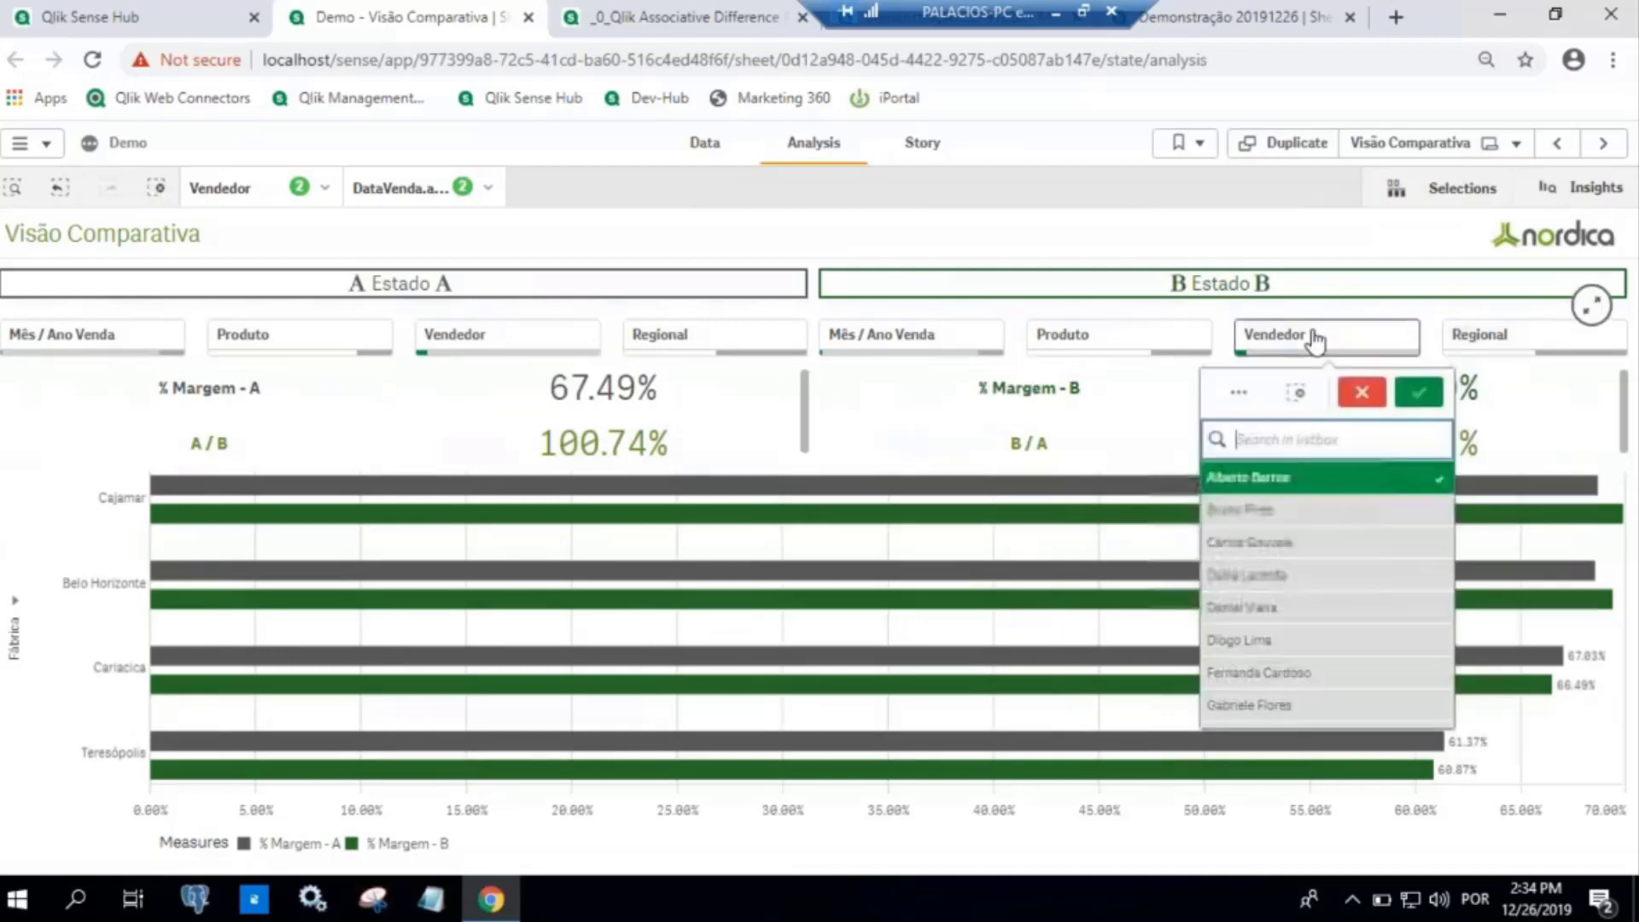
pyautogui.click(1145, 245)
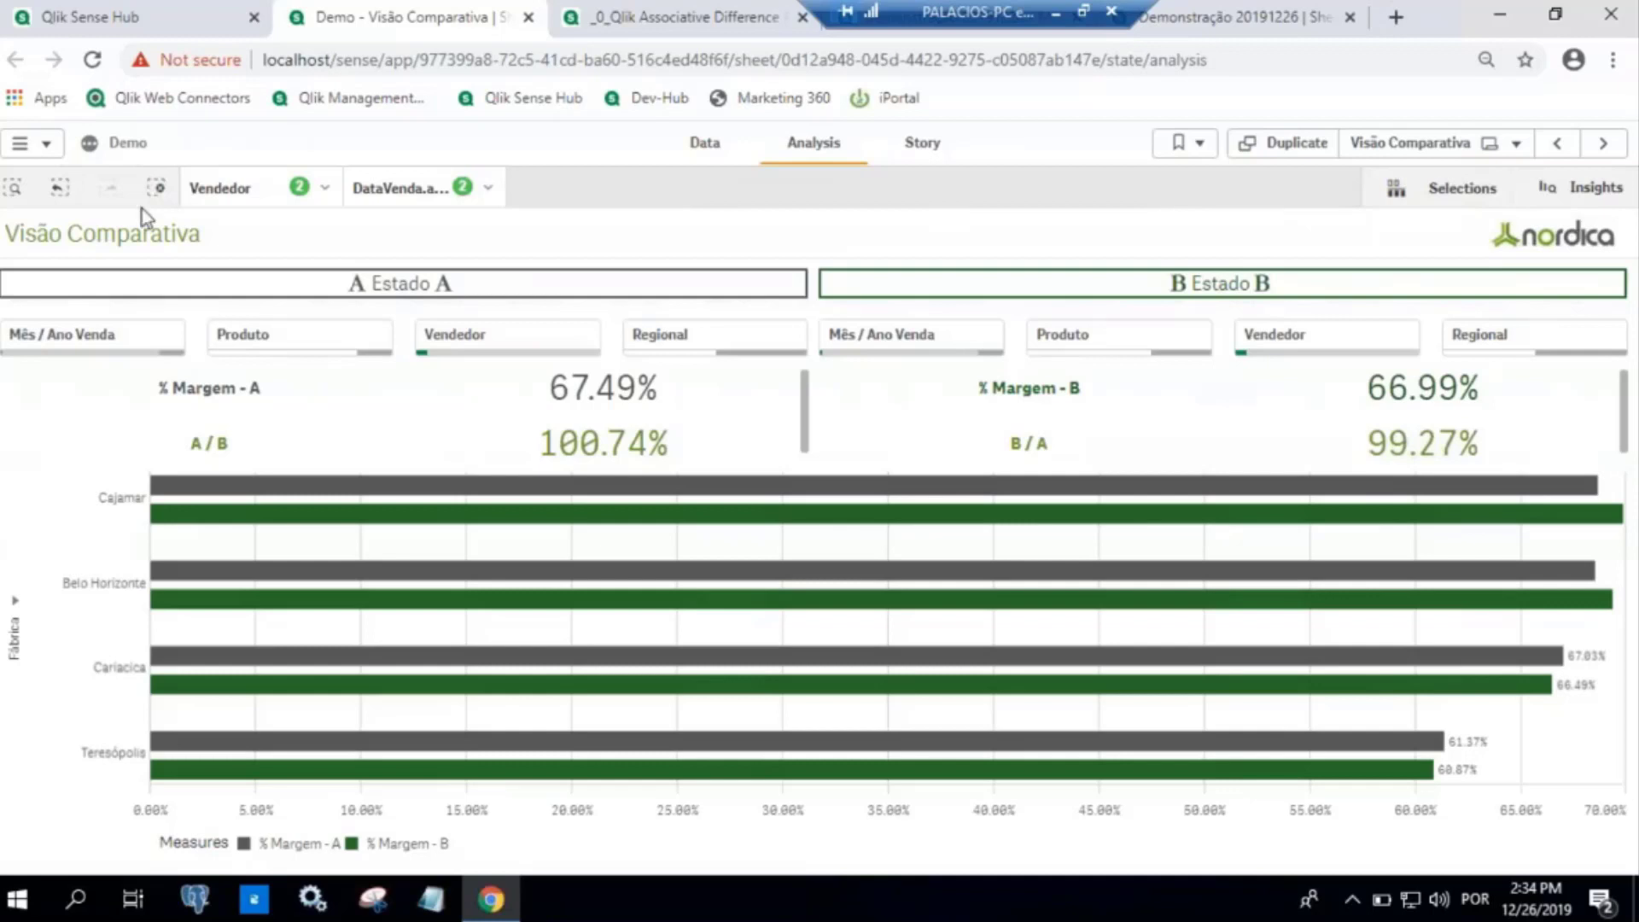
# Clear all selections on the Visão Comparativa sheet and open the Geo sheet
pyautogui.click(162, 189)
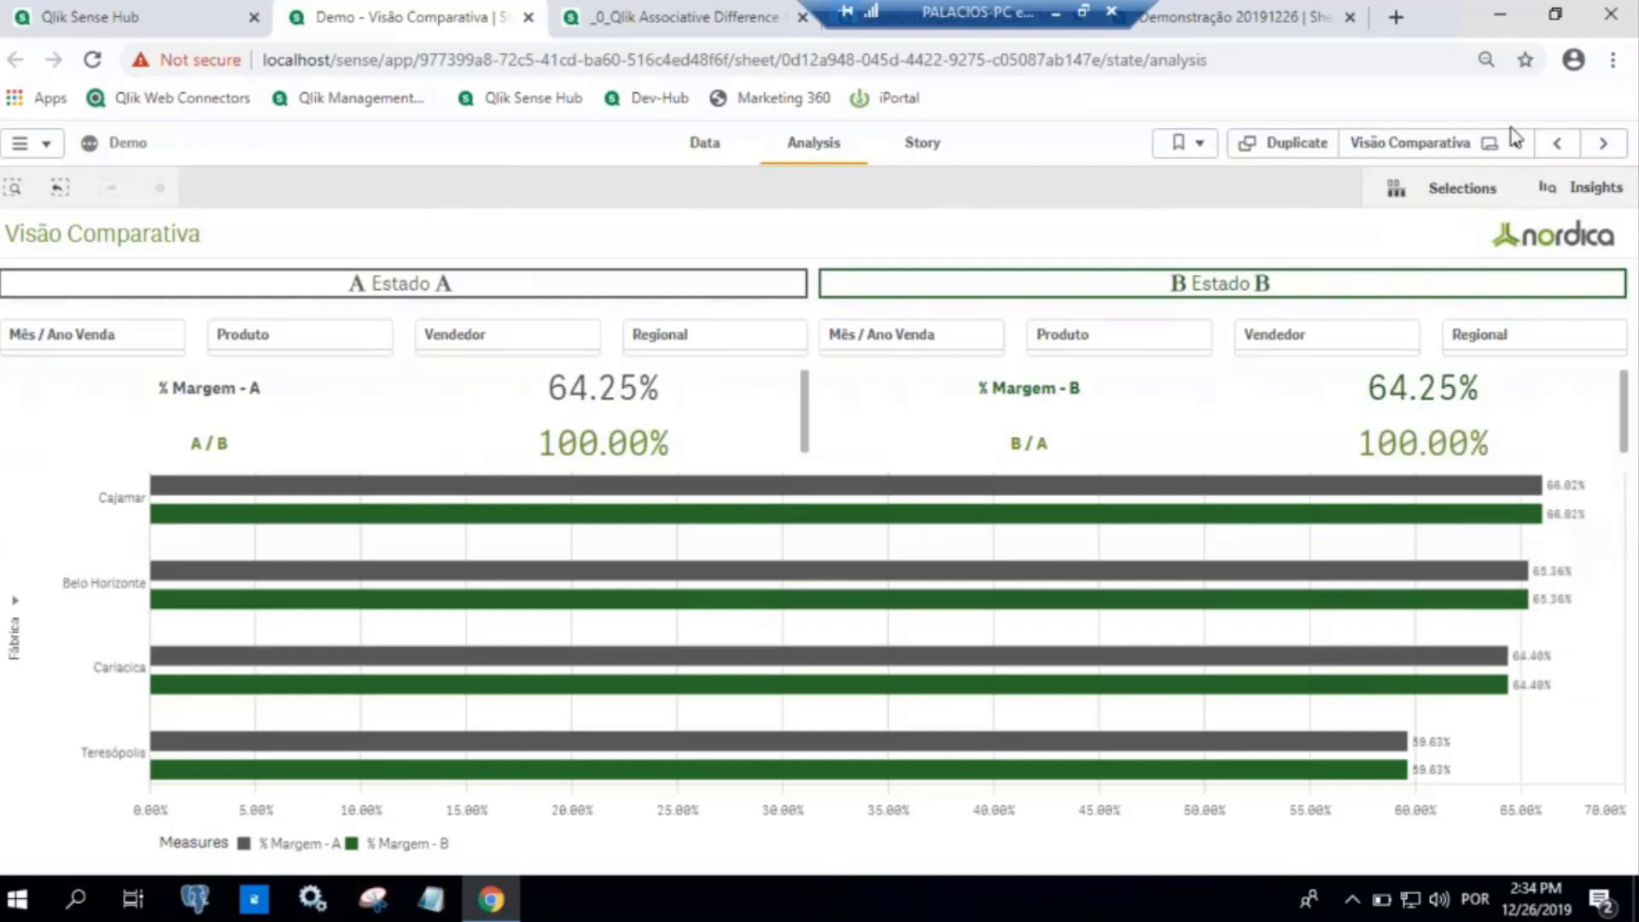
pyautogui.click(1409, 160)
pyautogui.click(772, 337)
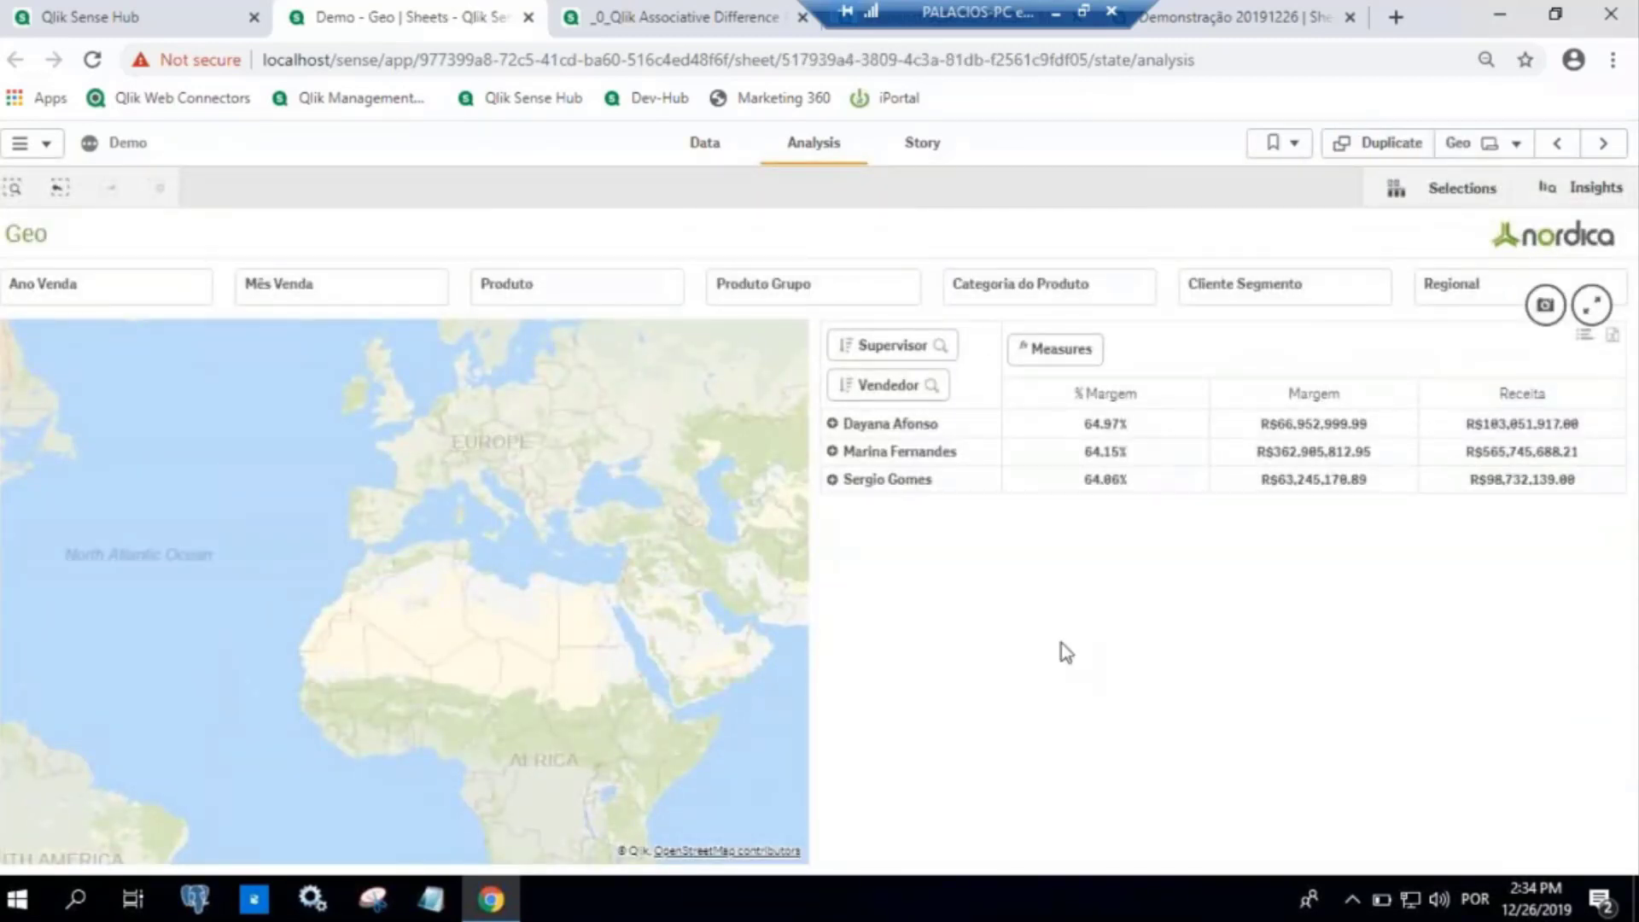
# Filter by the first supervisor in the Geo pivot table and go to the Dashboard sheet
pyautogui.click(934, 431)
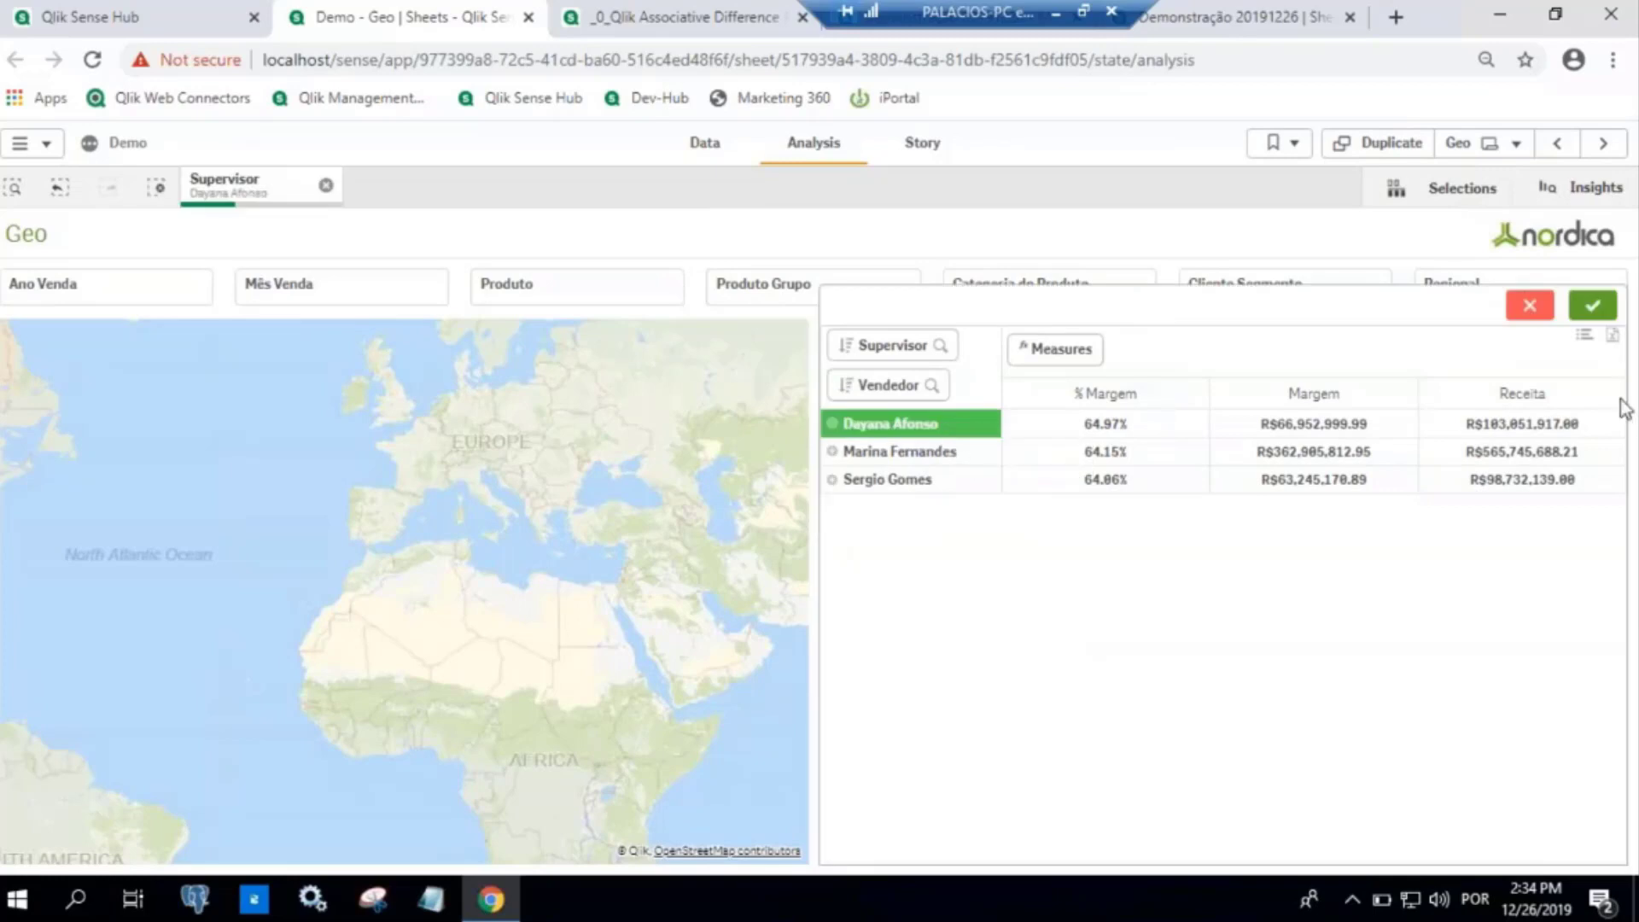
pyautogui.click(1597, 306)
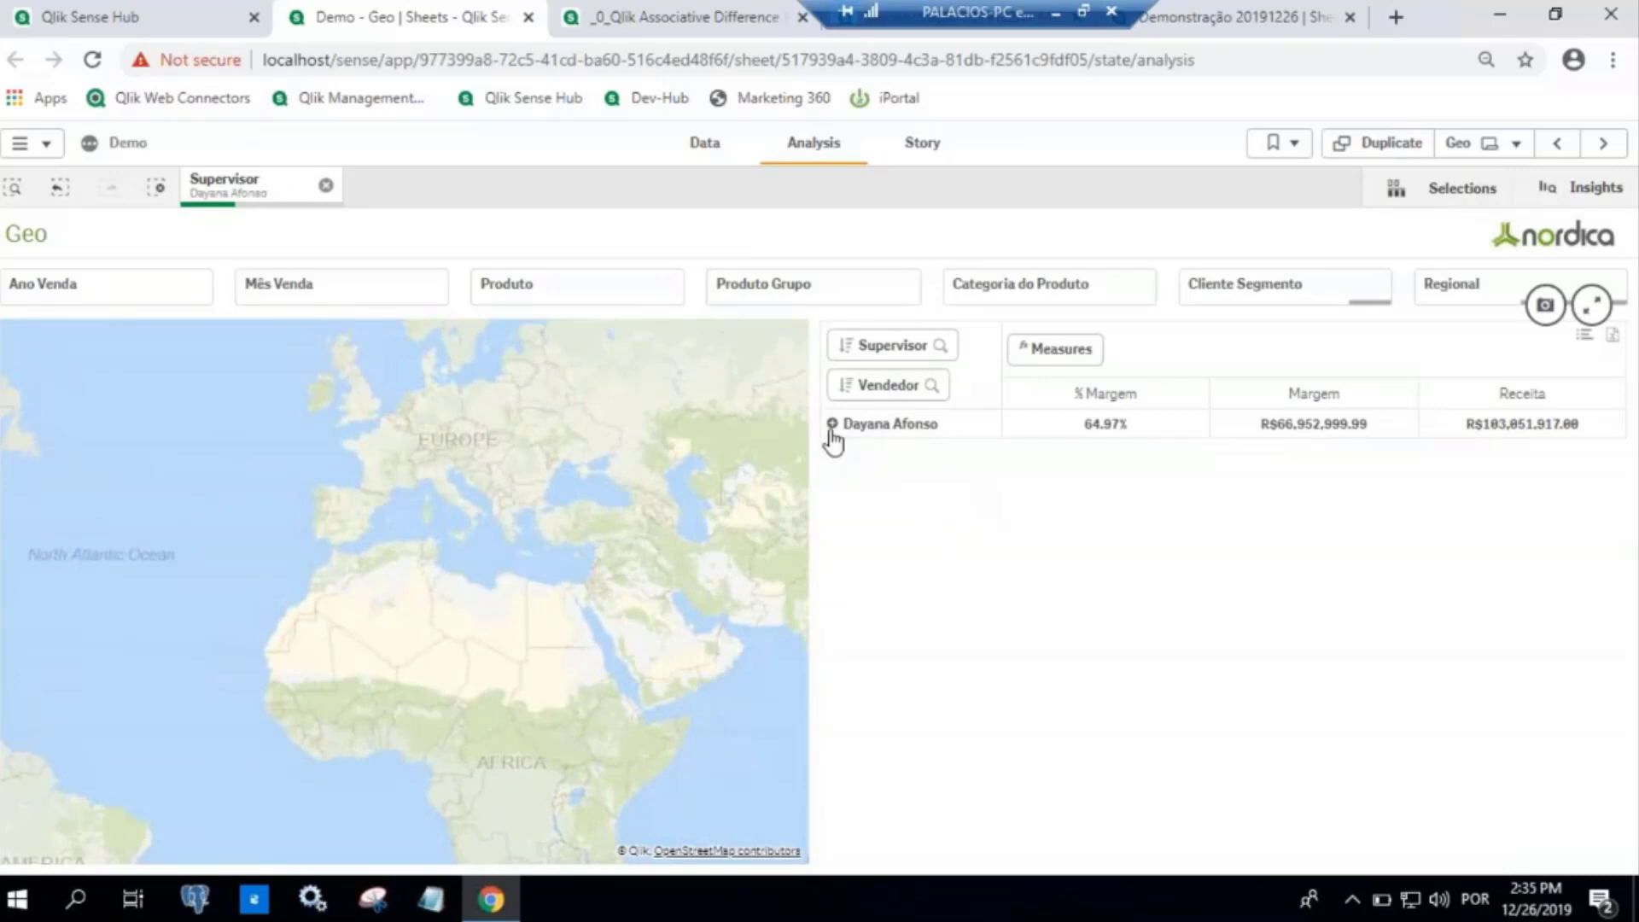
pyautogui.click(1559, 143)
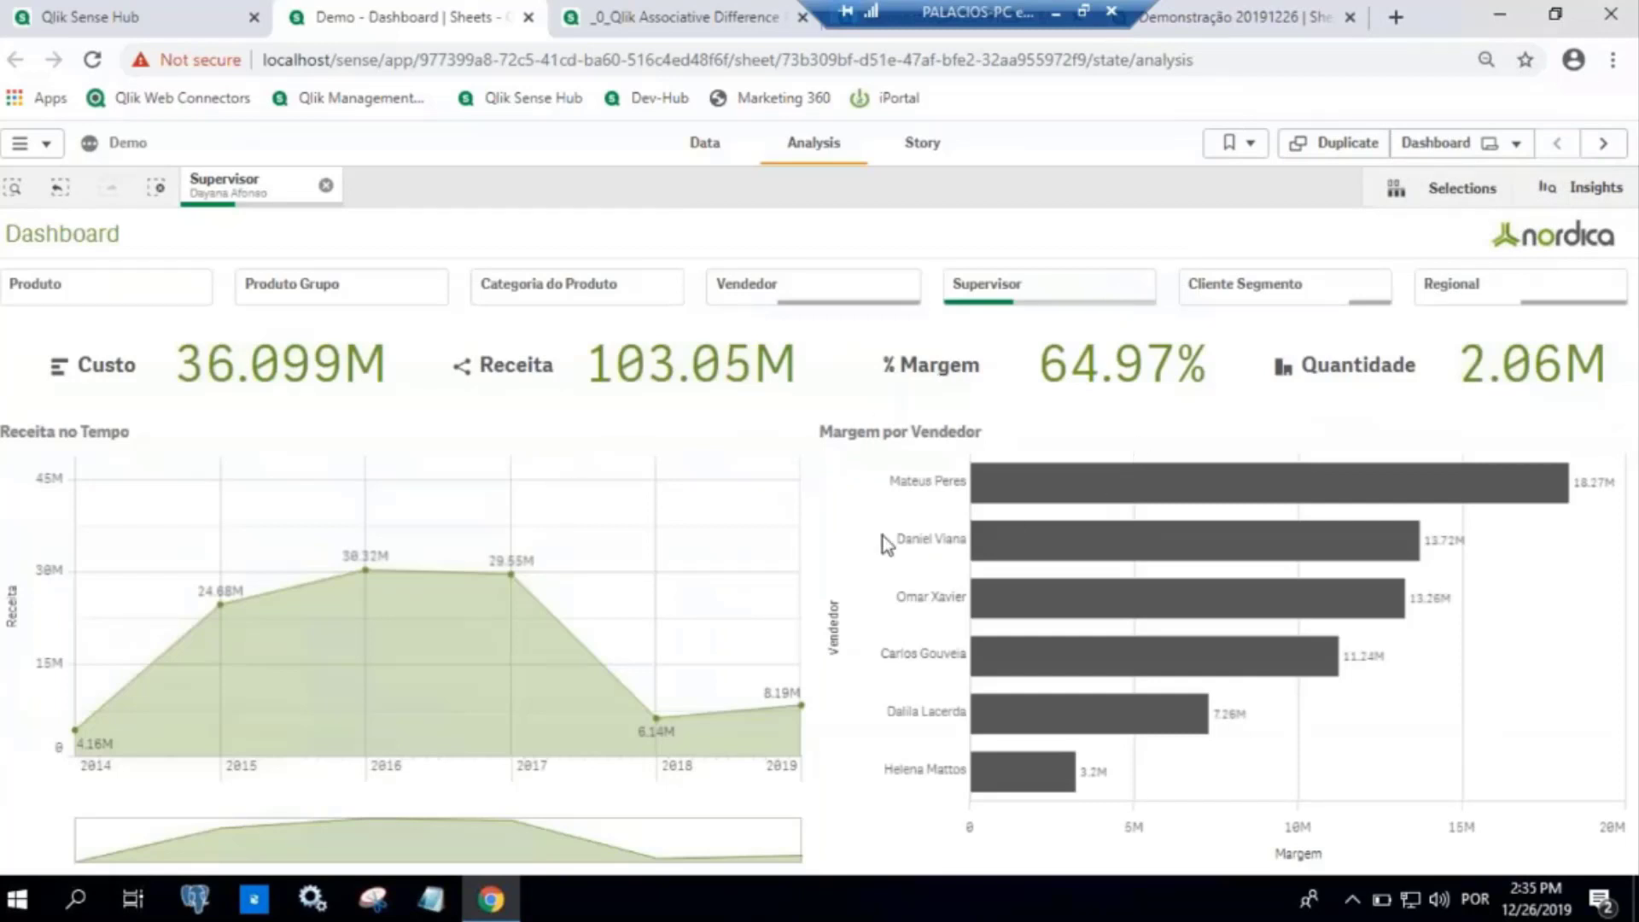
# Filter the Dashboard sheet to Solventes in Categoria do Produto
pyautogui.moveTo(944, 528)
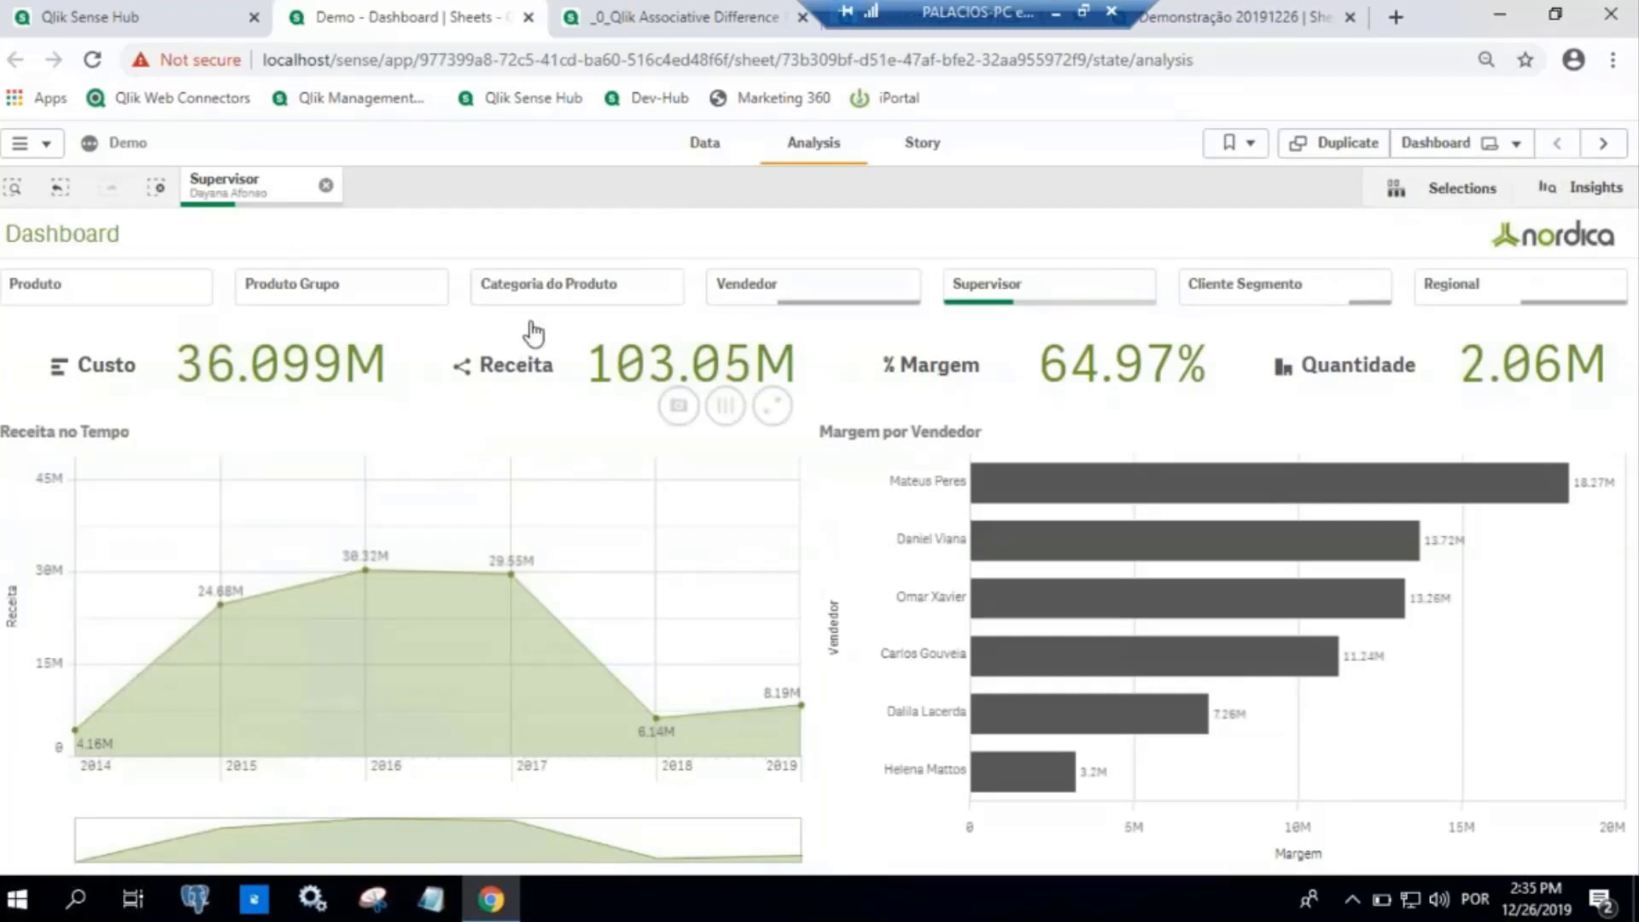
pyautogui.click(555, 294)
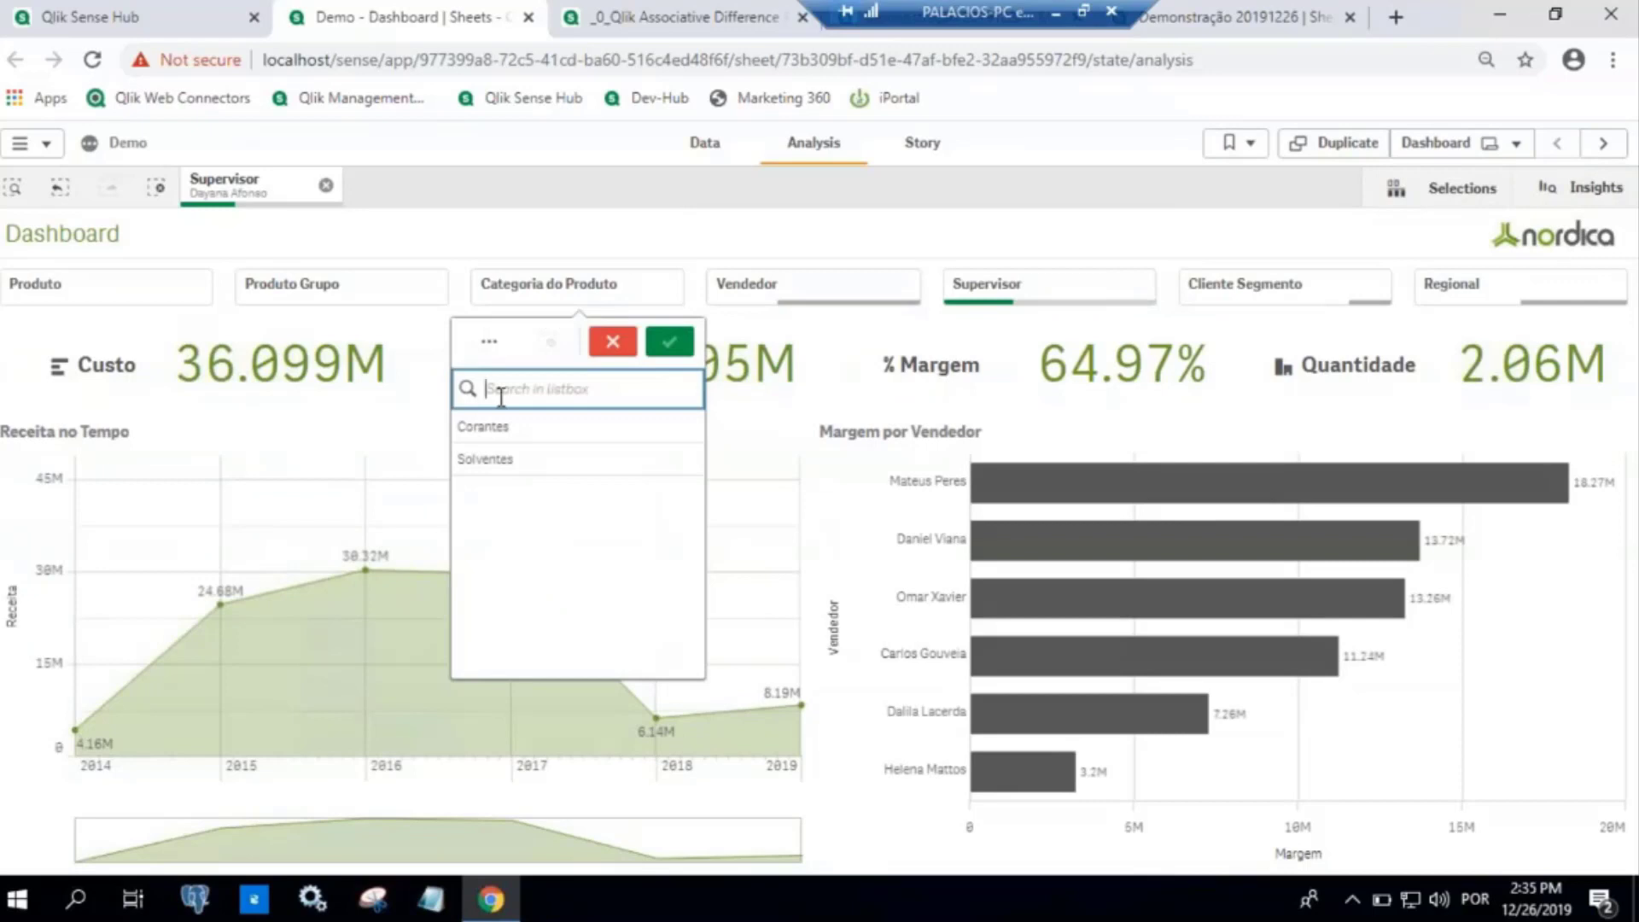
pyautogui.click(574, 461)
pyautogui.click(669, 342)
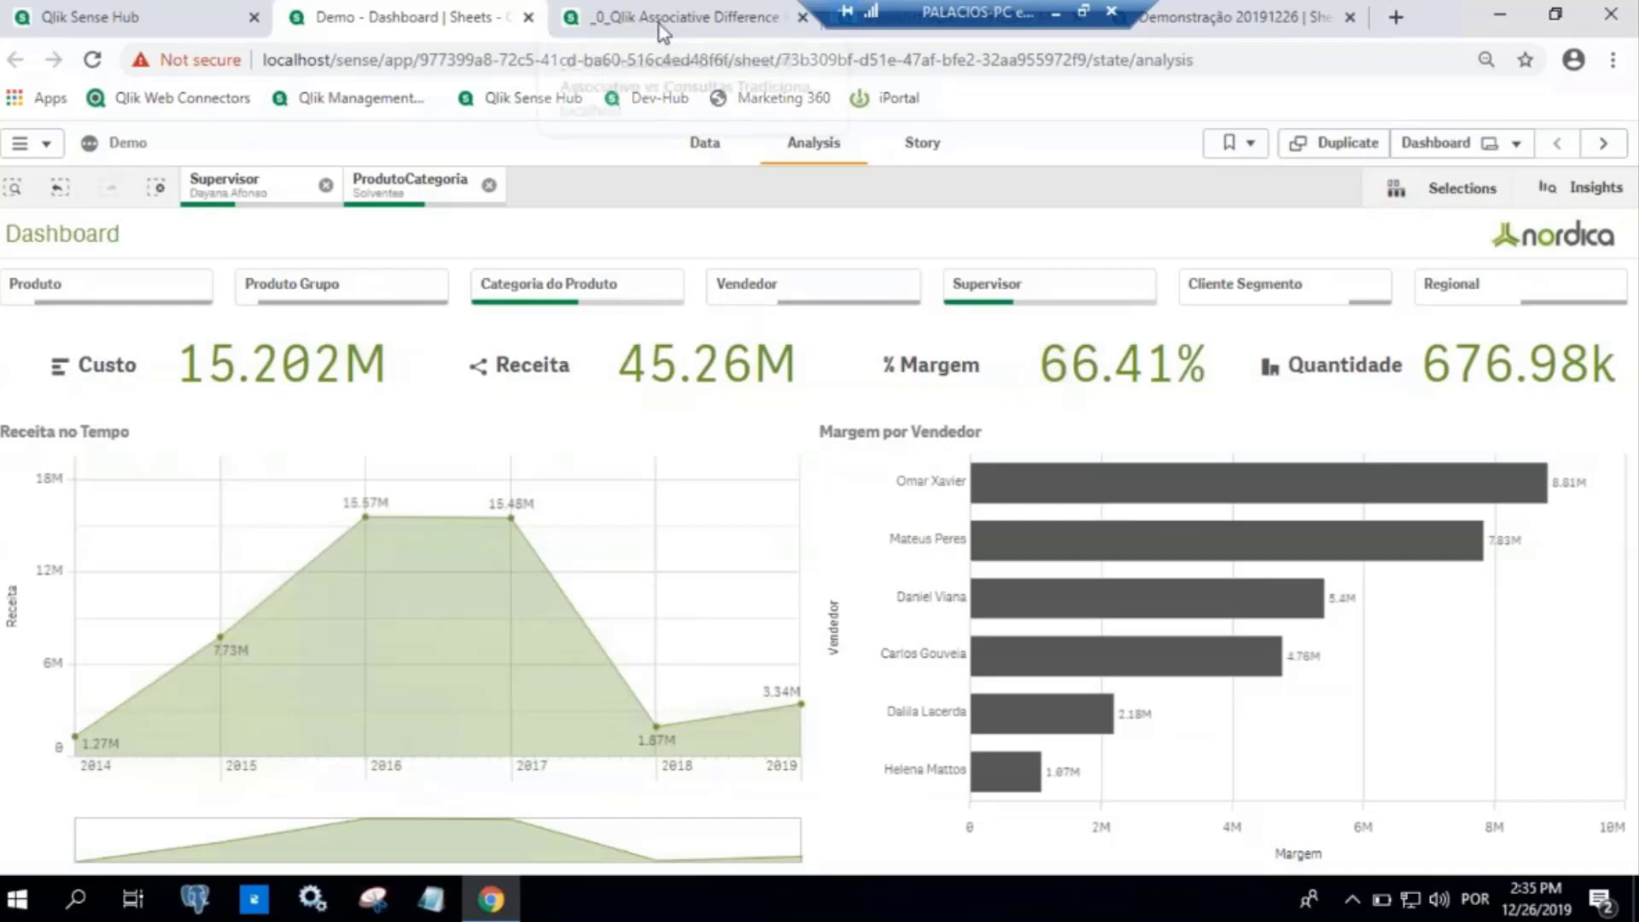
# Go through the Geo sheet to the Forecast sheet and clear all selections
pyautogui.moveTo(1337, 497)
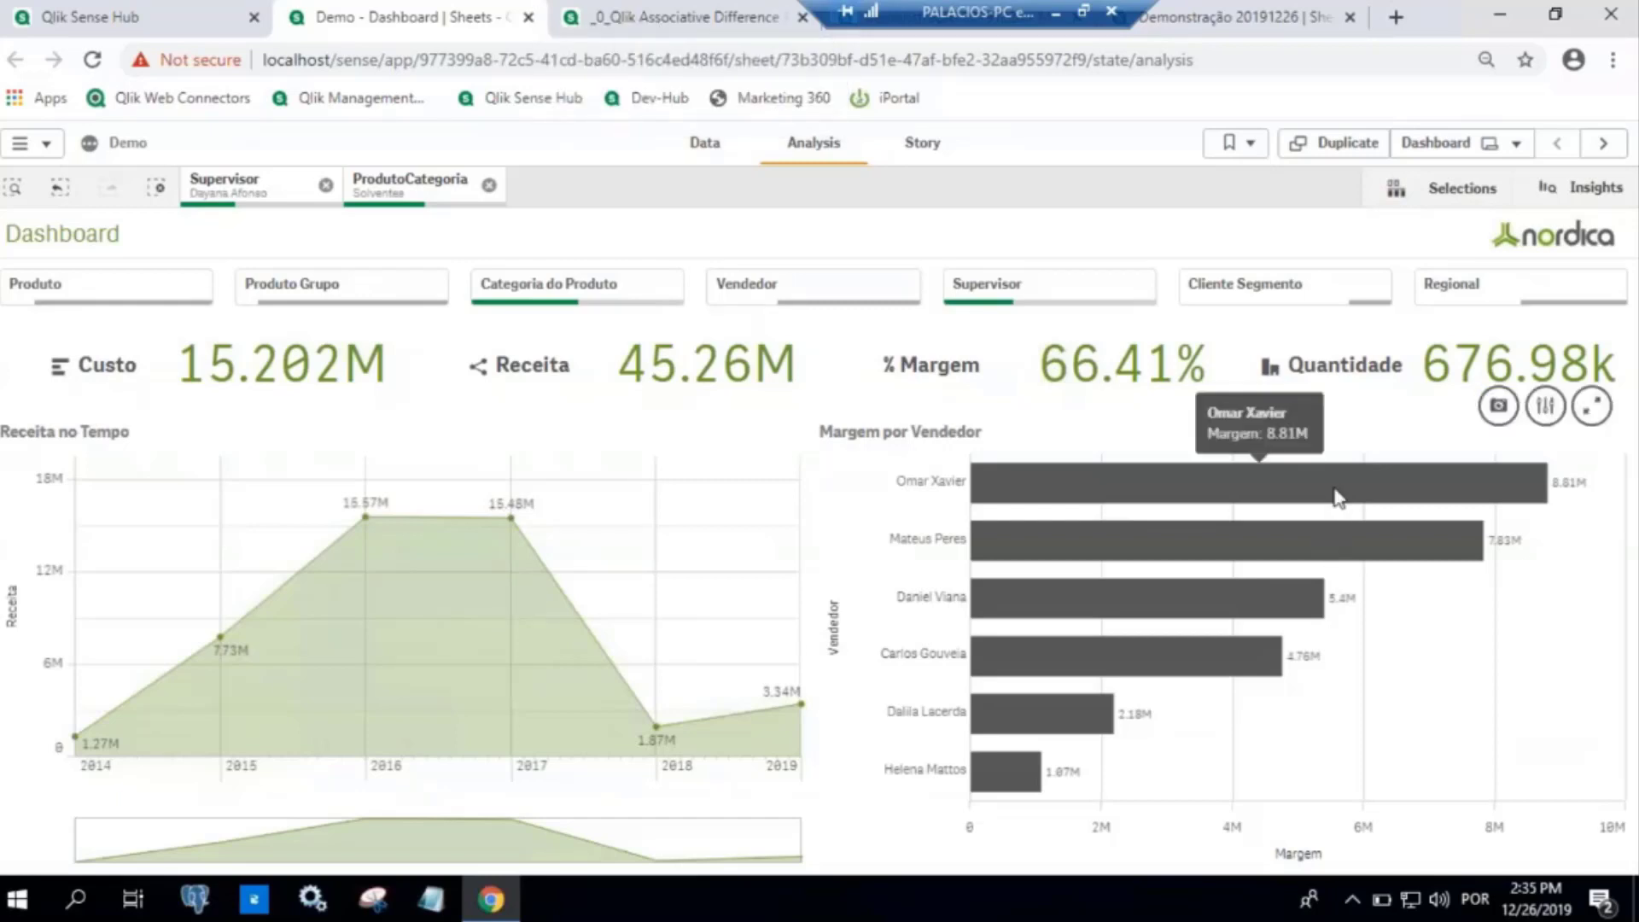
pyautogui.click(1613, 147)
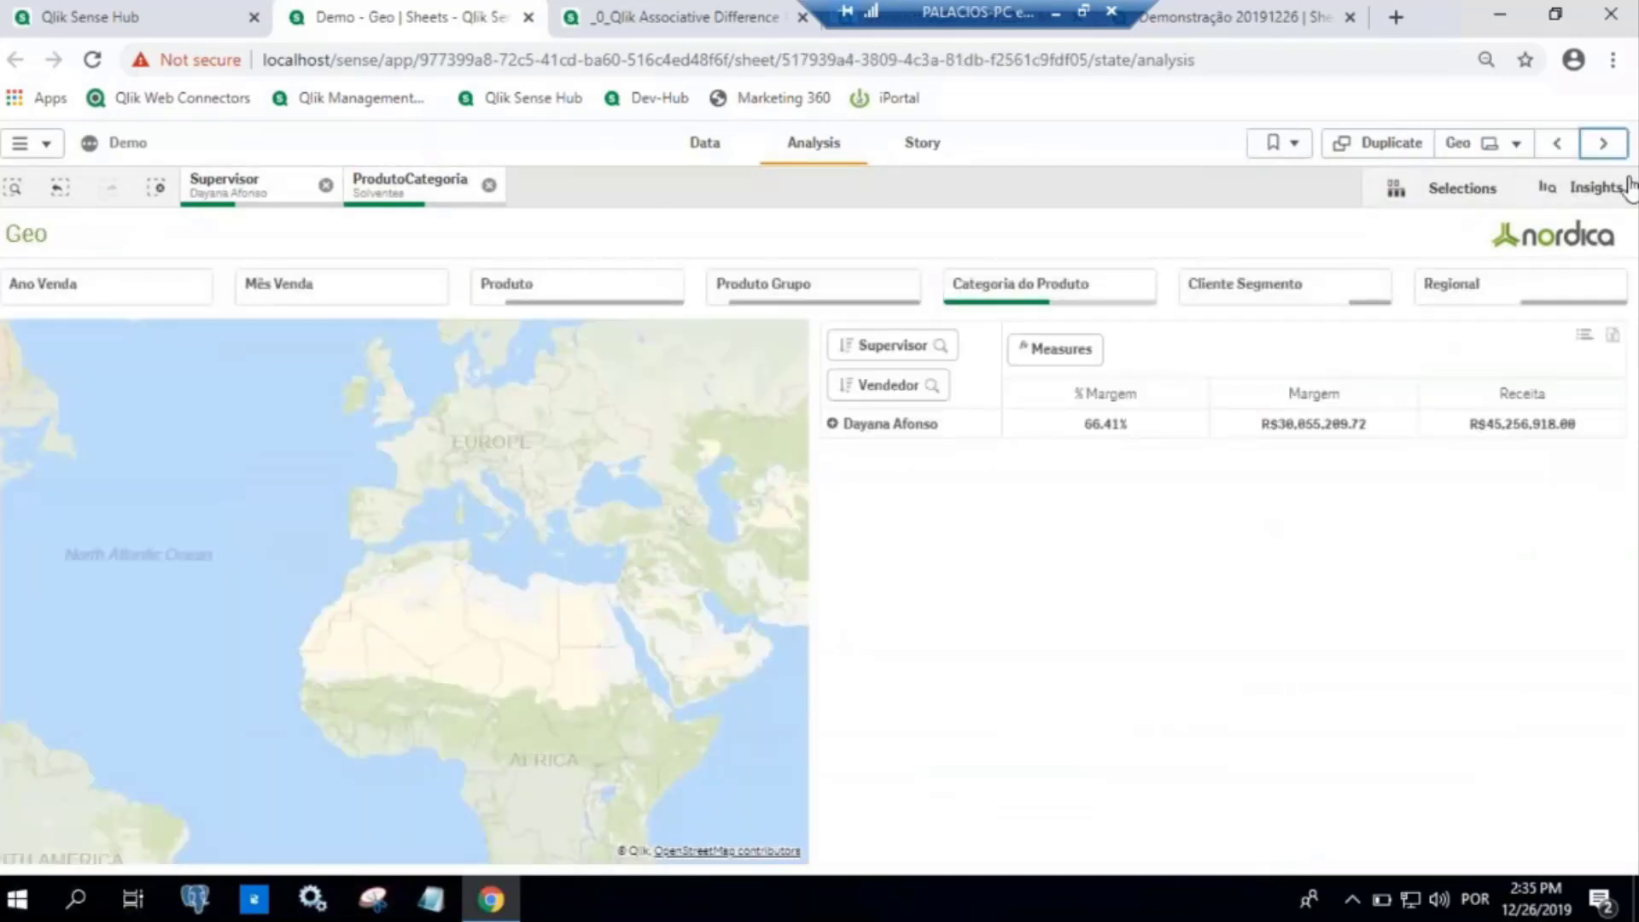
pyautogui.click(1603, 144)
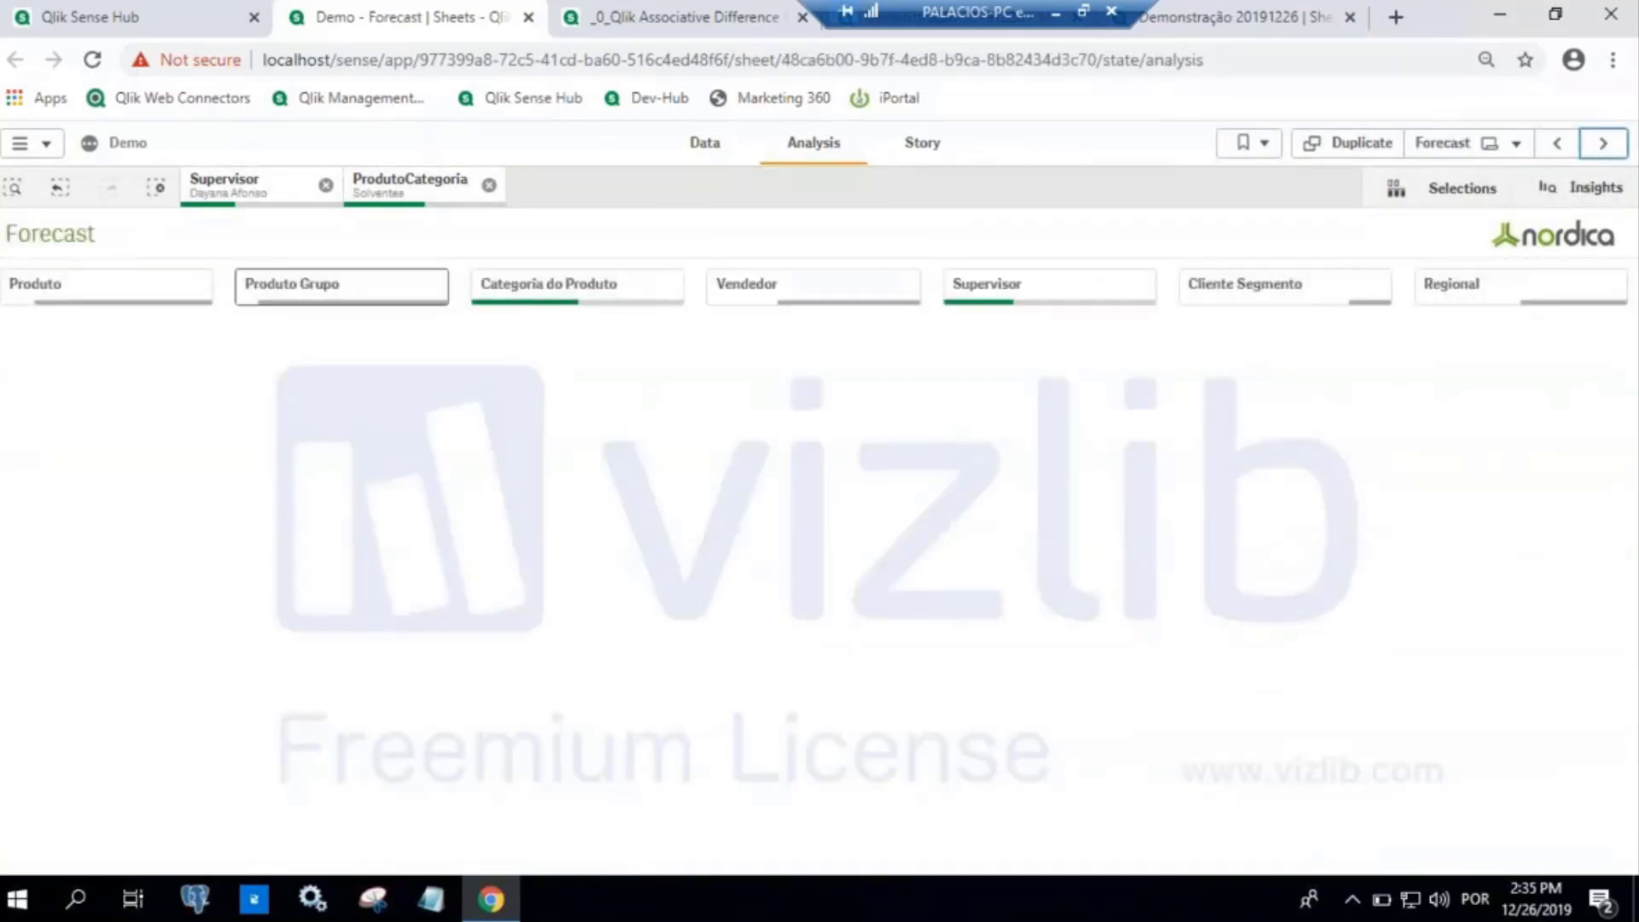
pyautogui.click(155, 187)
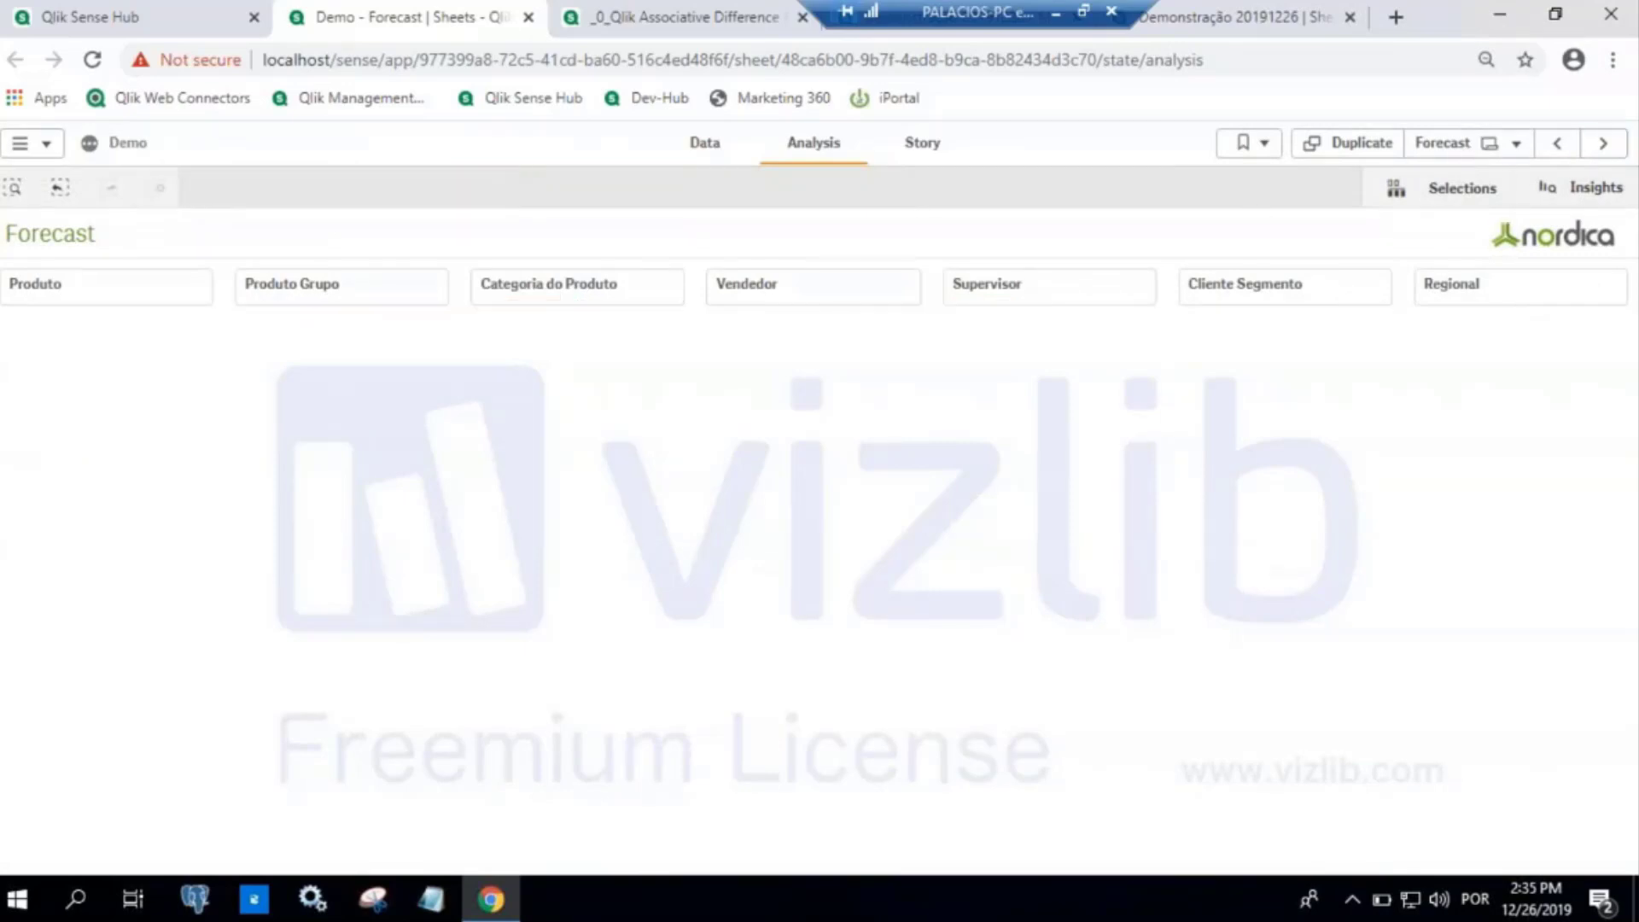
# Open the Resumo 2019 story, exit its playback and play the story again
pyautogui.click(1444, 154)
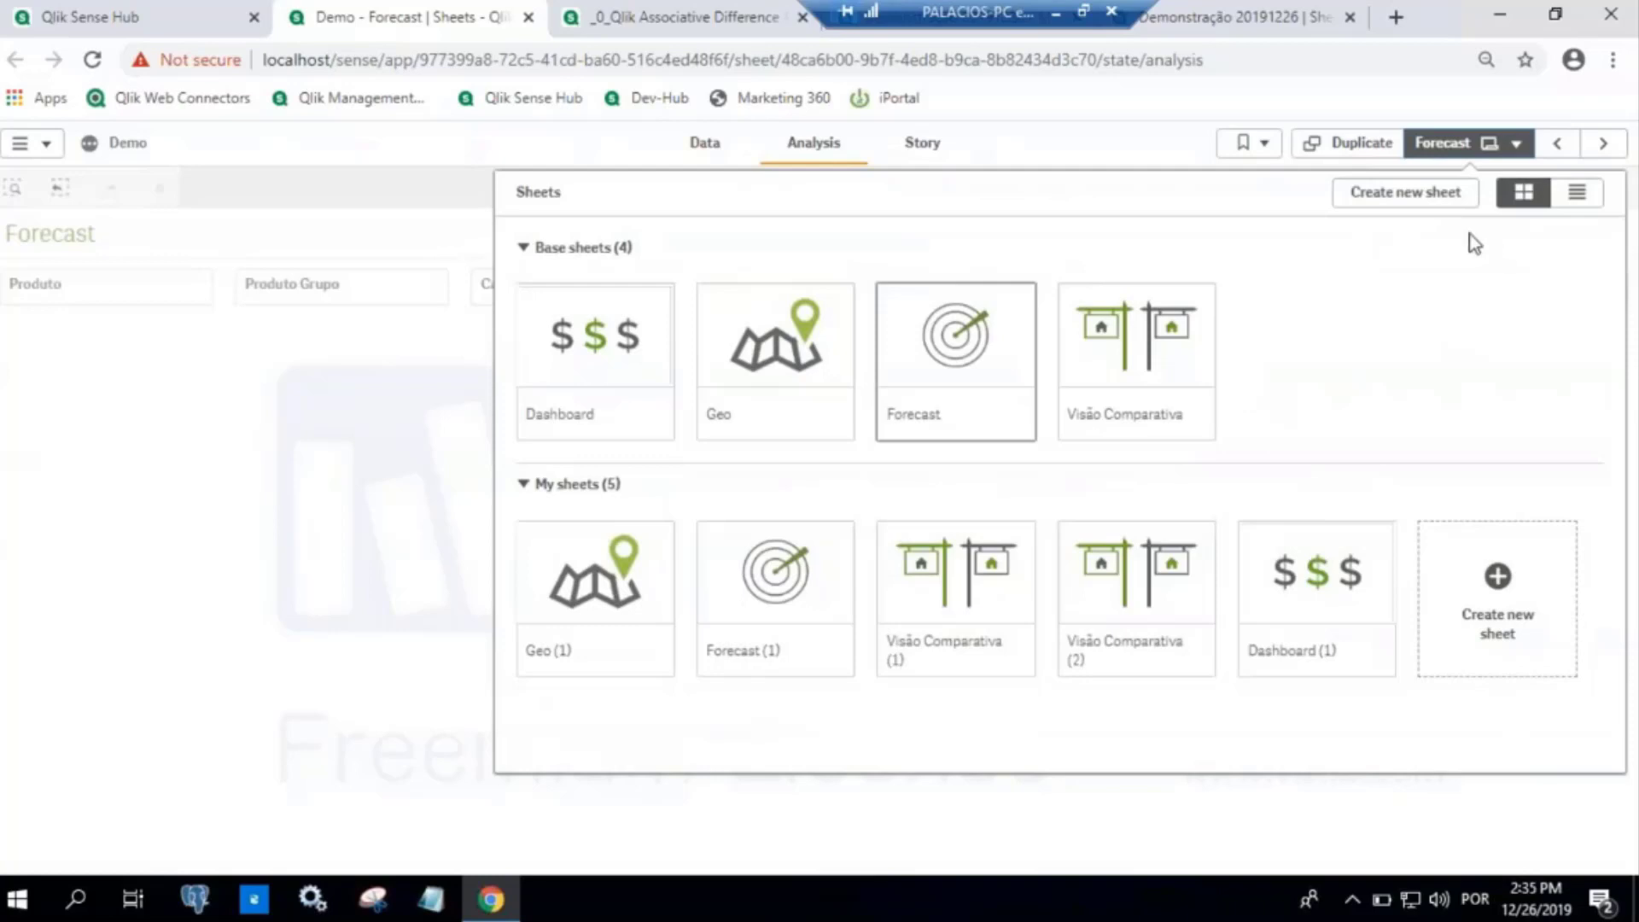
pyautogui.click(926, 143)
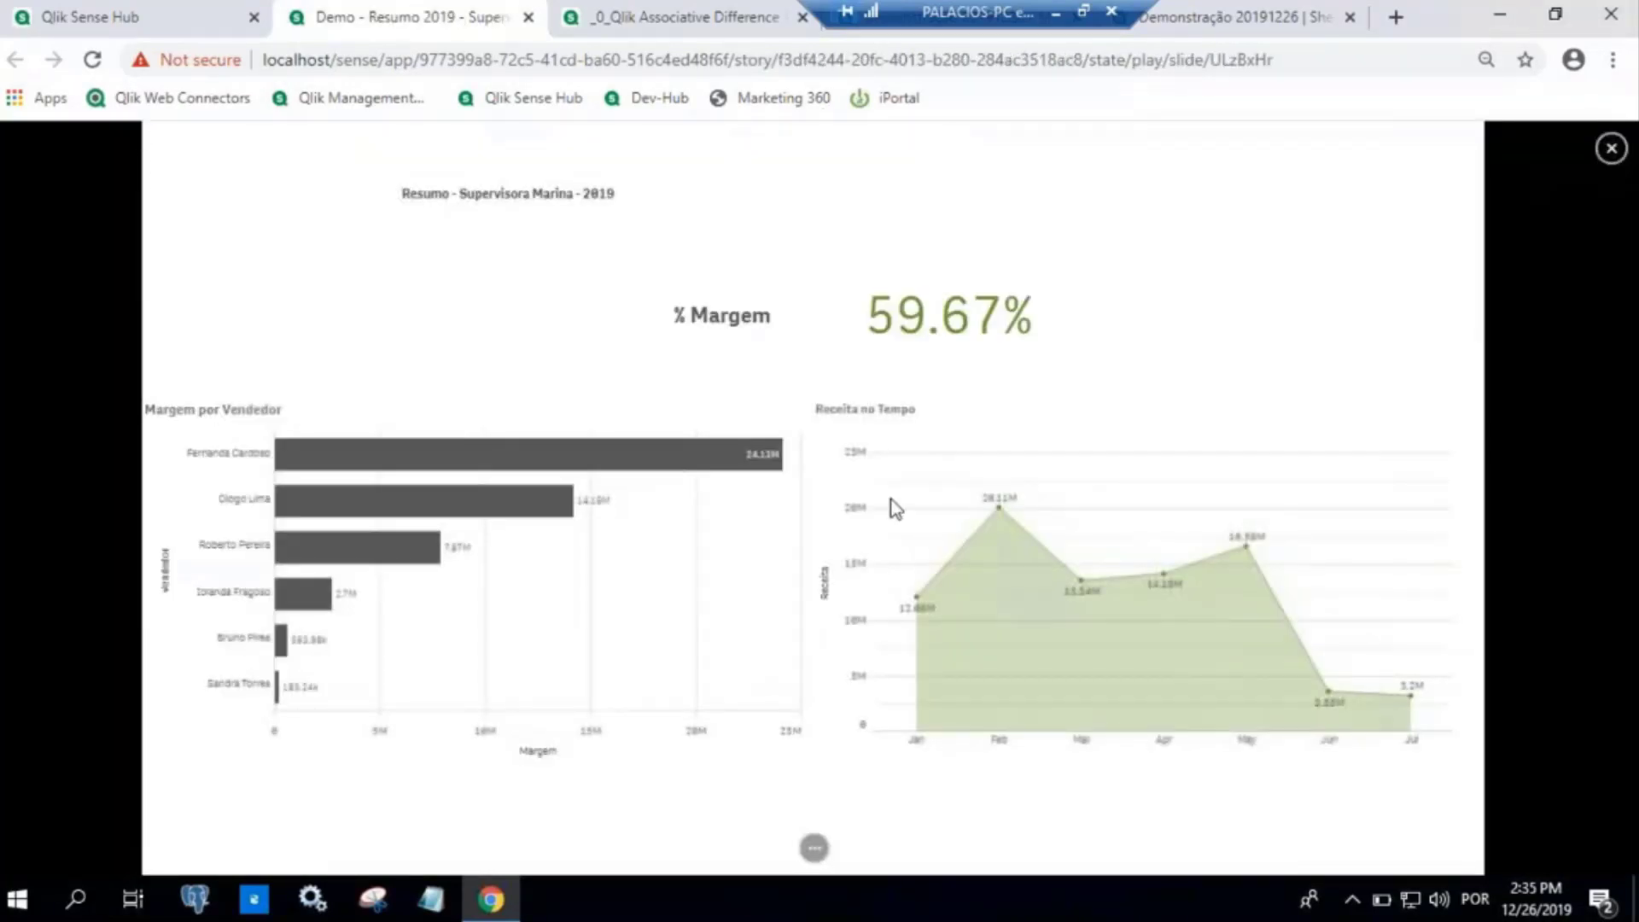
pyautogui.click(1612, 148)
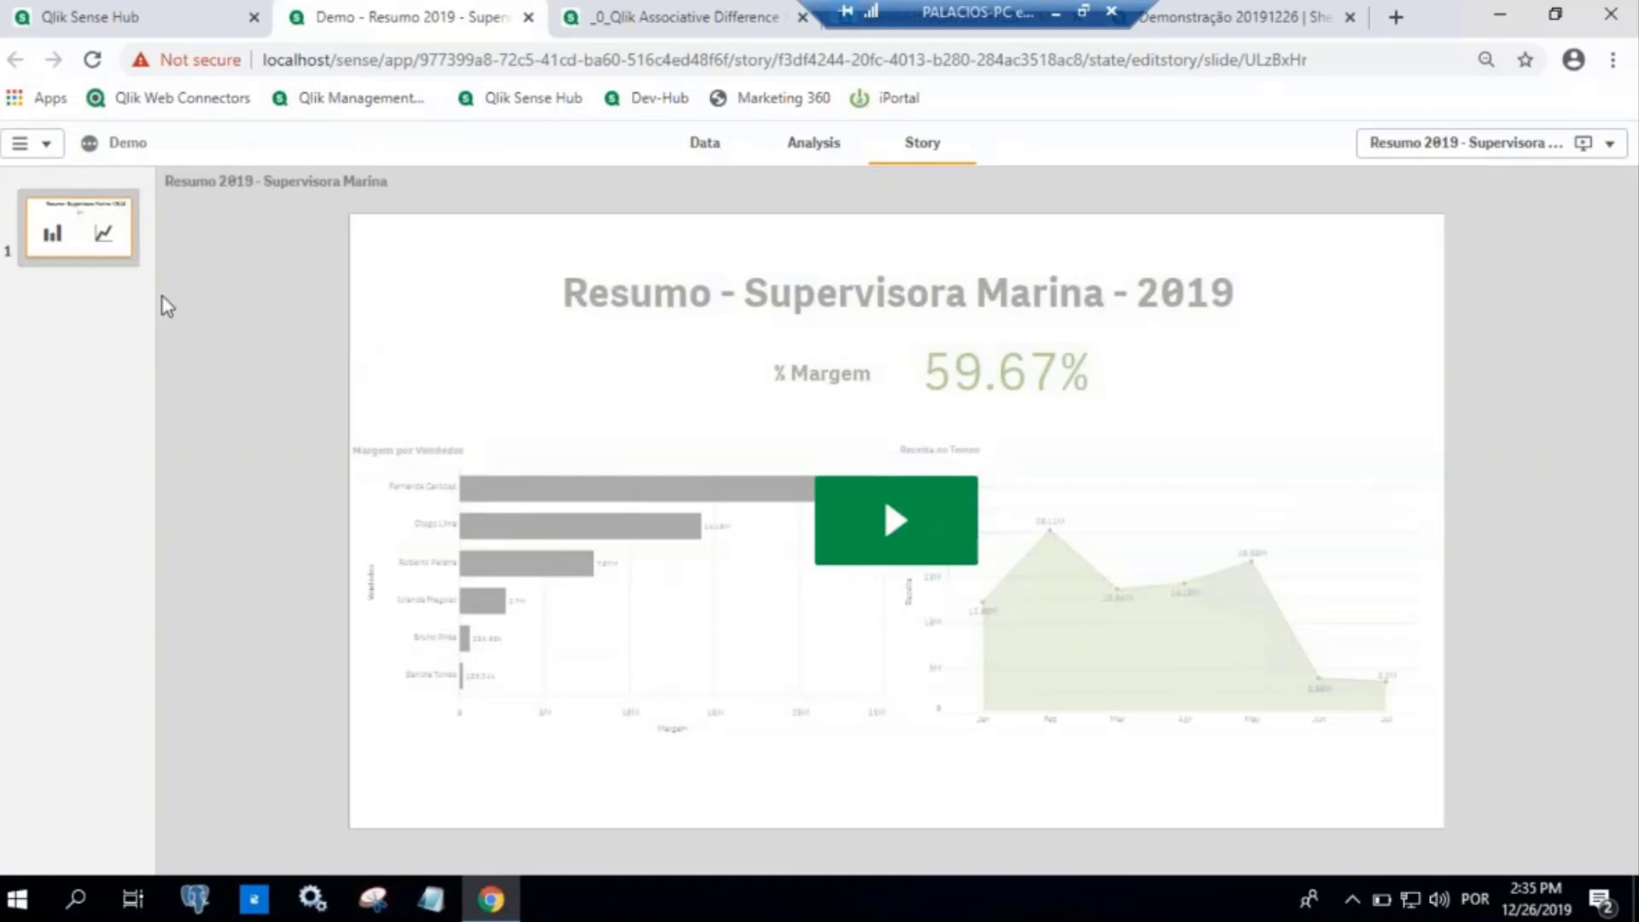
pyautogui.click(857, 531)
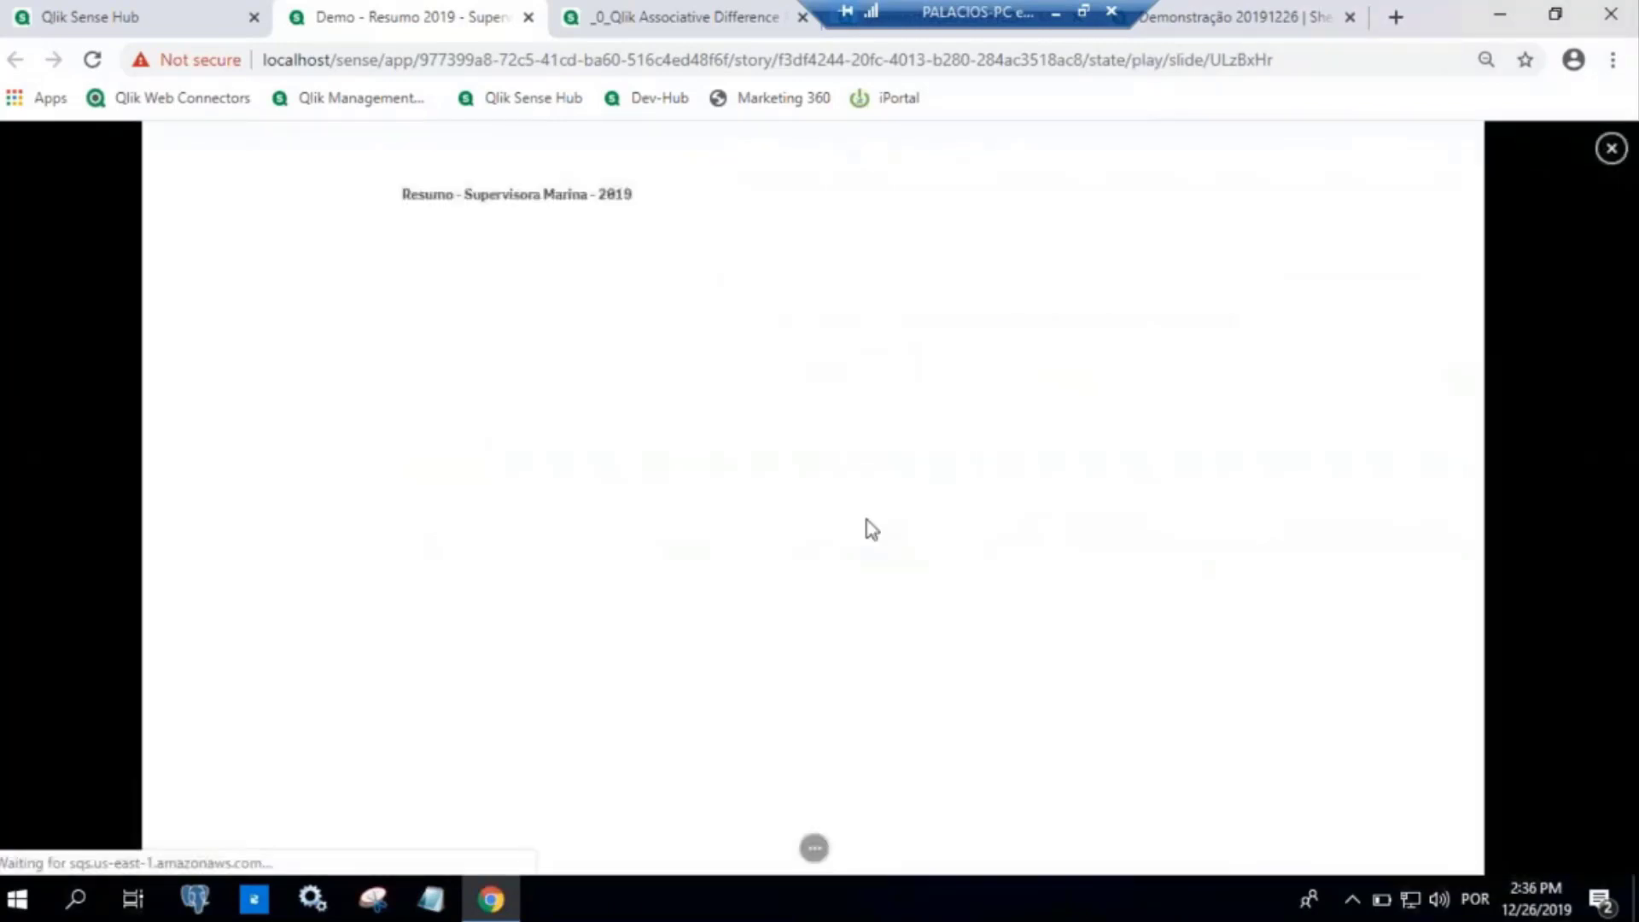
# Go from the story's Margem por Vendedor chart to its source sheet and review the Supervisor and sale-year selections applied there
pyautogui.rightClick(372, 485)
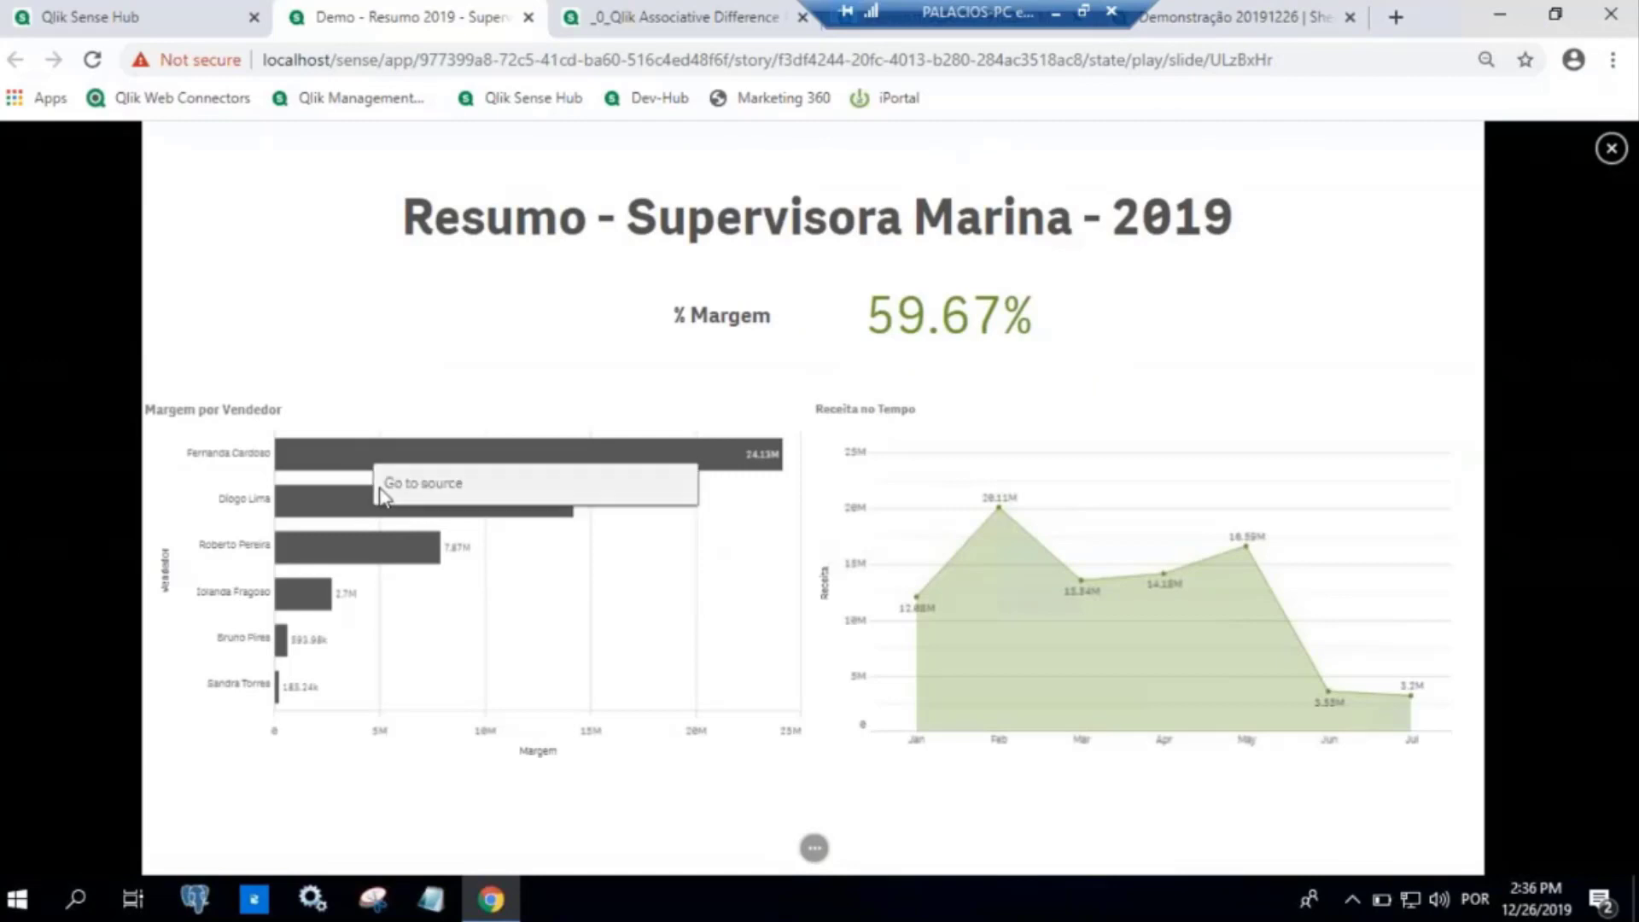
pyautogui.click(422, 482)
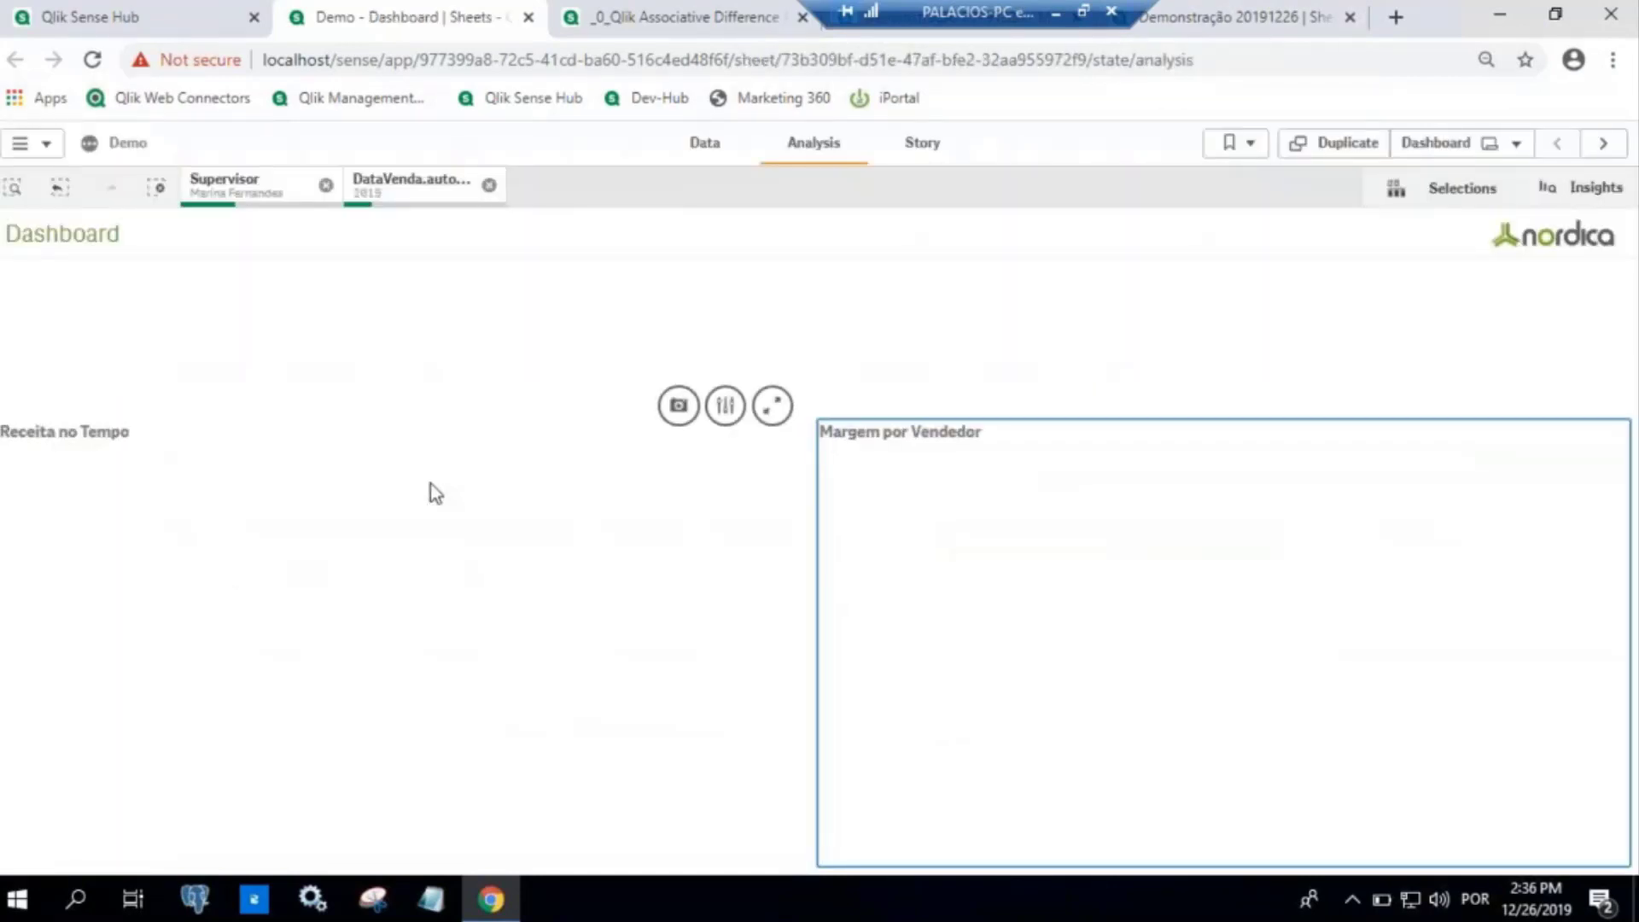
pyautogui.click(226, 190)
pyautogui.click(414, 186)
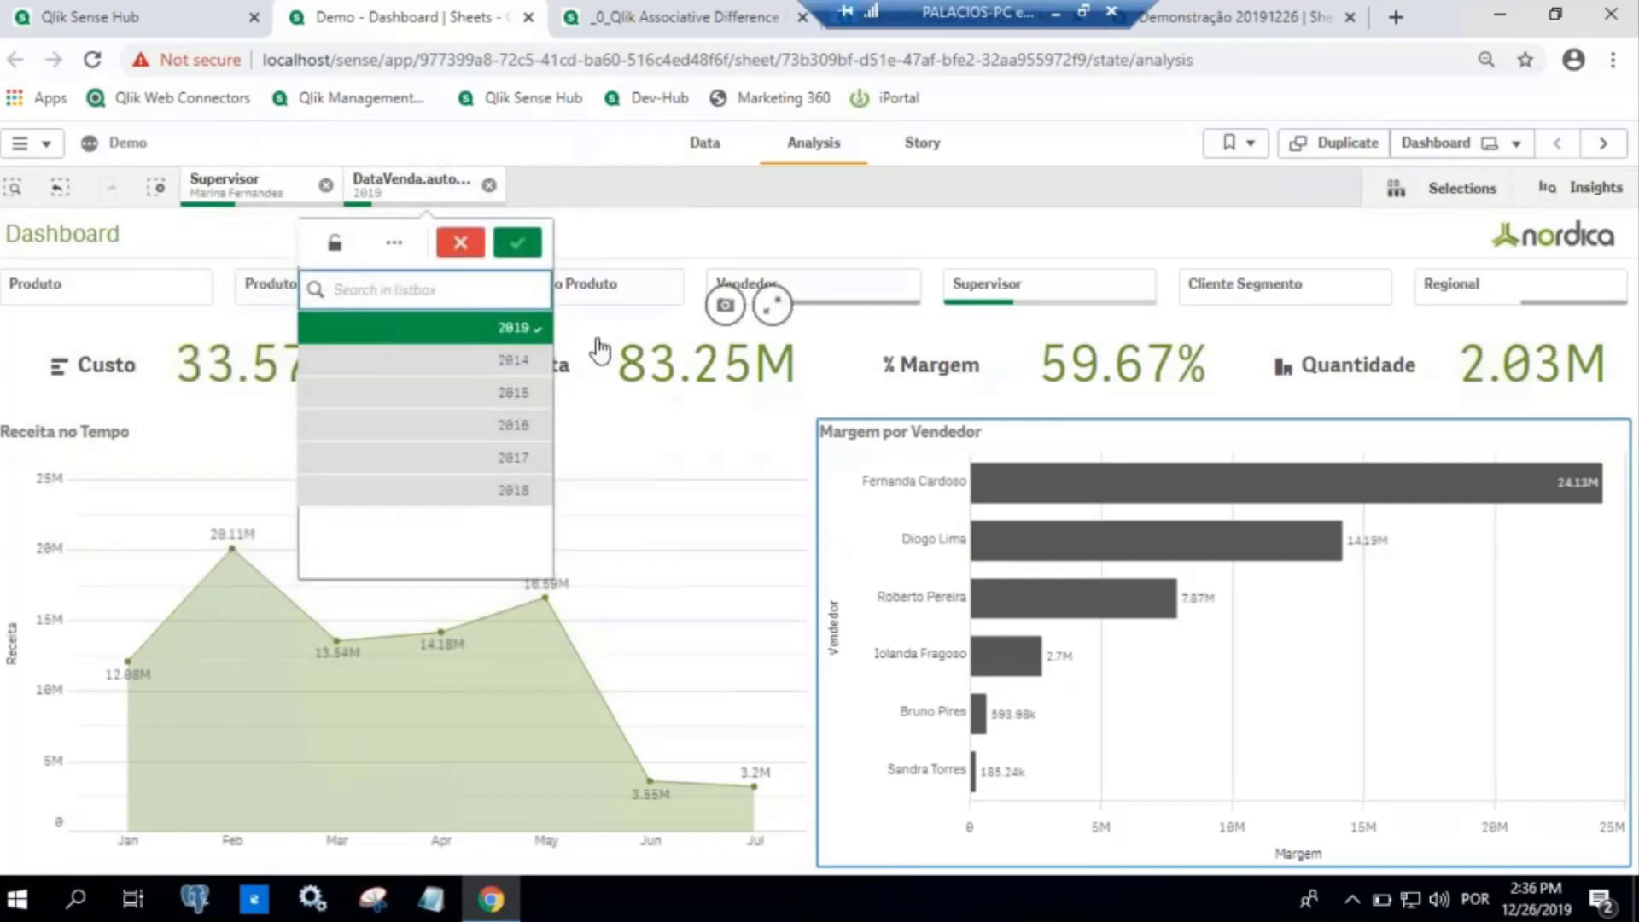
pyautogui.click(621, 208)
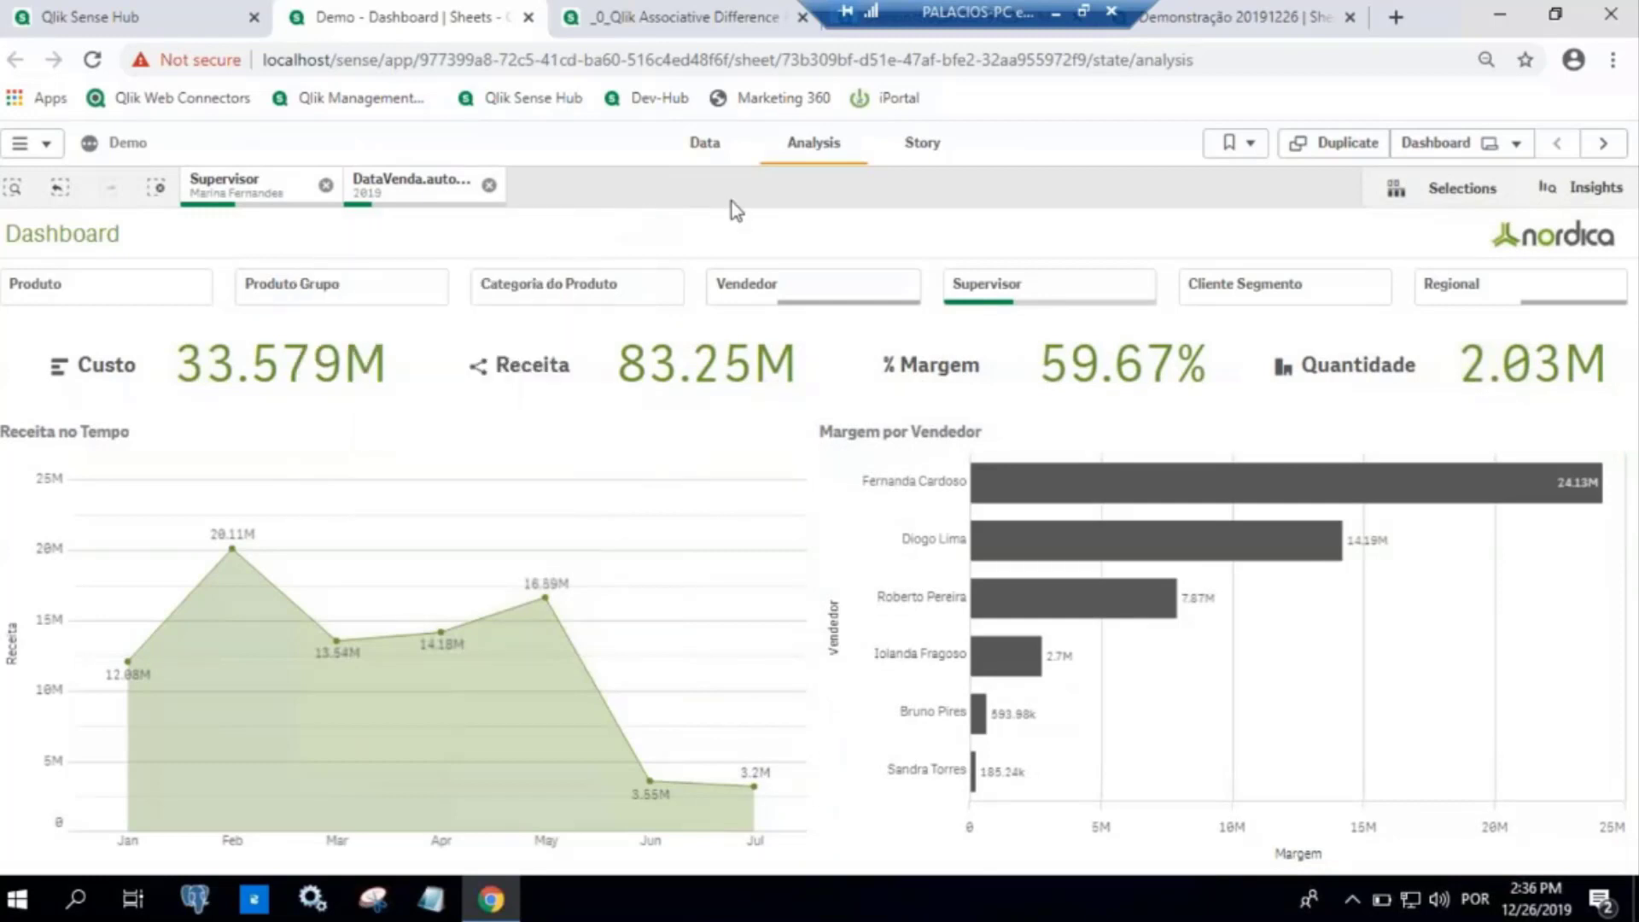
# Minimize the remote desktop session and return to the closing slide of the PowerPoint presentation
pyautogui.moveTo(989, 453)
pyautogui.click(1059, 12)
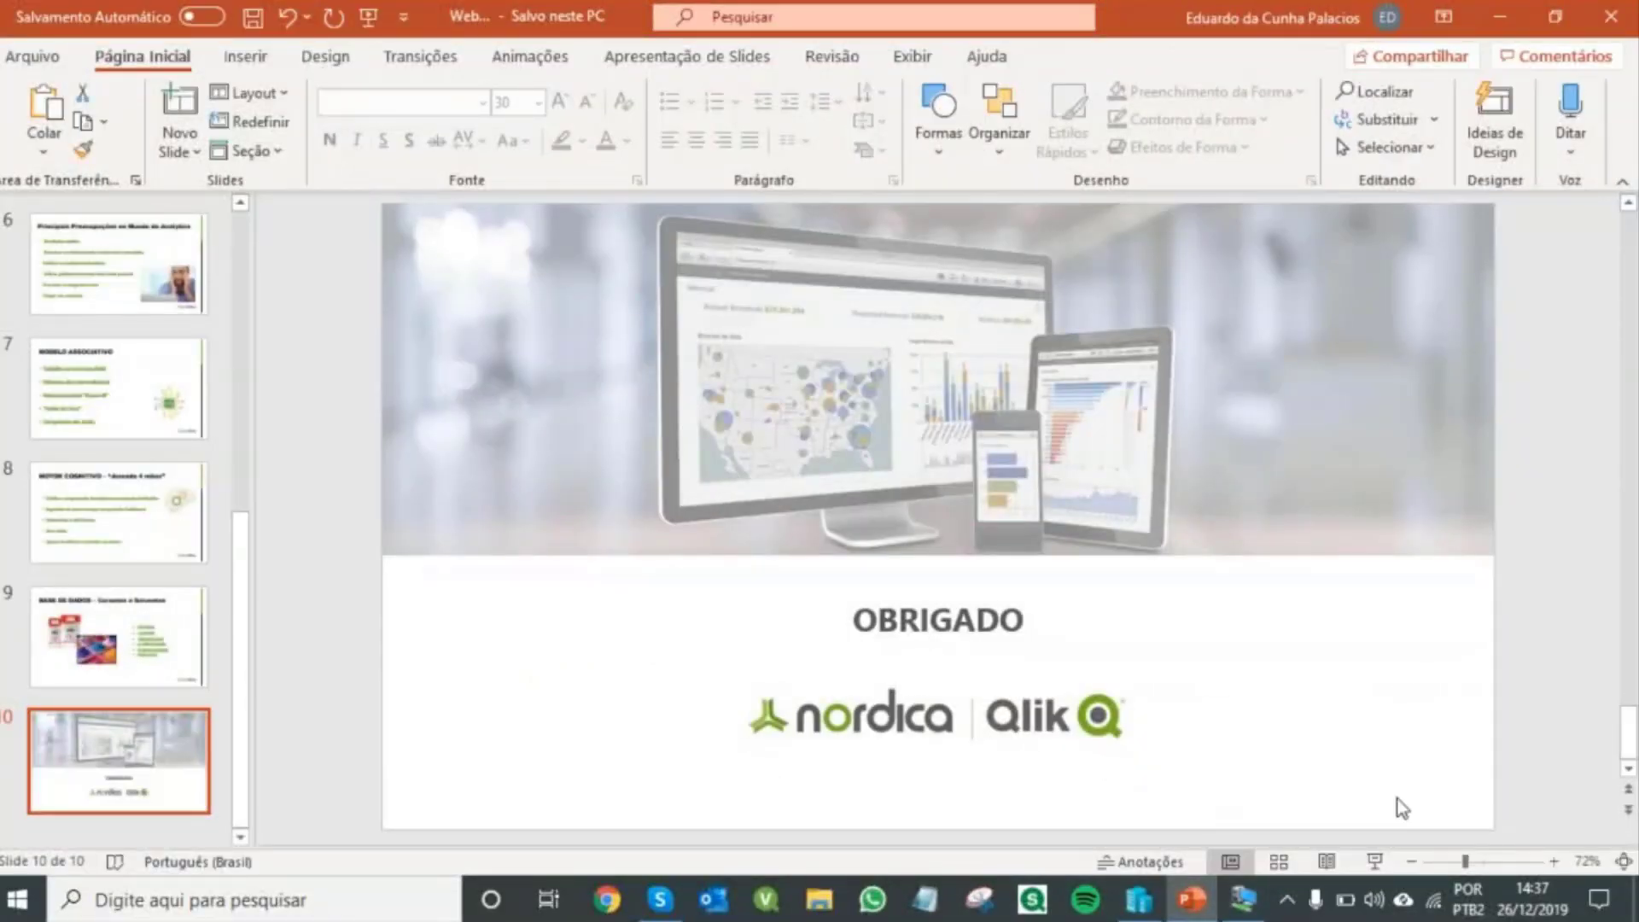